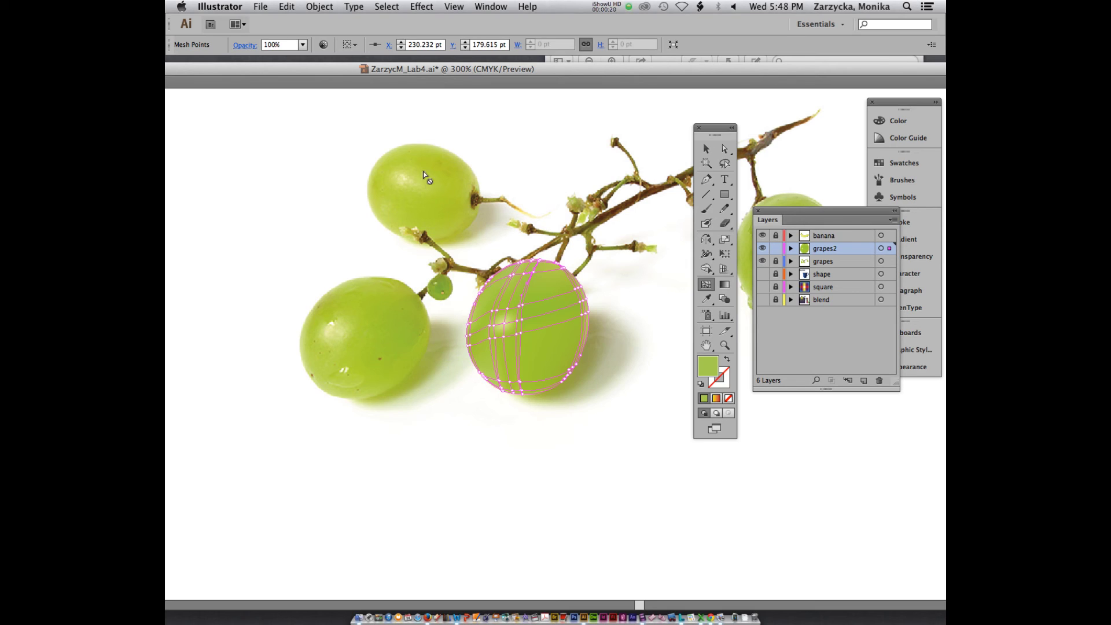
Step: Unlock the shape layer and show its mug photo in preview mode
{"action": "left_click_drag", "start_coordinate": [472, 70], "coordinate": [587, 63]}
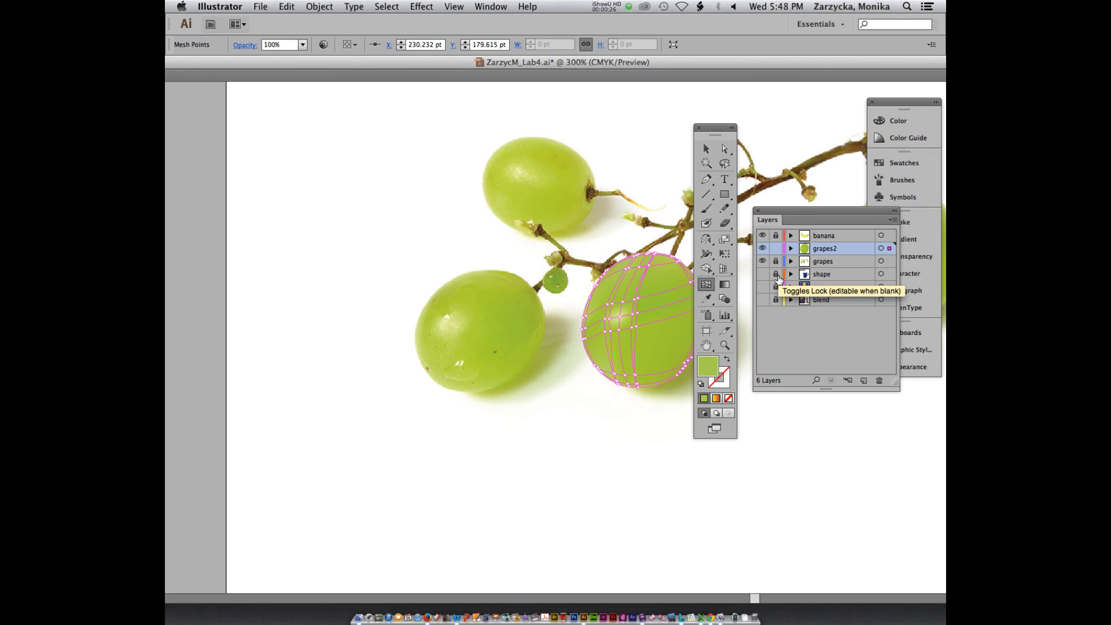
{"action": "left_click", "coordinate": [776, 274]}
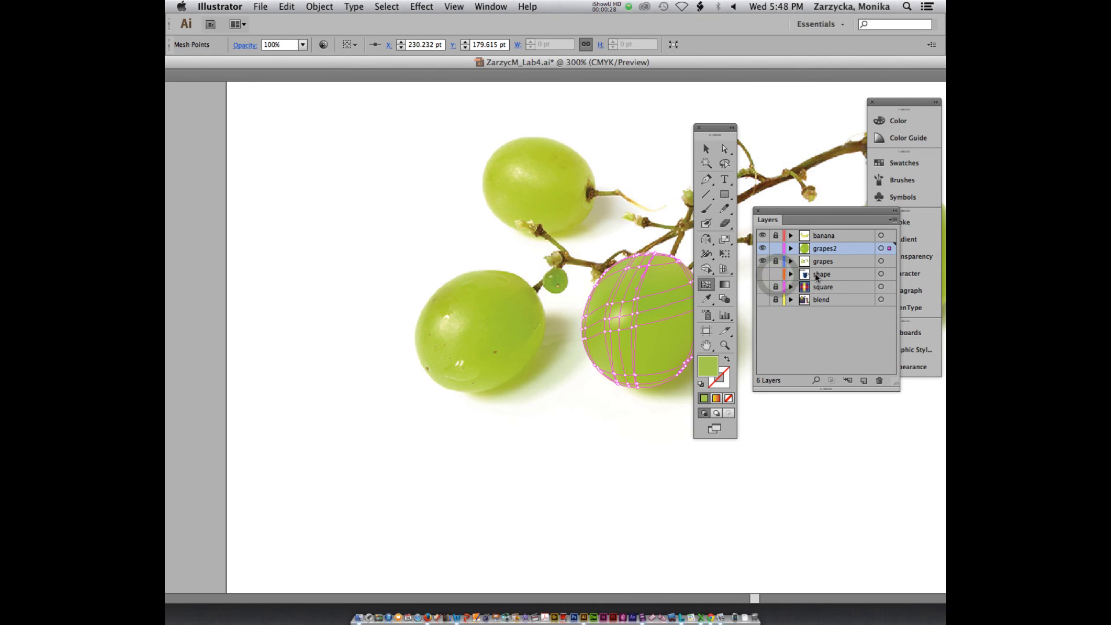
{"action": "left_click", "coordinate": [762, 274], "text": "super"}
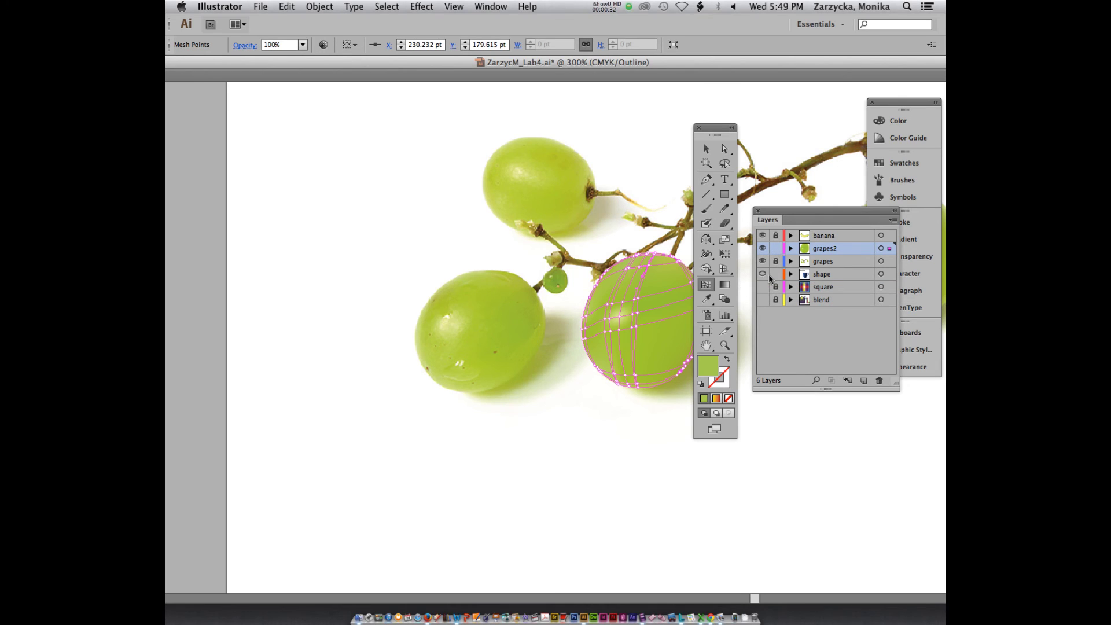
{"action": "left_click", "coordinate": [828, 274]}
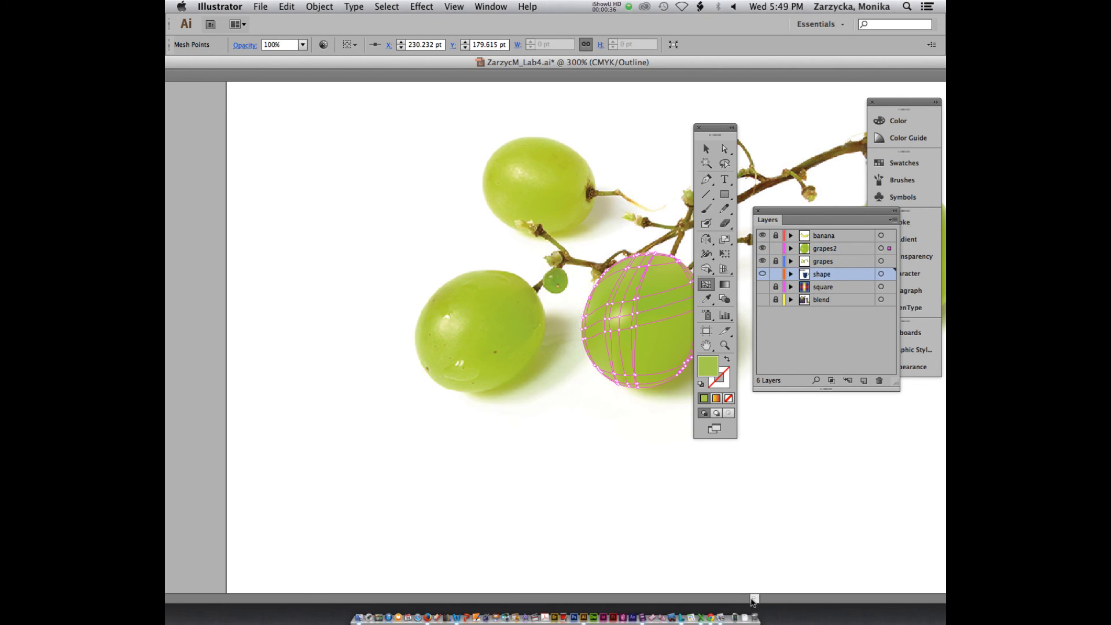
{"action": "mouse_move", "coordinate": [753, 598]}
{"action": "left_mouse_down"}
{"action": "mouse_move", "coordinate": [717, 596]}
{"action": "mouse_move", "coordinate": [733, 596]}
{"action": "left_mouse_up"}
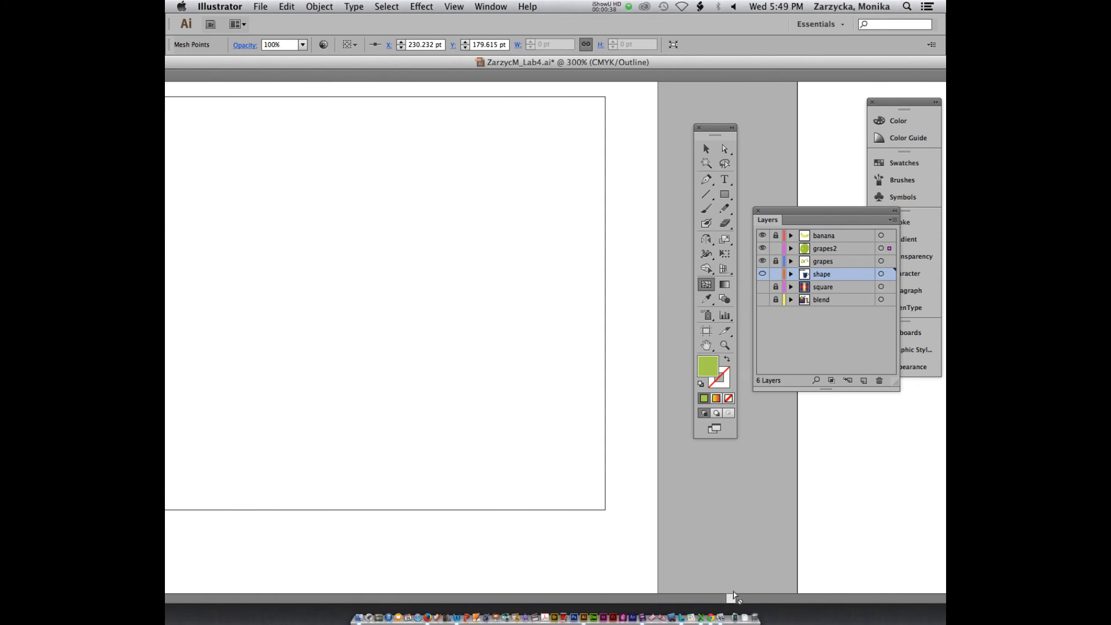
{"action": "left_click", "coordinate": [762, 274], "text": "super"}
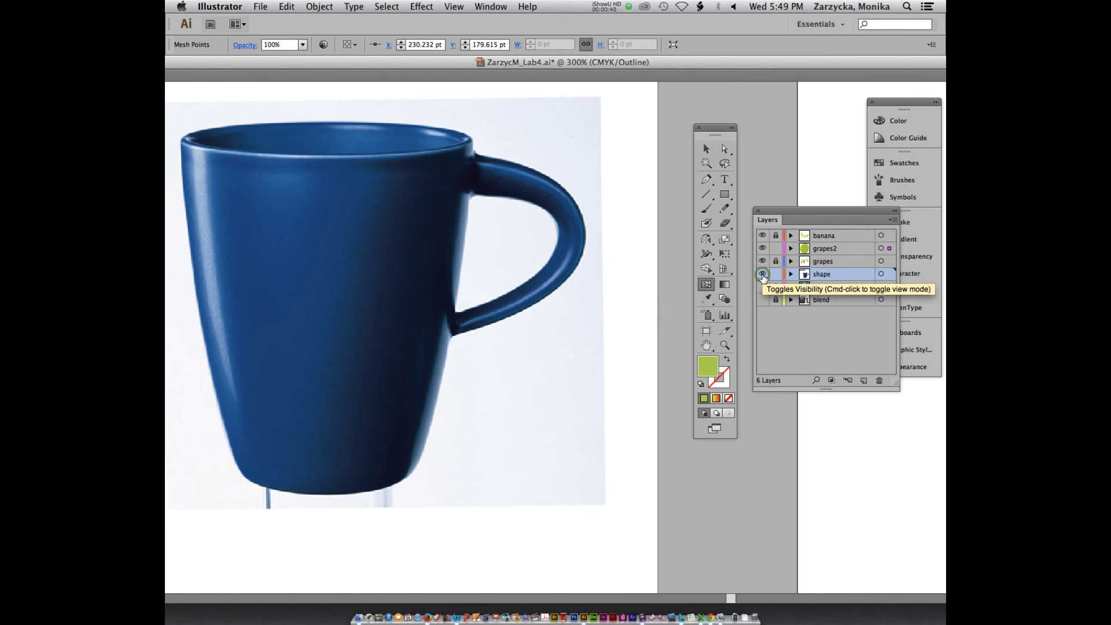
{"action": "scroll", "coordinate": [354, 75], "scroll_direction": "left", "scroll_amount": 1}
{"action": "left_click_drag", "start_coordinate": [354, 75], "coordinate": [409, 81]}
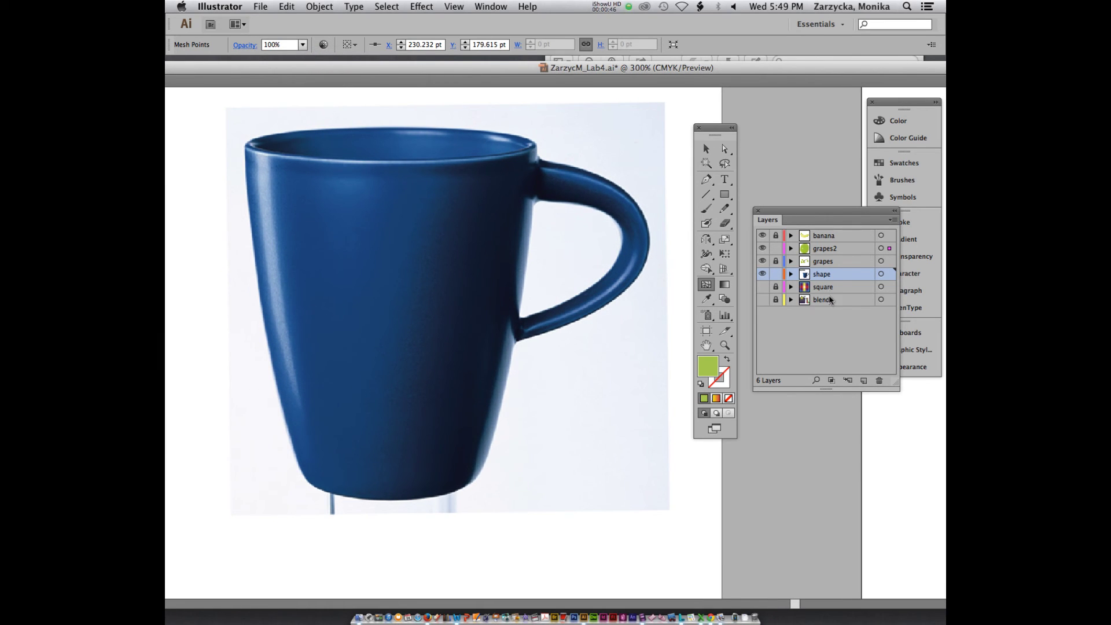
Step: Create a new layer named cup above the shape layer and switch it to outline view
{"action": "left_click", "coordinate": [862, 381]}
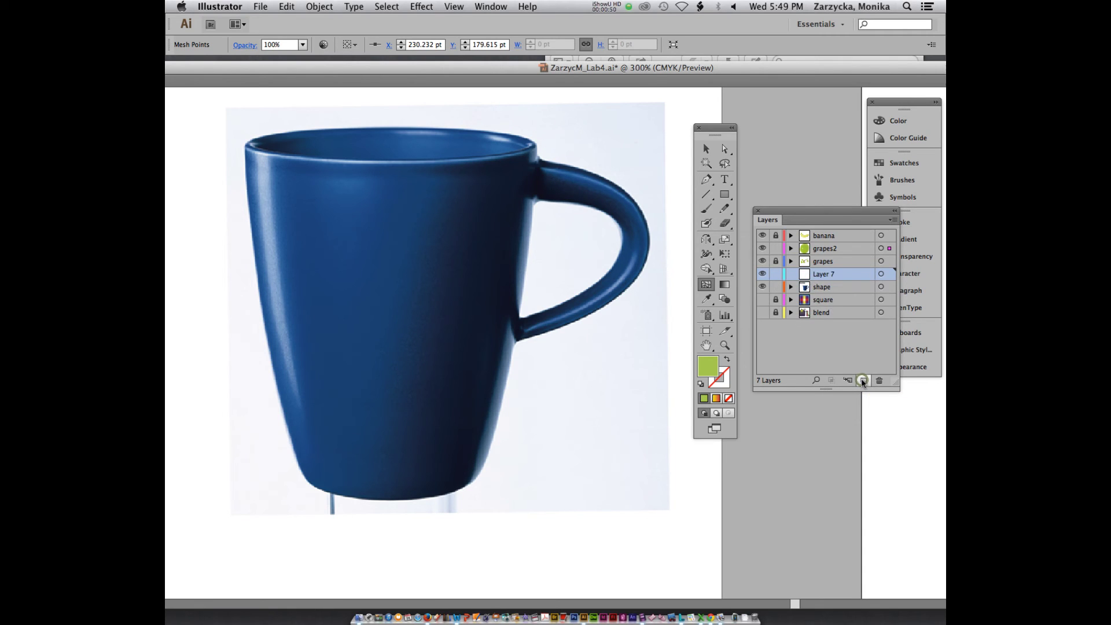
{"action": "double_click", "coordinate": [822, 275]}
{"action": "type", "text": "cup"}
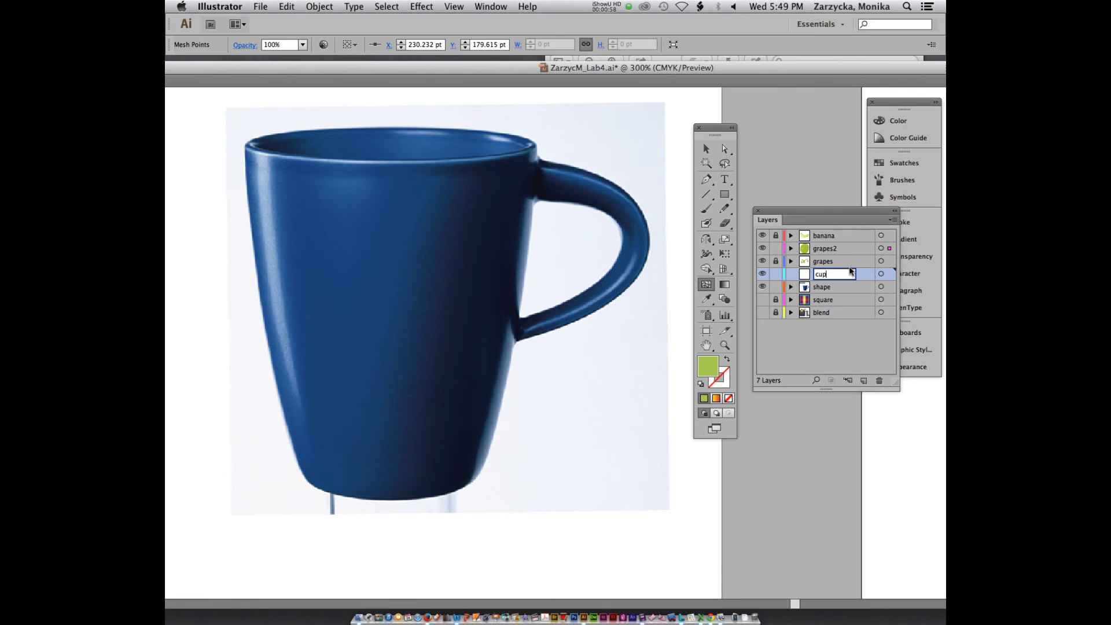
{"action": "left_click", "coordinate": [761, 275], "text": "super"}
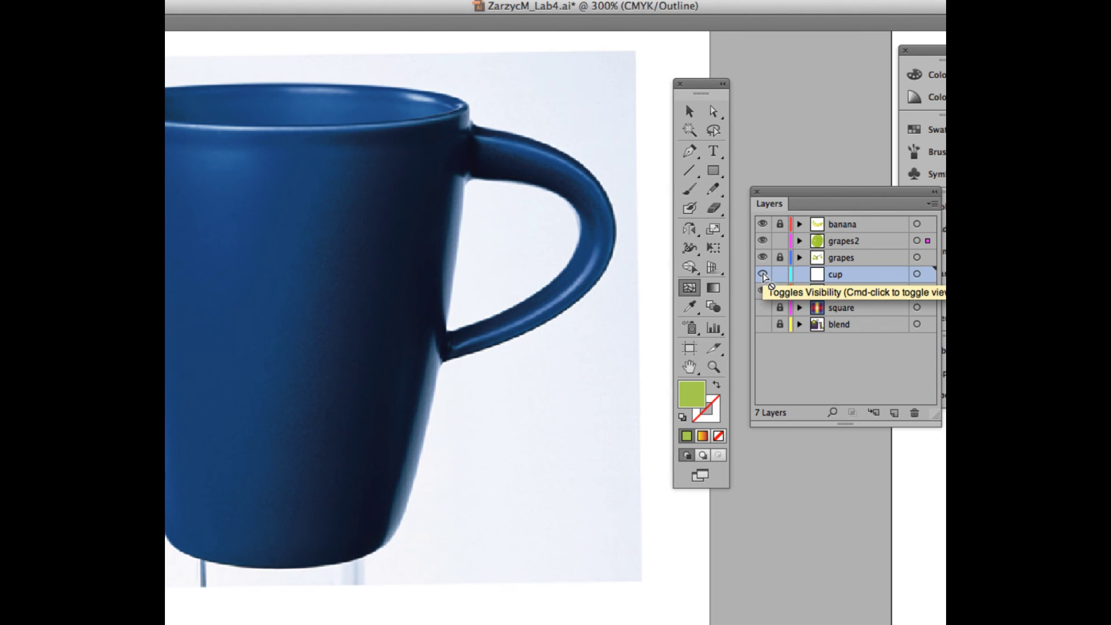
Step: Lock the grapes2 and shape layers, leaving the cup layer editable
{"action": "left_click_drag", "start_coordinate": [297, 12], "coordinate": [429, 29]}
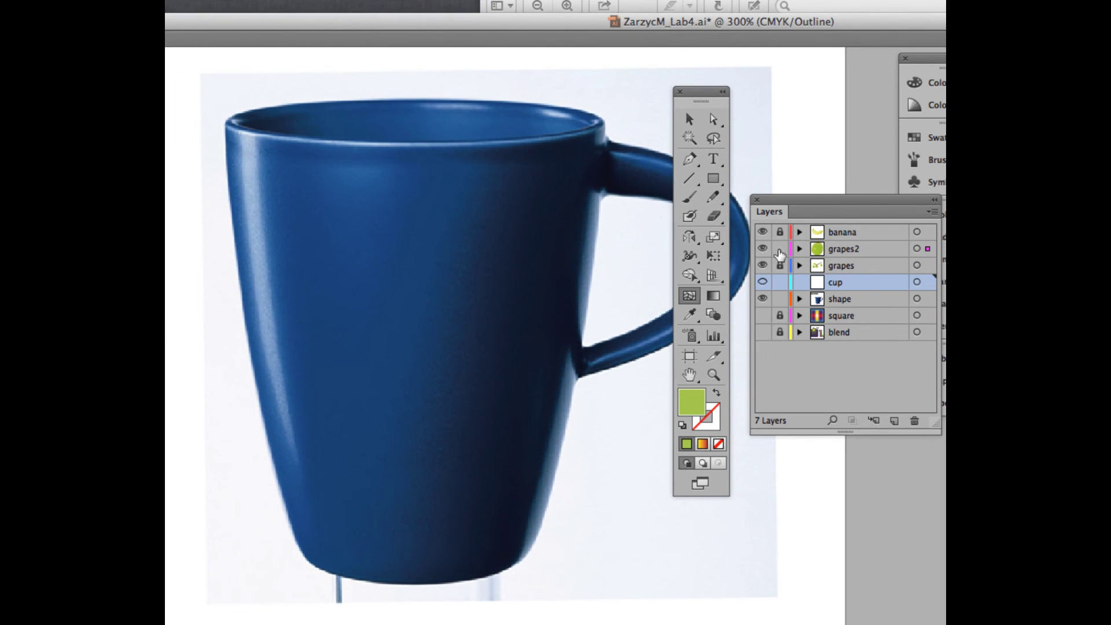
{"action": "left_click", "coordinate": [779, 249]}
{"action": "left_click", "coordinate": [780, 299]}
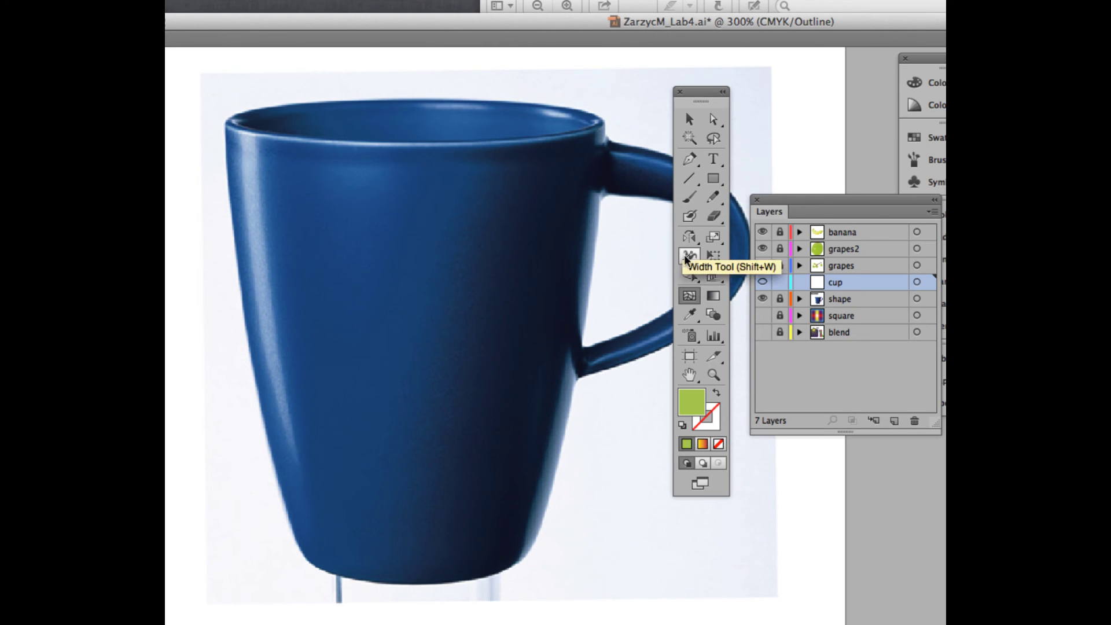
Step: Sample the dark blue from the middle of the mug body as the fill colour
{"action": "left_click", "coordinate": [689, 121]}
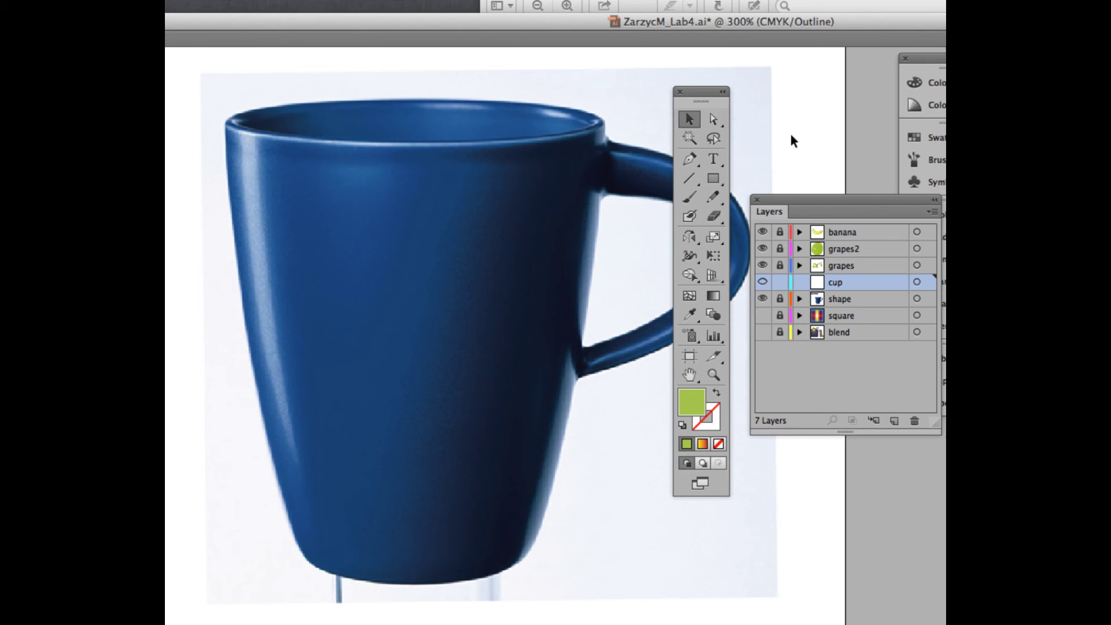
{"action": "key", "text": "i"}
{"action": "left_click", "coordinate": [416, 302]}
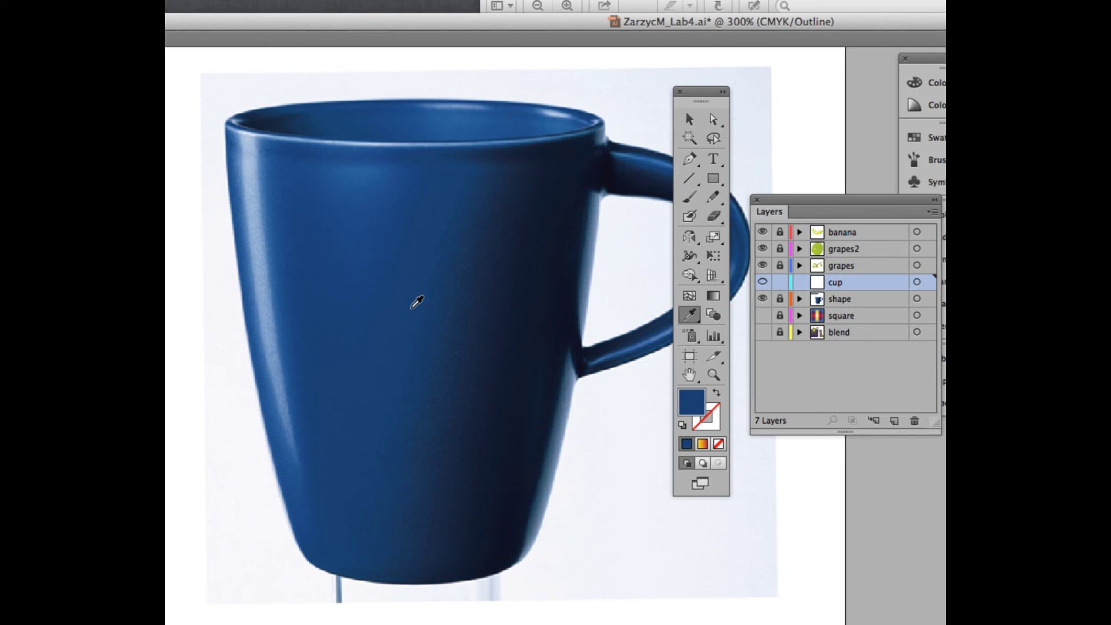
Step: Start a Pen path at the mug rim's left corner and curve it along the front rim to its middle
{"action": "left_click", "coordinate": [689, 159]}
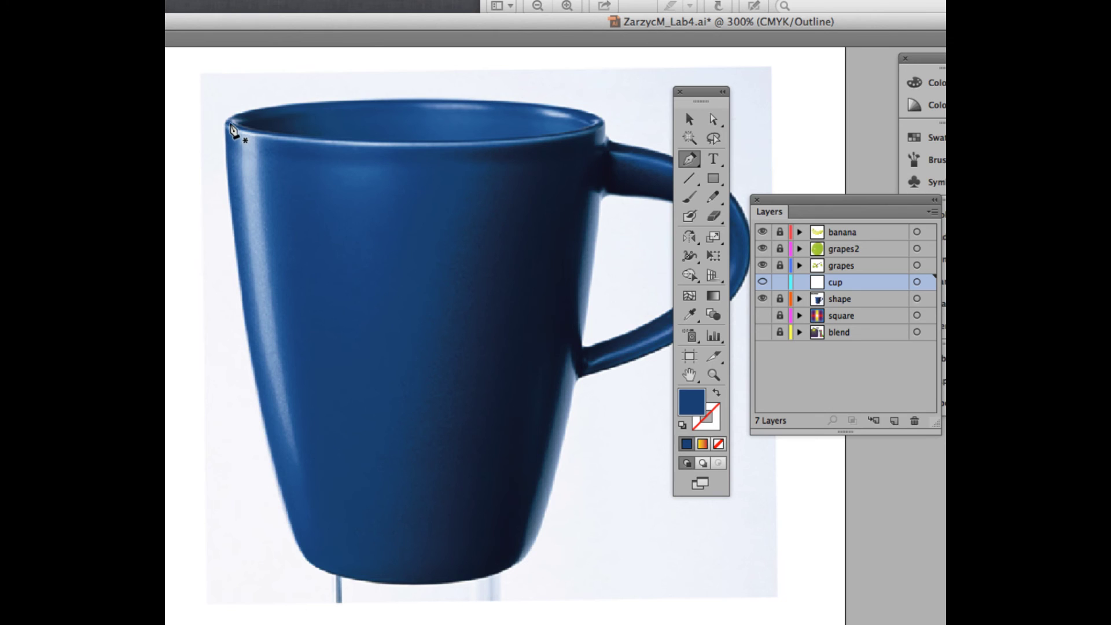
{"action": "left_click", "coordinate": [227, 121]}
{"action": "left_click", "coordinate": [398, 144]}
{"action": "left_click_drag", "start_coordinate": [399, 148], "coordinate": [544, 143]}
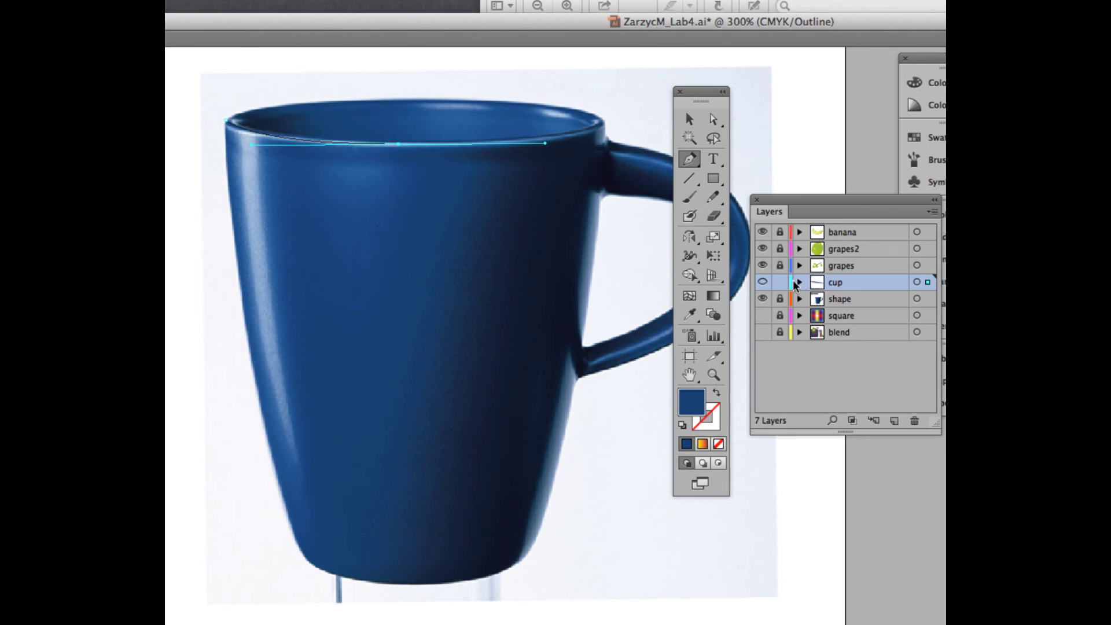
Step: Set the cup layer's colour to Light Red
{"action": "double_click", "coordinate": [821, 283]}
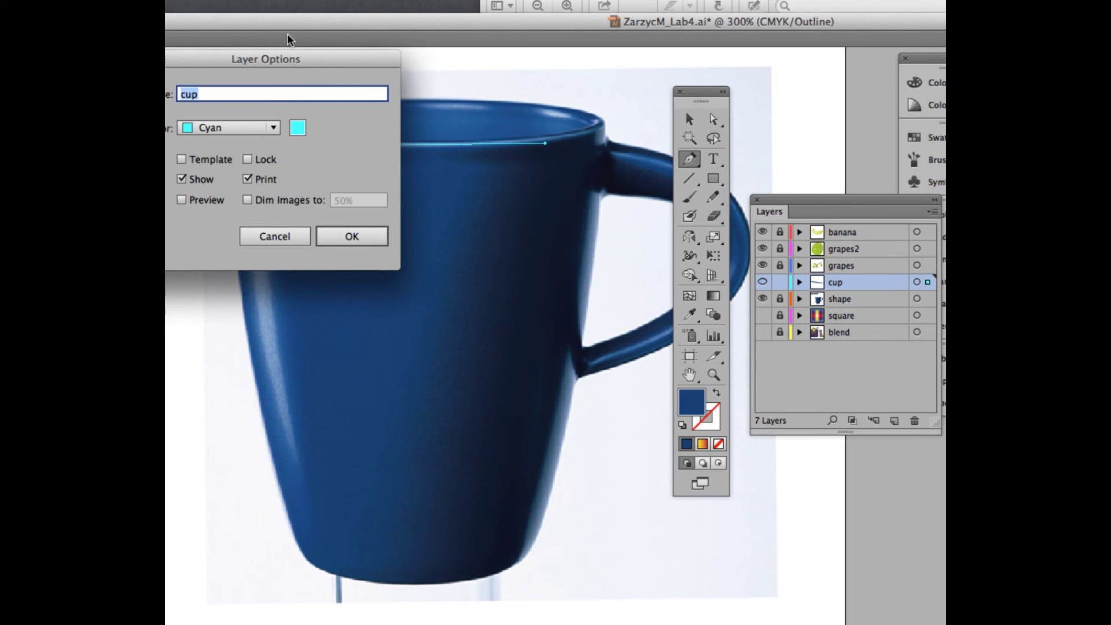
{"action": "left_click", "coordinate": [543, 205]}
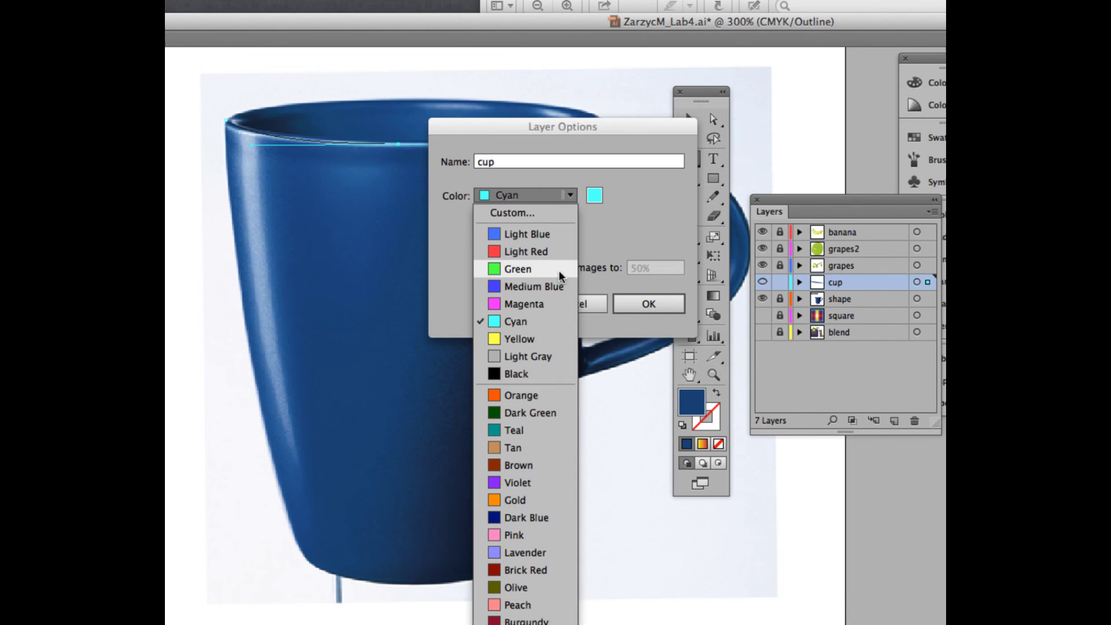
{"action": "left_click", "coordinate": [528, 251]}
{"action": "left_click", "coordinate": [649, 304]}
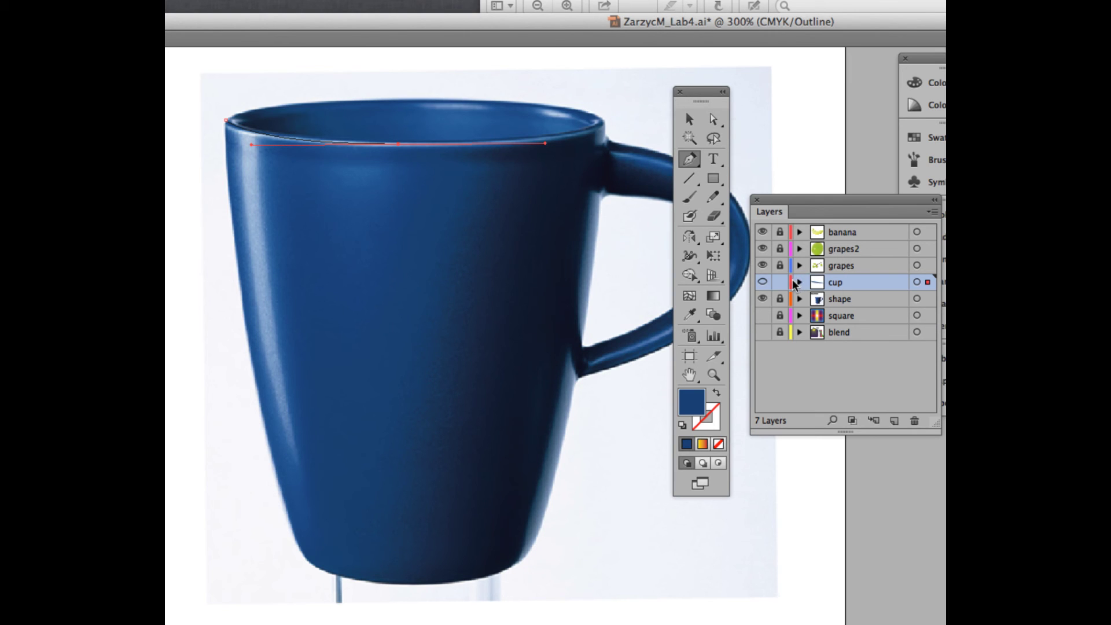
Step: Set the cup layer's colour to Yellow
{"action": "double_click", "coordinate": [817, 283]}
{"action": "left_click", "coordinate": [564, 197]}
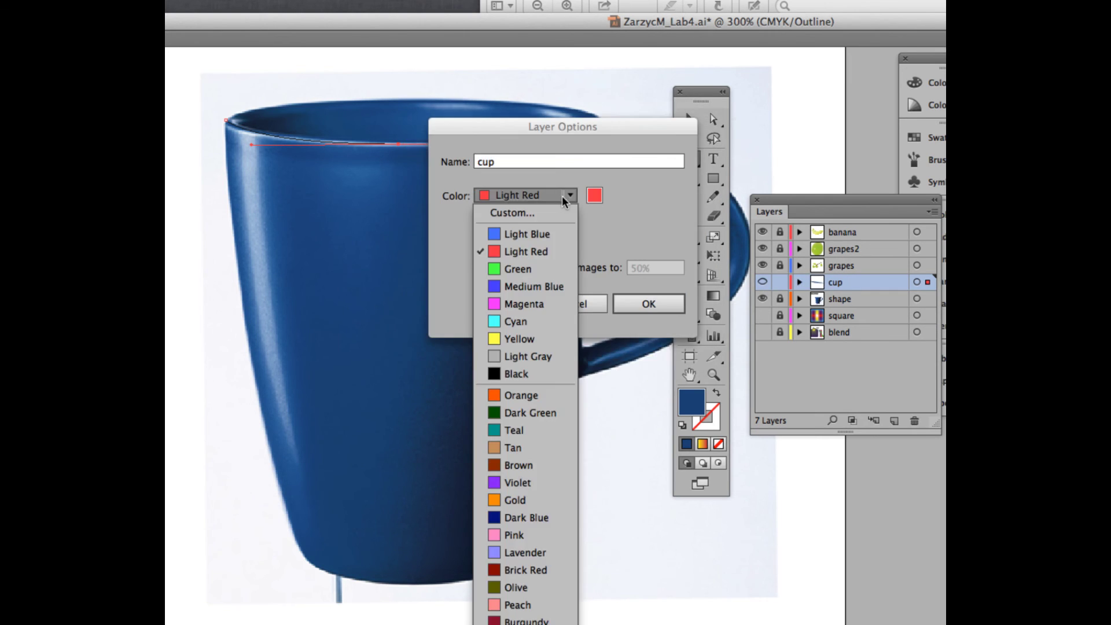
{"action": "left_click", "coordinate": [519, 339]}
{"action": "left_click", "coordinate": [649, 303]}
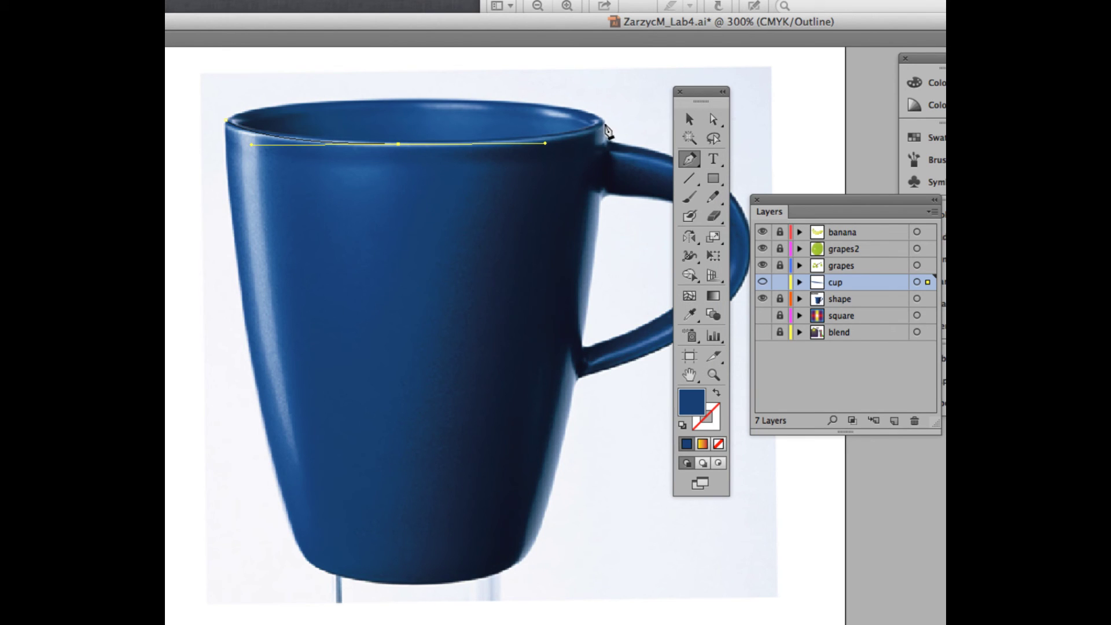
Step: Continue the path from the rim's right corner down the side and around the base, closing it at the rim's left corner
{"action": "left_click", "coordinate": [602, 124]}
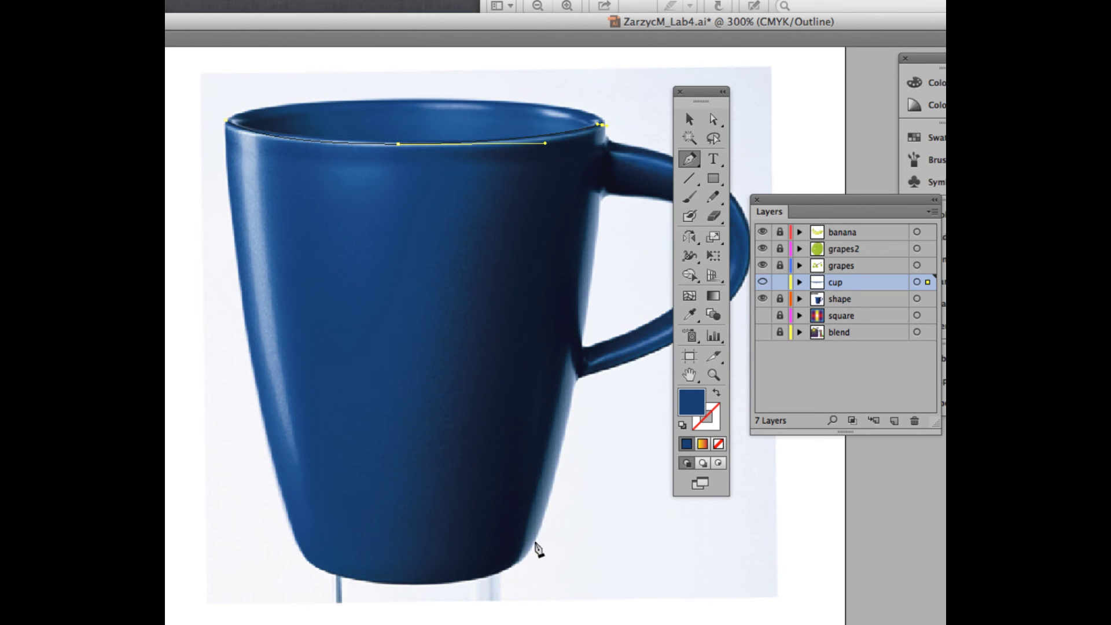
{"action": "left_click_drag", "start_coordinate": [529, 552], "coordinate": [476, 601]}
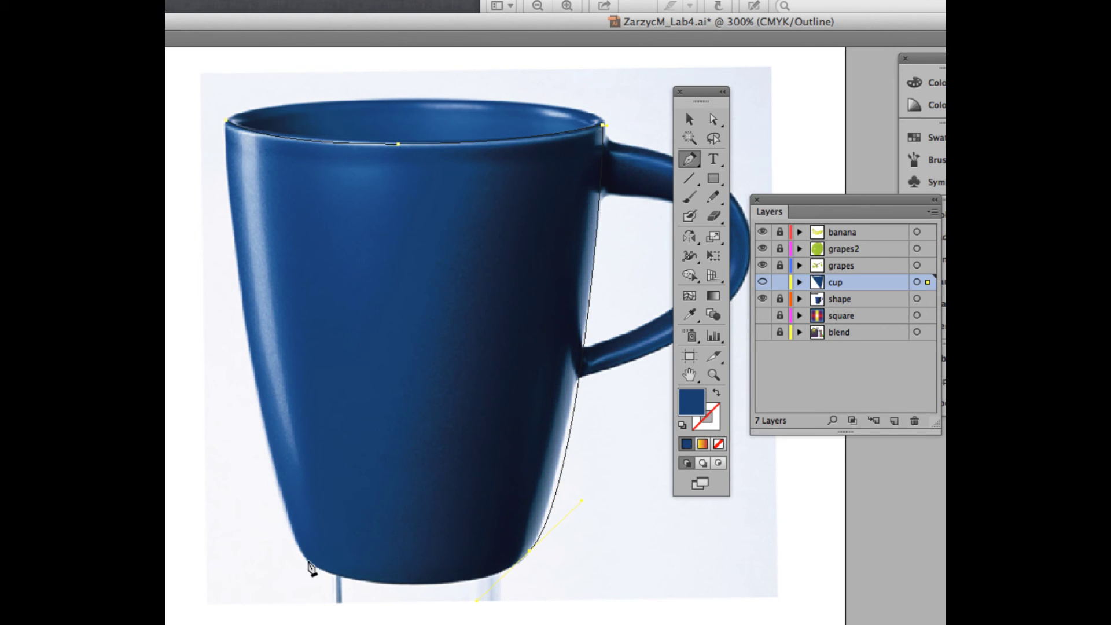
{"action": "left_click_drag", "start_coordinate": [308, 561], "coordinate": [249, 530]}
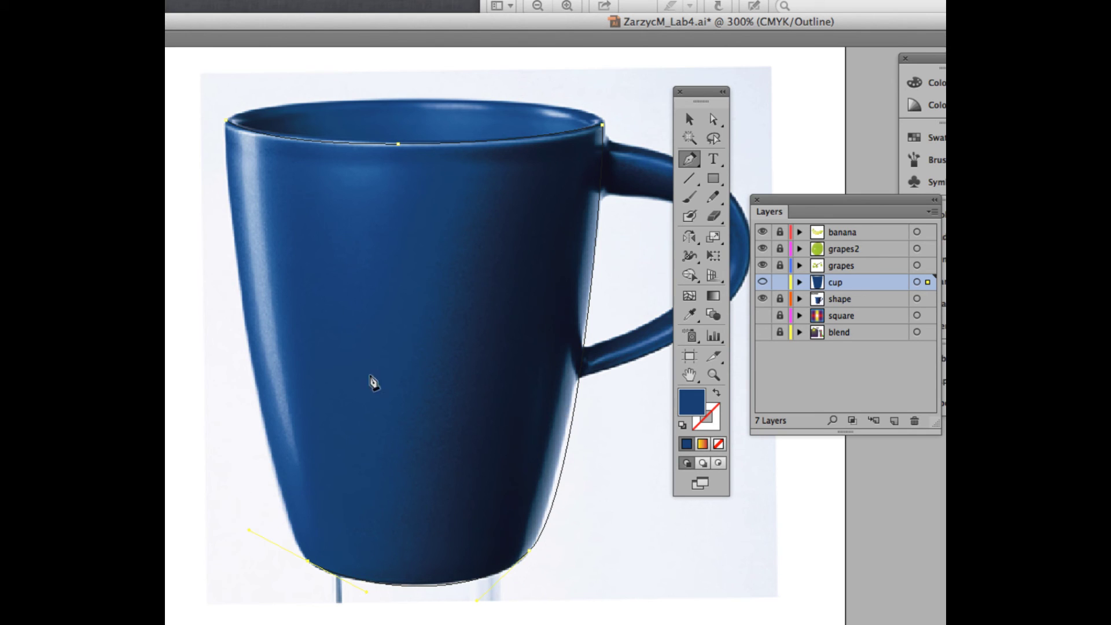
{"action": "left_click", "coordinate": [225, 122]}
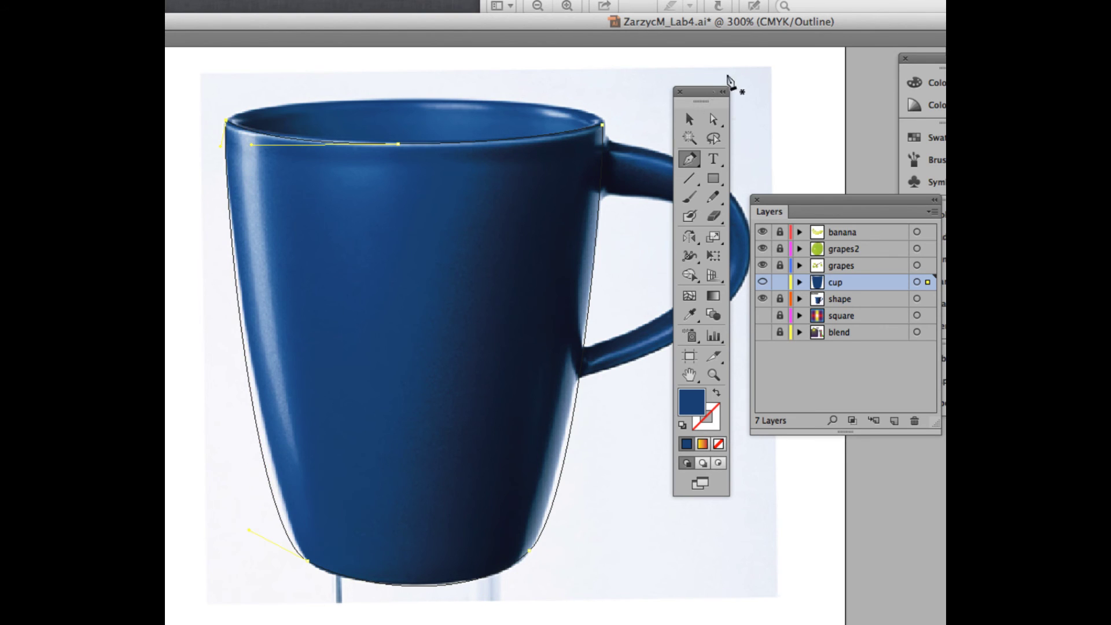
Step: Set the cup layer's colour to Orange
{"action": "left_click", "coordinate": [714, 120]}
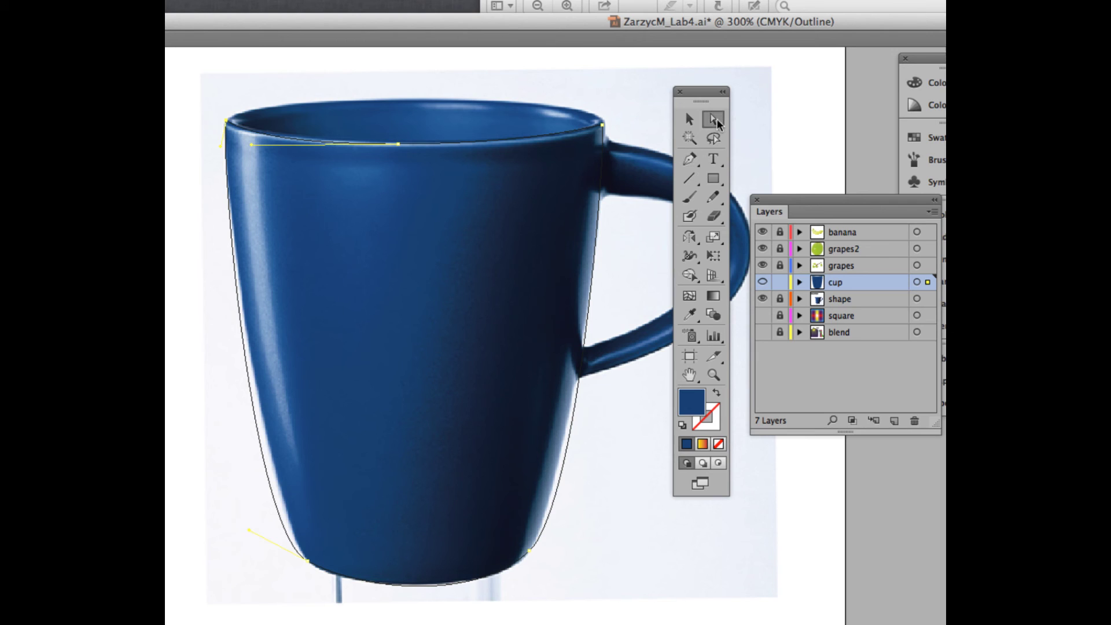
{"action": "double_click", "coordinate": [830, 282]}
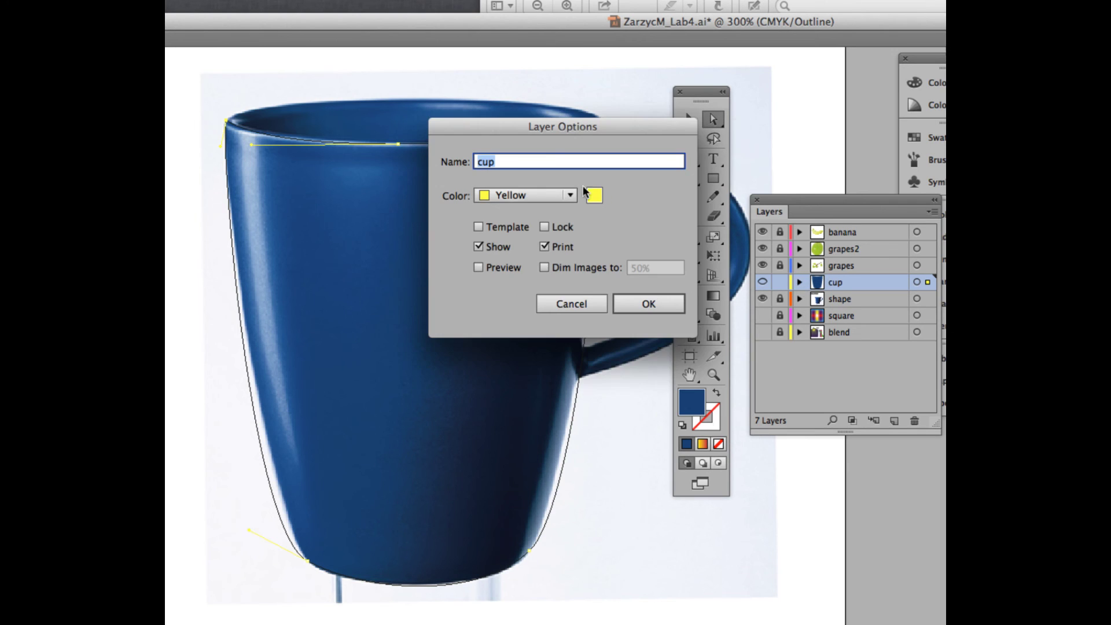
{"action": "left_click", "coordinate": [557, 196]}
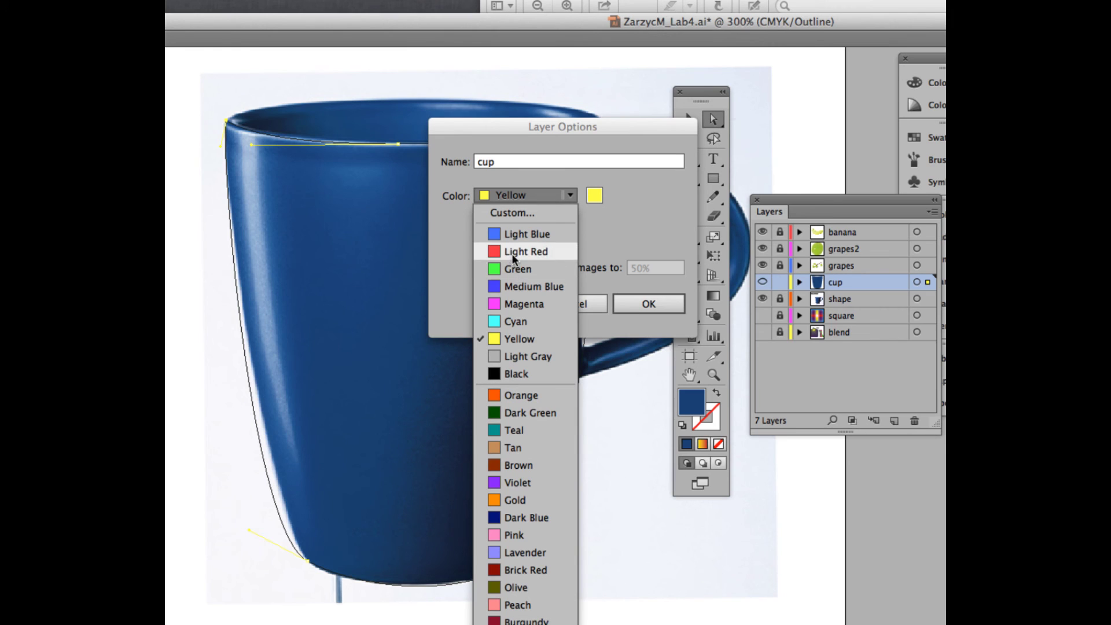
{"action": "left_click", "coordinate": [529, 397]}
{"action": "left_click", "coordinate": [649, 303]}
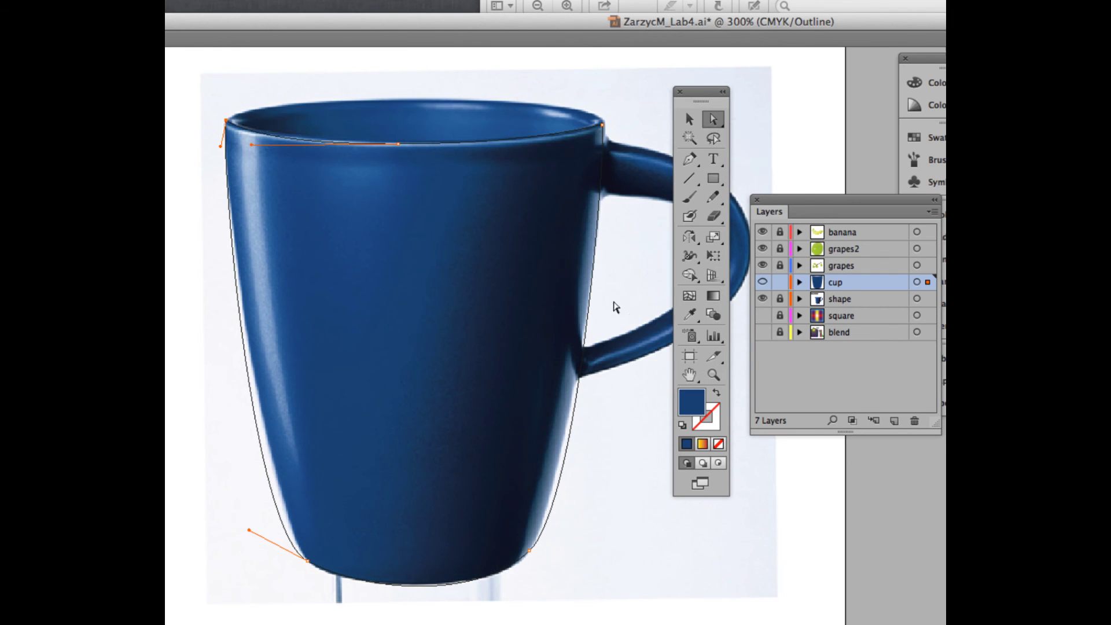
Step: Adjust the direction handles at both lower corners so the outline's sides follow the mug's edges more closely
{"action": "left_click_drag", "start_coordinate": [249, 530], "coordinate": [265, 526]}
{"action": "left_click", "coordinate": [421, 596]}
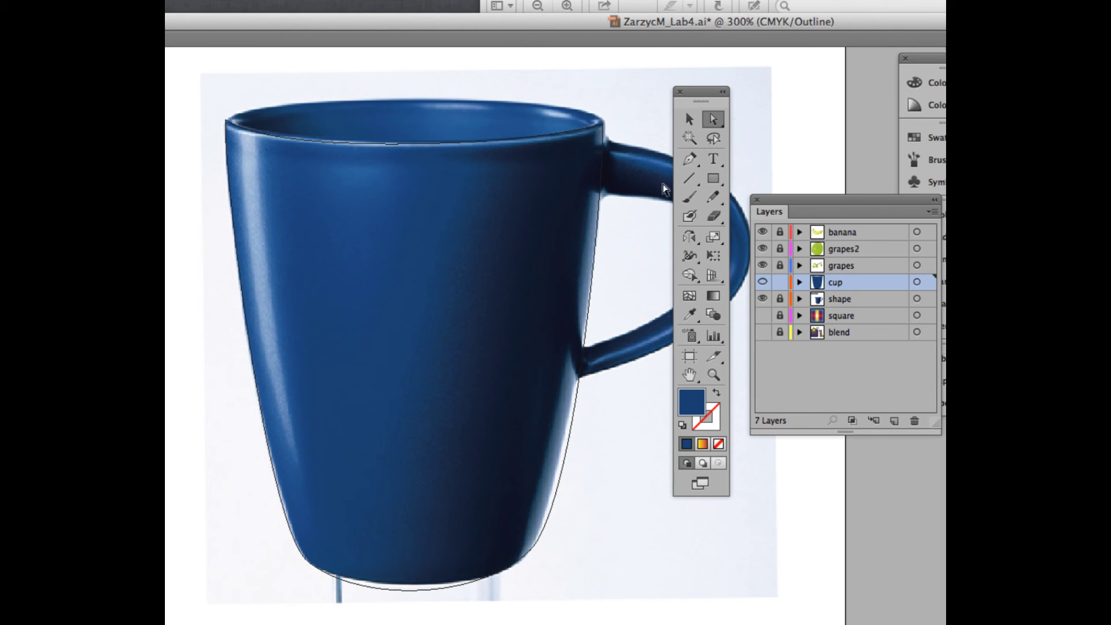
{"action": "left_click", "coordinate": [572, 413]}
{"action": "left_click_drag", "start_coordinate": [583, 501], "coordinate": [574, 499]}
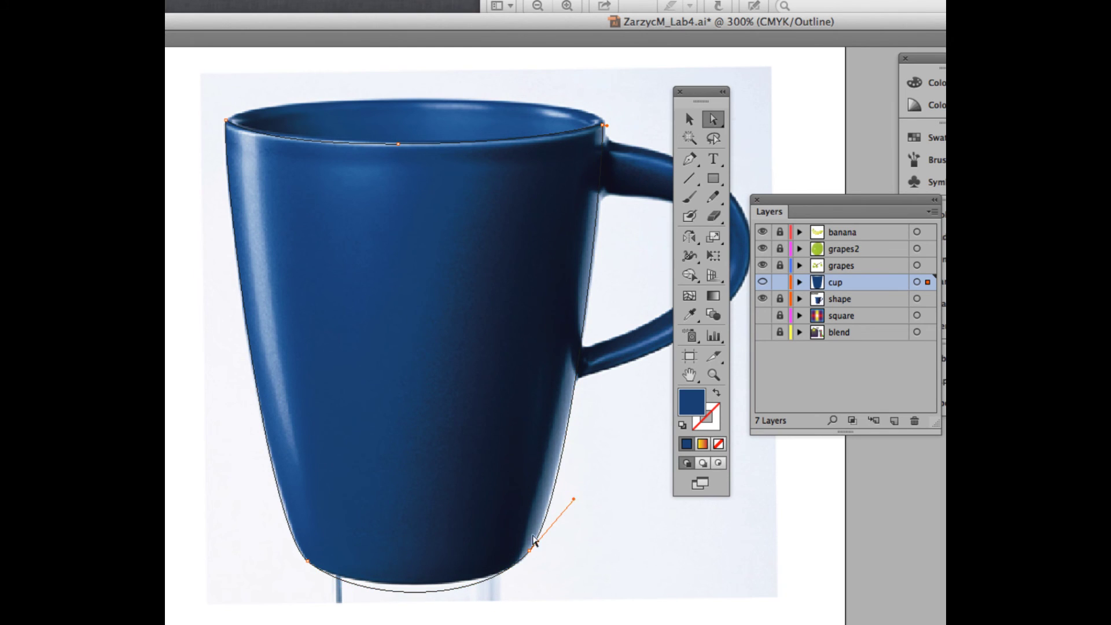
Step: Add an anchor point at the middle of the outline's bottom curve and get ready to edit it with Direct Selection
{"action": "left_click", "coordinate": [689, 160]}
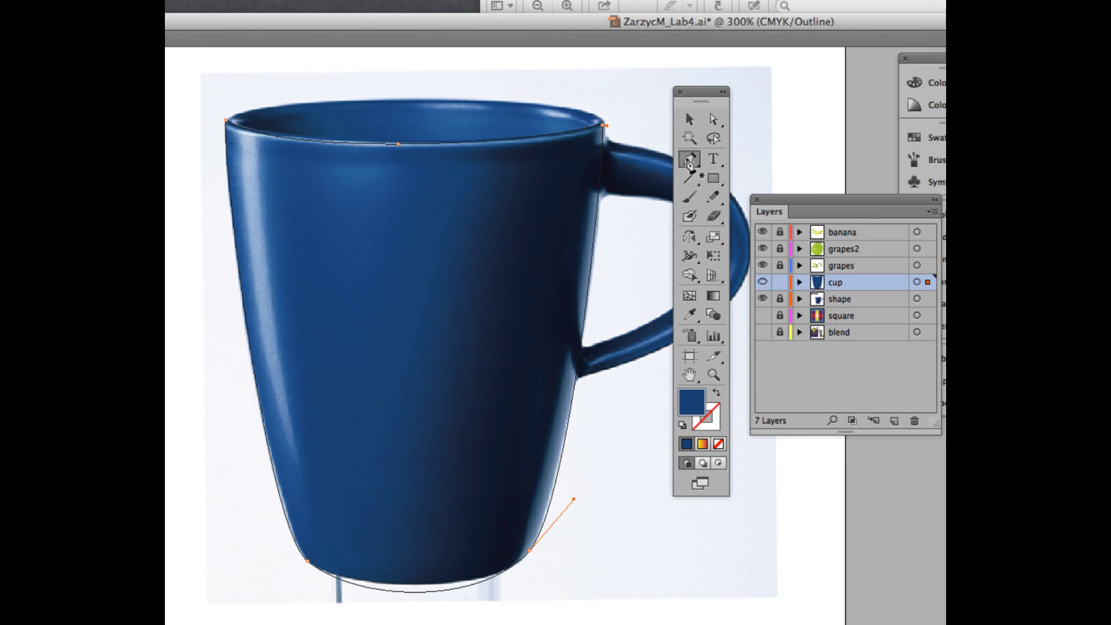
{"action": "left_click_drag", "start_coordinate": [689, 162], "coordinate": [763, 177]}
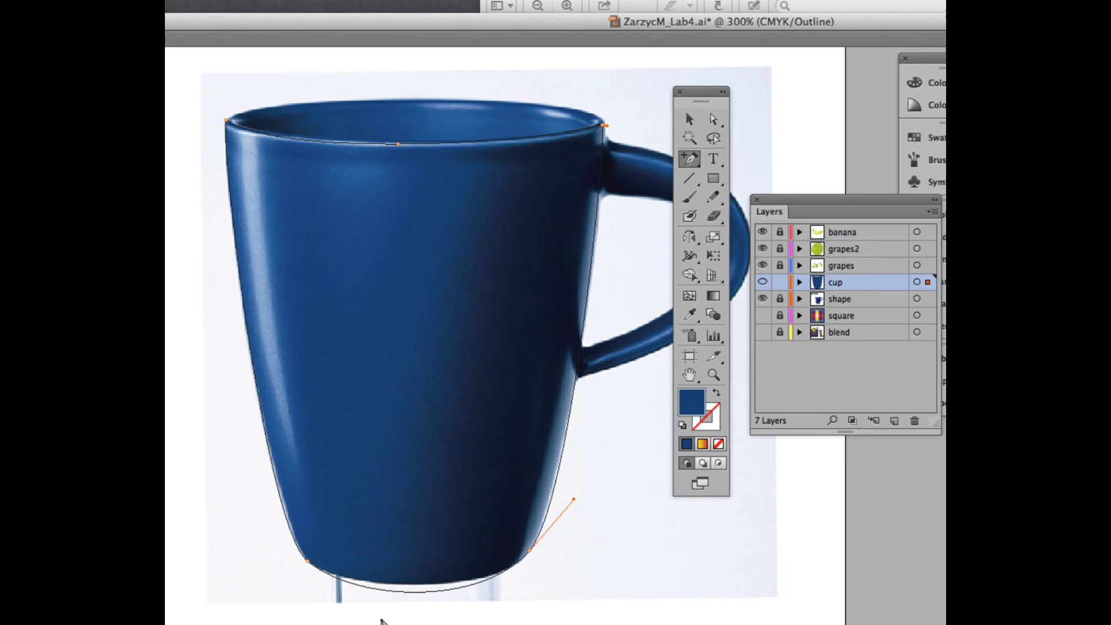
{"action": "left_click", "coordinate": [414, 592]}
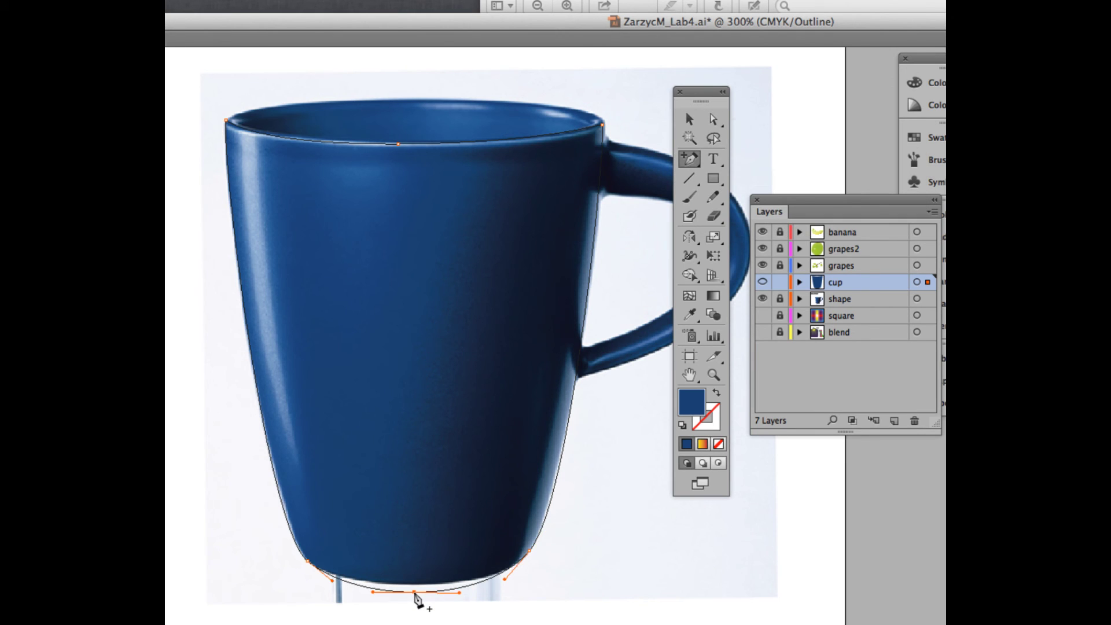
{"action": "left_click", "coordinate": [712, 120]}
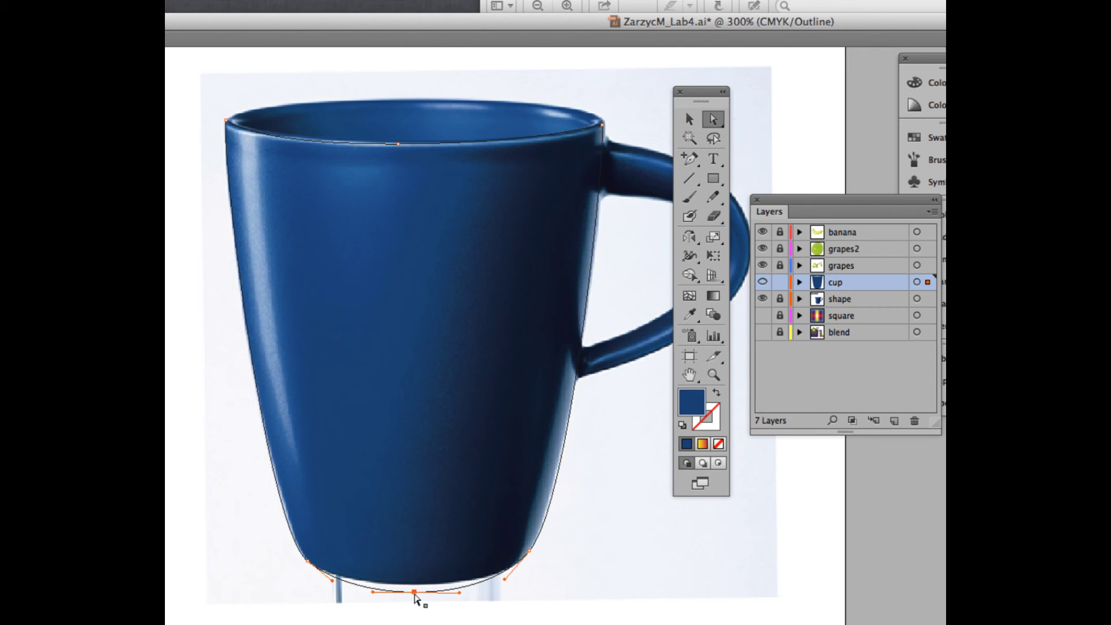
Step: Raise the outline's bottom middle anchor point to the mug's base and add a mesh line along the left edge of the light highlight
{"action": "left_click_drag", "start_coordinate": [414, 592], "coordinate": [414, 584]}
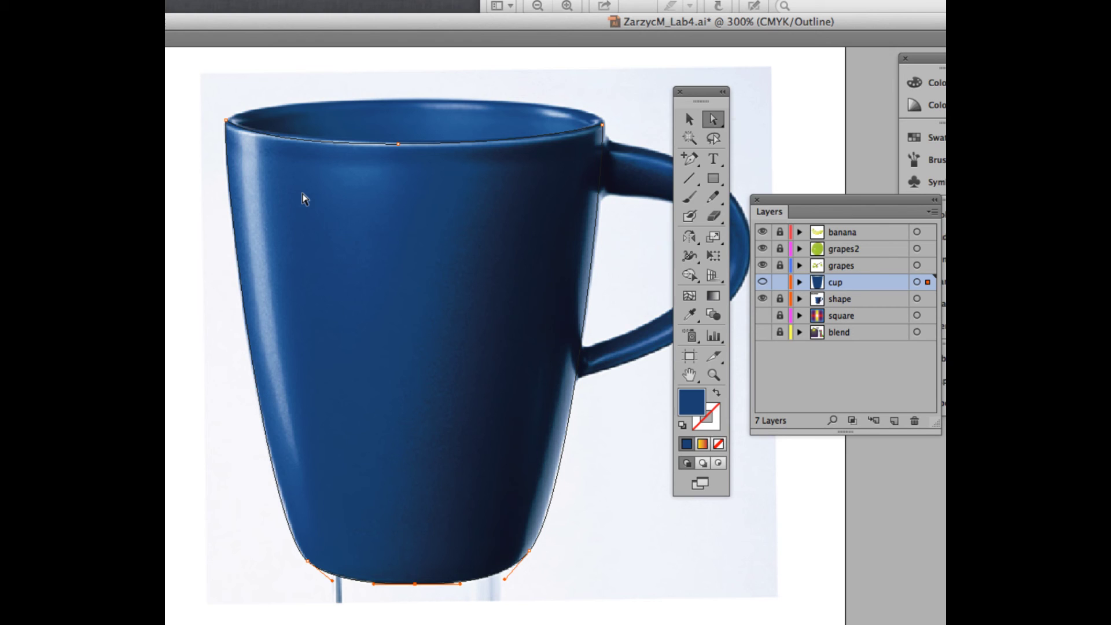
{"action": "left_click", "coordinate": [690, 297]}
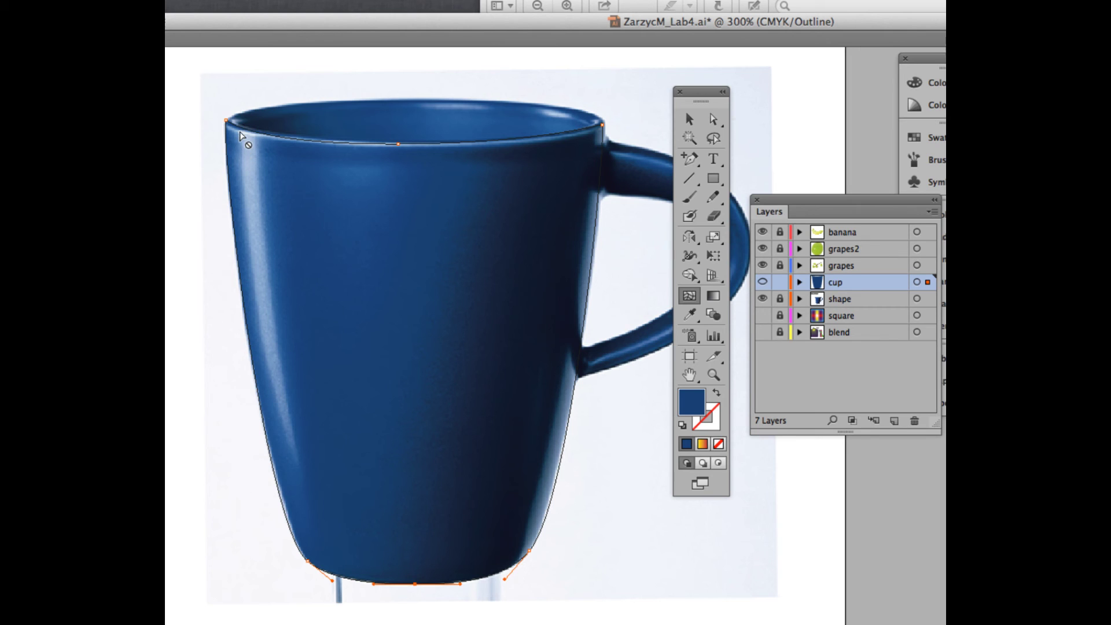
{"action": "key", "text": "super+equal"}
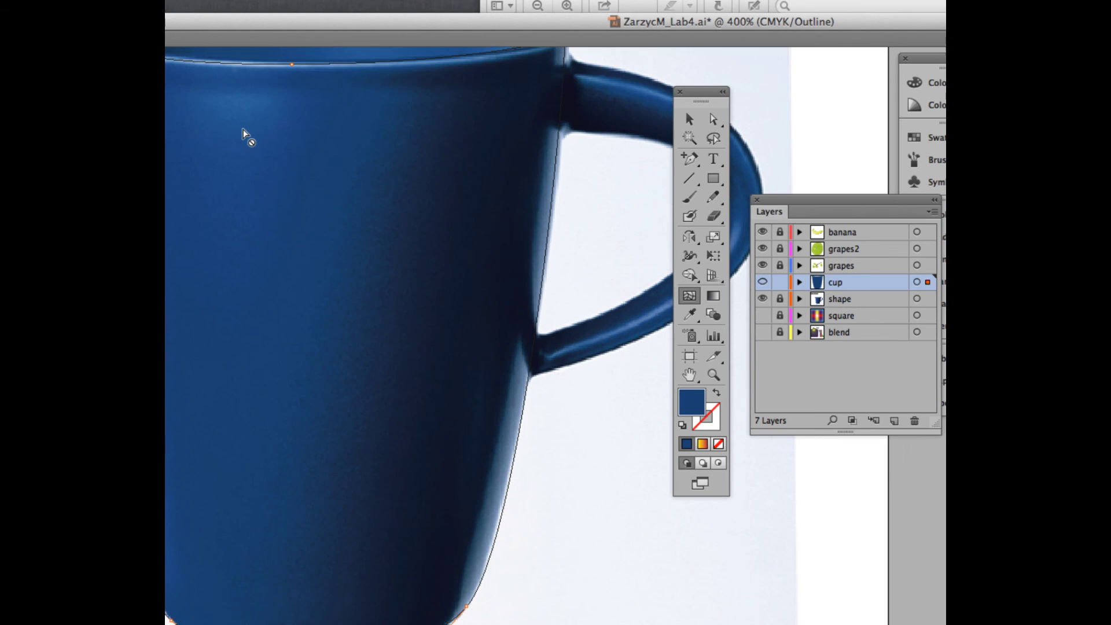
{"action": "left_click_drag", "start_coordinate": [312, 70], "coordinate": [515, 61]}
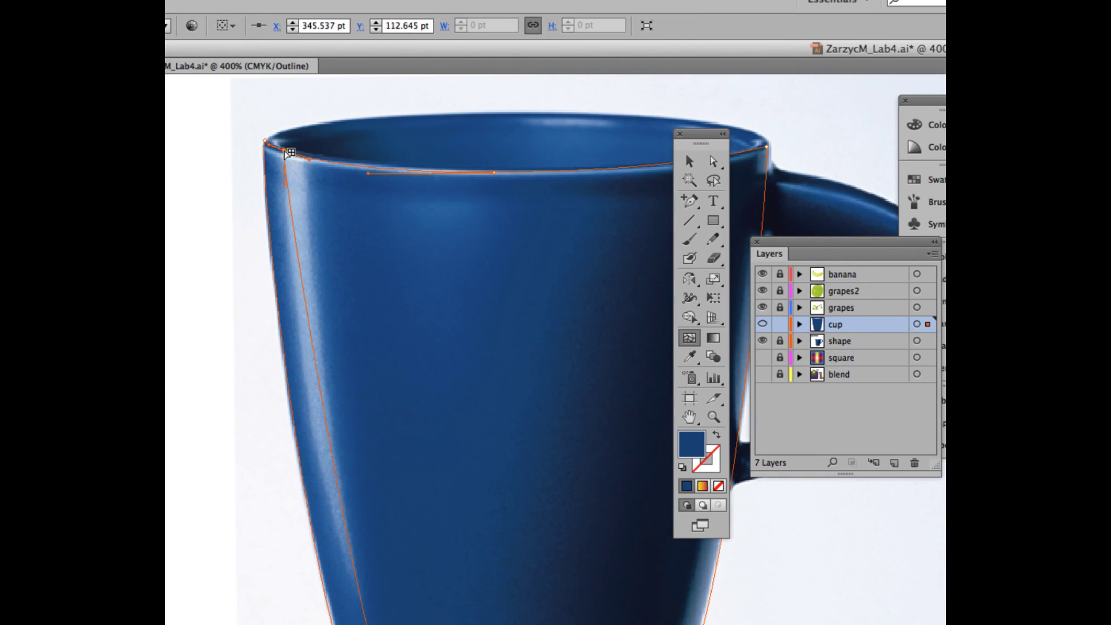
{"action": "left_click", "coordinate": [288, 162]}
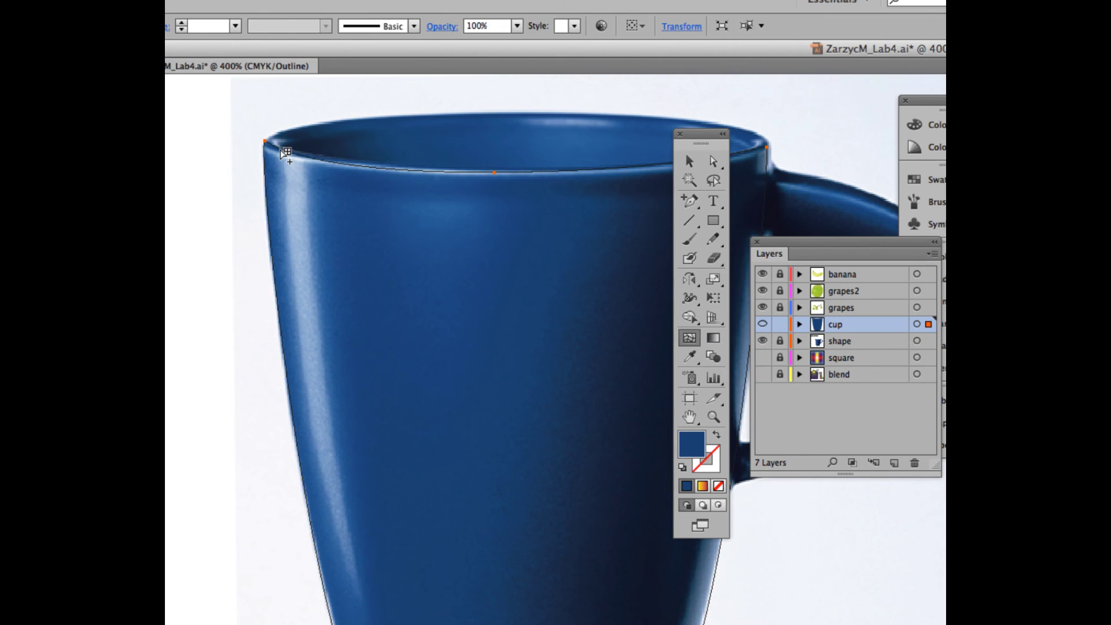
{"action": "left_click", "coordinate": [286, 161]}
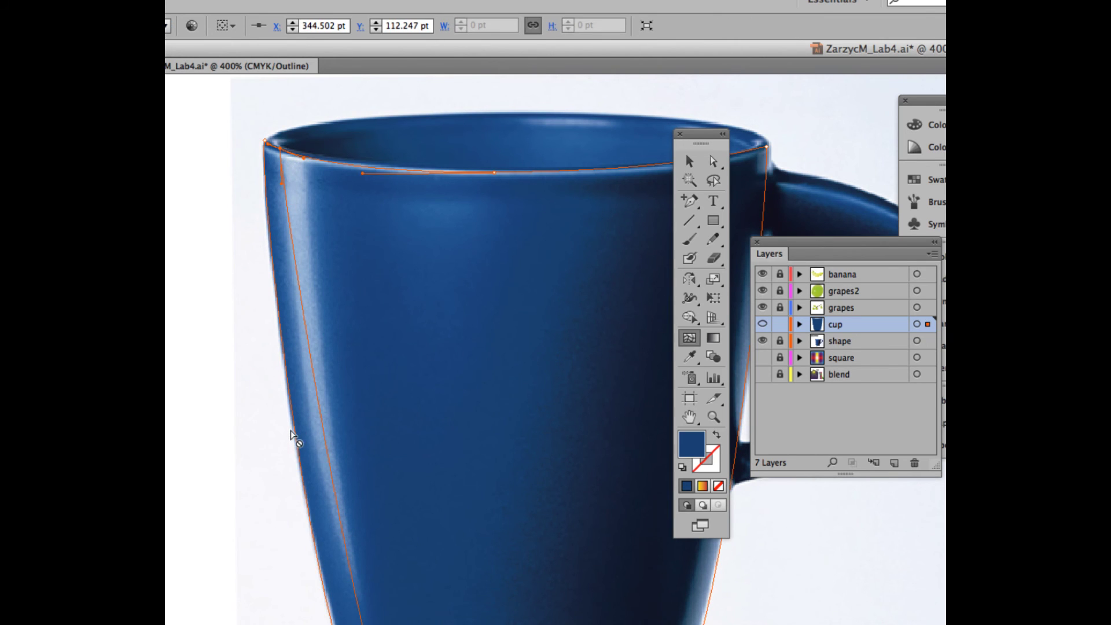
Step: Adjust the lower direction handle of the mesh line so it curves along the left edge of the highlight down to the base
{"action": "scroll", "coordinate": [293, 436], "scroll_direction": "down", "scroll_amount": 5}
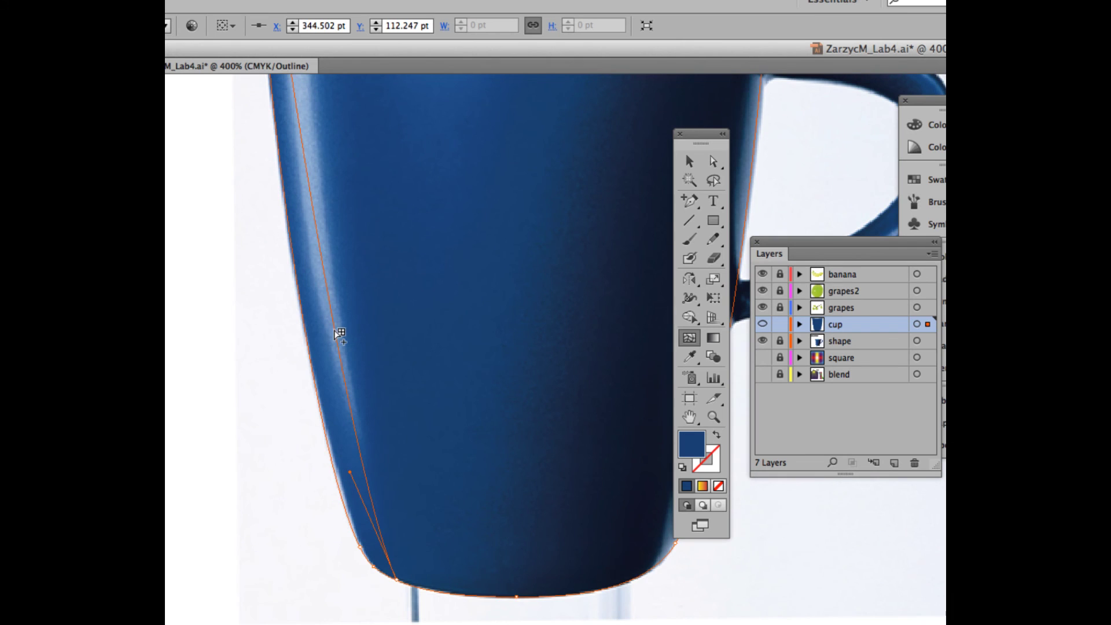
{"action": "scroll", "coordinate": [338, 331], "scroll_direction": "up", "scroll_amount": 2}
{"action": "scroll", "coordinate": [339, 336], "scroll_direction": "down", "scroll_amount": 2}
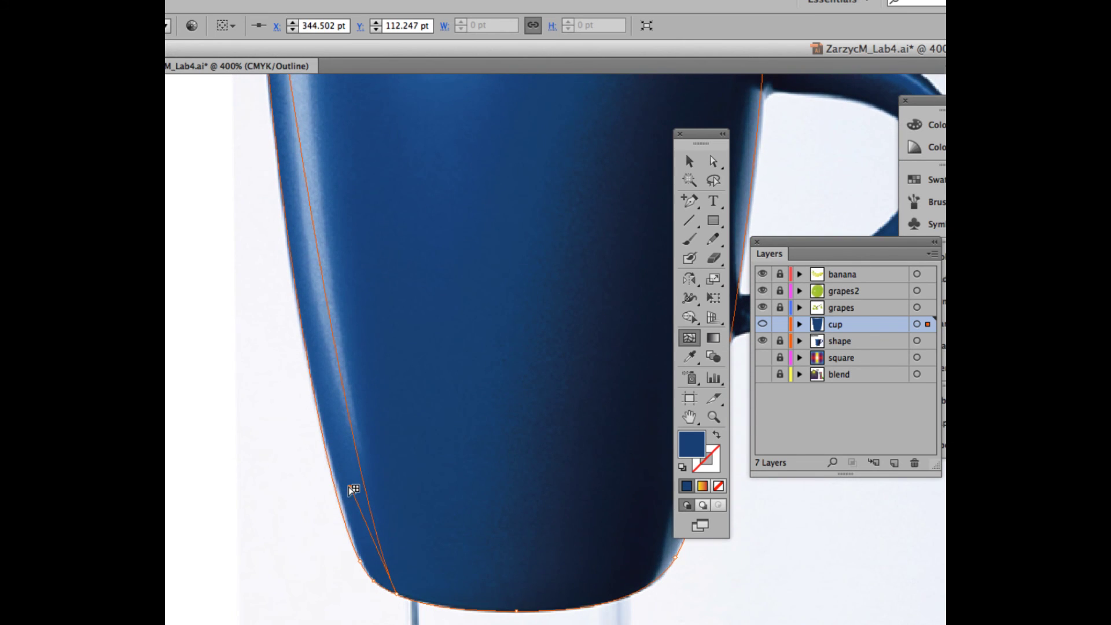
{"action": "left_click_drag", "start_coordinate": [350, 486], "coordinate": [330, 496]}
Step: Add a second mesh line from the rim along the highlight's right edge and bend its lower handle to follow the highlight
{"action": "scroll", "coordinate": [344, 473], "scroll_direction": "up", "scroll_amount": 5}
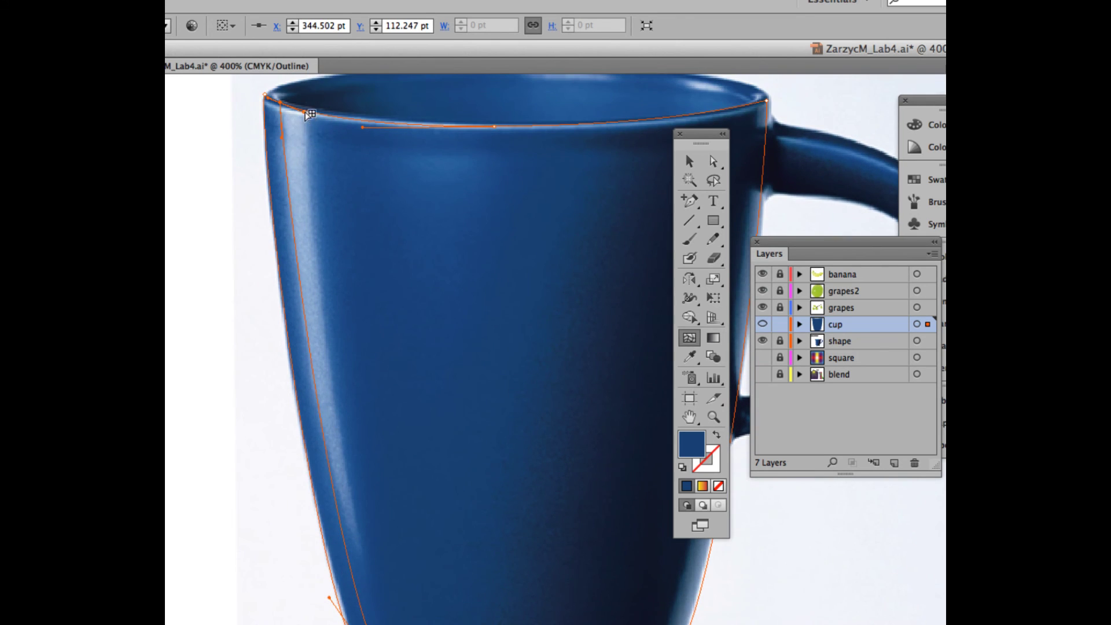
{"action": "left_click", "coordinate": [306, 110]}
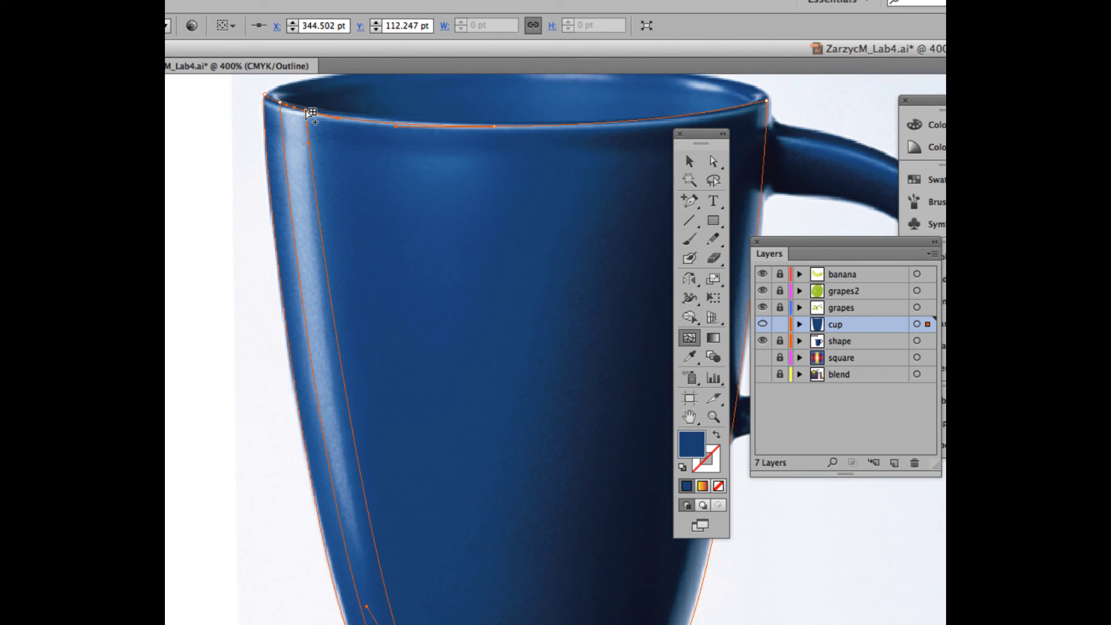
{"action": "scroll", "coordinate": [355, 521], "scroll_direction": "down", "scroll_amount": 5}
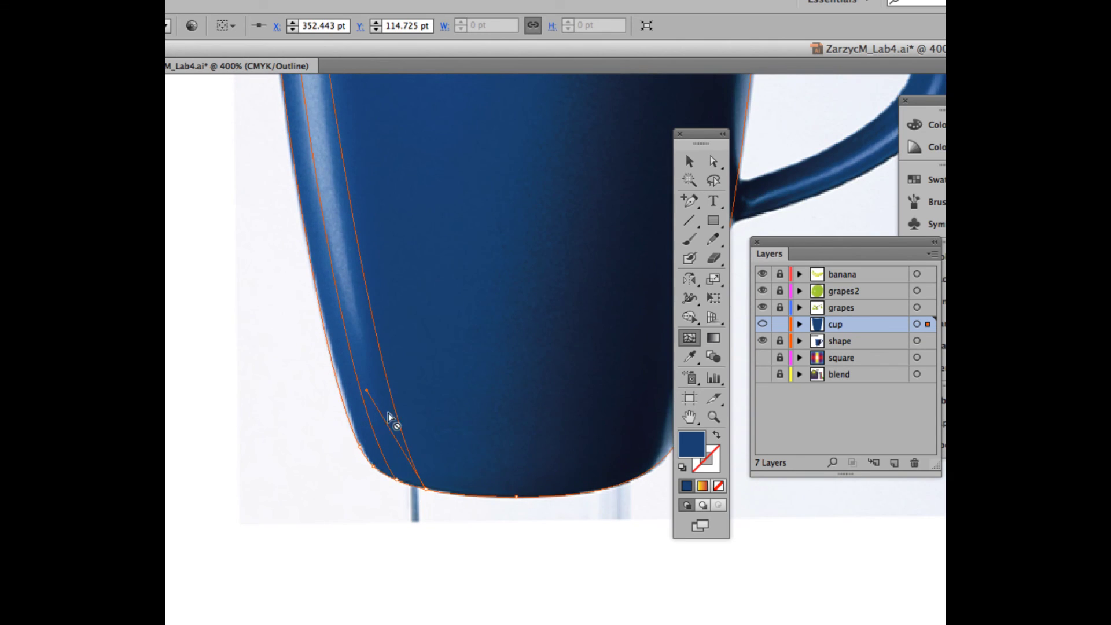
{"action": "left_click_drag", "start_coordinate": [367, 391], "coordinate": [339, 400]}
{"action": "scroll", "coordinate": [387, 288], "scroll_direction": "up", "scroll_amount": 3}
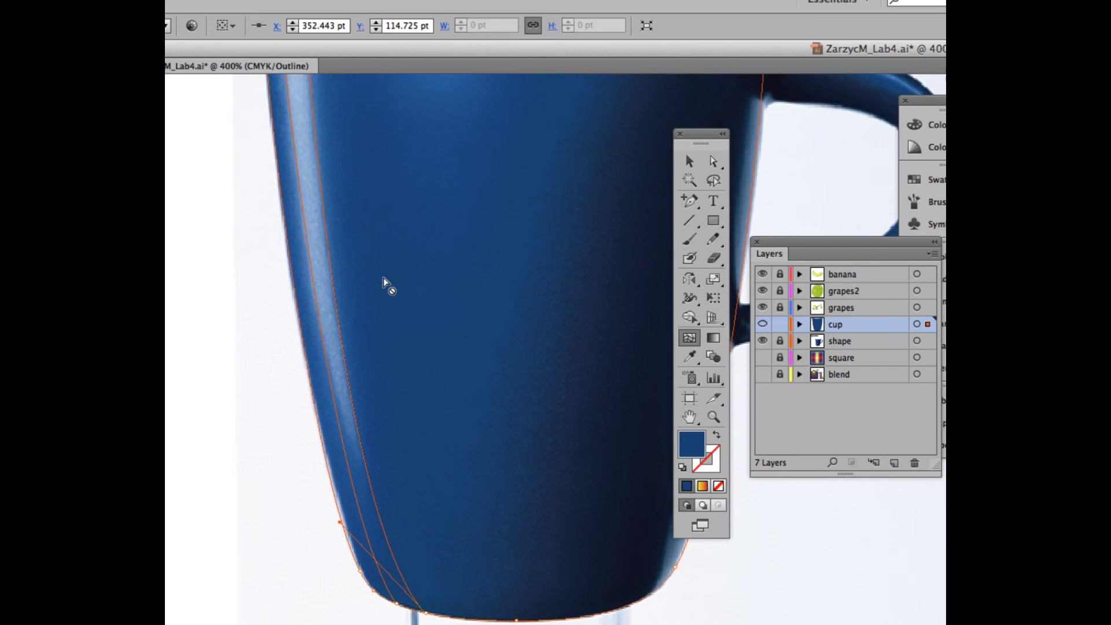
{"action": "scroll", "coordinate": [386, 285], "scroll_direction": "up", "scroll_amount": 8}
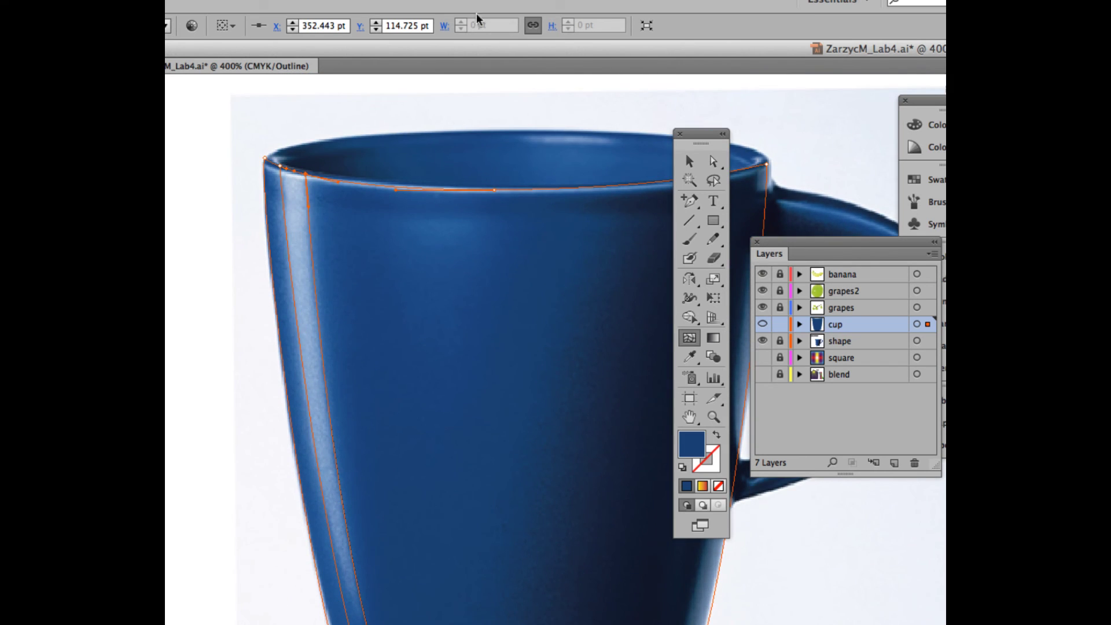
{"action": "mouse_move", "coordinate": [480, 2]}
{"action": "left_click", "coordinate": [560, 9]}
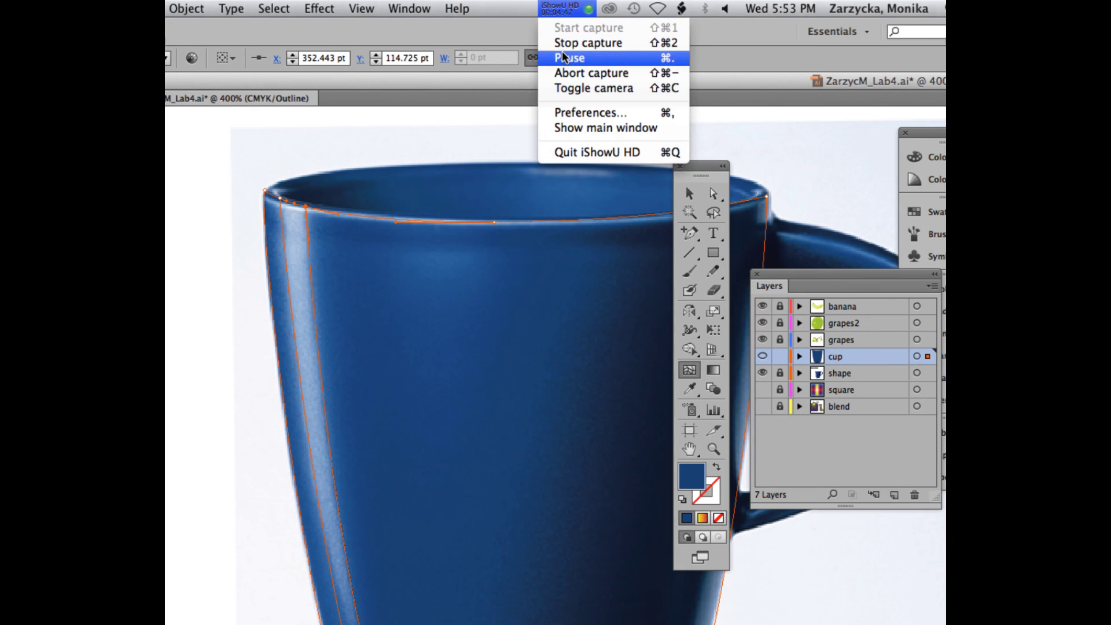
{"action": "left_click", "coordinate": [564, 58]}
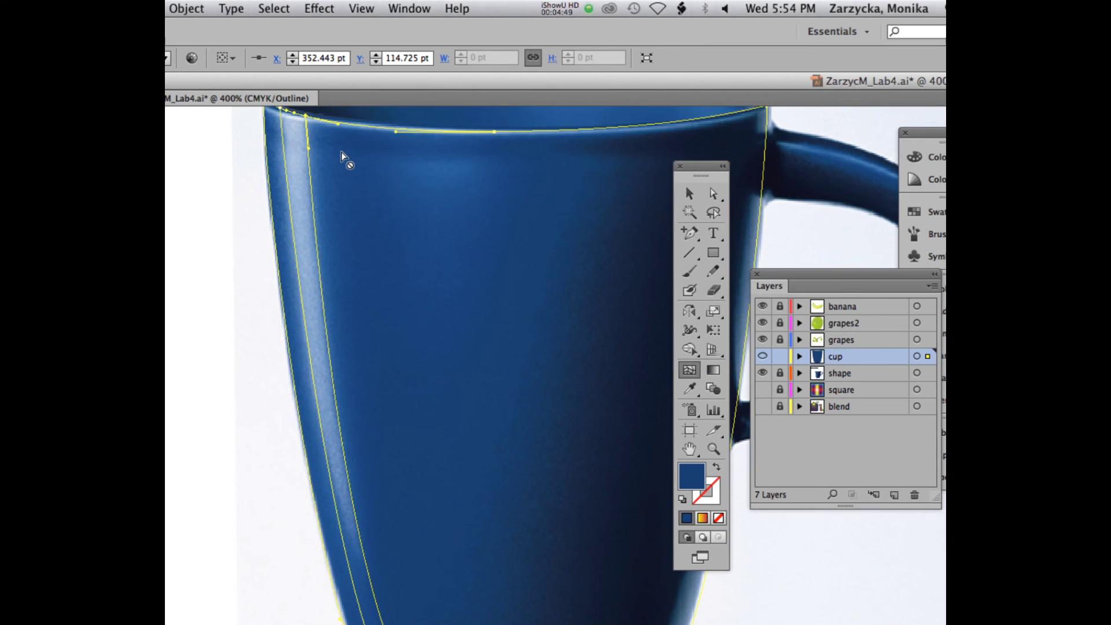
Step: Add two more mesh lines from the rim, one just outside each of the existing lines on either side of the highlight
{"action": "scroll", "coordinate": [345, 158], "scroll_direction": "up", "scroll_amount": 2}
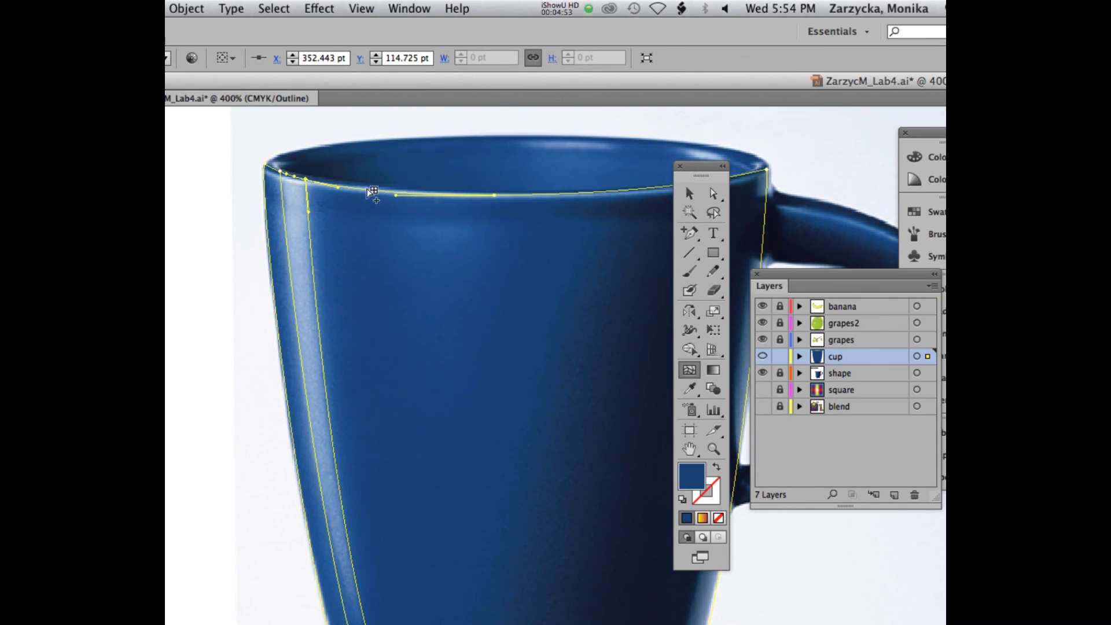
{"action": "scroll", "coordinate": [274, 184], "scroll_direction": "down", "scroll_amount": 1}
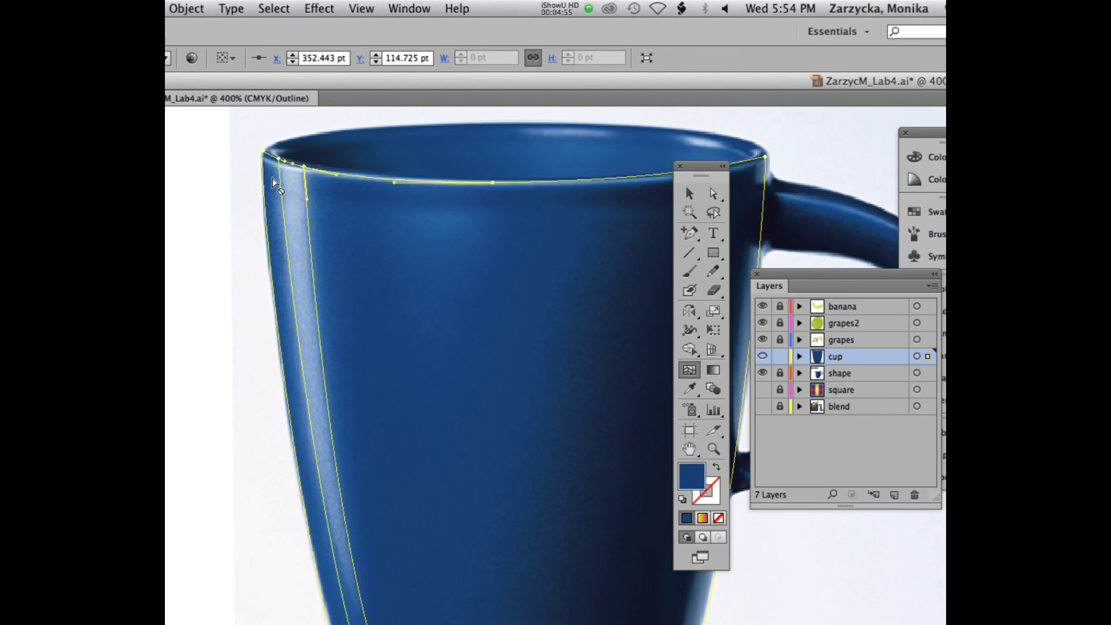
{"action": "scroll", "coordinate": [274, 184], "scroll_direction": "down", "scroll_amount": 3}
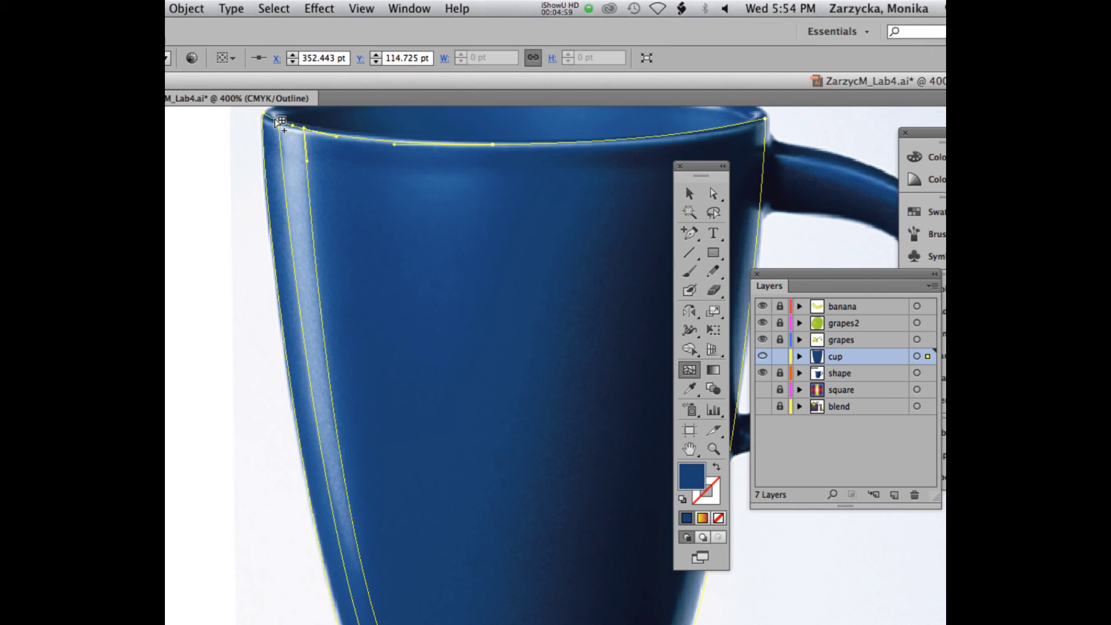
{"action": "left_click", "coordinate": [276, 119]}
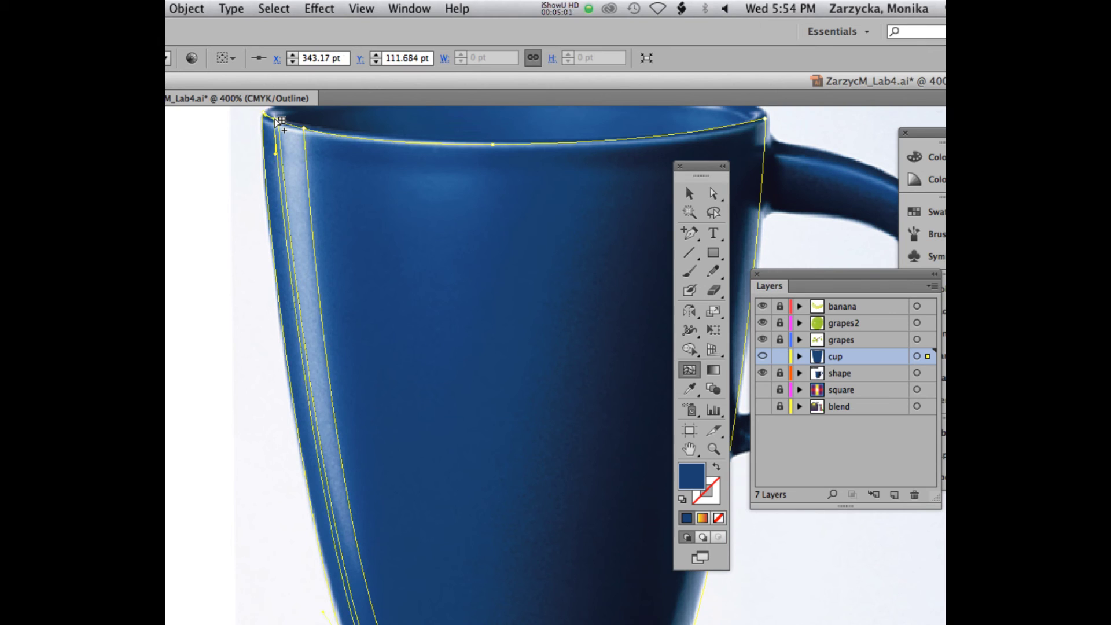
{"action": "left_click", "coordinate": [311, 131]}
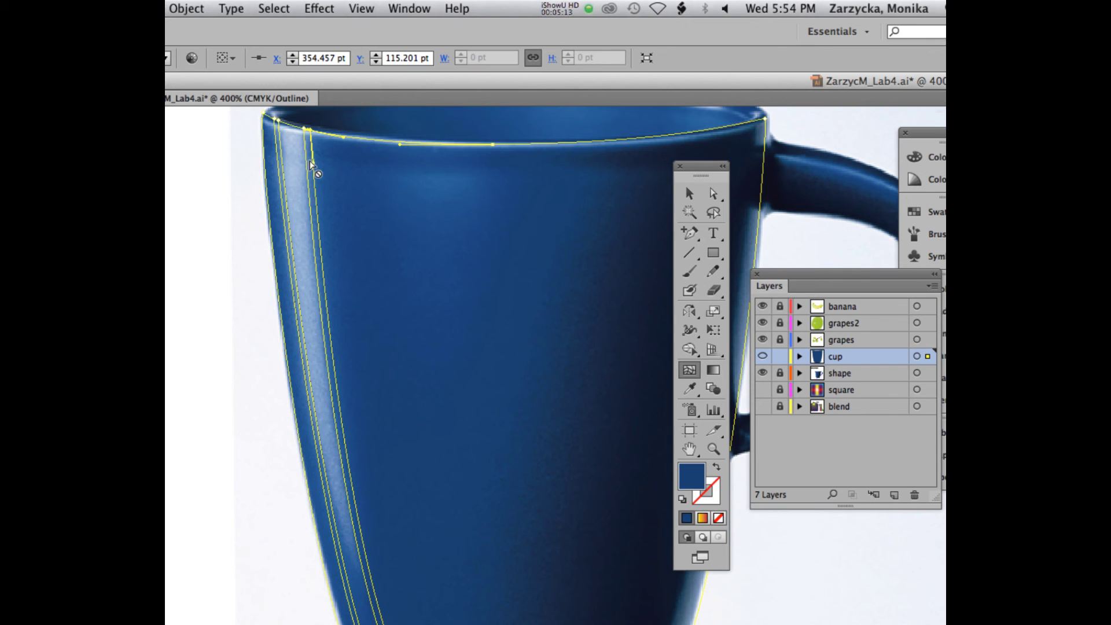
{"action": "scroll", "coordinate": [311, 171], "scroll_direction": "up", "scroll_amount": 3}
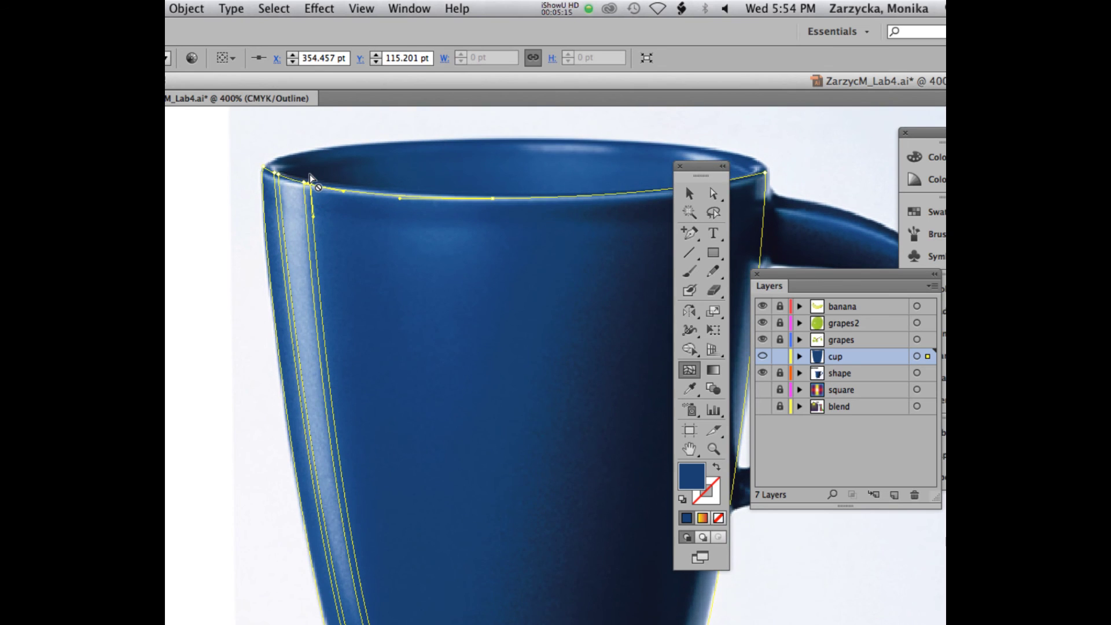
Step: Select the rim mesh point at the highlight's right inner edge and colour it with light blue sampled from the photo
{"action": "key", "text": "a"}
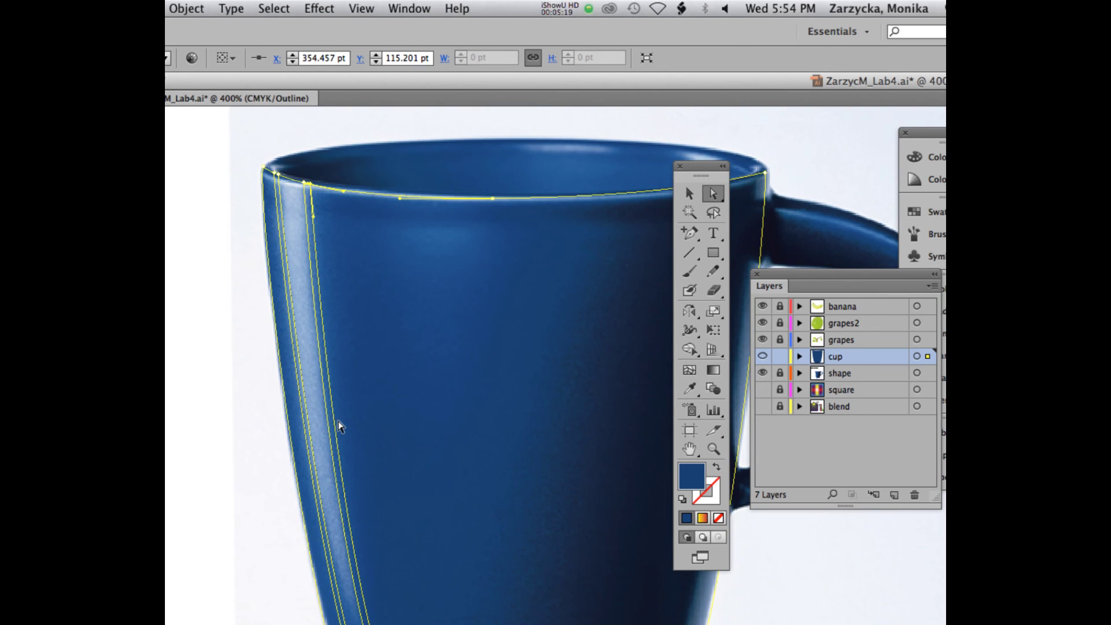
{"action": "scroll", "coordinate": [341, 426], "scroll_direction": "down", "scroll_amount": 6}
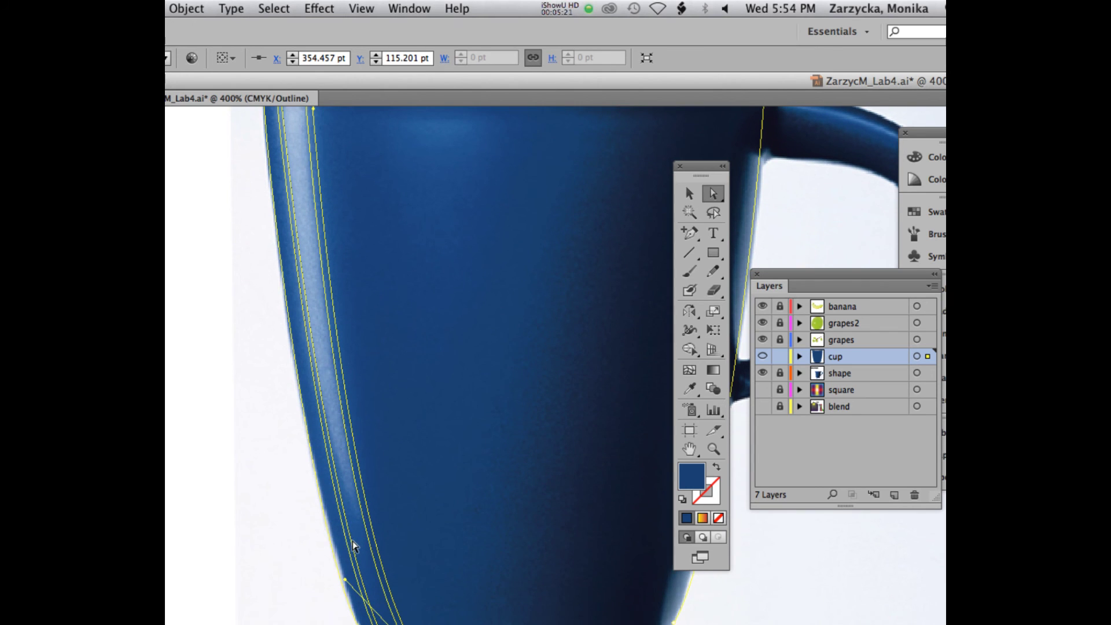
{"action": "scroll", "coordinate": [354, 544], "scroll_direction": "up", "scroll_amount": 10}
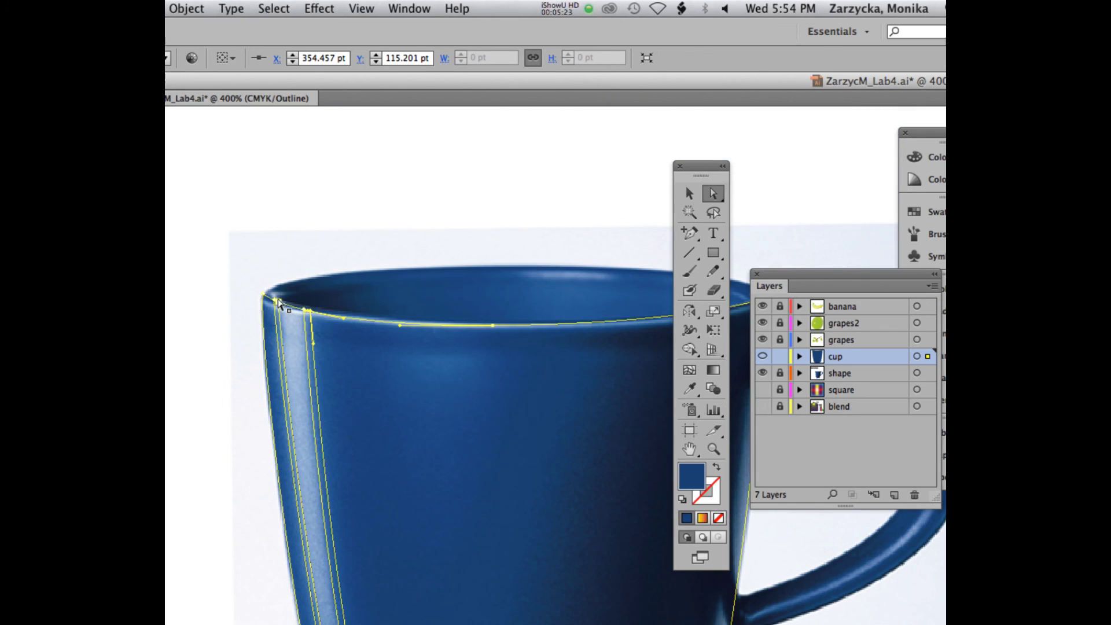
{"action": "left_click", "coordinate": [279, 301]}
{"action": "key", "text": "super+equal"}
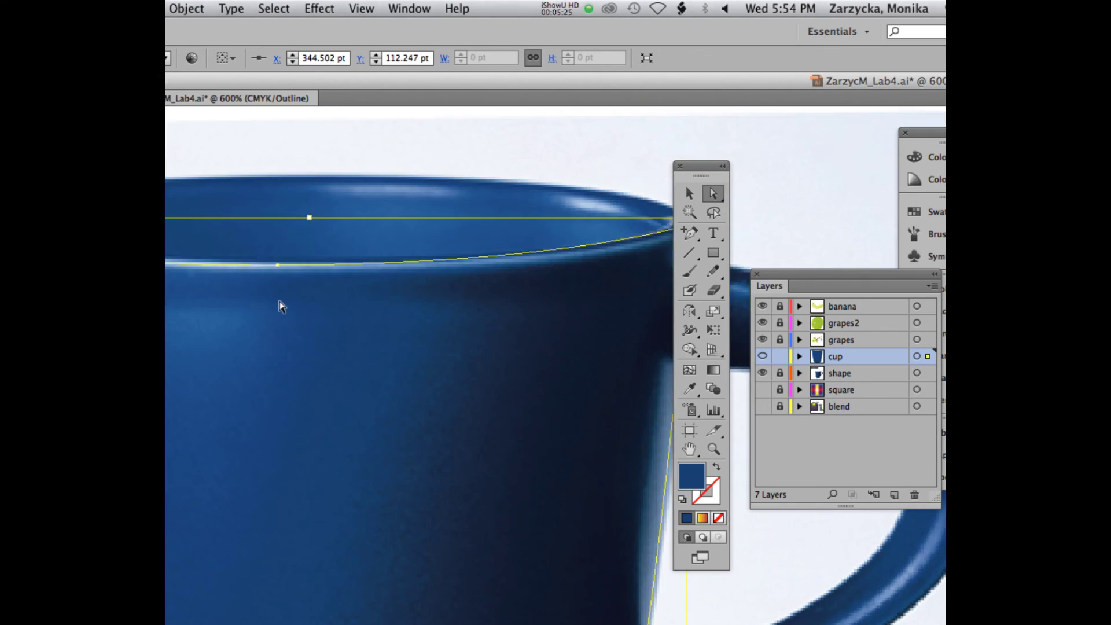
{"action": "left_click_drag", "start_coordinate": [289, 77], "coordinate": [581, 80]}
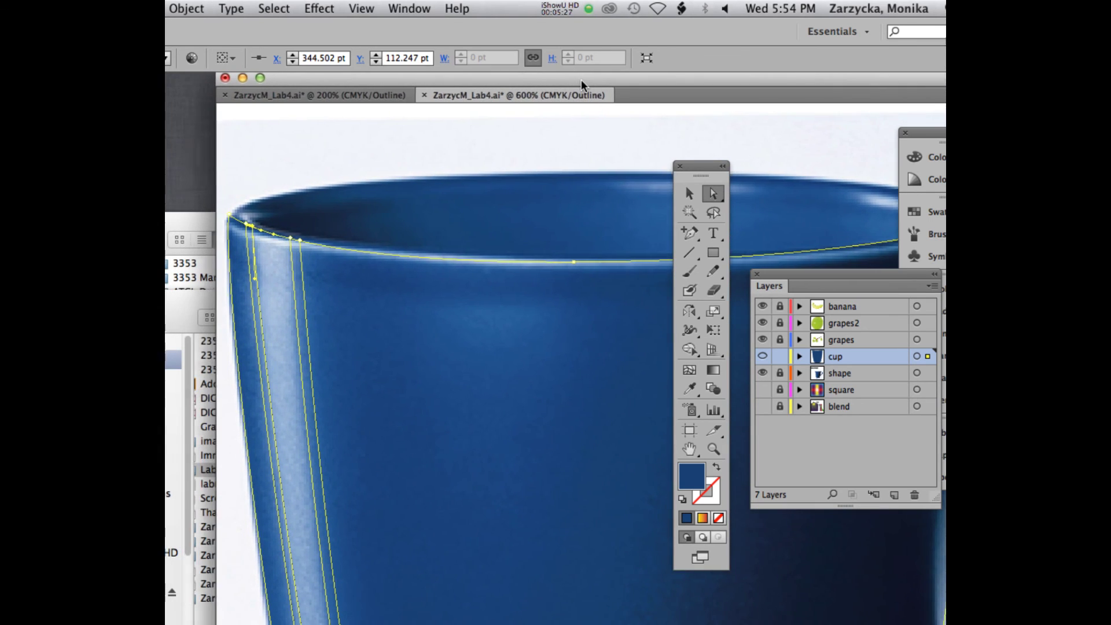
{"action": "left_click", "coordinate": [296, 243]}
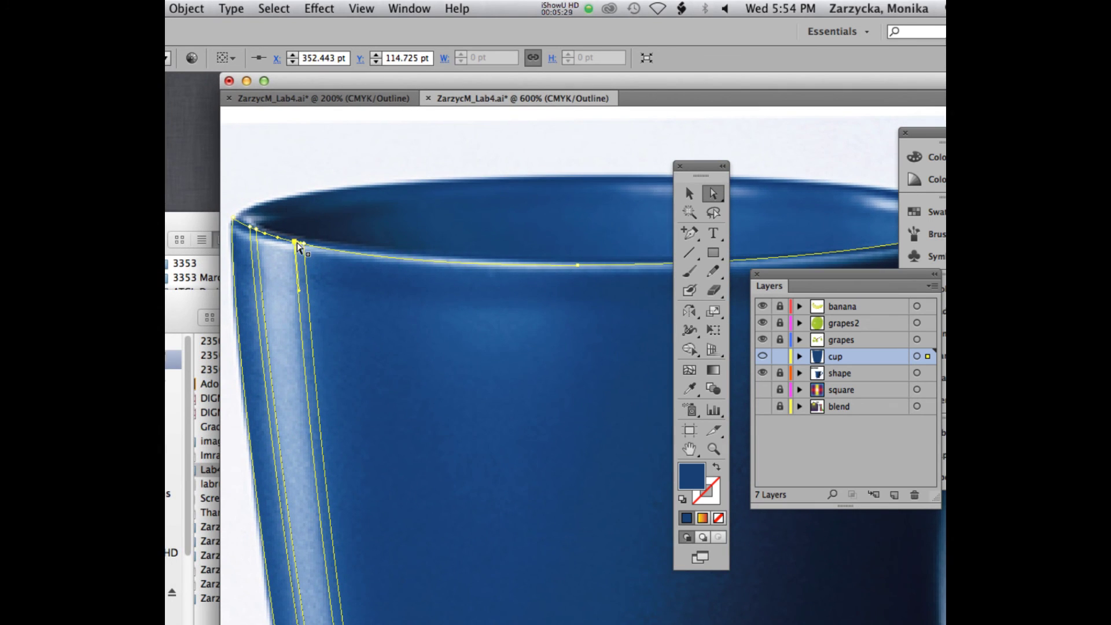
{"action": "left_click", "coordinate": [295, 243]}
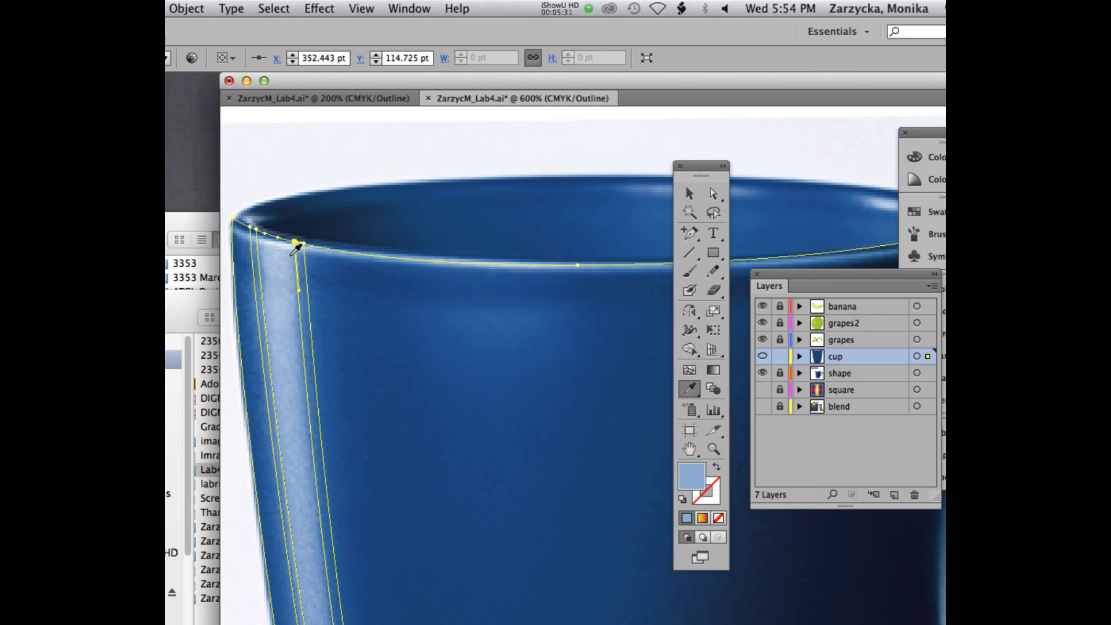
Step: Colour the rim mesh point at the highlight's left inner edge with the pale blue sampled from the highlight
{"action": "left_click", "coordinate": [265, 233]}
{"action": "key", "text": "i"}
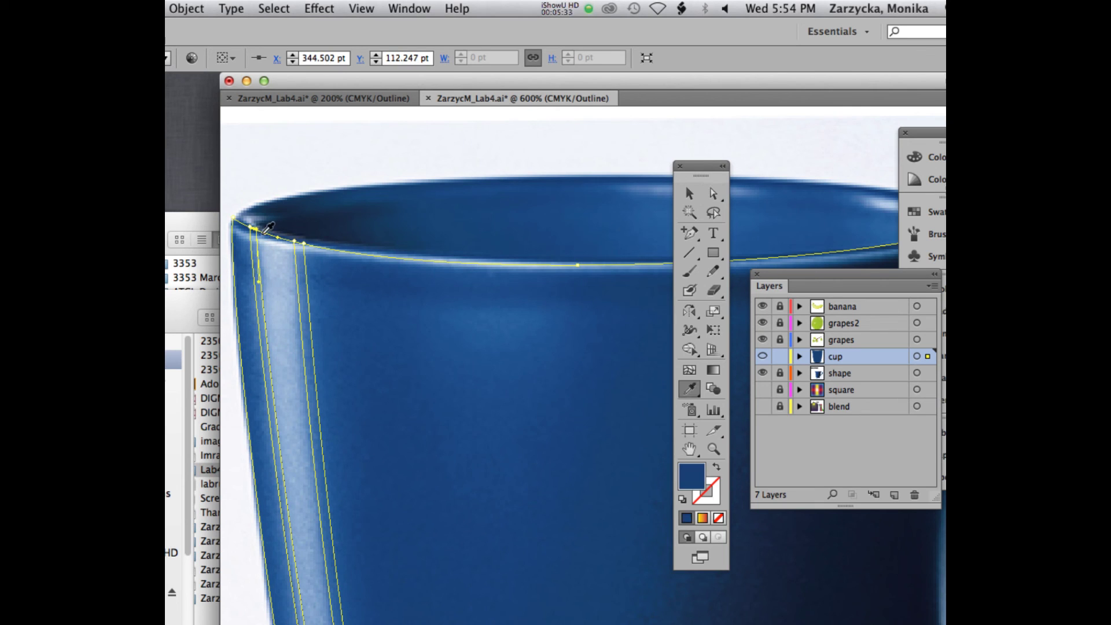
{"action": "left_click", "coordinate": [266, 244]}
Step: Select the rim mesh point just outside the highlight's left edge and colour it with medium blue sampled from the photo beside it
{"action": "key", "text": "a"}
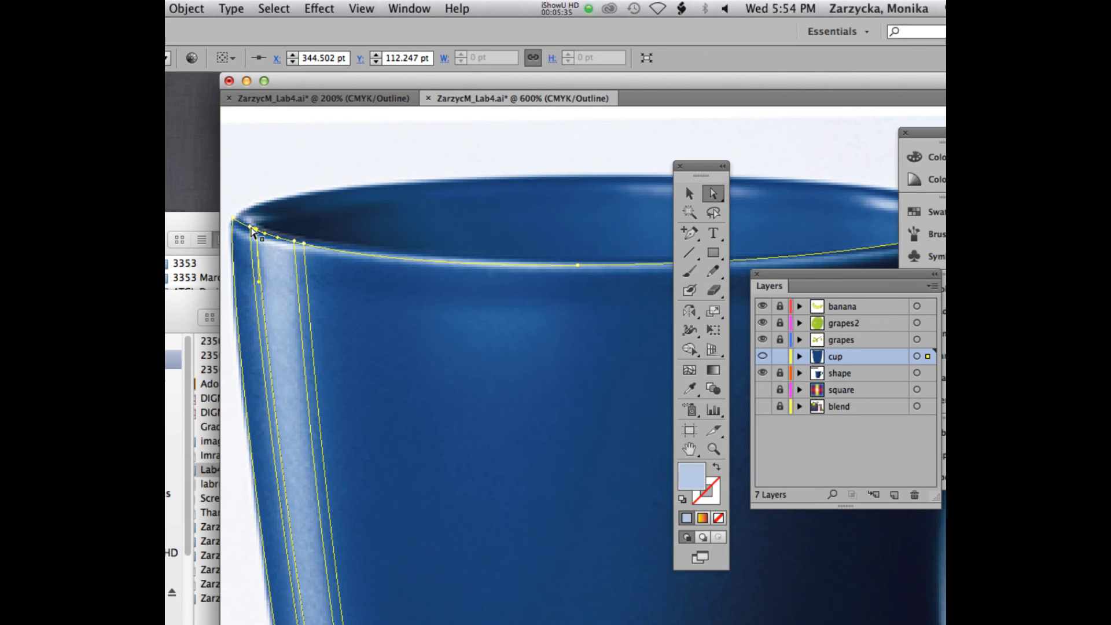
{"action": "left_click", "coordinate": [253, 231]}
{"action": "left_click", "coordinate": [252, 229]}
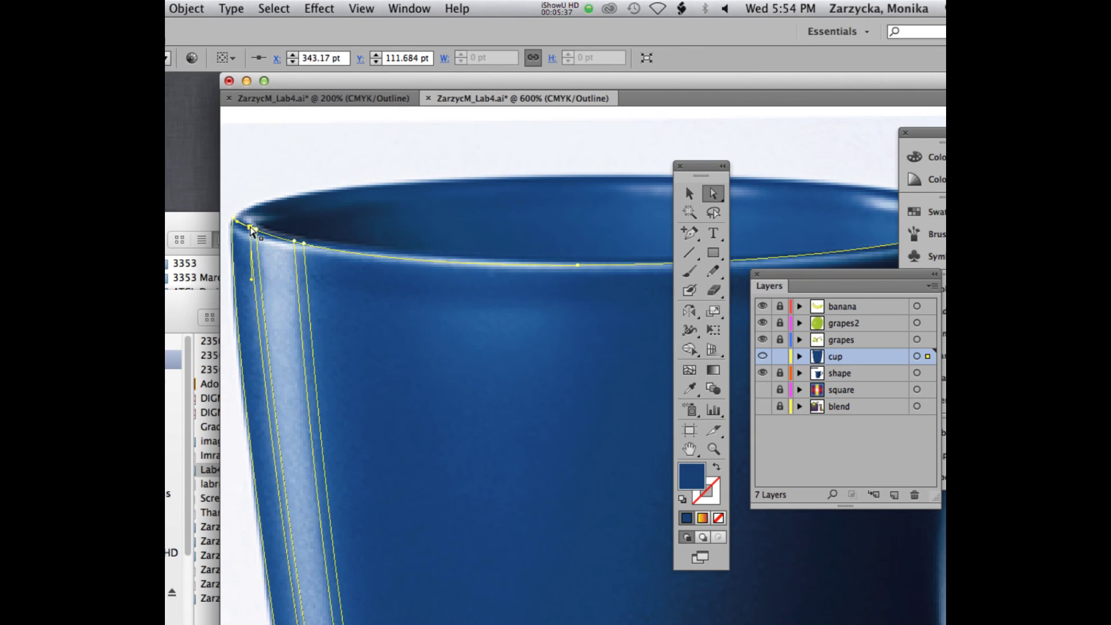
{"action": "key", "text": "i"}
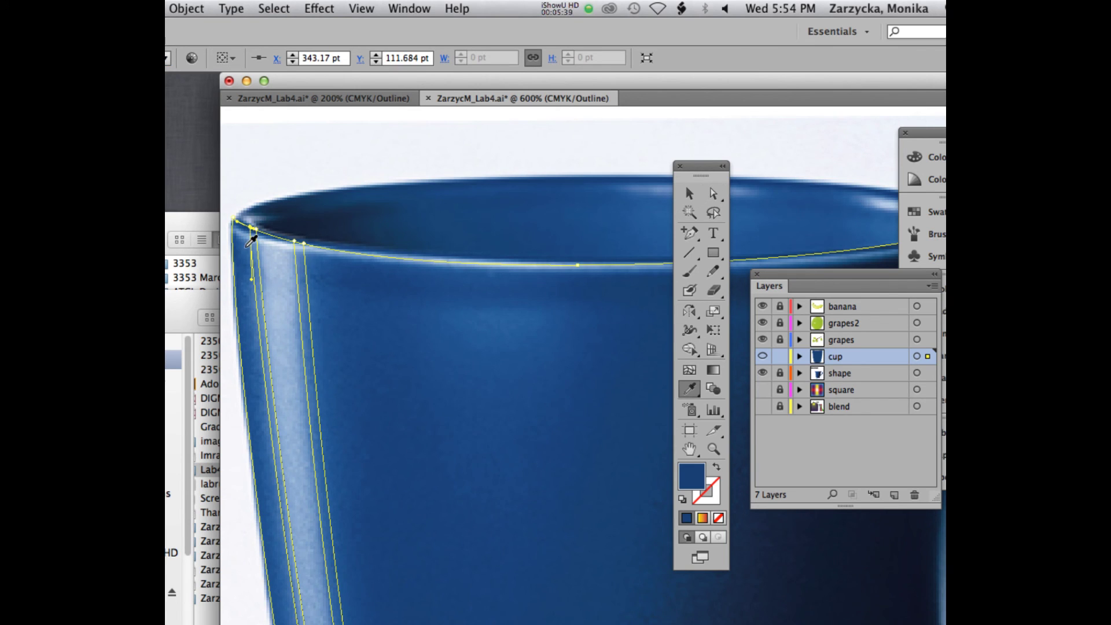
{"action": "left_click", "coordinate": [247, 244]}
Step: Select the rim mesh point just outside the highlight's right edge and colour it with blue sampled from the adjacent mug surface
{"action": "key", "text": "a"}
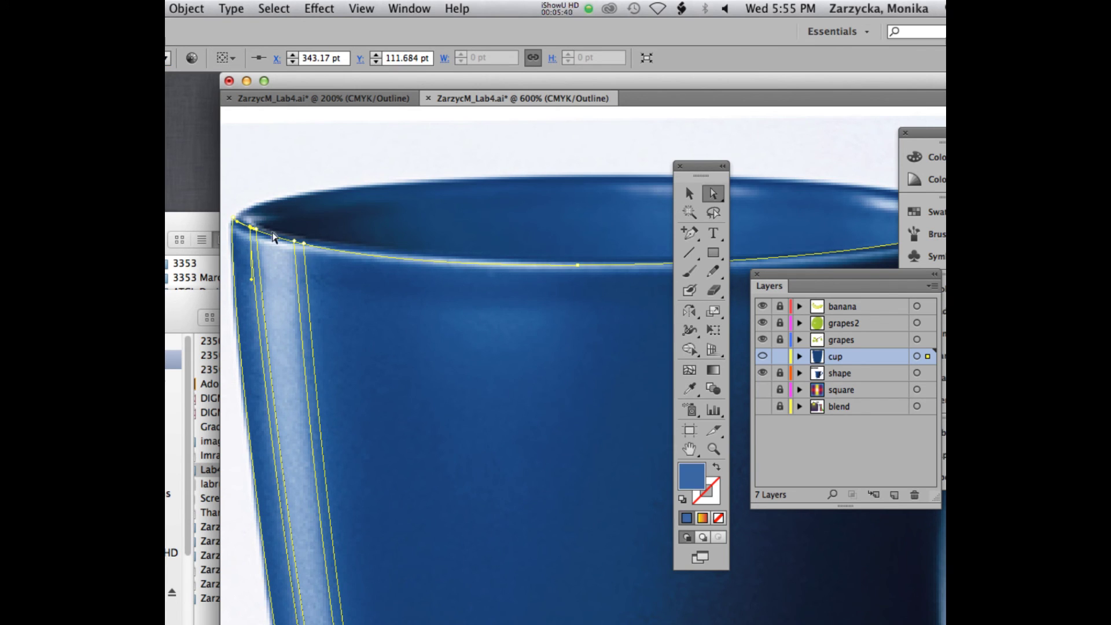
{"action": "left_click", "coordinate": [305, 249]}
{"action": "key", "text": "i"}
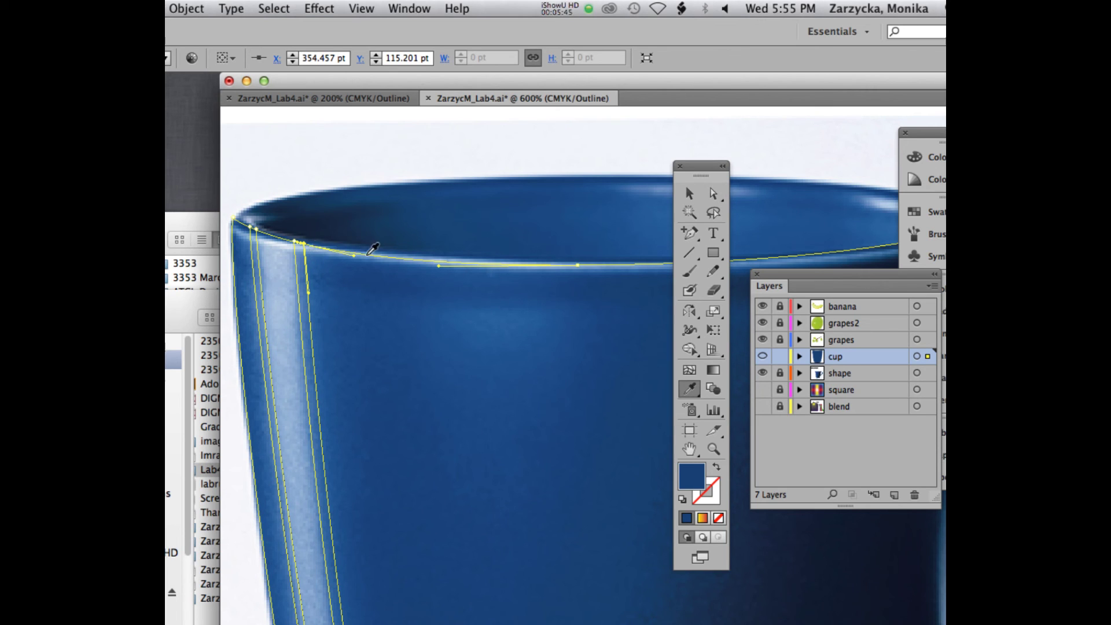
{"action": "left_click", "coordinate": [313, 258]}
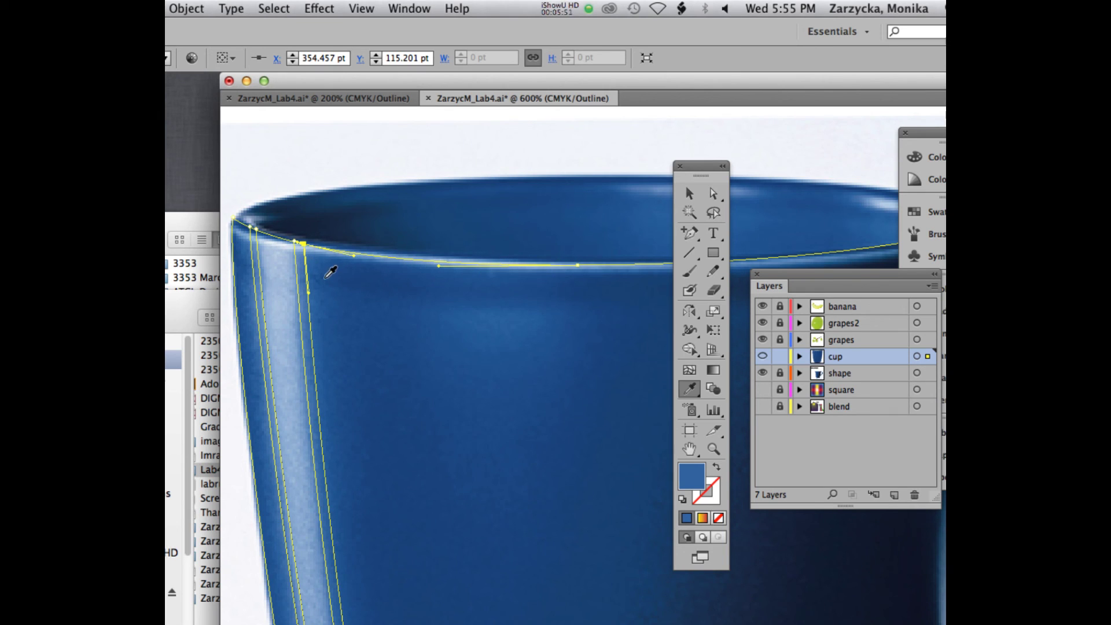
Step: Select each of the left pair of mesh points on the mug's bottom edge and colour it with dark blue sampled from the photo nearby
{"action": "key", "text": "a"}
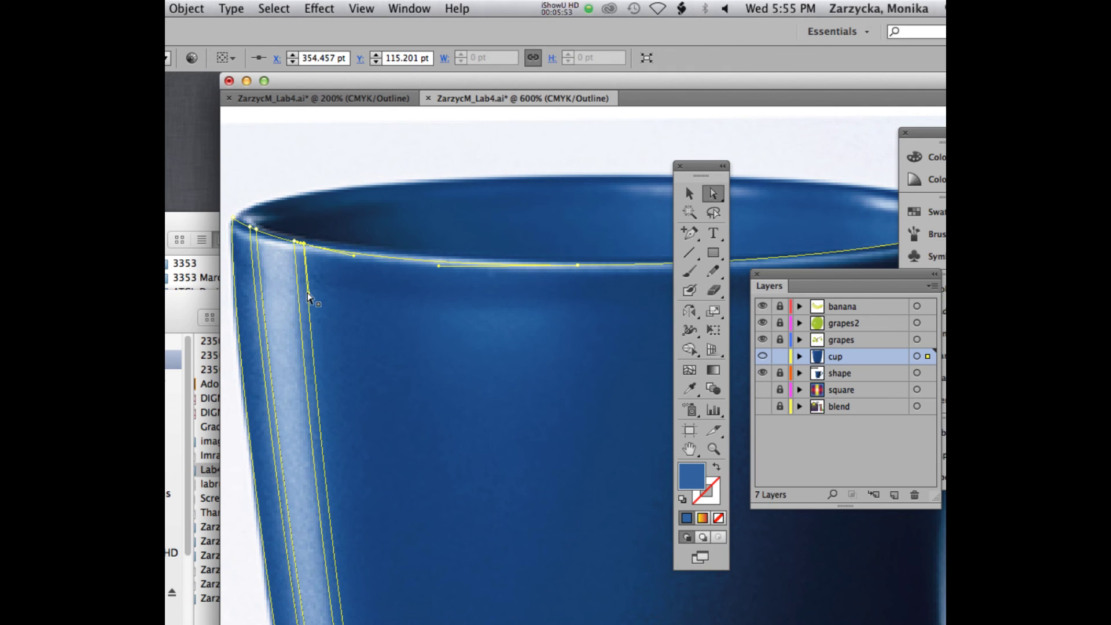
{"action": "scroll", "coordinate": [311, 298], "scroll_direction": "down", "scroll_amount": 10}
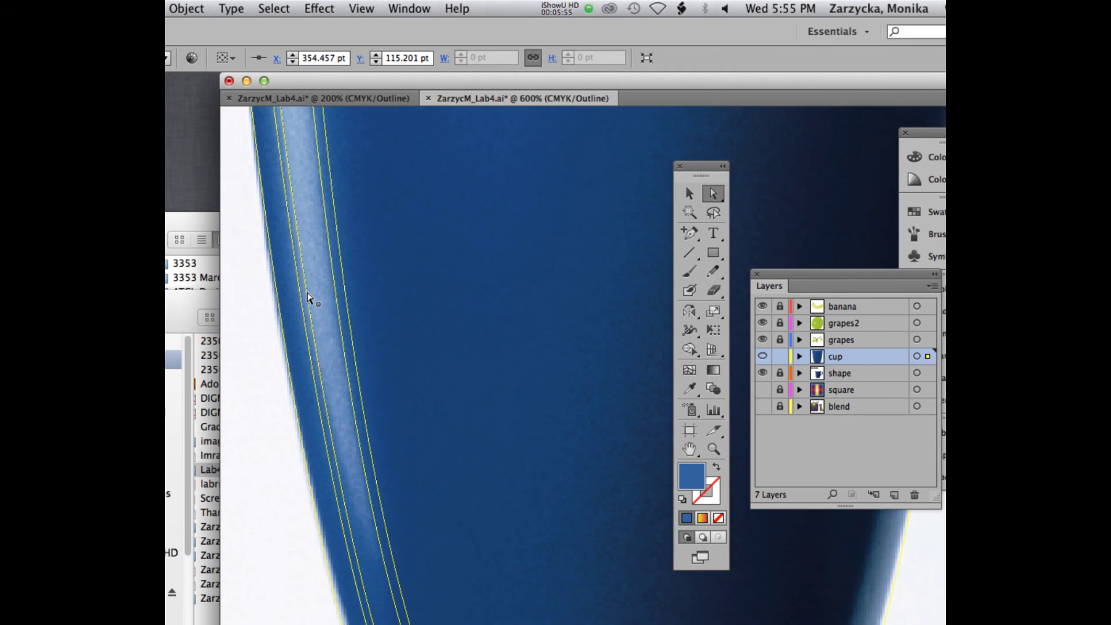
{"action": "scroll", "coordinate": [308, 296], "scroll_direction": "down", "scroll_amount": 10}
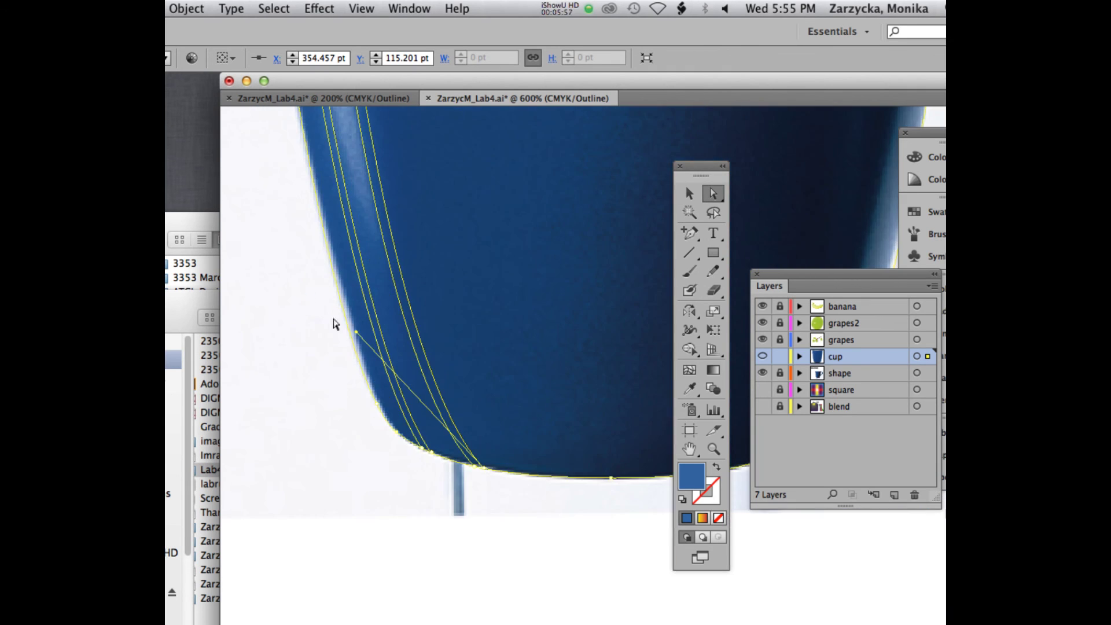
{"action": "scroll", "coordinate": [429, 447], "scroll_direction": "up", "scroll_amount": 1}
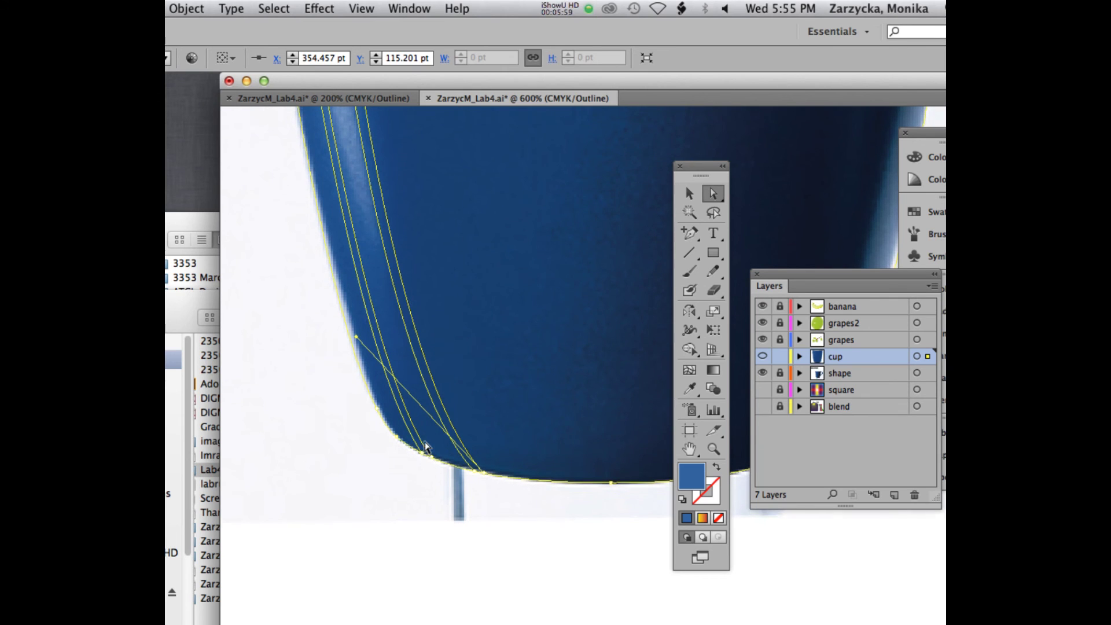
{"action": "left_click", "coordinate": [420, 462]}
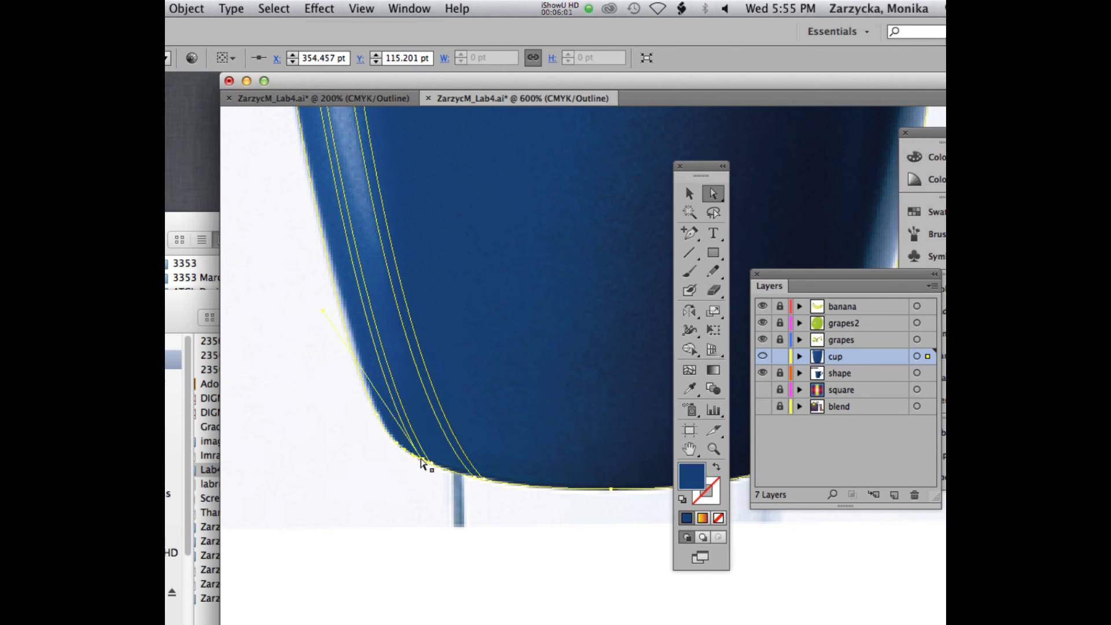
{"action": "key", "text": "i"}
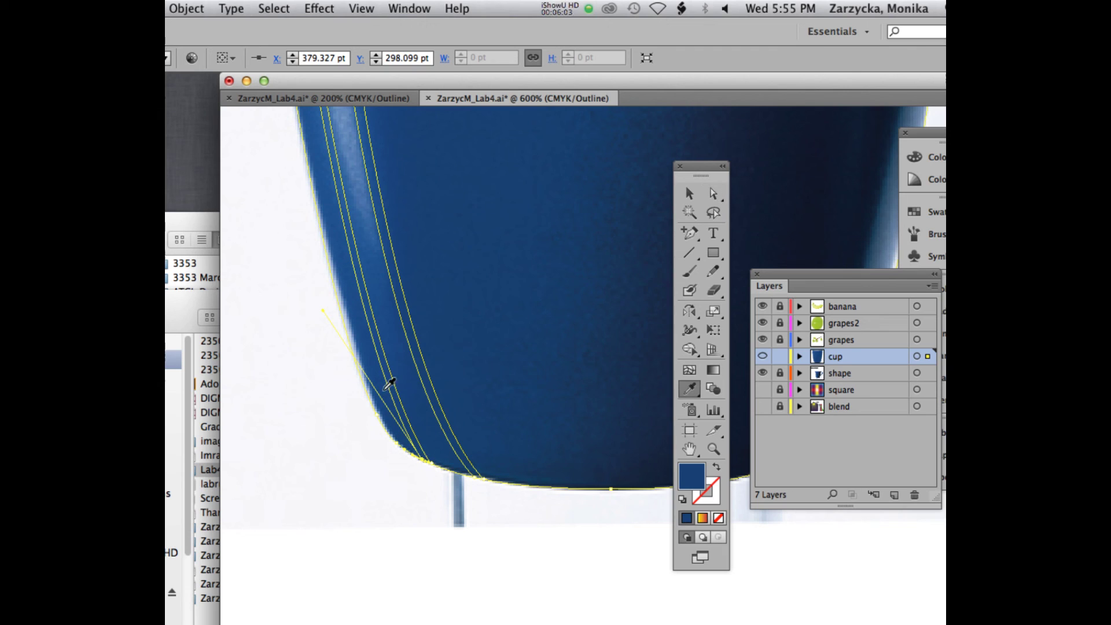
{"action": "key", "text": "a"}
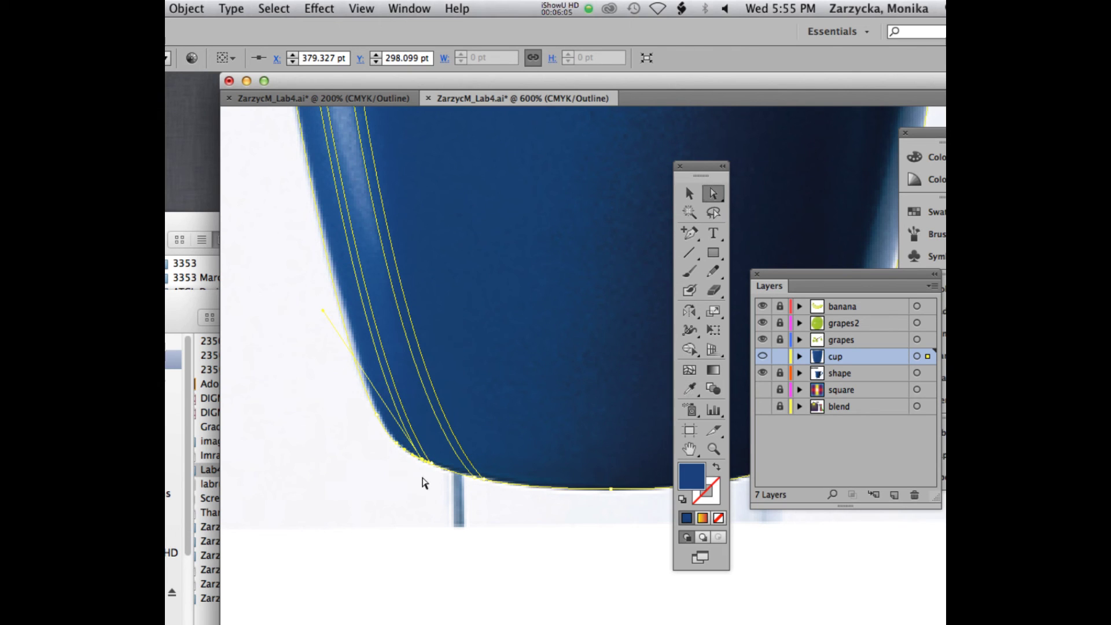
{"action": "left_click", "coordinate": [431, 467]}
{"action": "left_click", "coordinate": [433, 469]}
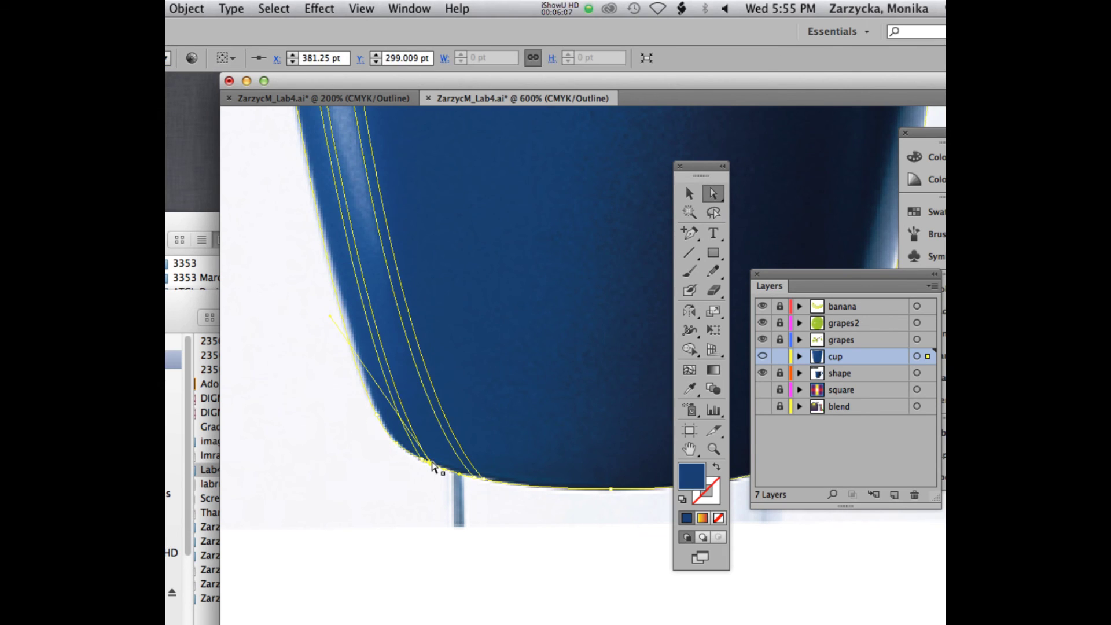
{"action": "key", "text": "i"}
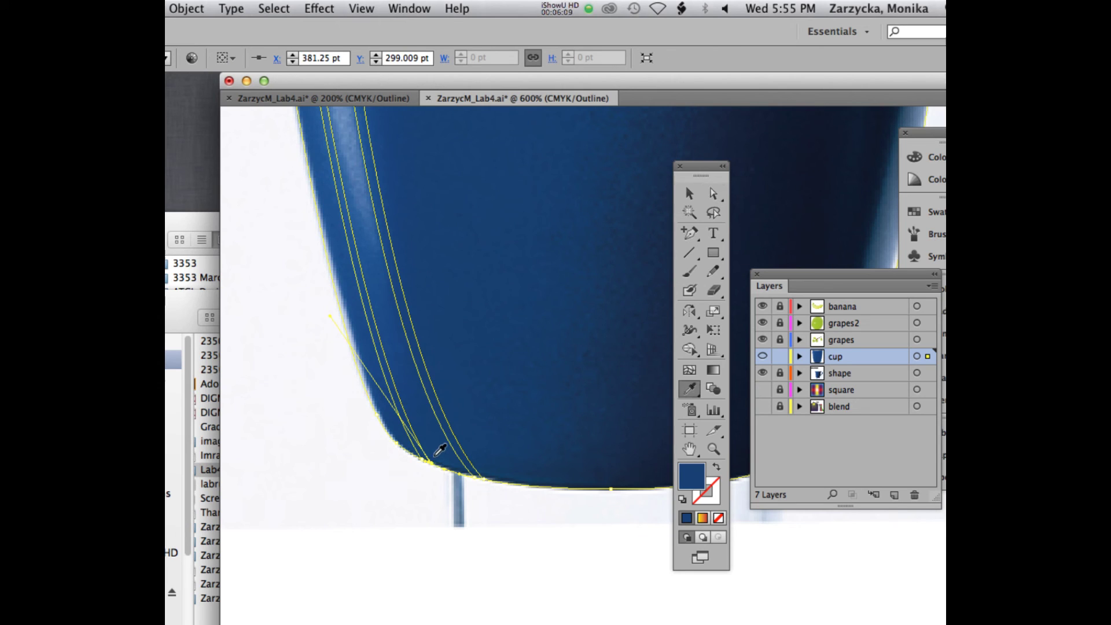
Step: Colour the right pair of mesh points on the mug's bottom edge individually with the dark blue sampled from the photo beside them
{"action": "key", "text": "a"}
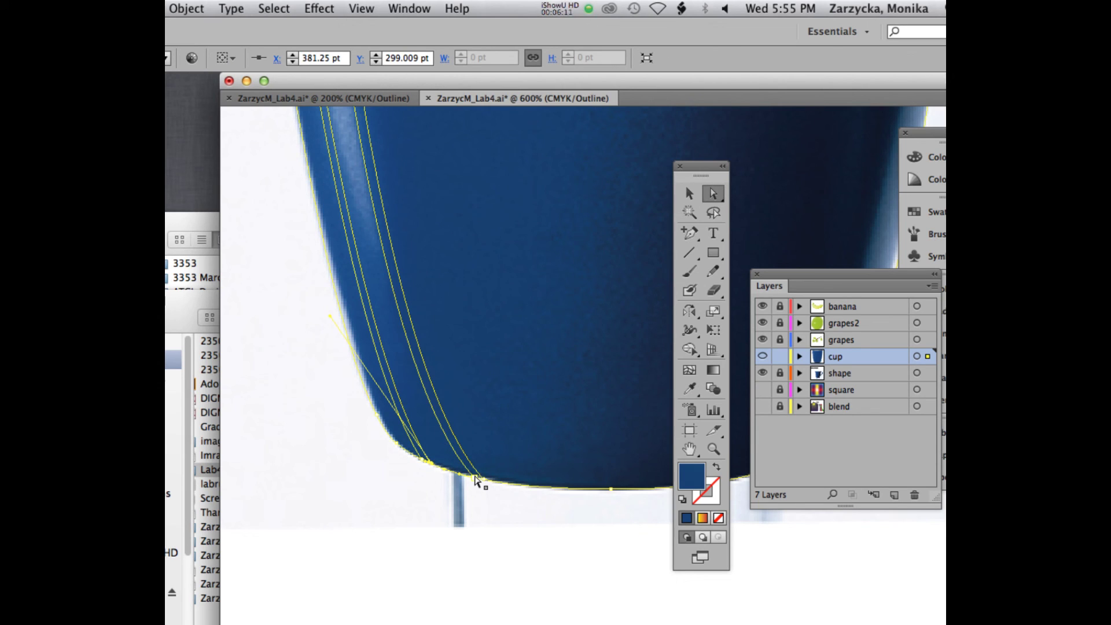
{"action": "left_click", "coordinate": [471, 479]}
{"action": "key", "text": "i"}
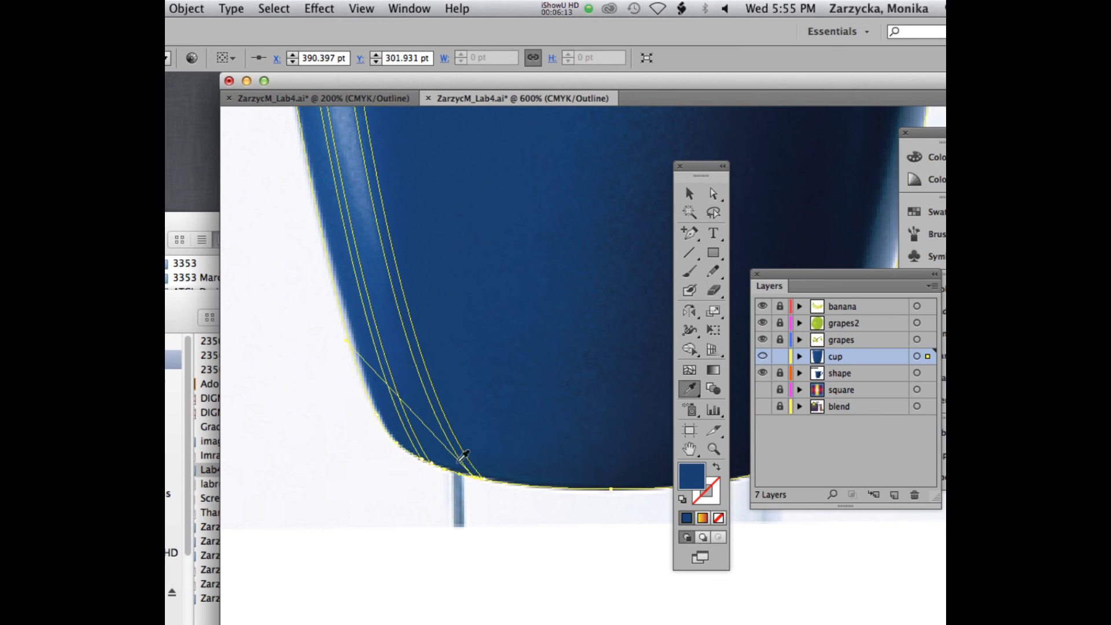
{"action": "key", "text": "a"}
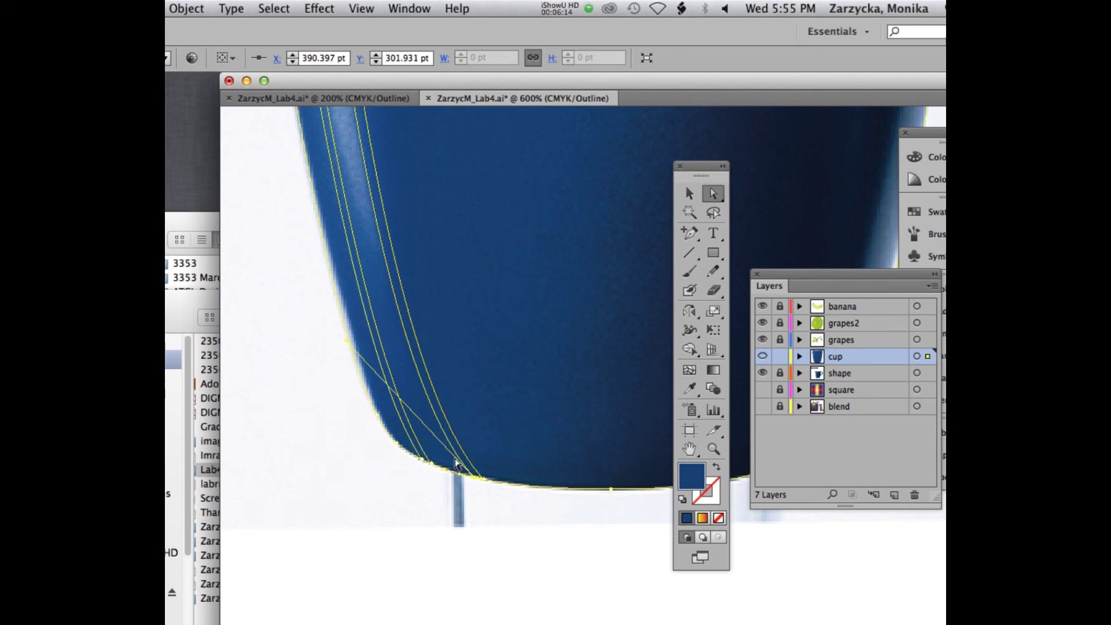
{"action": "left_click", "coordinate": [482, 482]}
{"action": "left_click", "coordinate": [483, 481]}
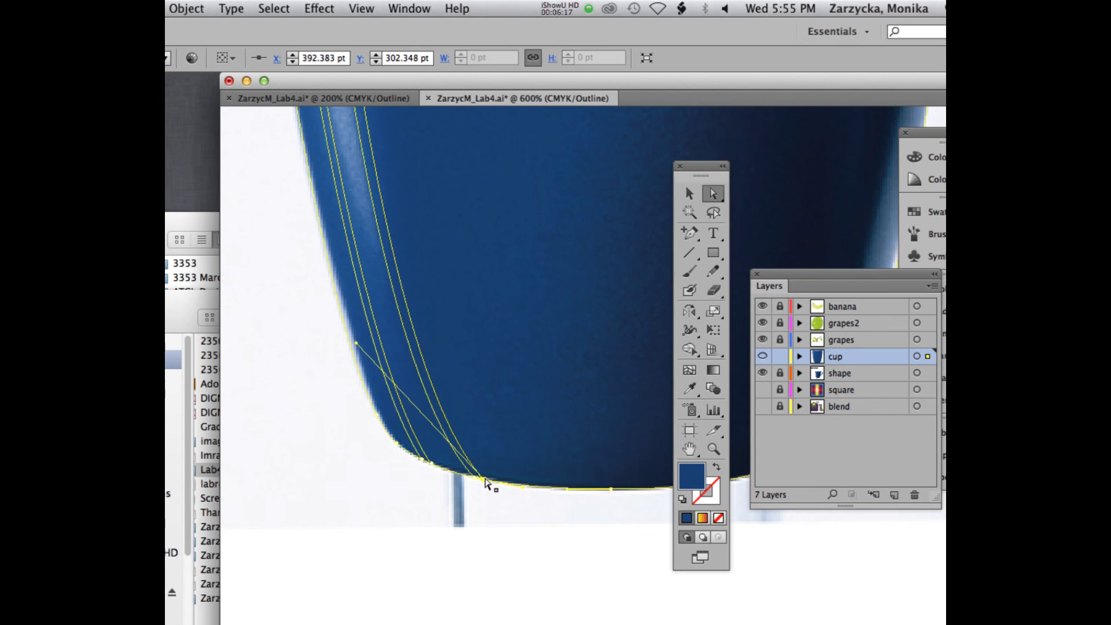
{"action": "key", "text": "i"}
Step: Show the cup layer in preview, examine the mesh shading along the highlight from rim to base, and return the layer to outline
{"action": "scroll", "coordinate": [568, 317], "scroll_direction": "up", "scroll_amount": 5}
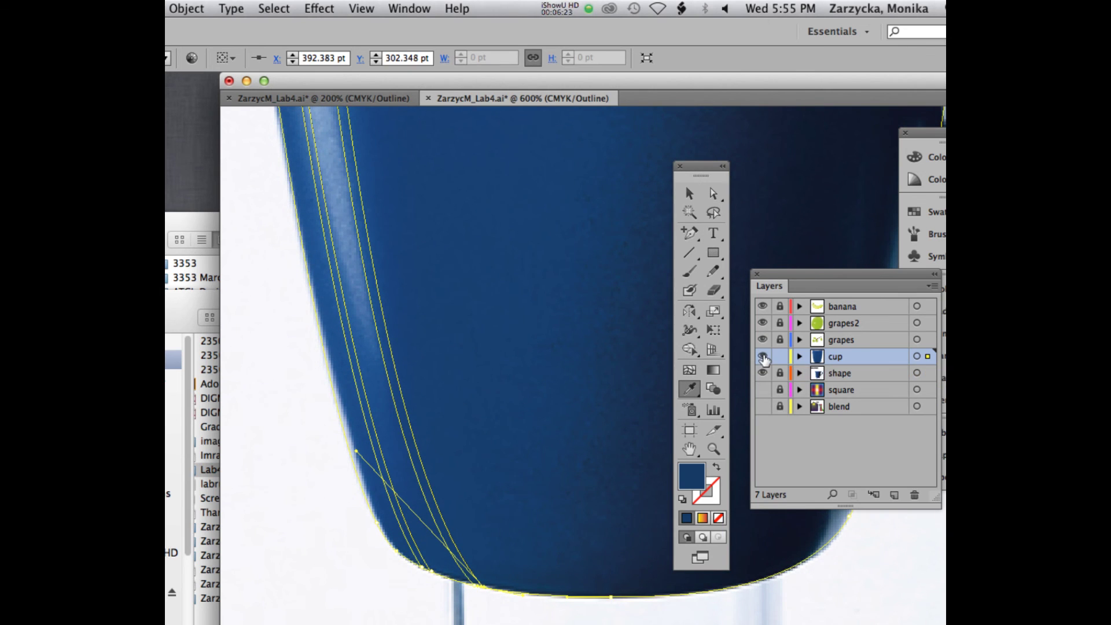
{"action": "key", "text": "super+y"}
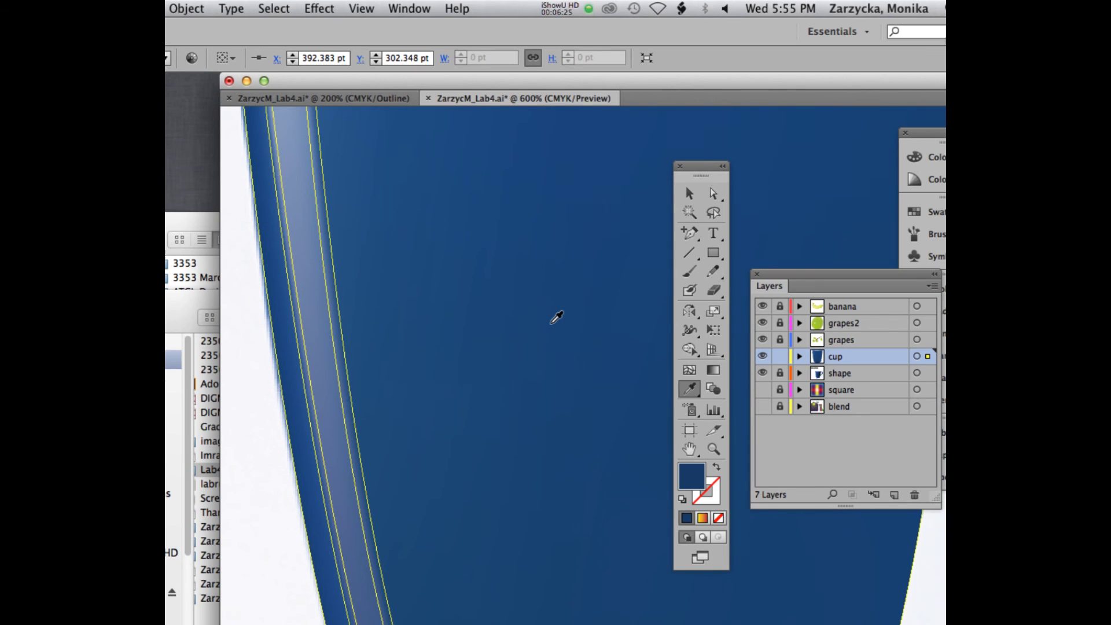
{"action": "scroll", "coordinate": [322, 280], "scroll_direction": "up", "scroll_amount": 5}
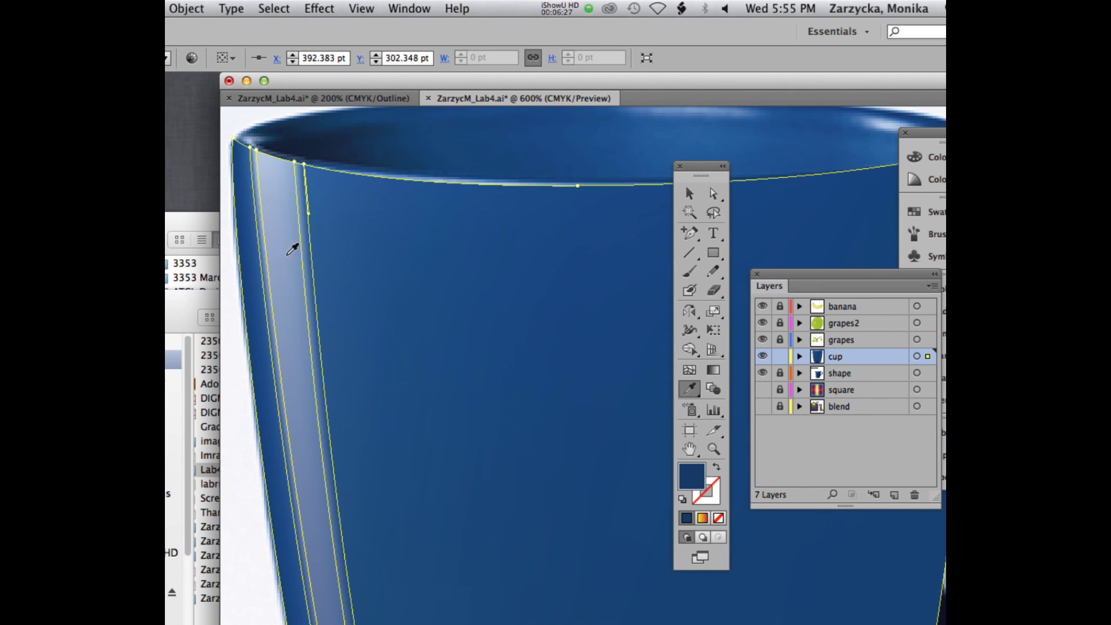
{"action": "scroll", "coordinate": [295, 365], "scroll_direction": "down", "scroll_amount": 3}
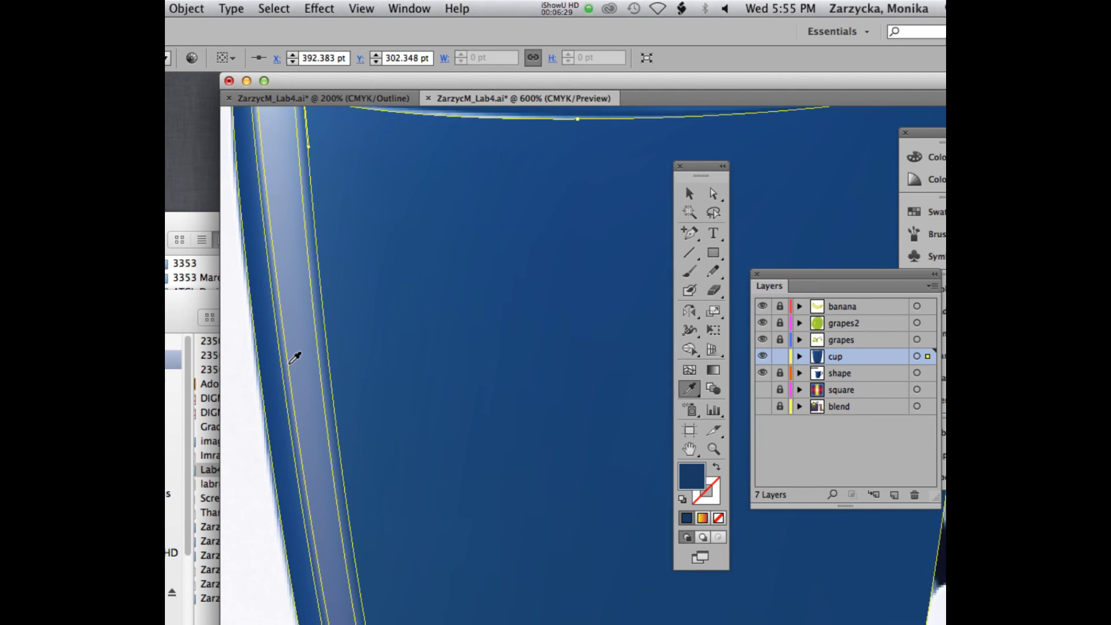
{"action": "scroll", "coordinate": [295, 358], "scroll_direction": "down", "scroll_amount": 6}
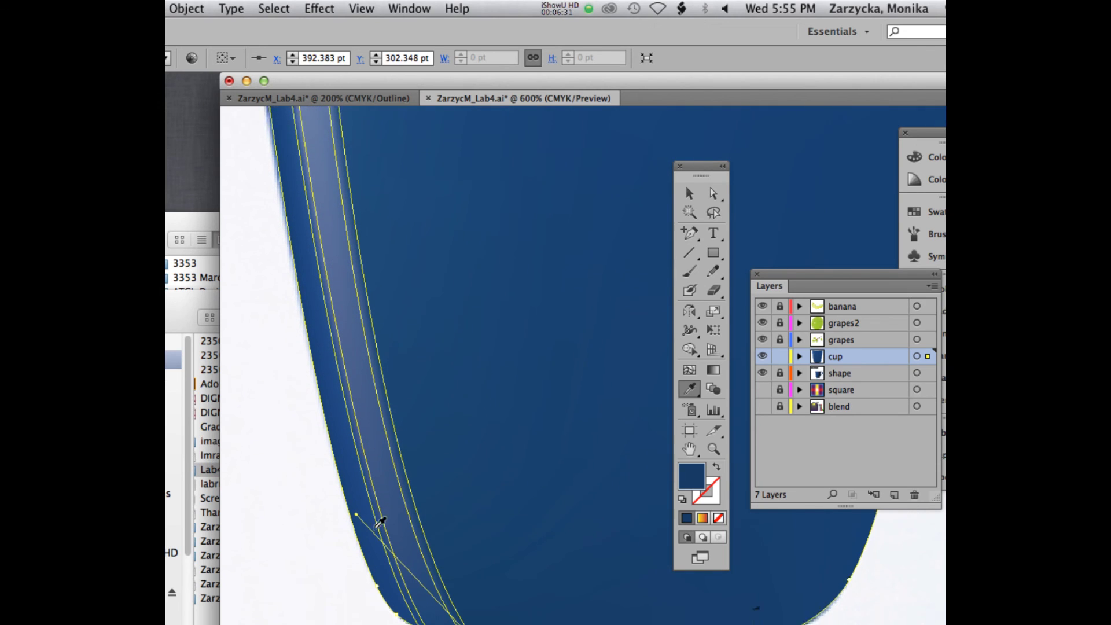
{"action": "scroll", "coordinate": [380, 522], "scroll_direction": "down", "scroll_amount": 3}
{"action": "scroll", "coordinate": [380, 521], "scroll_direction": "up", "scroll_amount": 1}
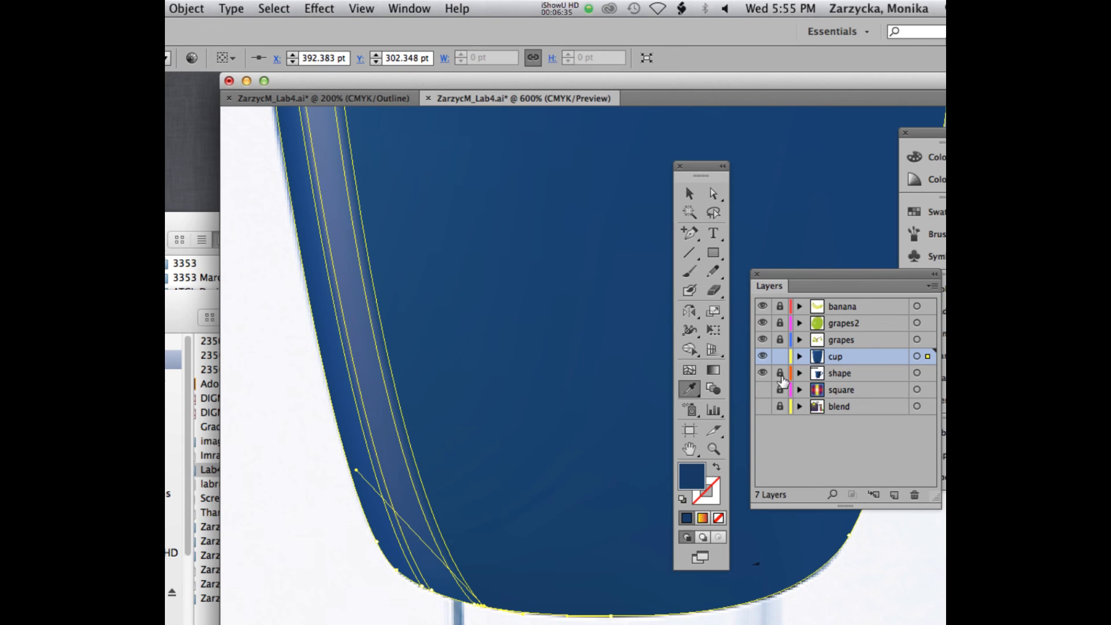
{"action": "left_click", "coordinate": [762, 355], "text": "super"}
{"action": "left_click", "coordinate": [561, 13]}
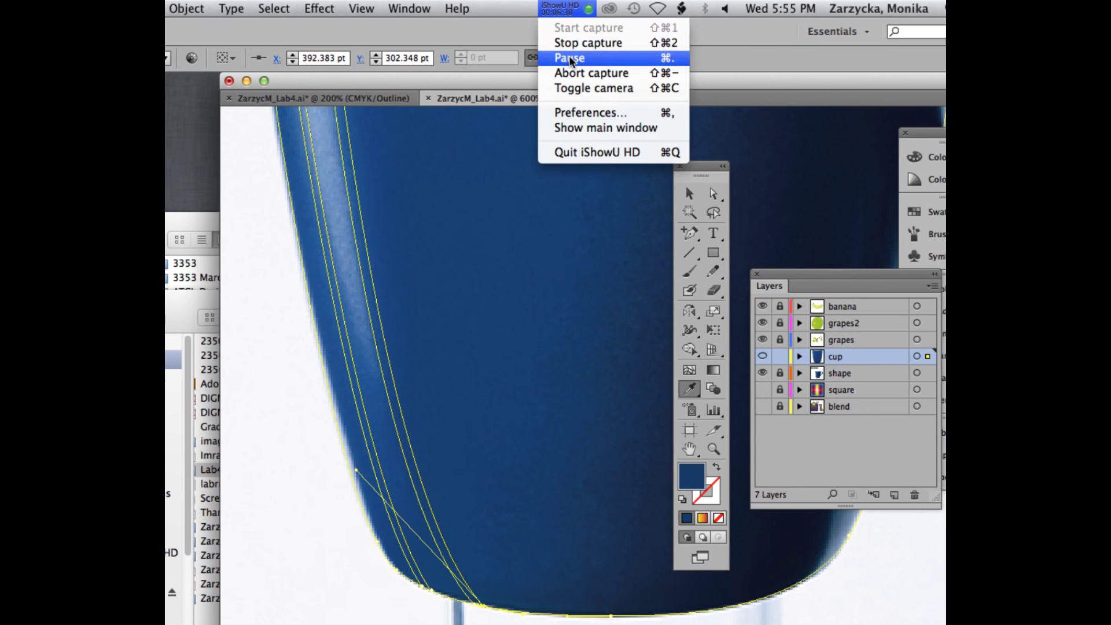
{"action": "left_click", "coordinate": [570, 131]}
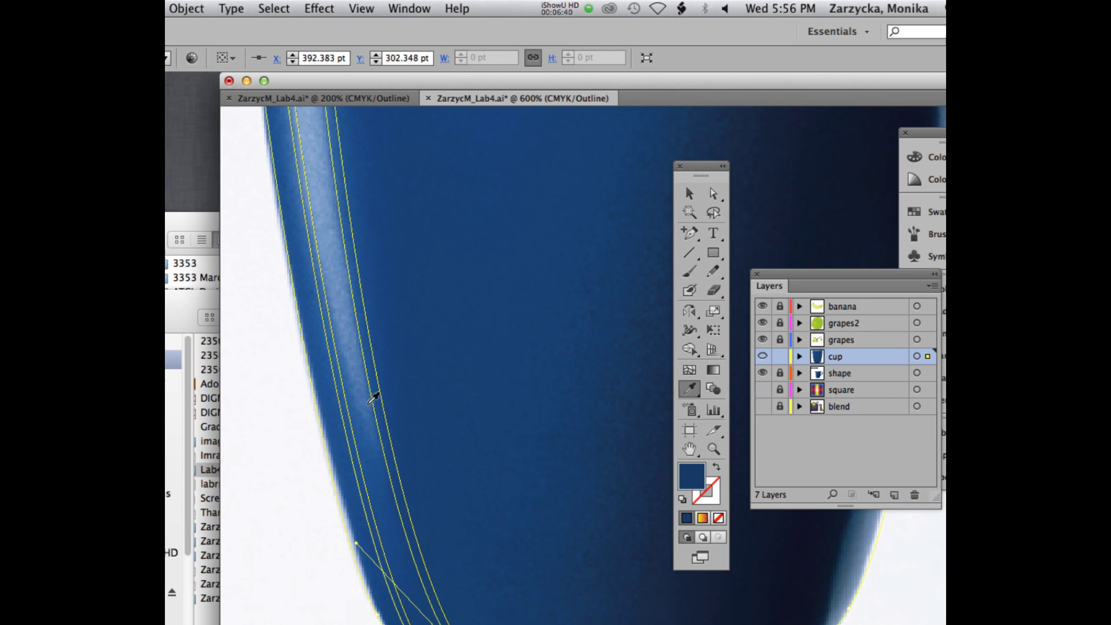
Step: Use the Mesh tool to add a horizontal mesh line across the mug at the highlight's lower tip, undoing a misplaced attempt
{"action": "scroll", "coordinate": [347, 461], "scroll_direction": "down", "scroll_amount": 2}
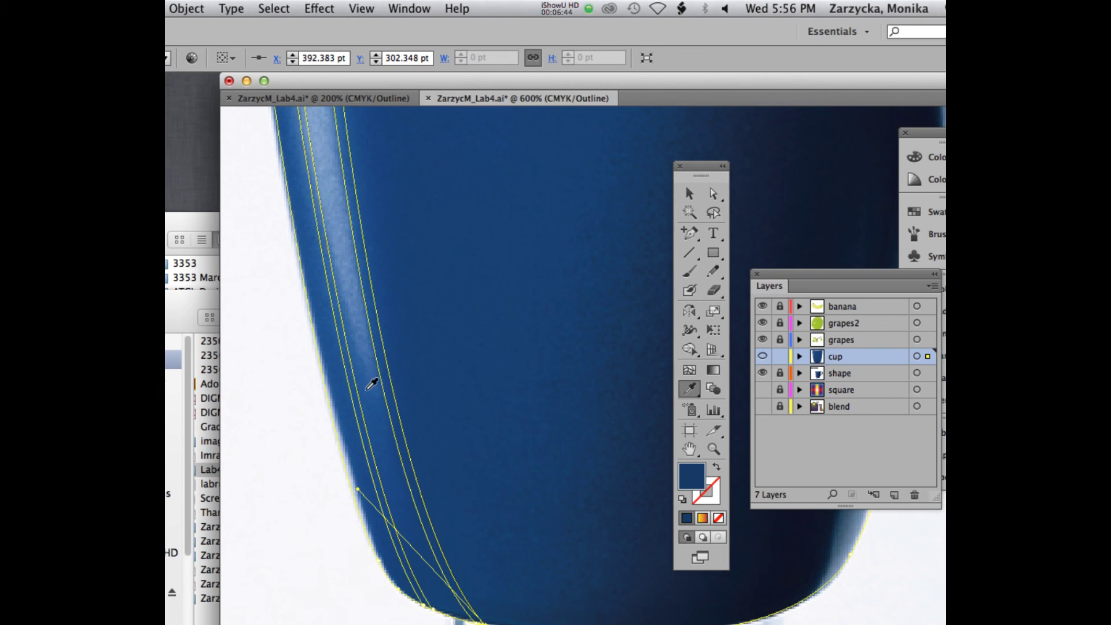
{"action": "left_click", "coordinate": [691, 376]}
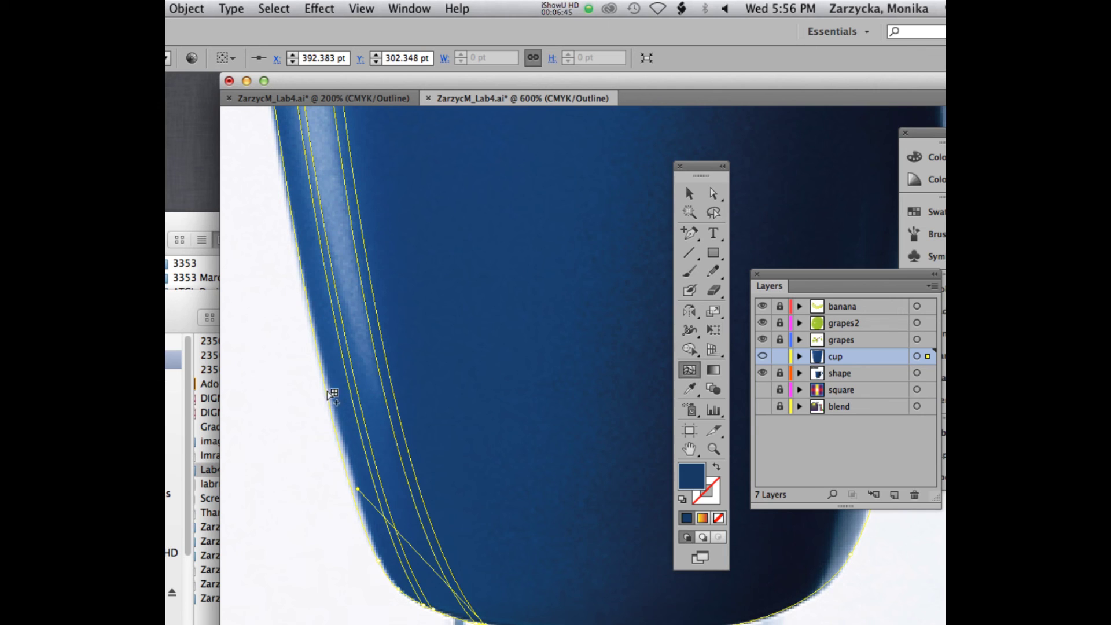
{"action": "left_click", "coordinate": [361, 396]}
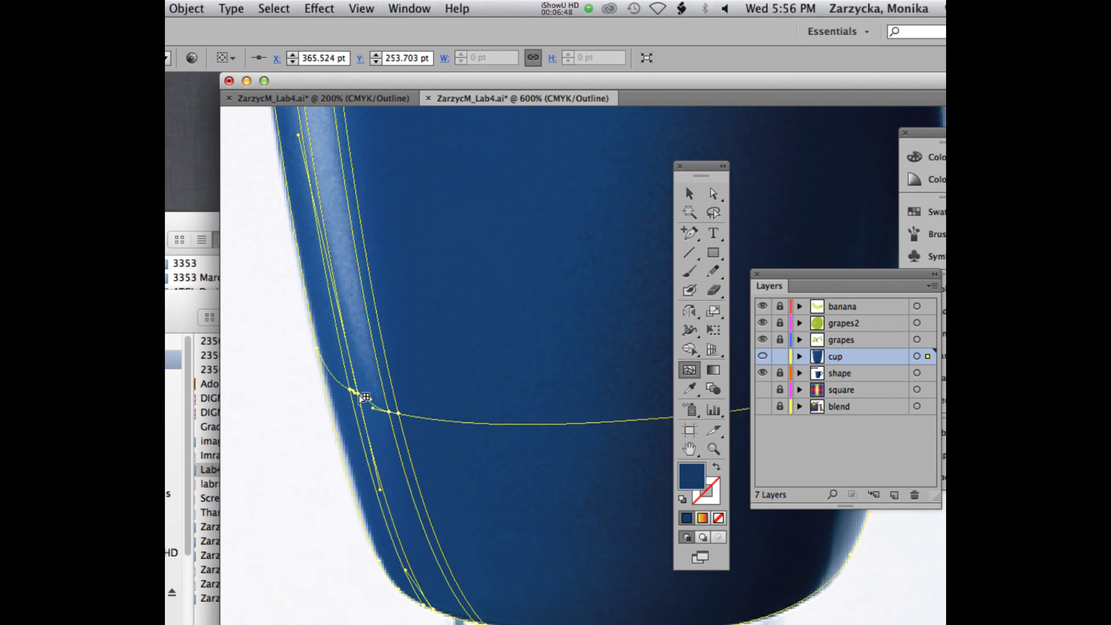
{"action": "key", "text": "super+z"}
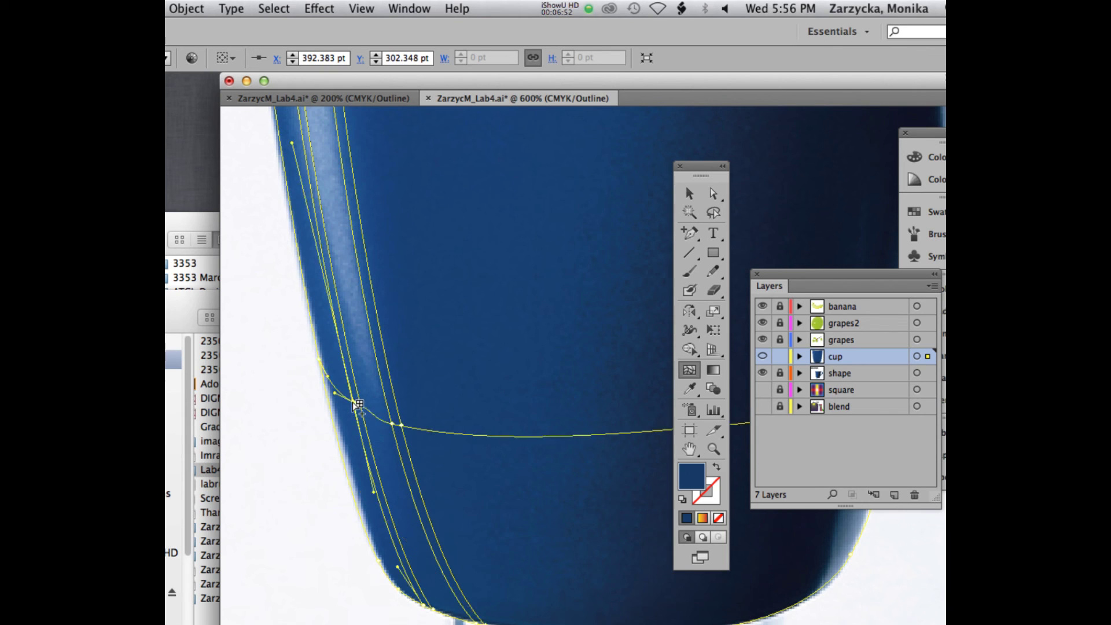
{"action": "left_click", "coordinate": [352, 379]}
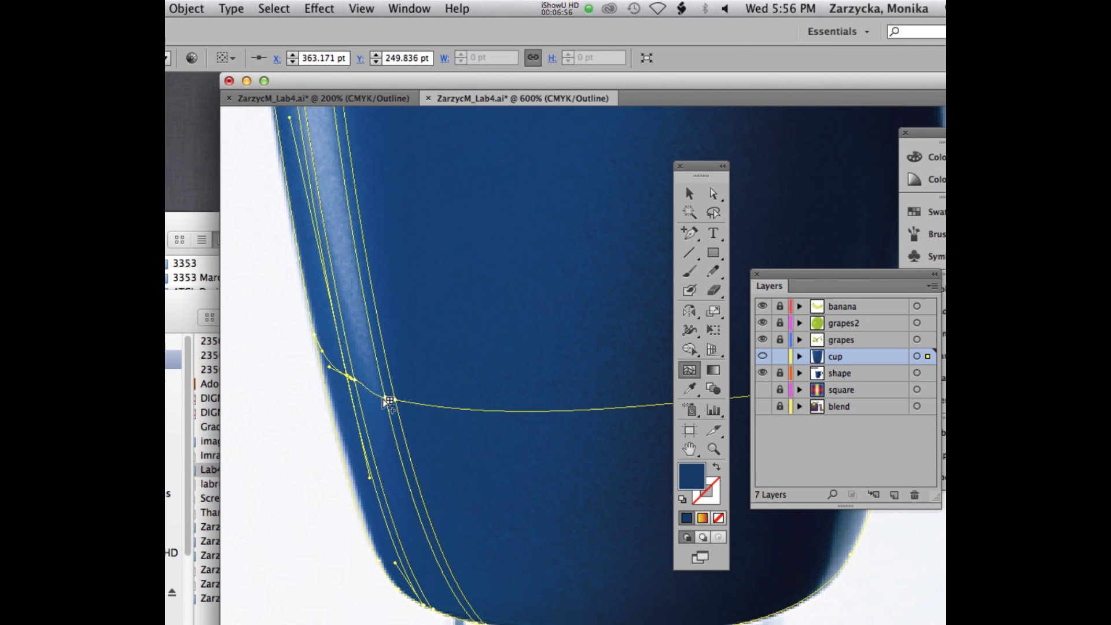
Step: Add two more horizontal mesh lines across the lower mug, one below the first line and one just above it
{"action": "scroll", "coordinate": [352, 360], "scroll_direction": "up", "scroll_amount": 1}
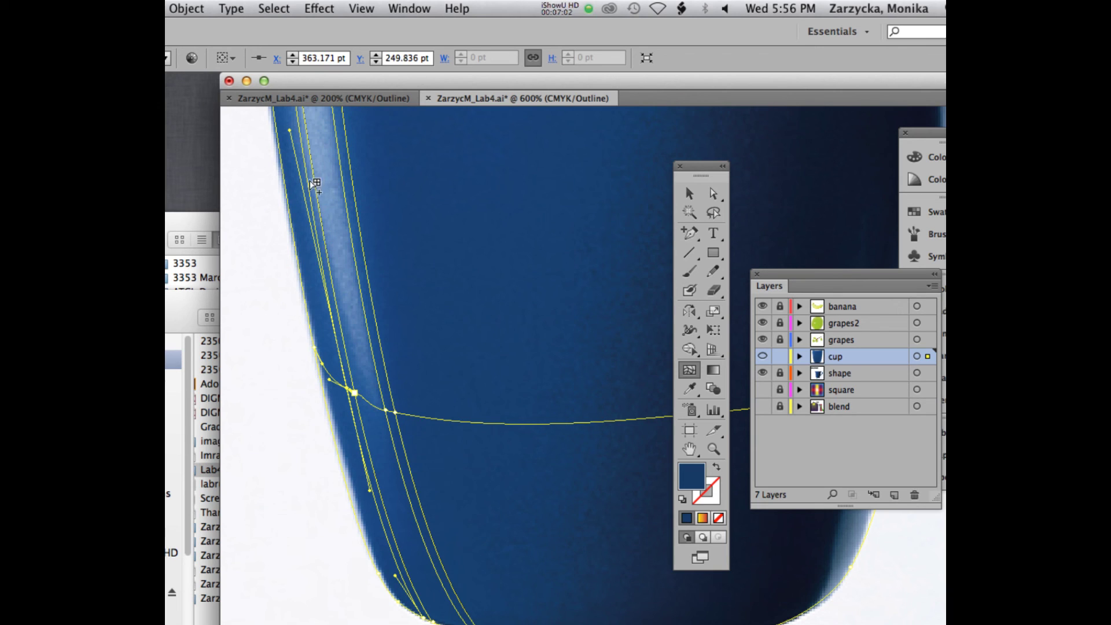
{"action": "left_click", "coordinate": [368, 453]}
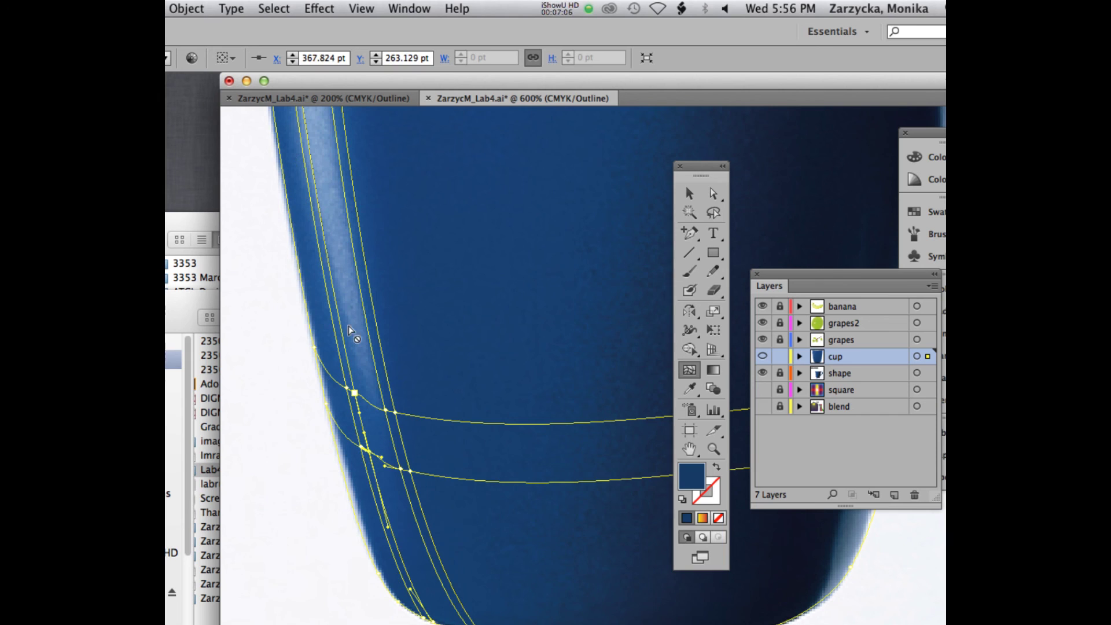
{"action": "left_click", "coordinate": [349, 375]}
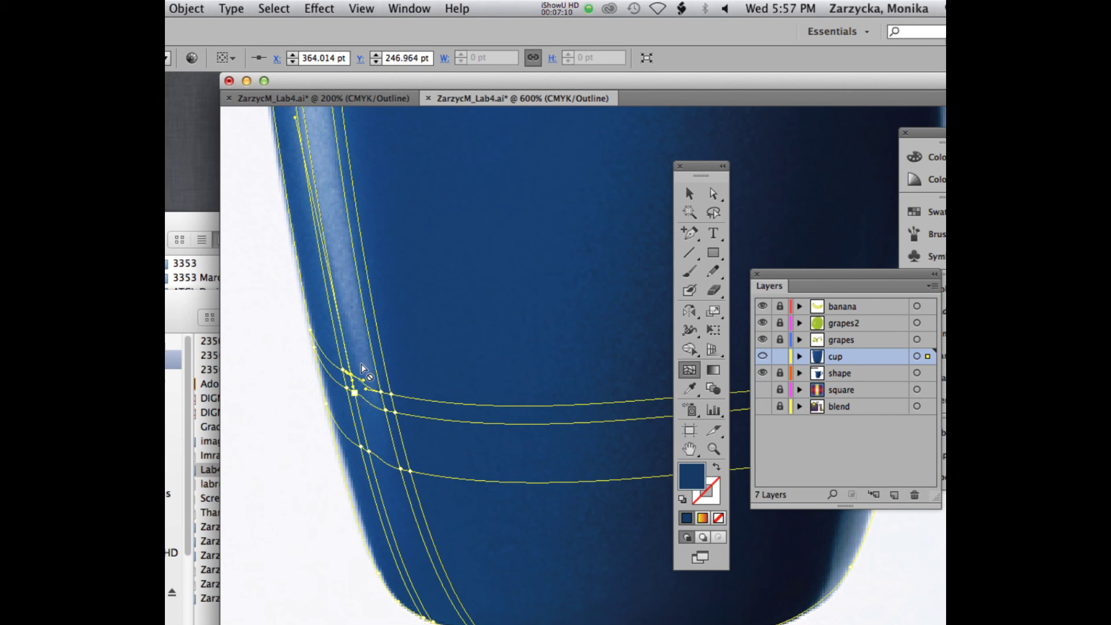
Step: Colour the highlight's right and left inner mesh points on the uppermost new horizontal line with blues sampled from the highlight's fading tip
{"action": "left_click", "coordinate": [713, 193]}
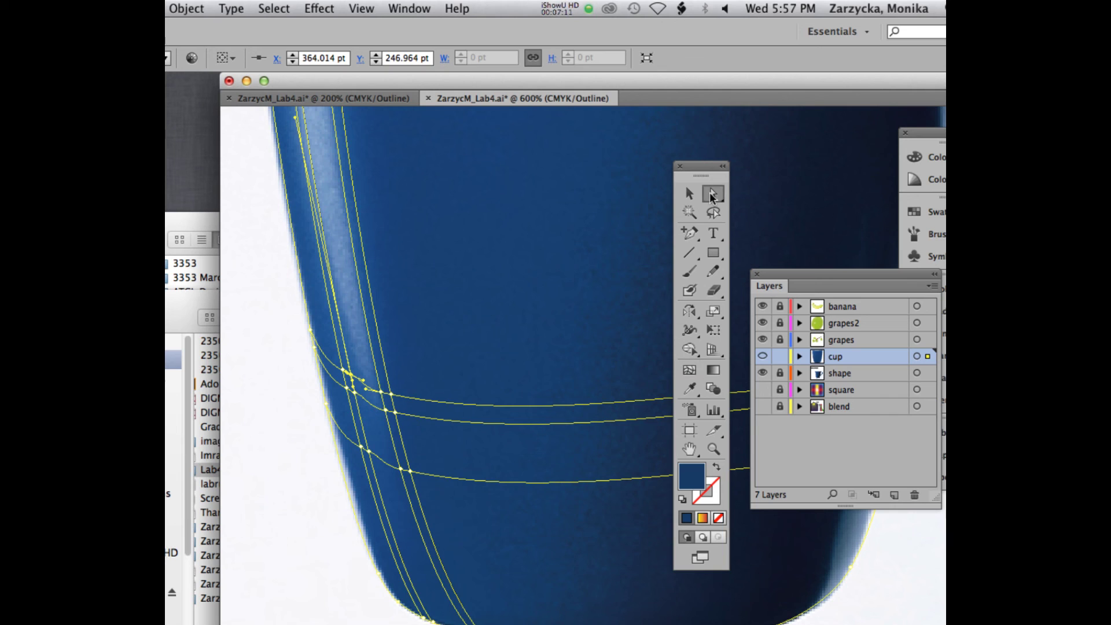
{"action": "left_click", "coordinate": [381, 394]}
{"action": "key", "text": "i"}
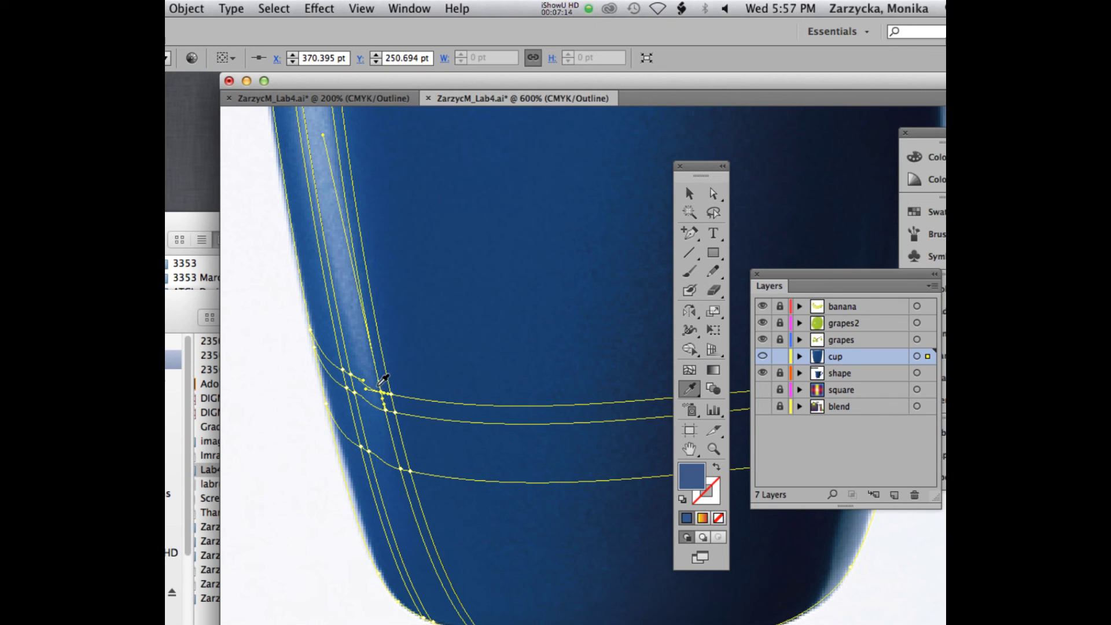
{"action": "left_click", "coordinate": [350, 375], "text": "super"}
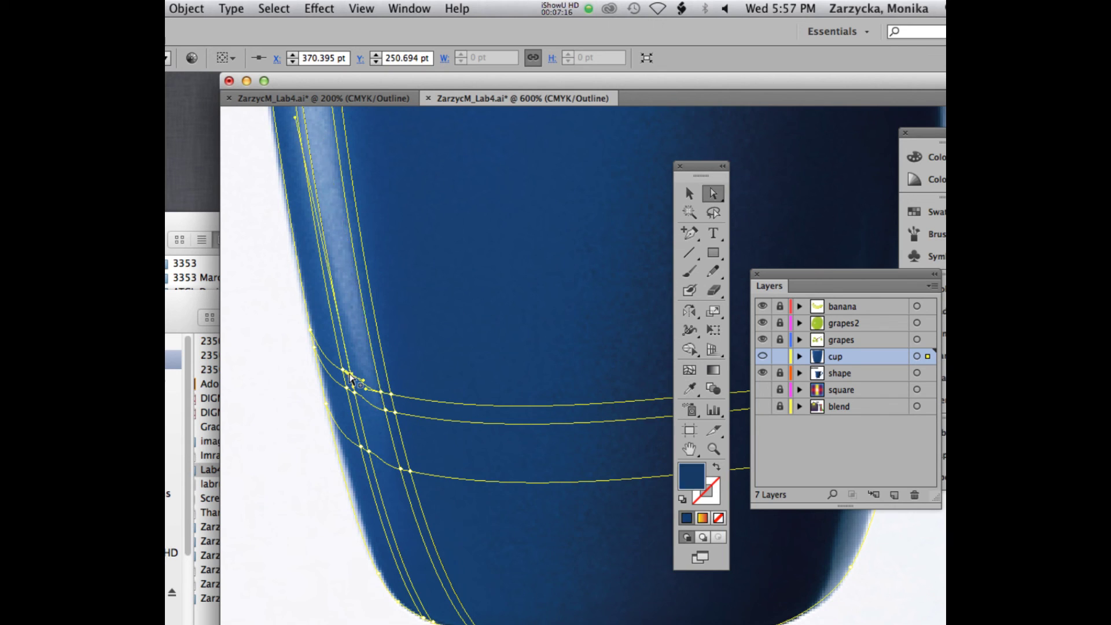
{"action": "left_click", "coordinate": [356, 368]}
Step: Select the mesh point just outside the highlight's left edge on the uppermost horizontal line and colour it with medium blue from the photo
{"action": "key", "text": "a"}
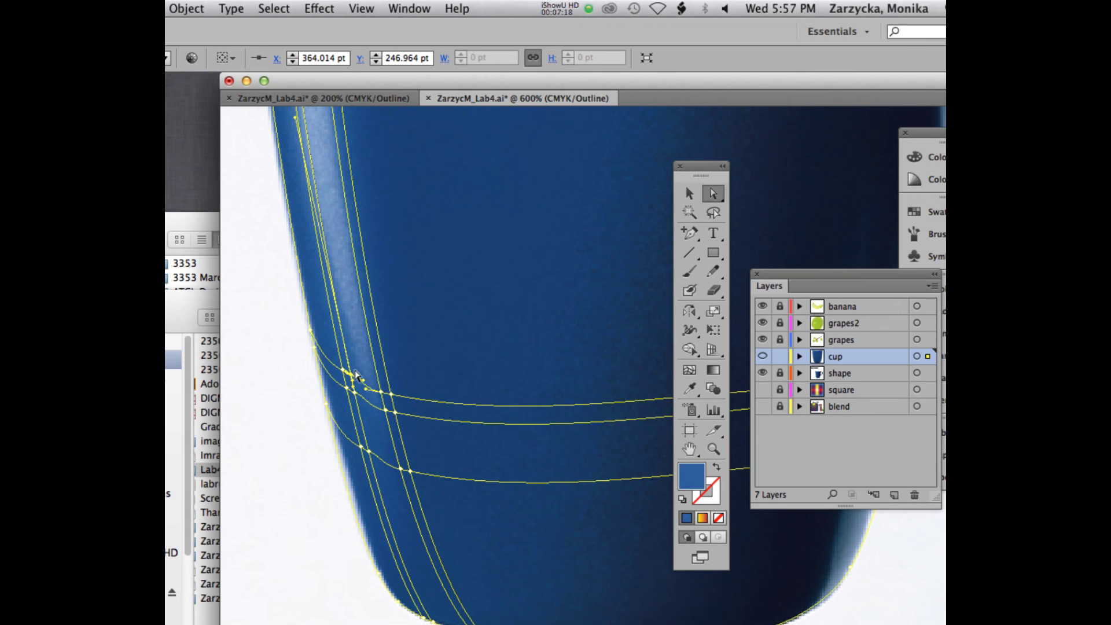
{"action": "left_click", "coordinate": [342, 373]}
{"action": "key", "text": "i"}
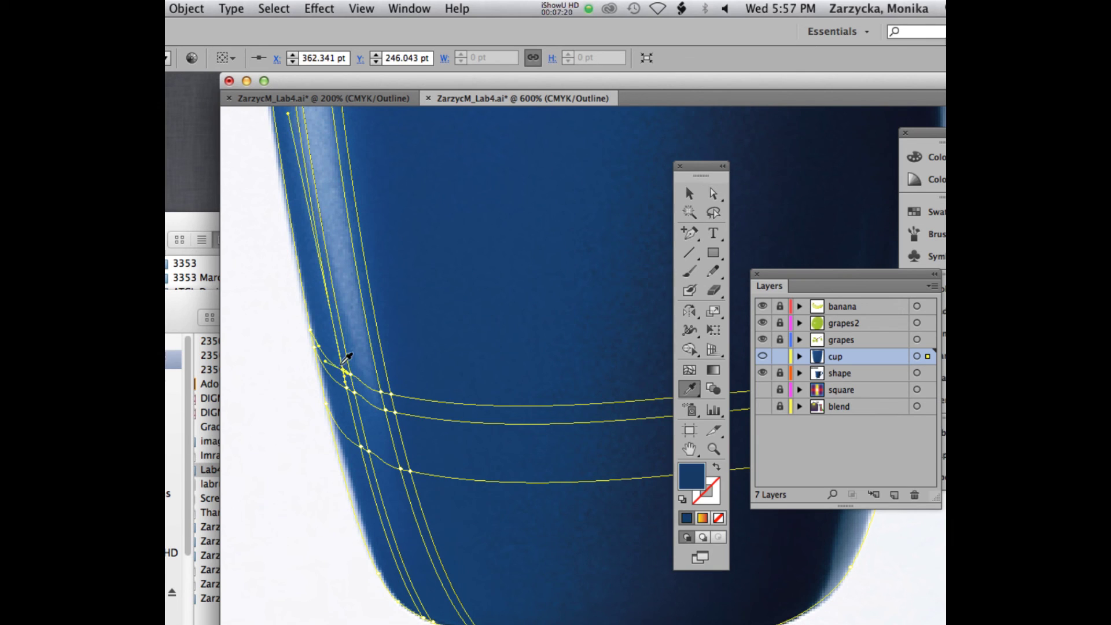
{"action": "left_click", "coordinate": [348, 363]}
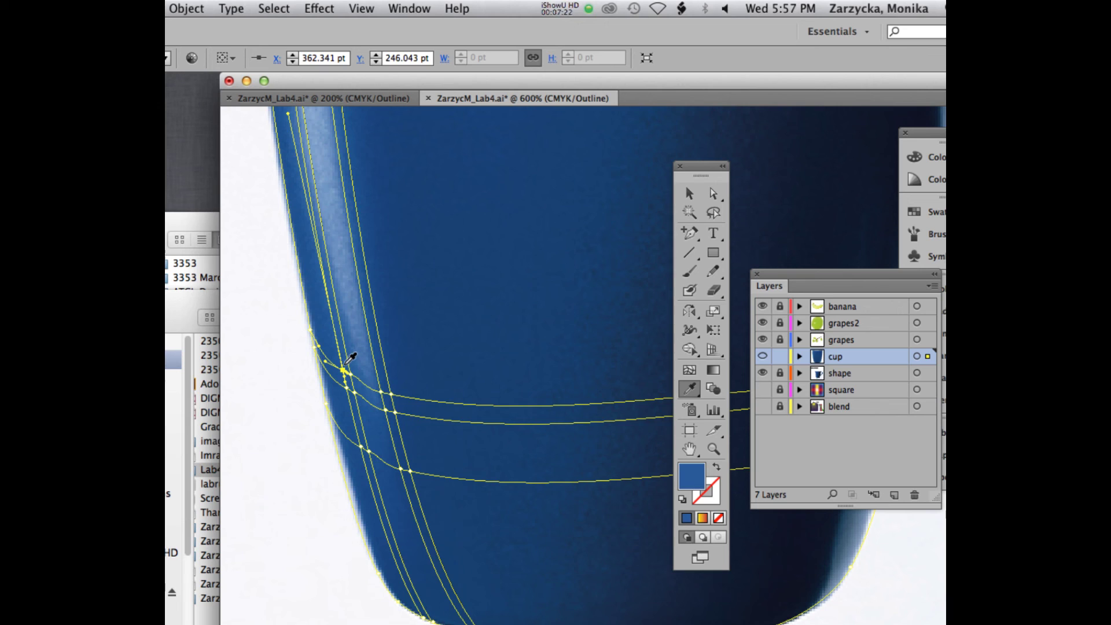
Step: Colour the two mesh points at the highlight's left edge on the second horizontal line with blues sampled from the photo
{"action": "left_click", "coordinate": [349, 389], "text": "super"}
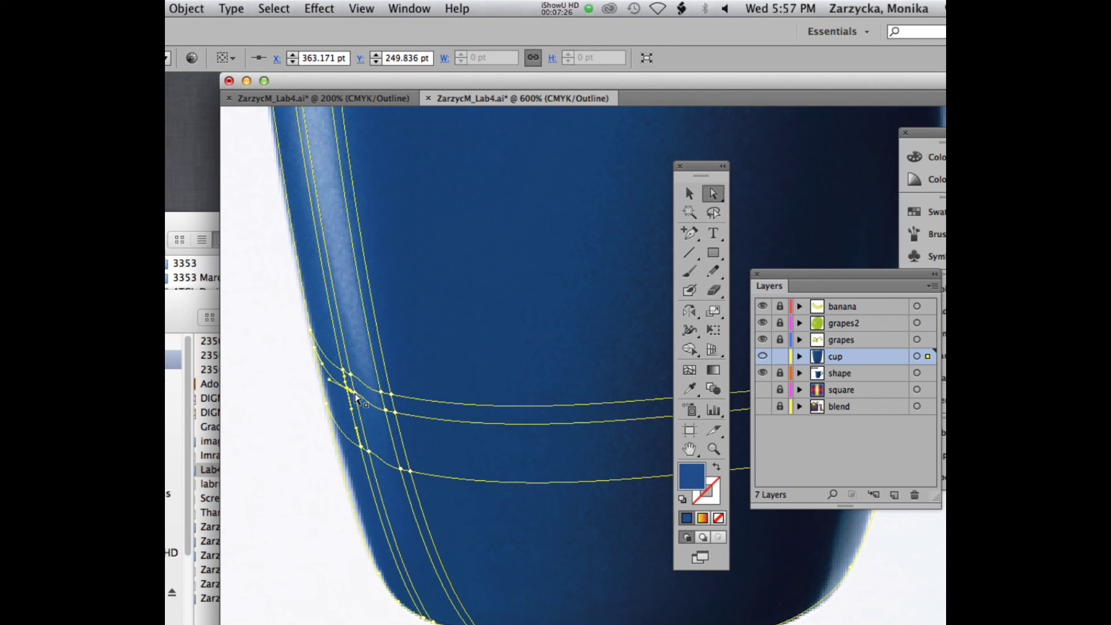
{"action": "left_click", "coordinate": [355, 394], "text": "super"}
{"action": "left_click", "coordinate": [356, 394], "text": "super"}
{"action": "left_click", "coordinate": [355, 394], "text": "super"}
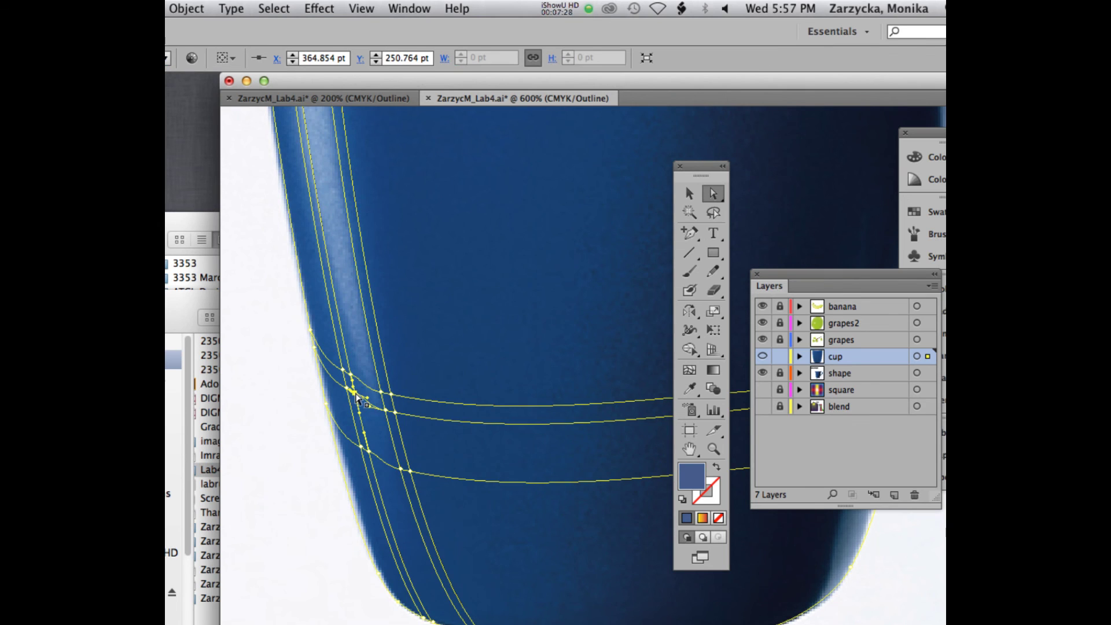
{"action": "left_click", "coordinate": [372, 406]}
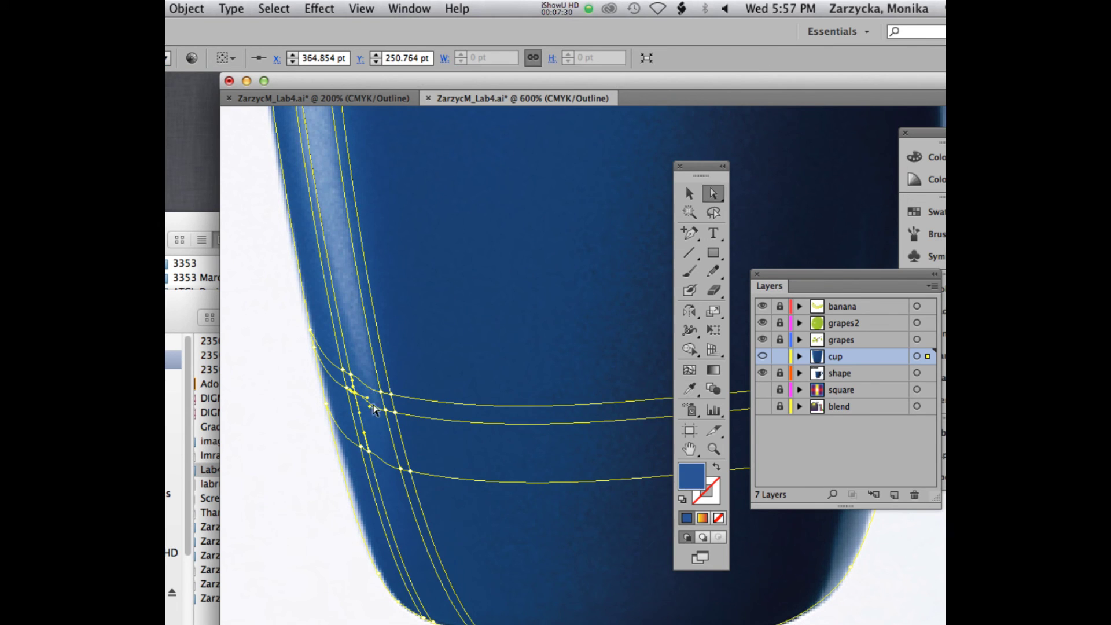
Step: Colour the highlight's right inner mesh points on the second and uppermost horizontal lines with blues sampled from the photo
{"action": "left_click", "coordinate": [386, 411], "text": "super"}
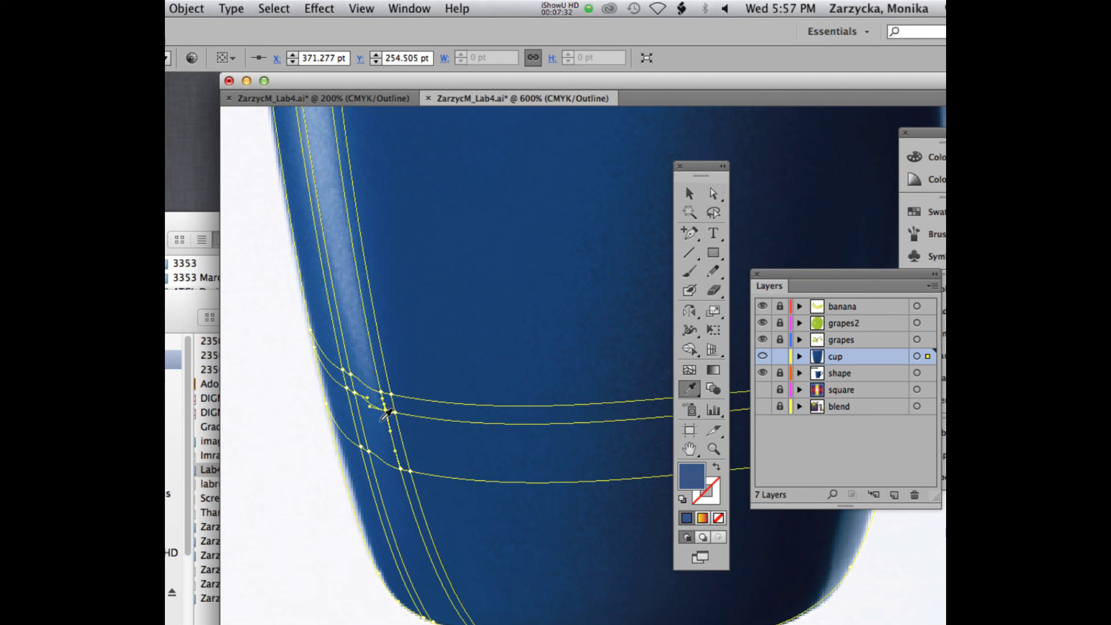
{"action": "left_click", "coordinate": [386, 412]}
{"action": "left_click", "coordinate": [382, 395], "text": "super"}
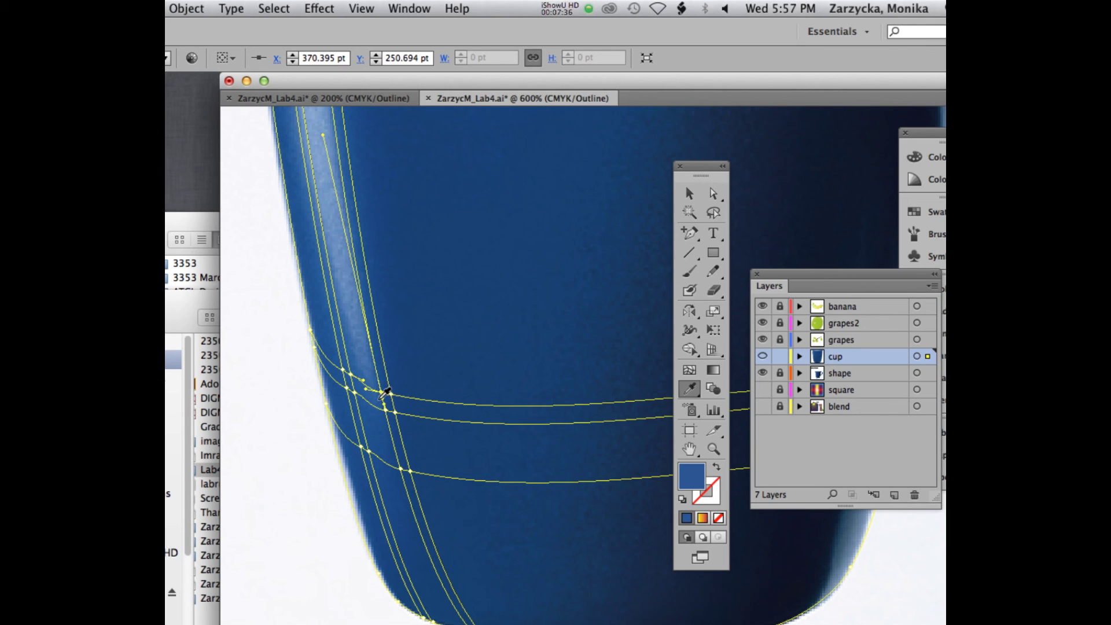
Step: Colour the mesh points just outside the highlight's right edge on the upper two horizontal lines with darker blues from the photo
{"action": "left_click", "coordinate": [389, 393], "text": "super"}
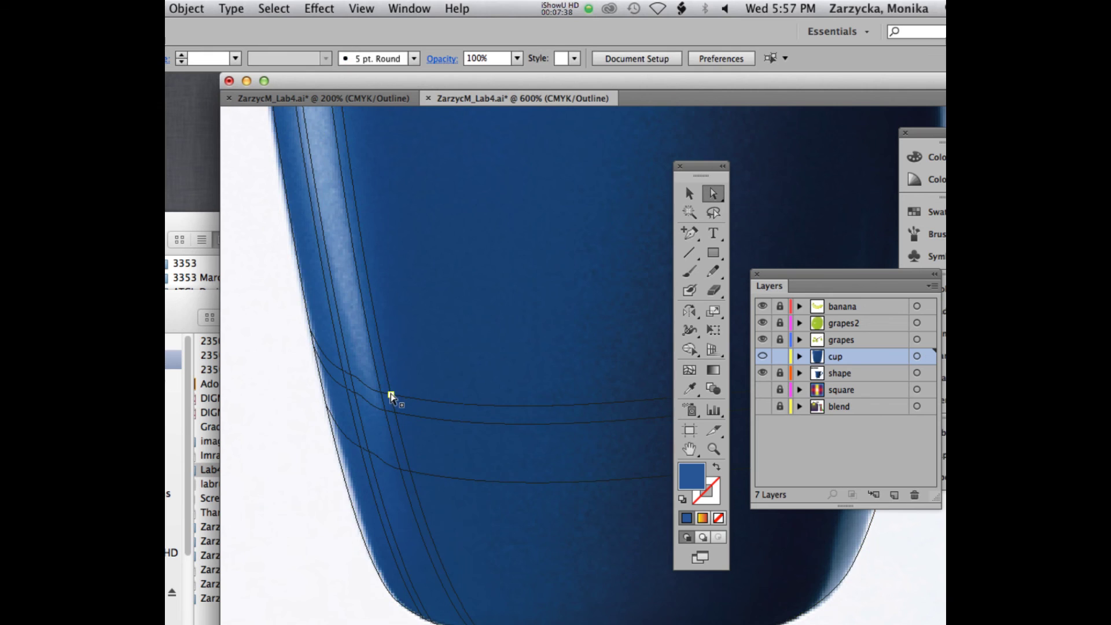
{"action": "left_click", "coordinate": [392, 398], "text": "super"}
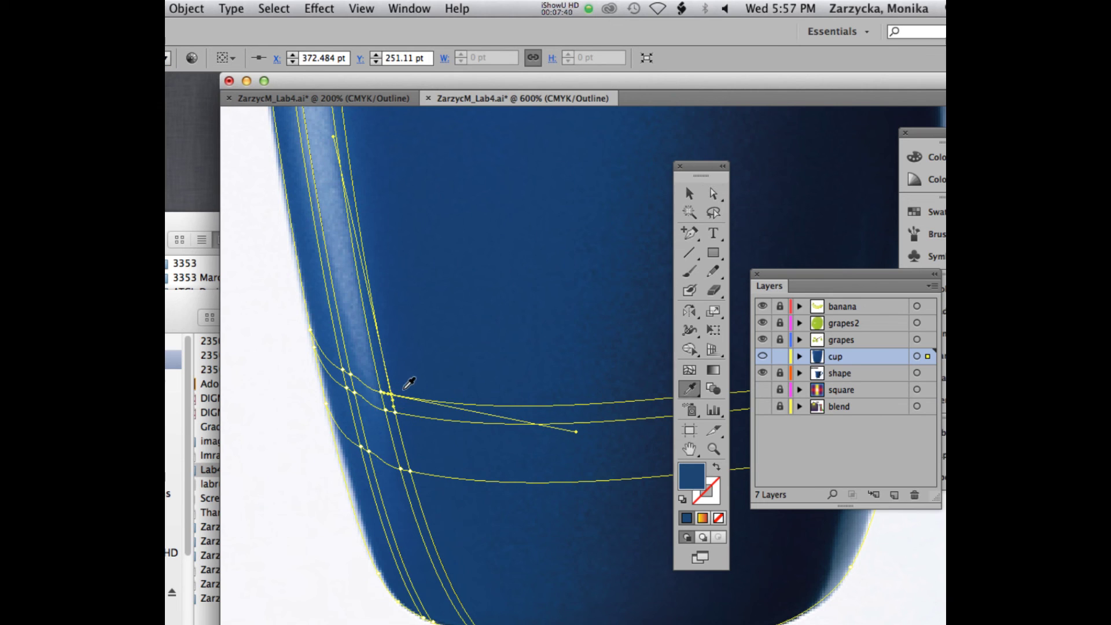
{"action": "left_click", "coordinate": [395, 412], "text": "super"}
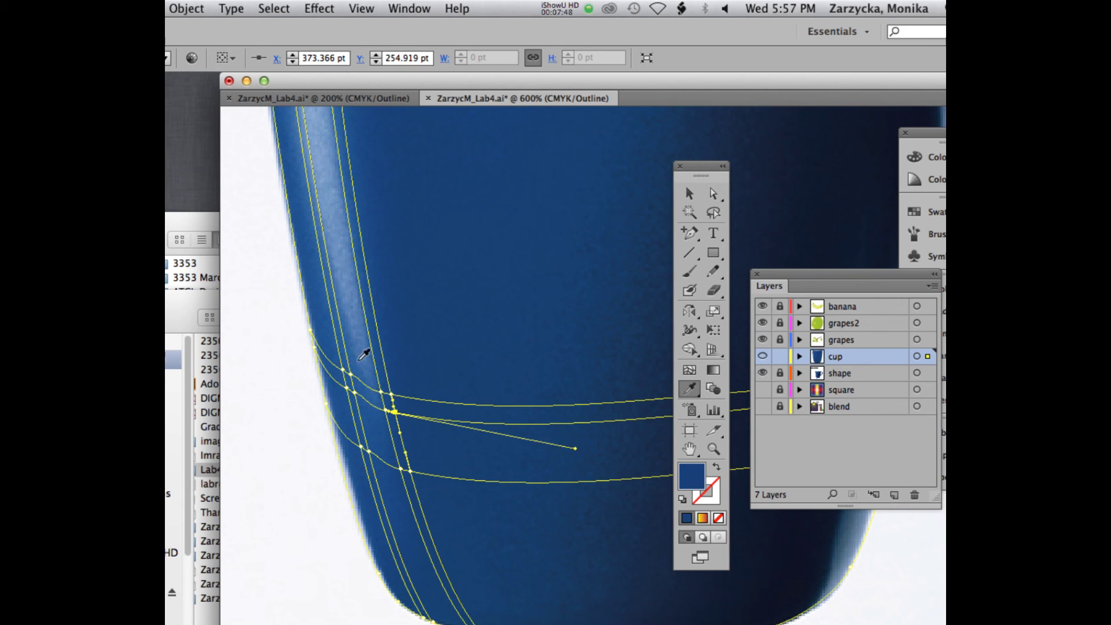
Step: Show the cup layer in preview and examine the mesh colouring along the highlight and the lower mug
{"action": "left_click", "coordinate": [763, 357], "text": "super"}
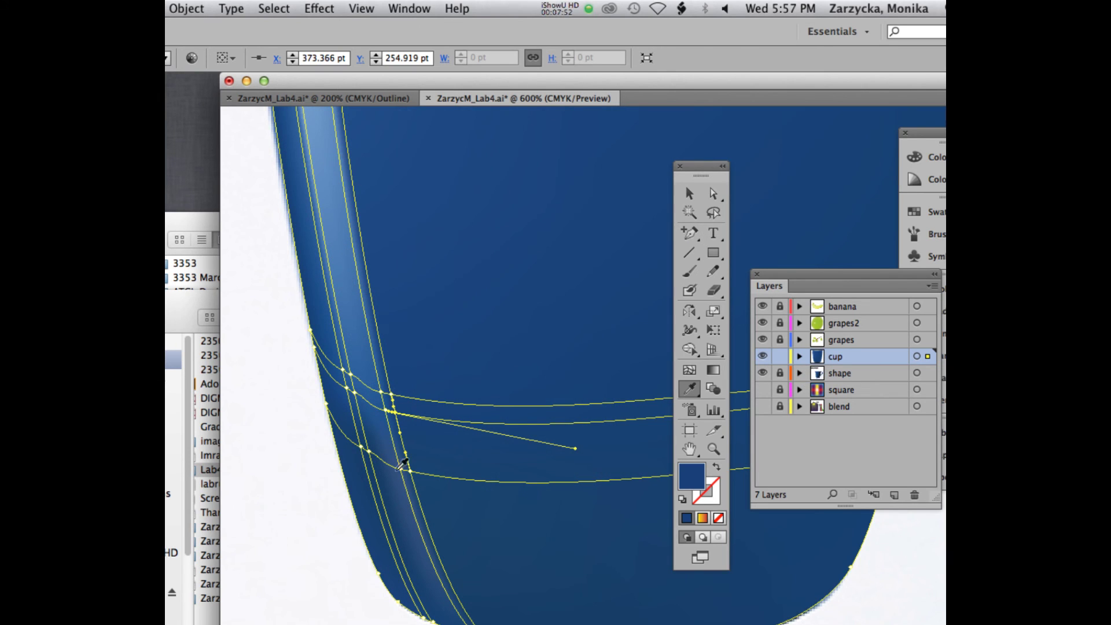
{"action": "scroll", "coordinate": [410, 510], "scroll_direction": "down", "scroll_amount": 2}
{"action": "scroll", "coordinate": [408, 441], "scroll_direction": "up", "scroll_amount": 15}
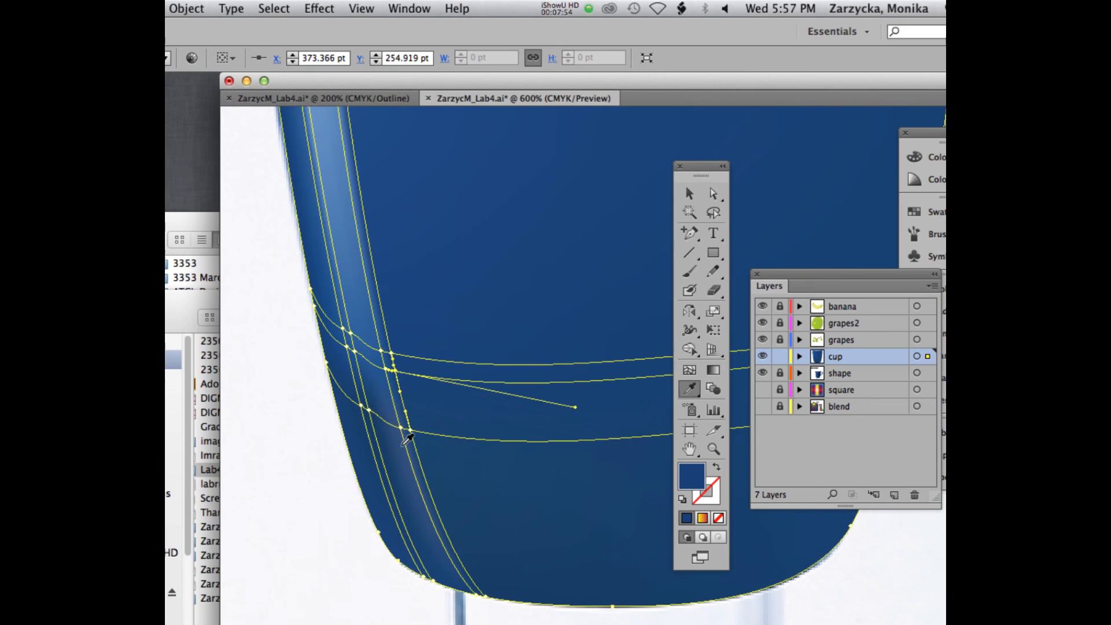
{"action": "scroll", "coordinate": [285, 303], "scroll_direction": "down", "scroll_amount": 14}
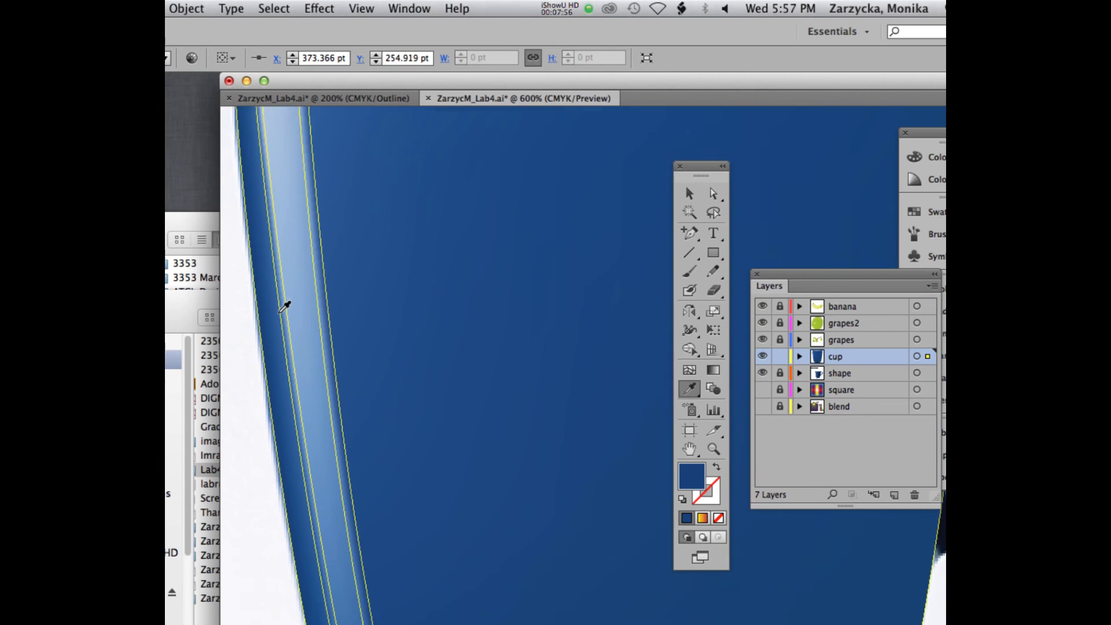
{"action": "scroll", "coordinate": [284, 307], "scroll_direction": "down", "scroll_amount": 3}
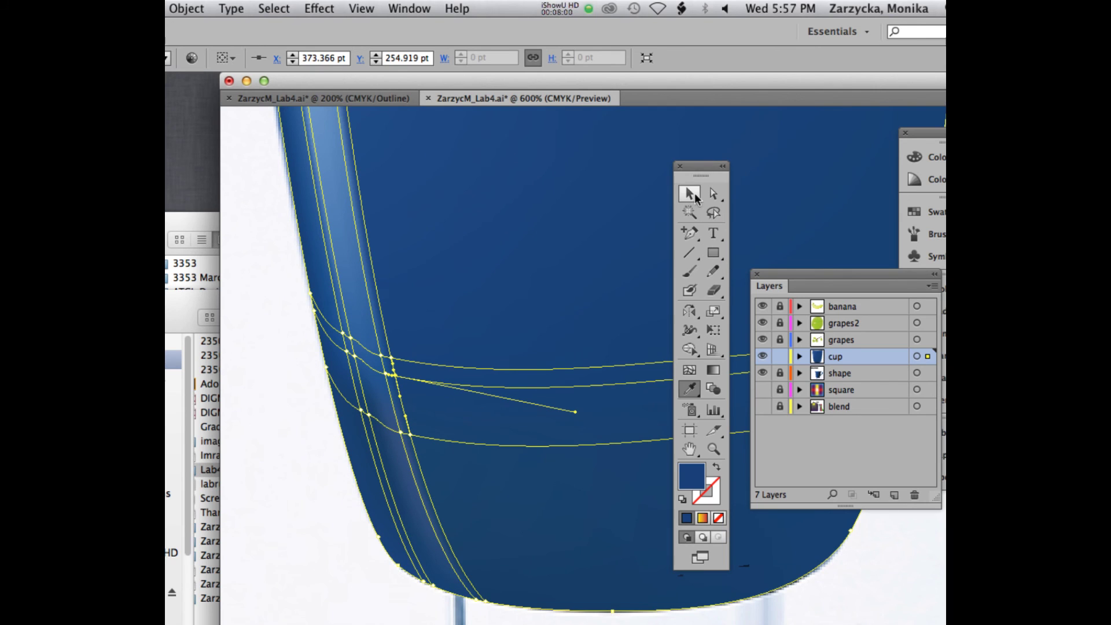
Step: Return the cup layer to outline and colour the highlight's right inner and outer mesh points on the lowest horizontal line with photo blues
{"action": "left_click", "coordinate": [715, 195]}
{"action": "left_click", "coordinate": [419, 437]}
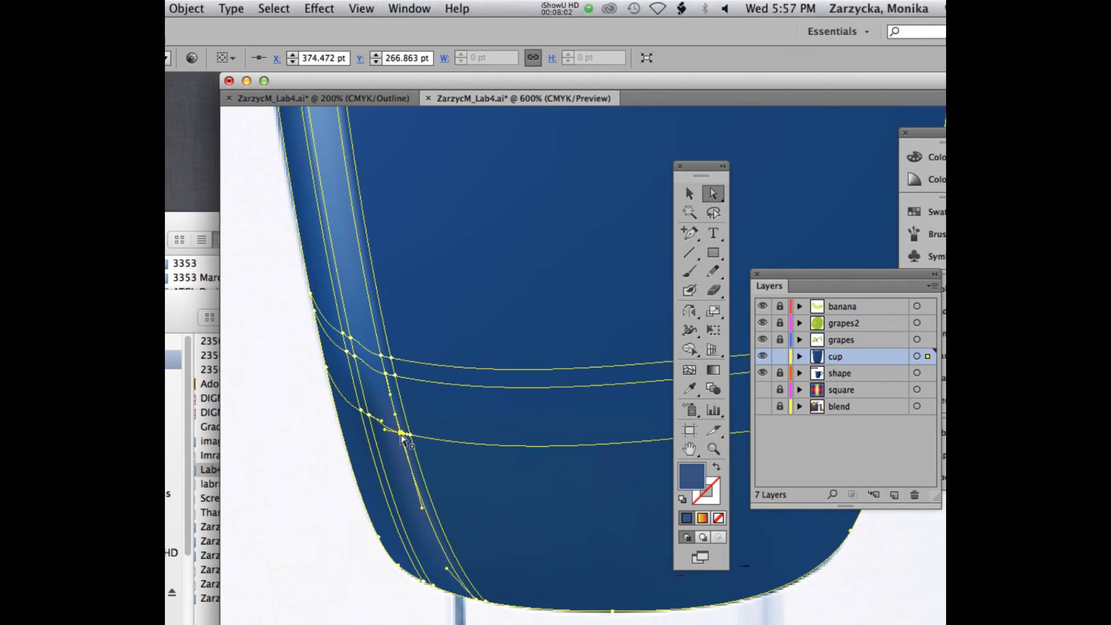
{"action": "left_click", "coordinate": [762, 357], "text": "super"}
{"action": "key", "text": "i"}
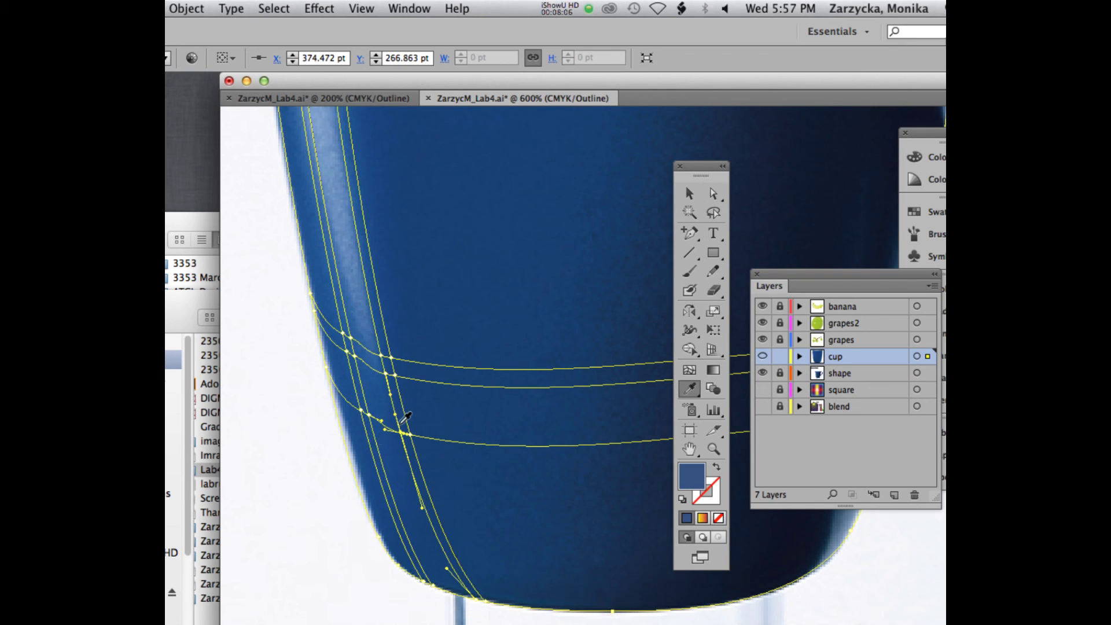
{"action": "left_click", "coordinate": [398, 425]}
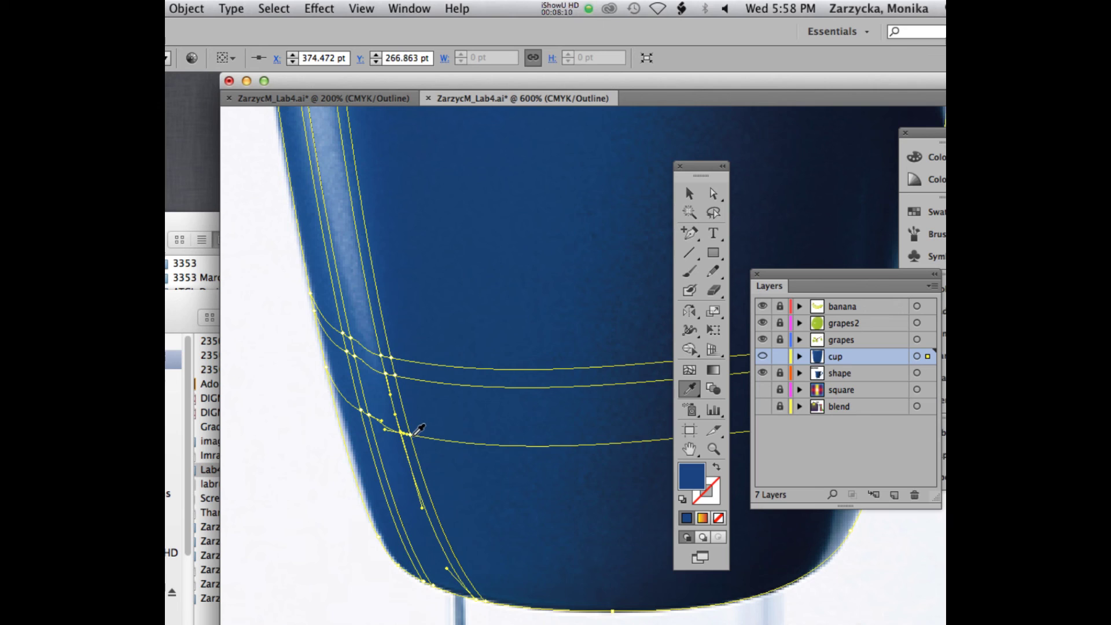
{"action": "left_click_drag", "start_coordinate": [409, 434], "coordinate": [420, 436]}
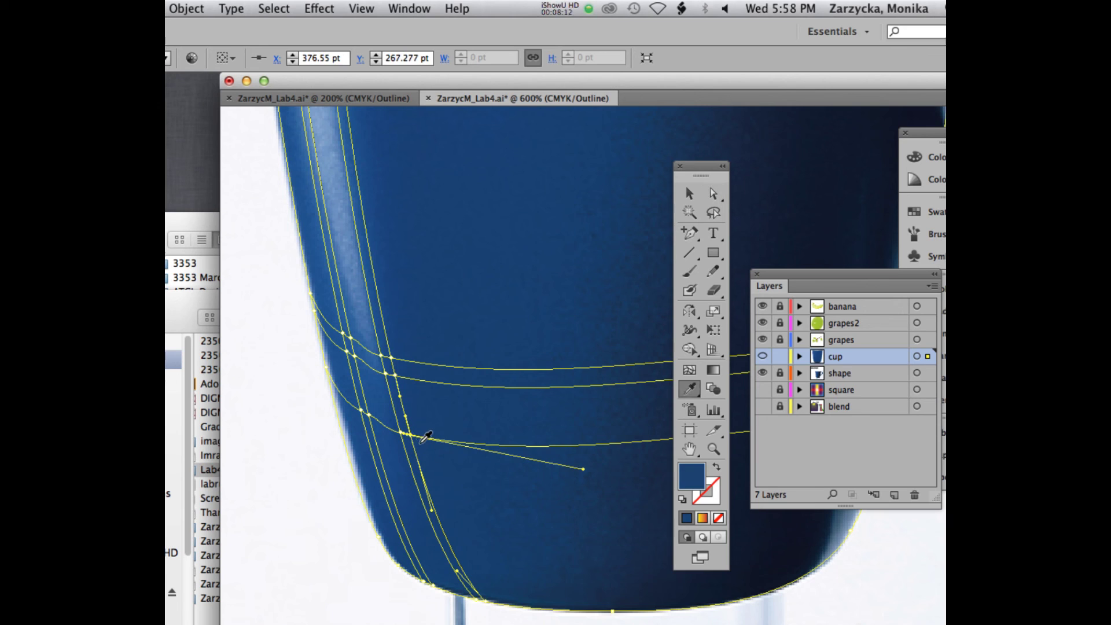
Step: Colour the highlight's left inner and outer mesh points on the lowest horizontal line, and select the mesh point below them on the base edge
{"action": "left_click", "coordinate": [366, 414], "text": "super"}
{"action": "left_click", "coordinate": [373, 416]}
{"action": "key", "text": "a"}
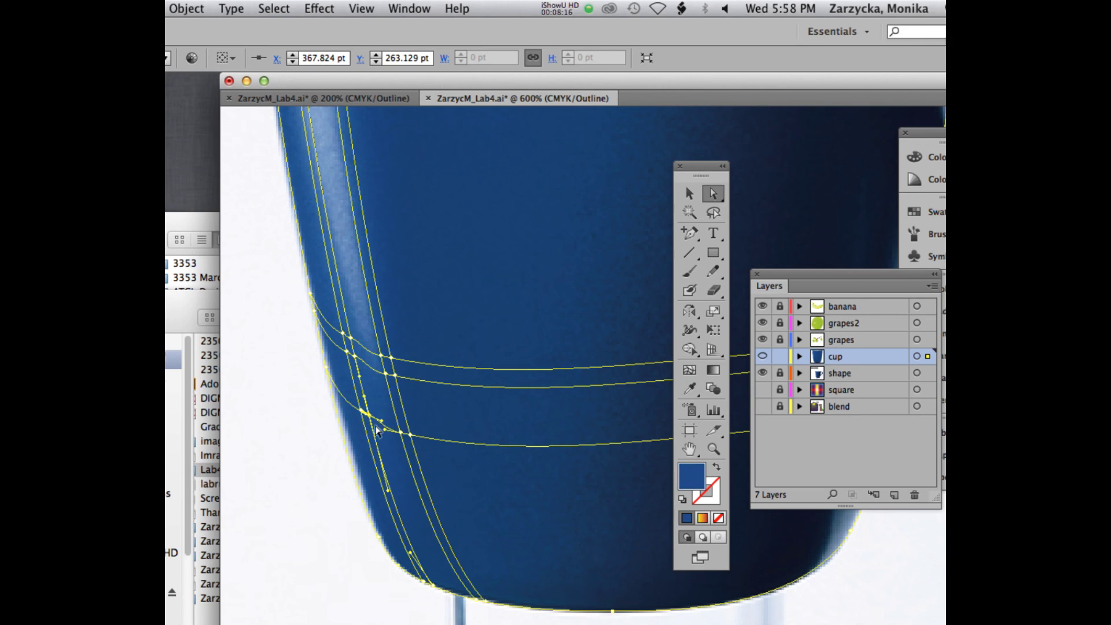
{"action": "left_click", "coordinate": [360, 414]}
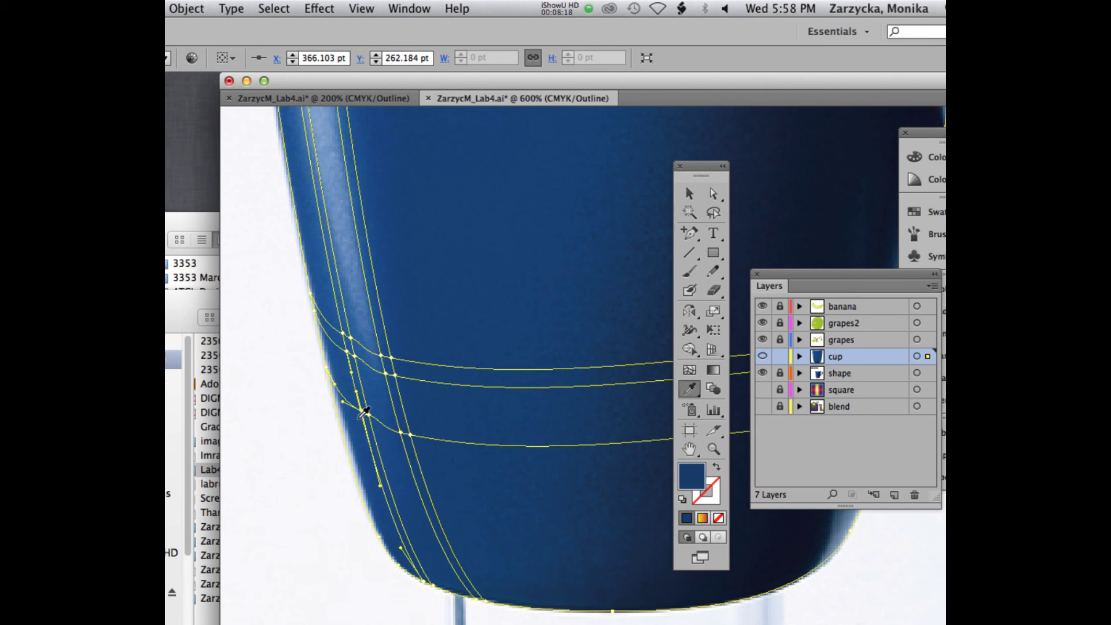
{"action": "key", "text": "i"}
{"action": "left_click", "coordinate": [360, 414]}
{"action": "key", "text": "a"}
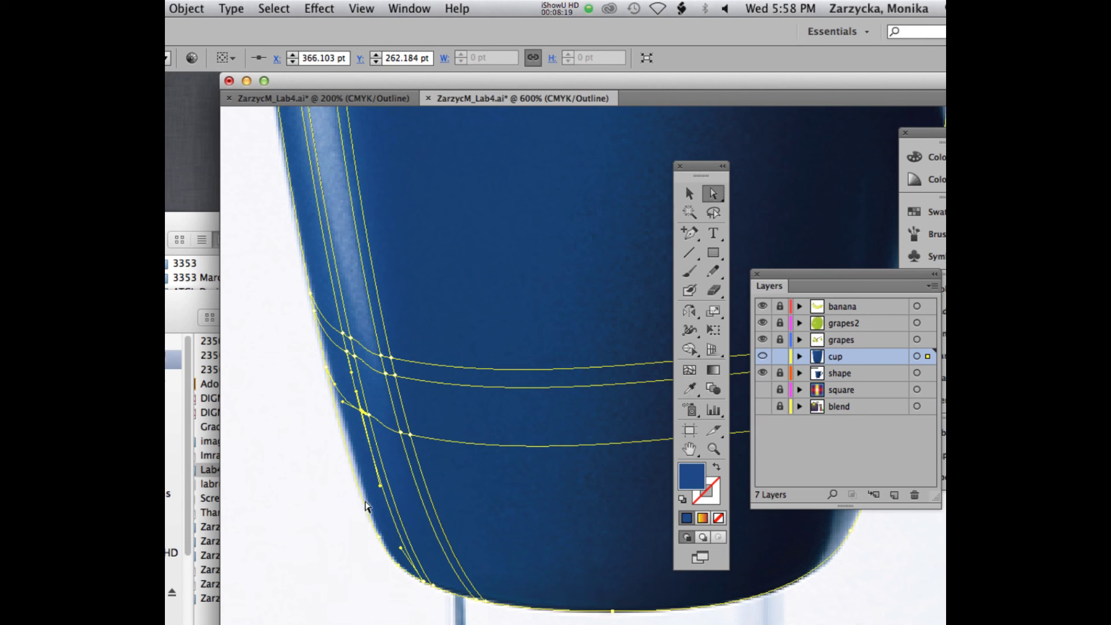
{"action": "left_click", "coordinate": [423, 580]}
Step: Preview the cup layer with nothing selected and examine the mesh highlight from the rim down to the base
{"action": "left_click", "coordinate": [762, 356]}
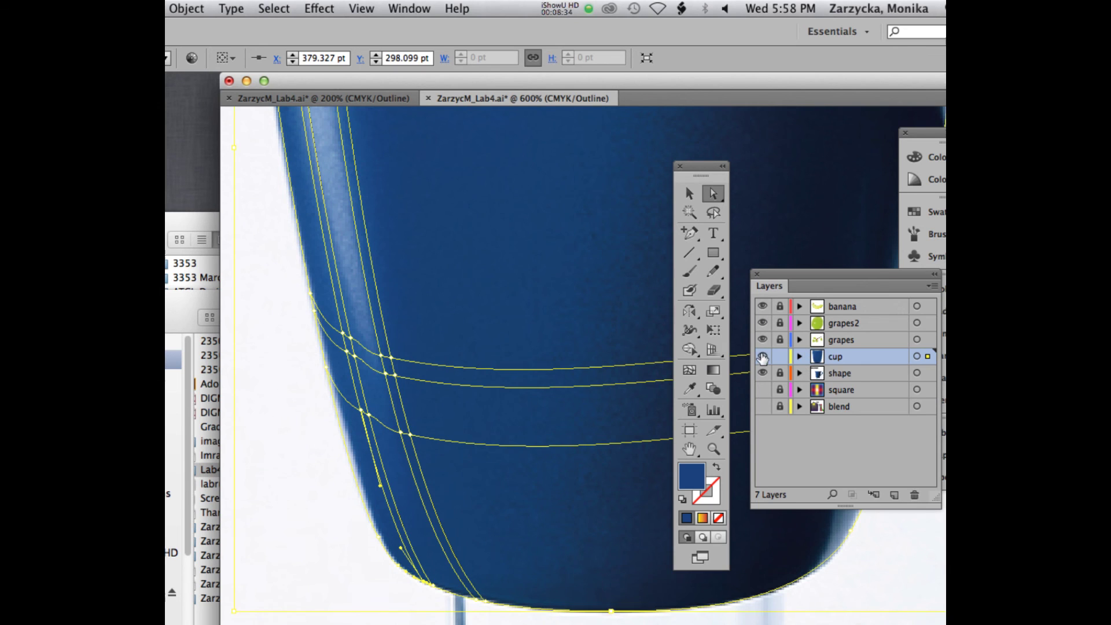
{"action": "left_click", "coordinate": [762, 356], "text": "super"}
{"action": "left_click", "coordinate": [297, 354]}
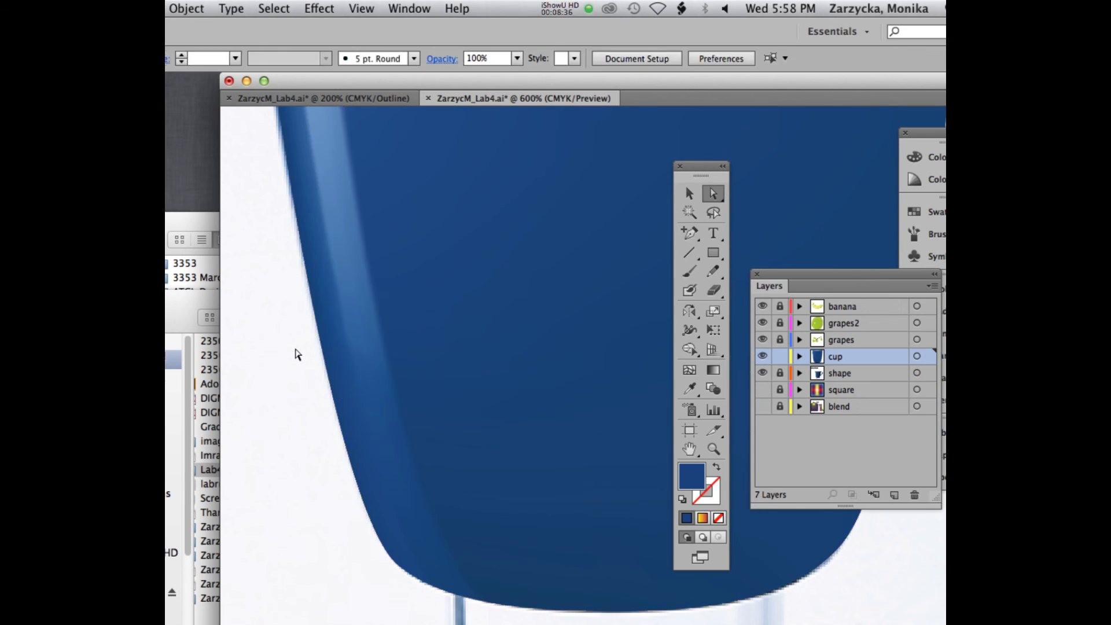
{"action": "scroll", "coordinate": [297, 354], "scroll_direction": "up", "scroll_amount": 10}
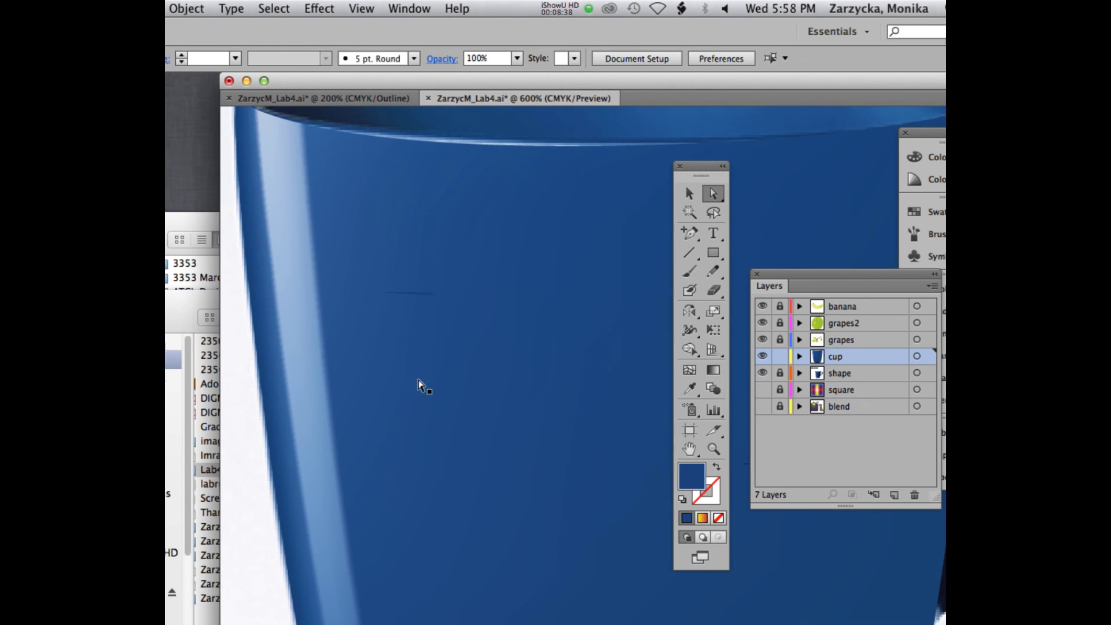
{"action": "scroll", "coordinate": [421, 386], "scroll_direction": "up", "scroll_amount": 1}
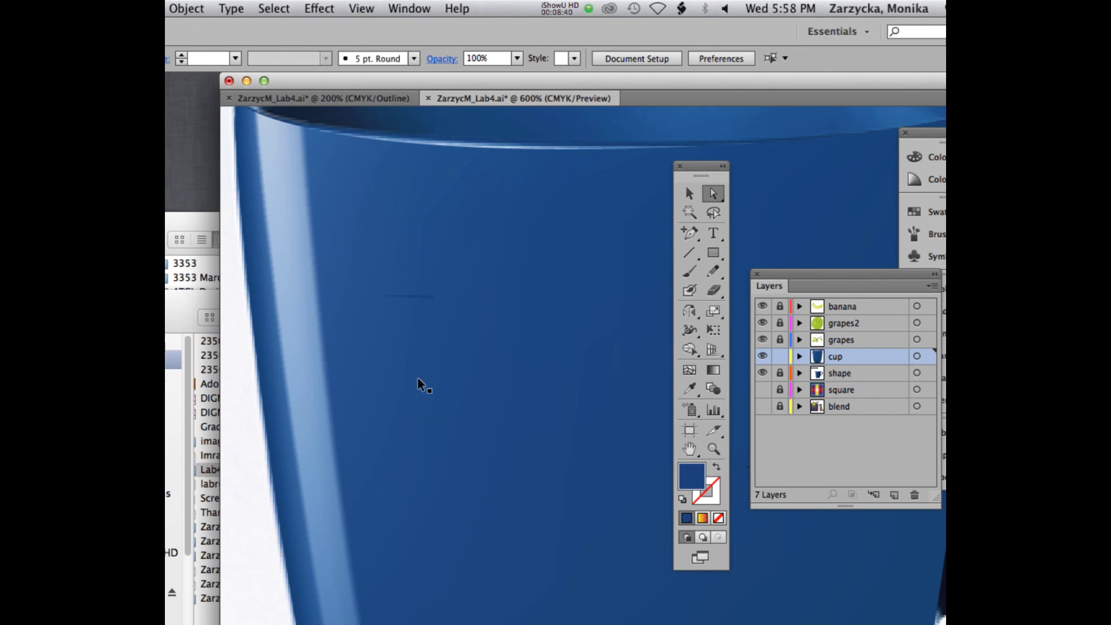
{"action": "key", "text": "super+minus"}
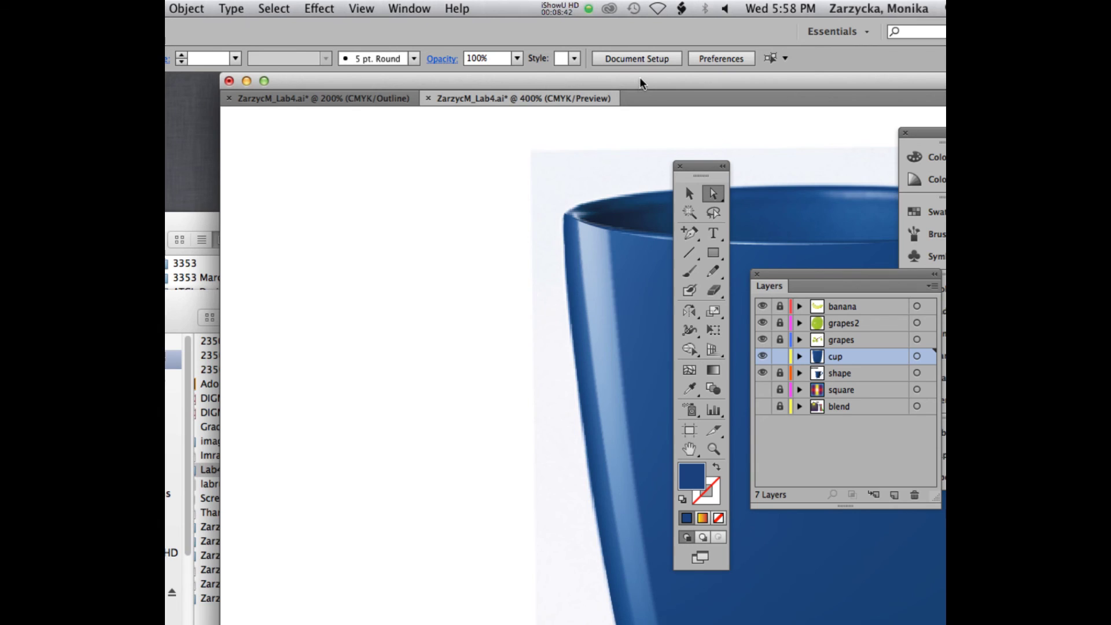
{"action": "left_click_drag", "start_coordinate": [640, 81], "coordinate": [468, 67]}
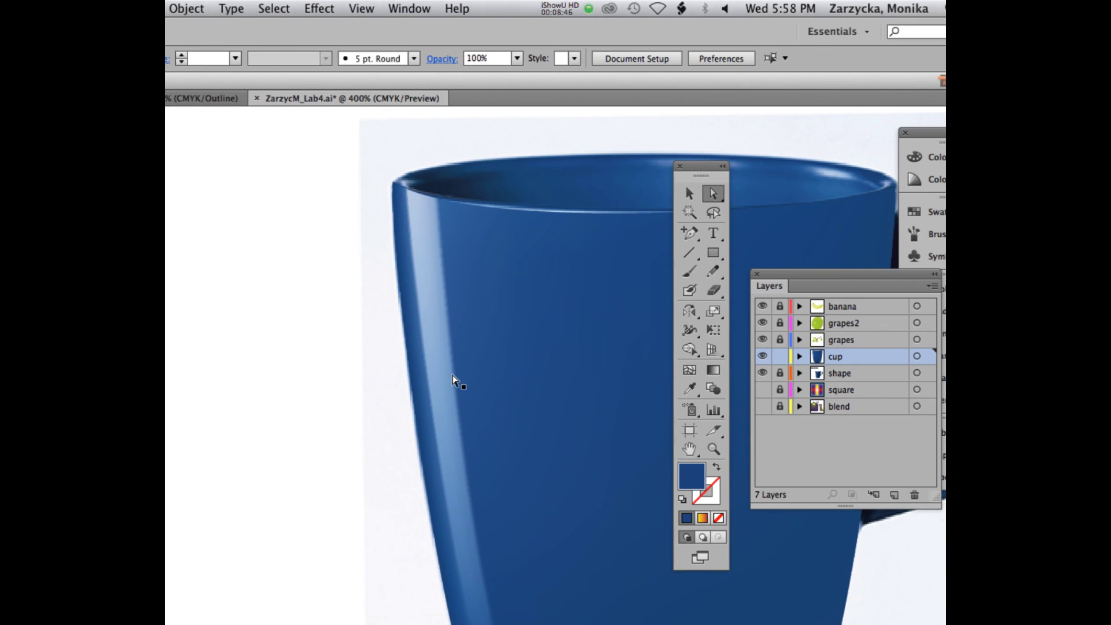
{"action": "scroll", "coordinate": [421, 362], "scroll_direction": "down", "scroll_amount": 5}
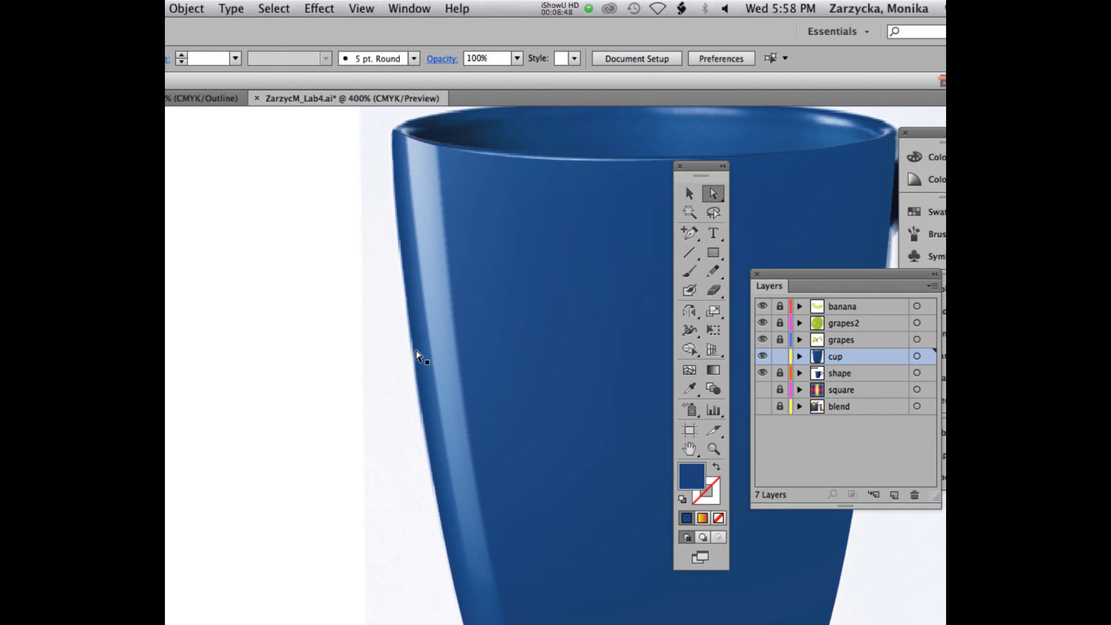
{"action": "scroll", "coordinate": [418, 356], "scroll_direction": "down", "scroll_amount": 10}
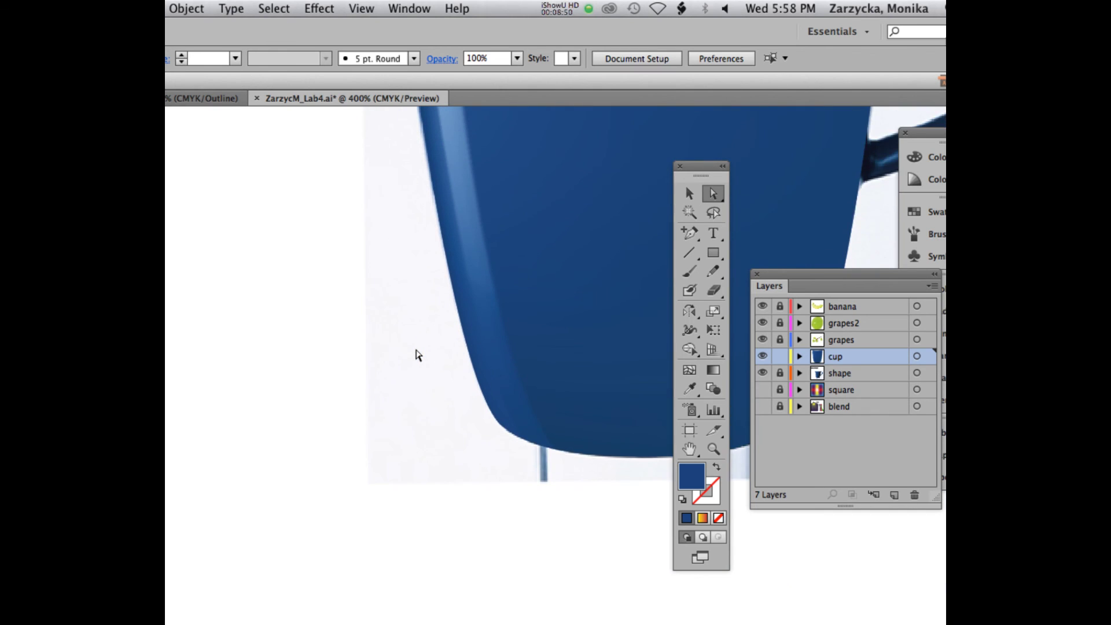
{"action": "scroll", "coordinate": [418, 356], "scroll_direction": "up", "scroll_amount": 8}
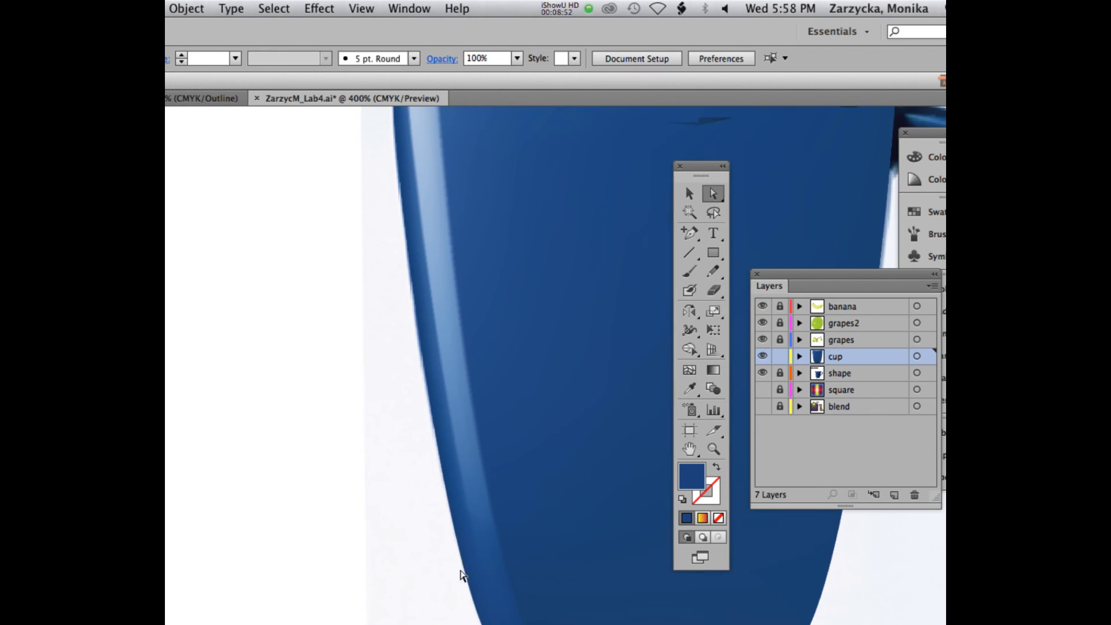
{"action": "scroll", "coordinate": [453, 206], "scroll_direction": "up", "scroll_amount": 5}
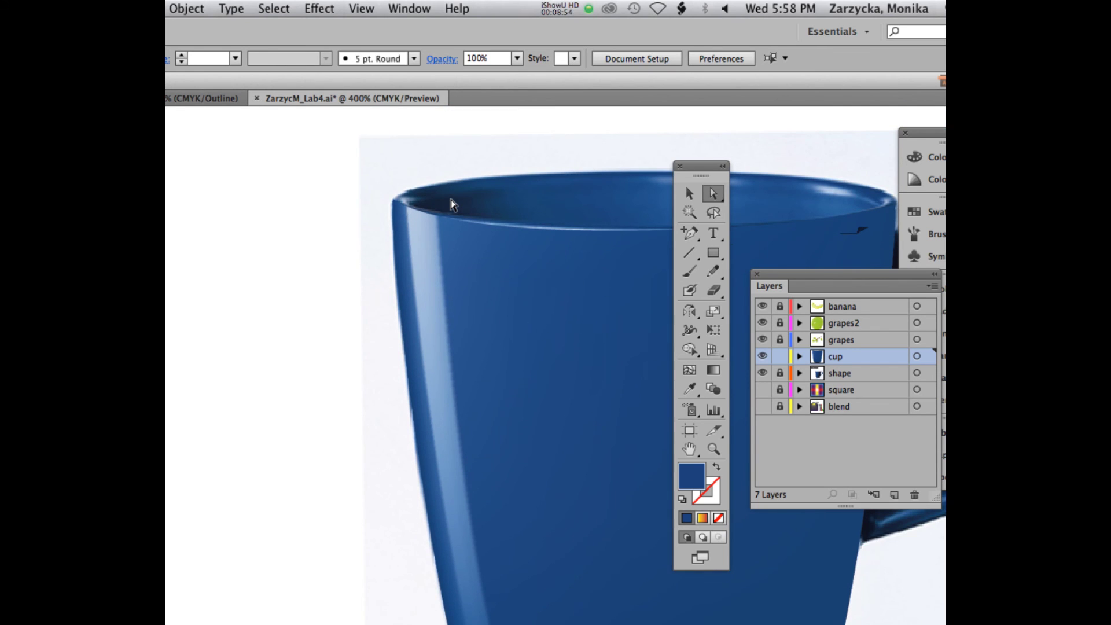
{"action": "scroll", "coordinate": [441, 249], "scroll_direction": "down", "scroll_amount": 5}
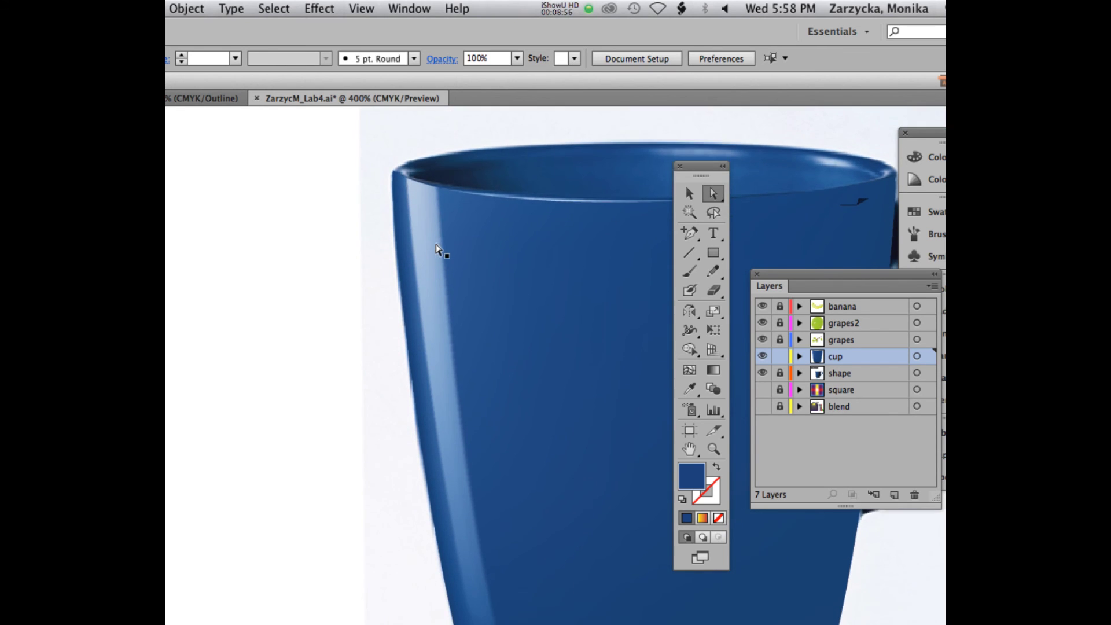
{"action": "left_click", "coordinate": [587, 6]}
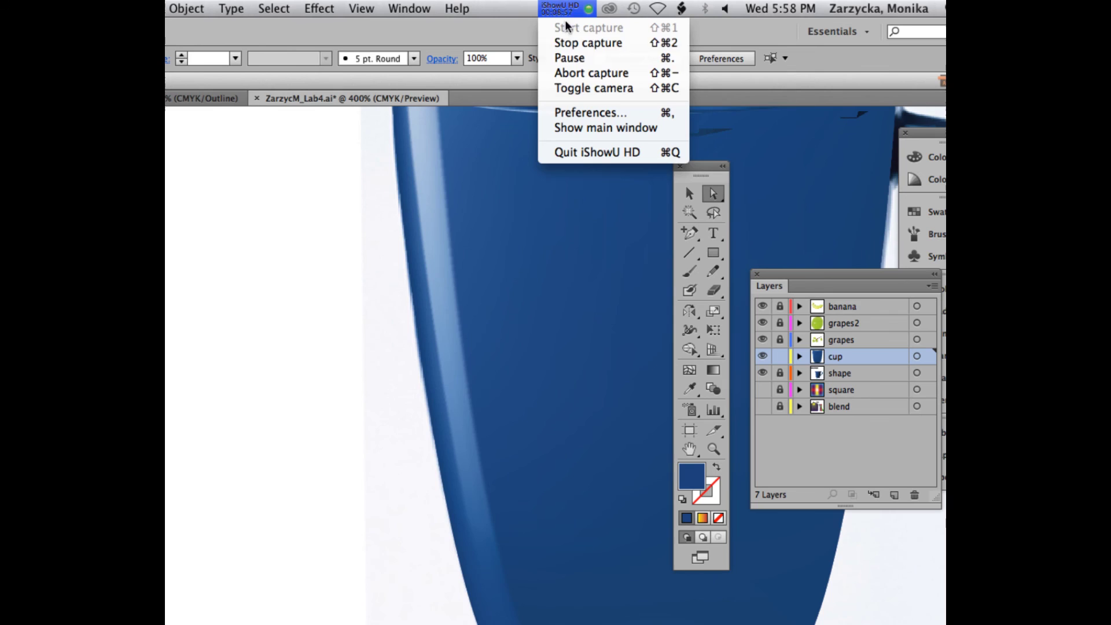
{"action": "left_click", "coordinate": [571, 57]}
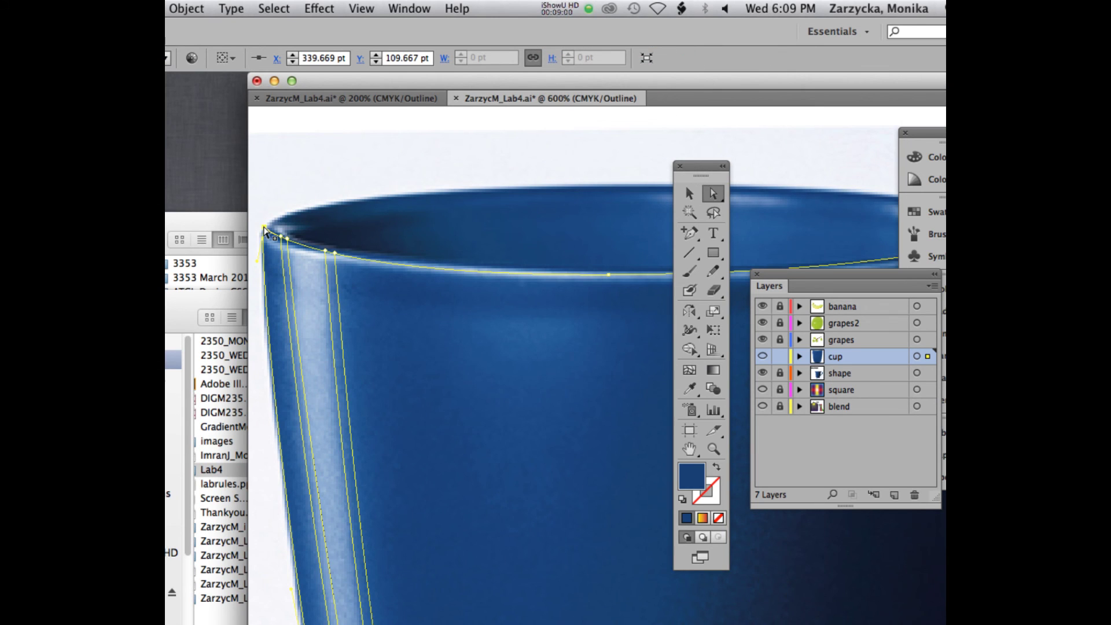
Step: Colour the mesh point at the rim's left corner with medium blue sampled from the photo just below the rim
{"action": "key", "text": "i"}
{"action": "left_click", "coordinate": [274, 257]}
{"action": "scroll", "coordinate": [275, 258], "scroll_direction": "down", "scroll_amount": 5}
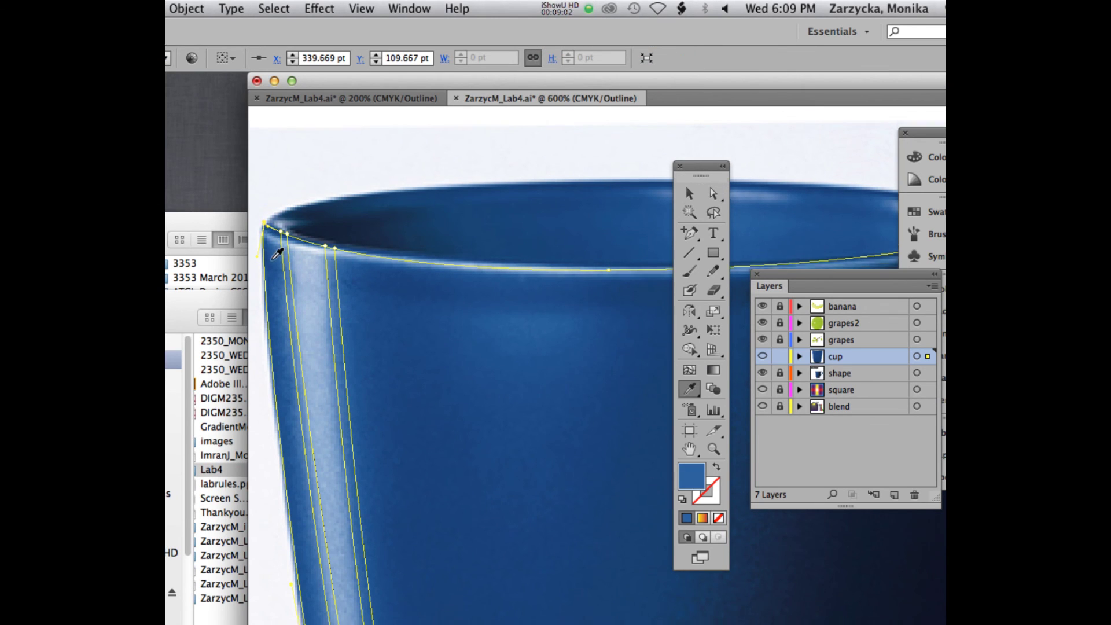
{"action": "scroll", "coordinate": [277, 255], "scroll_direction": "down", "scroll_amount": 3}
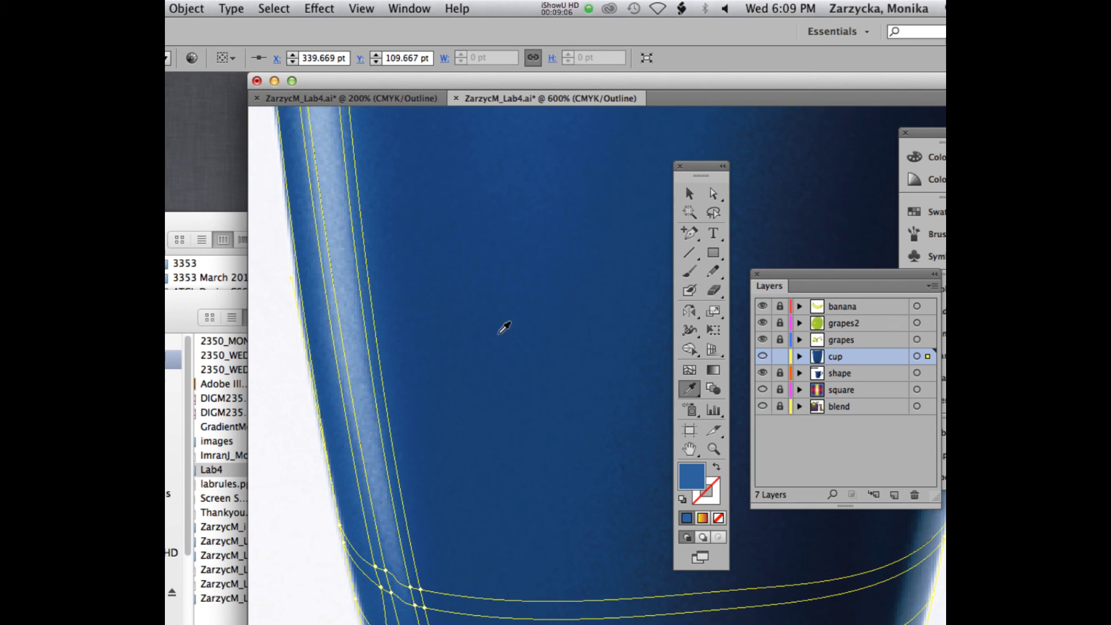
{"action": "key", "text": "super+minus"}
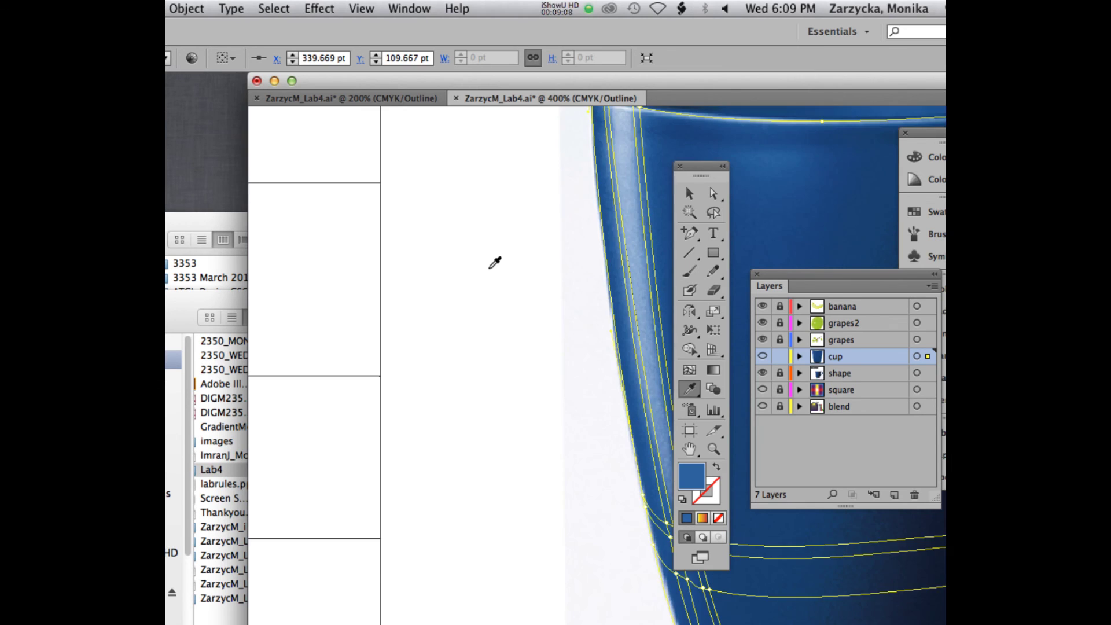
Step: Add three closely spaced vertical mesh lines along the mug body's right edge, from the rim down to the base
{"action": "left_click_drag", "start_coordinate": [682, 78], "coordinate": [396, 85]}
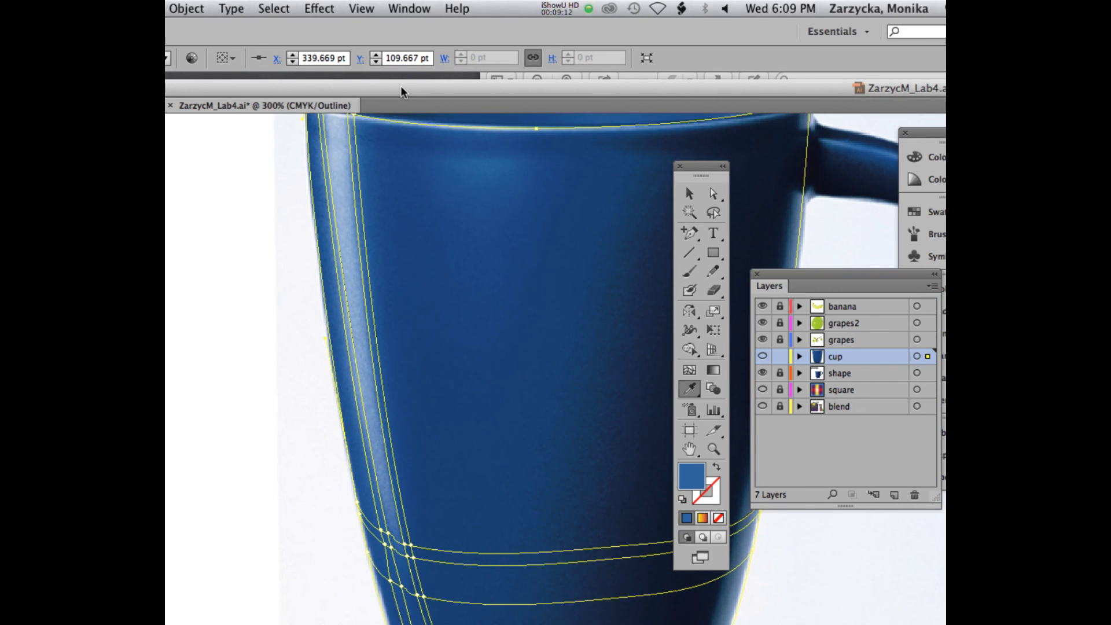
{"action": "key", "text": "super+minus"}
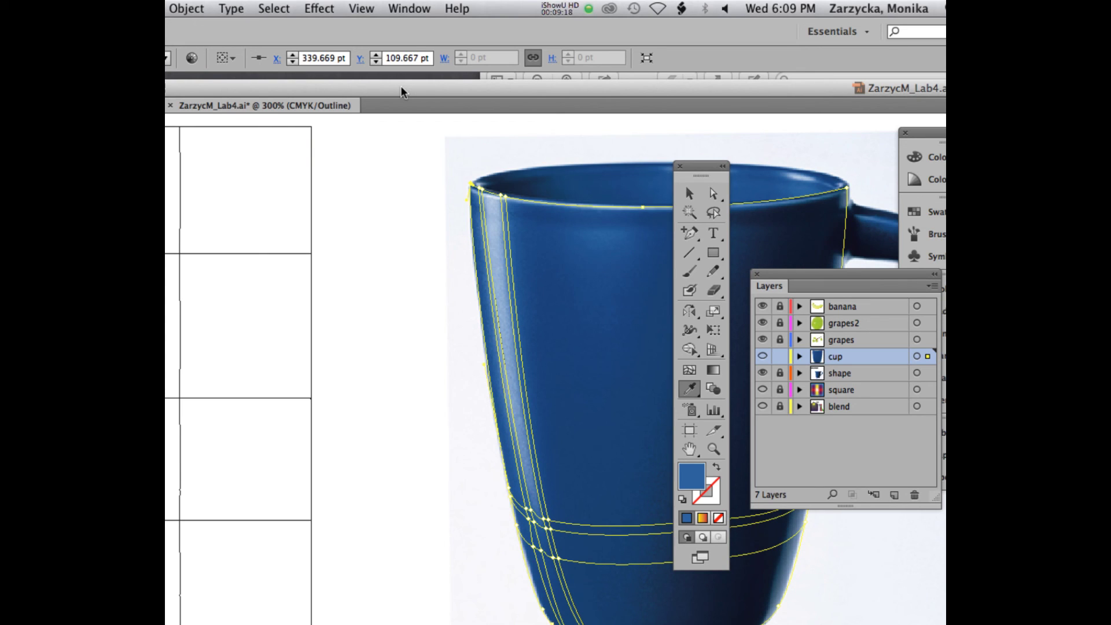
{"action": "left_click_drag", "start_coordinate": [699, 85], "coordinate": [481, 79]}
{"action": "scroll", "coordinate": [579, 338], "scroll_direction": "down", "scroll_amount": 3}
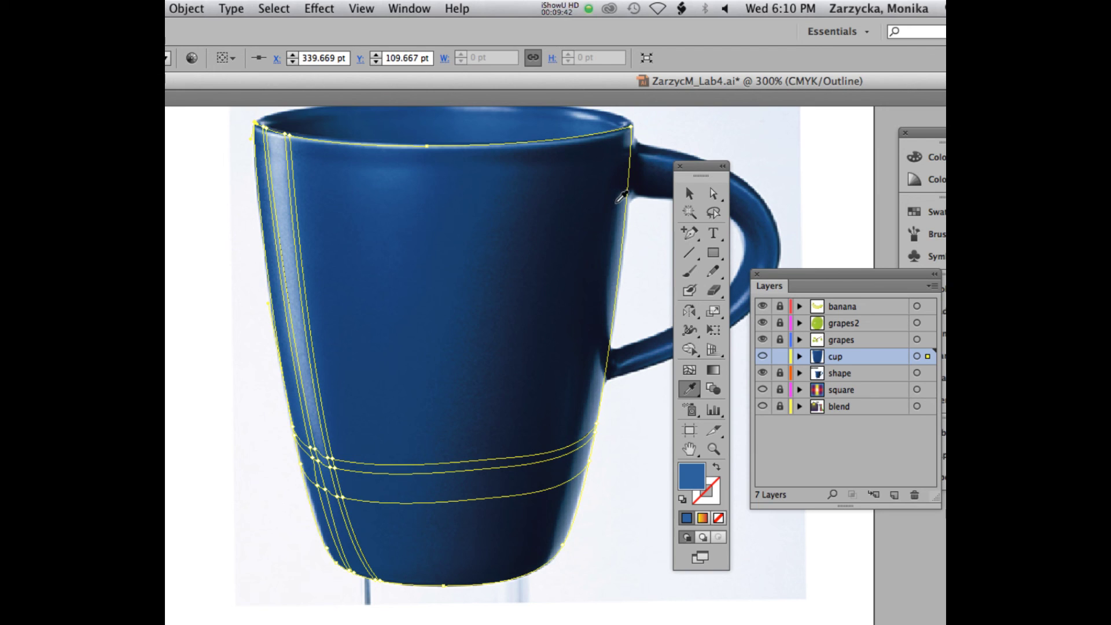
{"action": "left_click", "coordinate": [689, 369]}
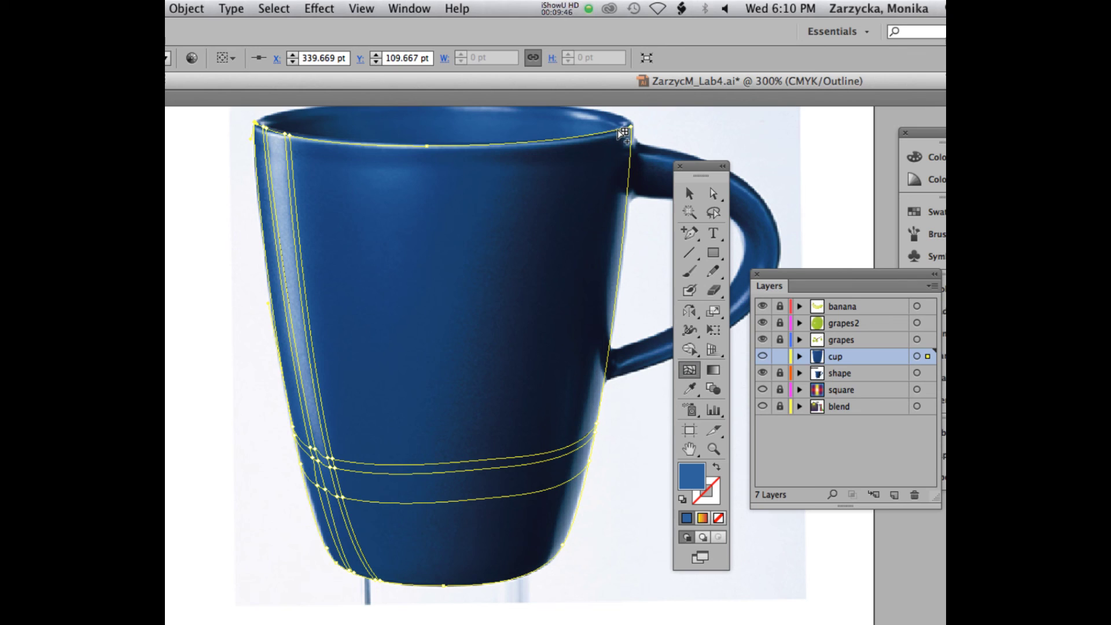
{"action": "left_click", "coordinate": [582, 445]}
{"action": "left_click_drag", "start_coordinate": [582, 444], "coordinate": [574, 447]}
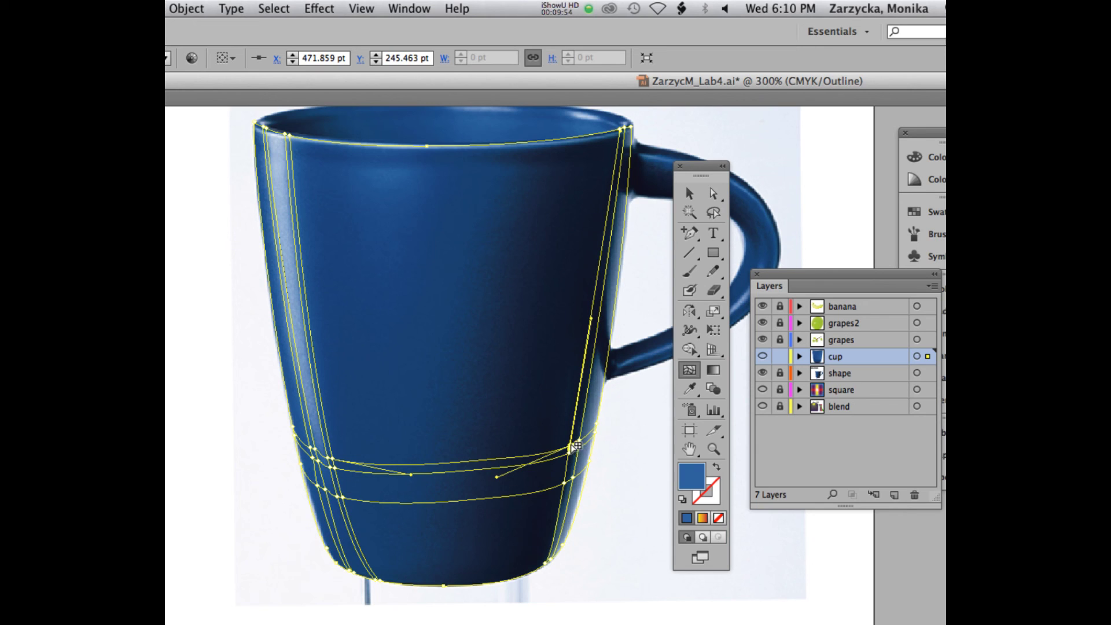
{"action": "left_click_drag", "start_coordinate": [575, 446], "coordinate": [563, 453]}
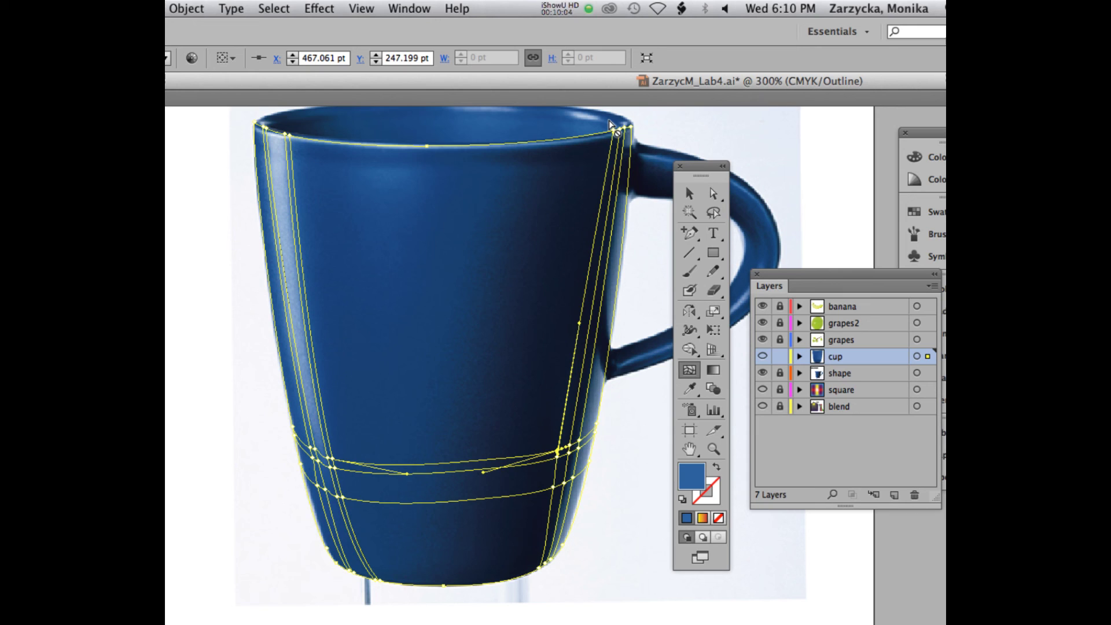
Step: Add a vertical mesh line right of the mug's centre and bend its handles to follow the edge of the dark shading
{"action": "left_click", "coordinate": [473, 462]}
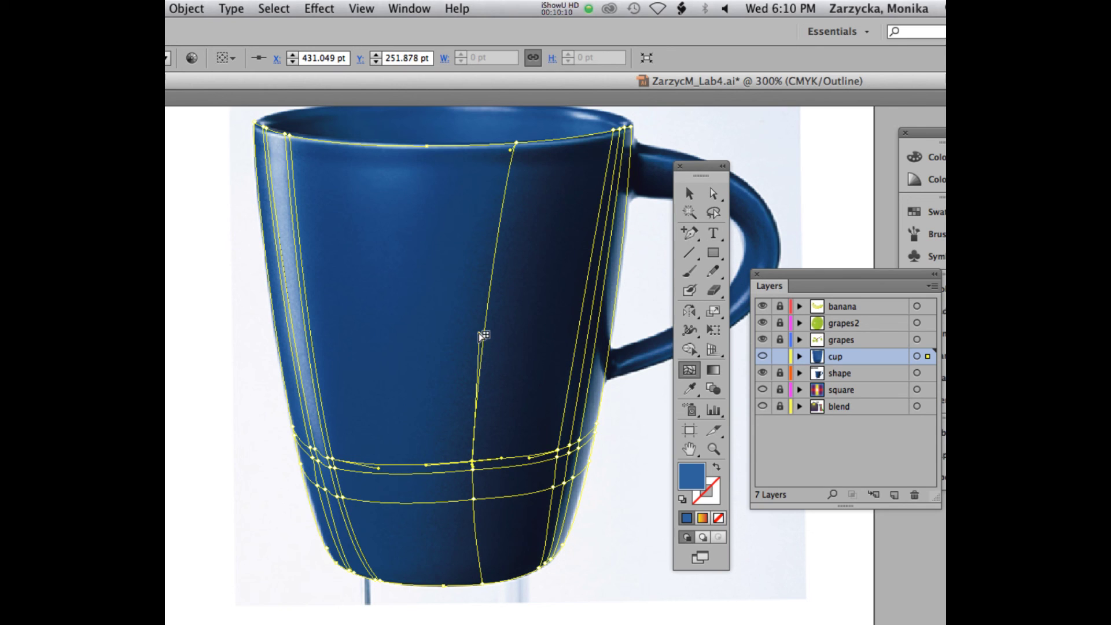
{"action": "mouse_move", "coordinate": [481, 336]}
{"action": "left_mouse_down"}
{"action": "mouse_move", "coordinate": [503, 325]}
{"action": "mouse_move", "coordinate": [489, 333]}
{"action": "left_mouse_up"}
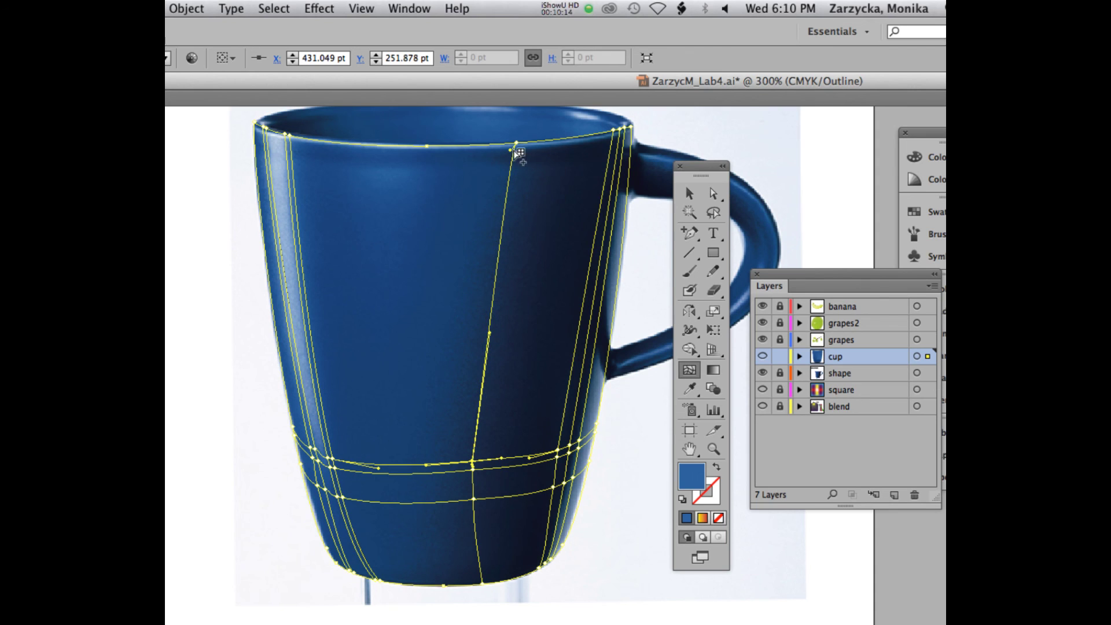
{"action": "left_click_drag", "start_coordinate": [514, 152], "coordinate": [520, 152]}
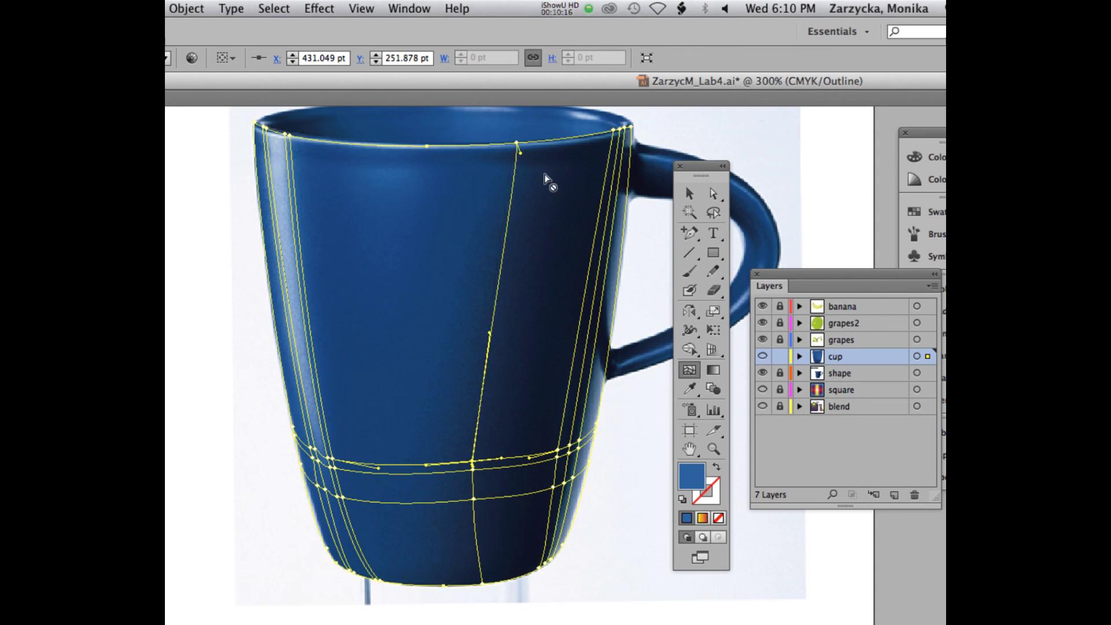
{"action": "left_click_drag", "start_coordinate": [489, 333], "coordinate": [479, 330]}
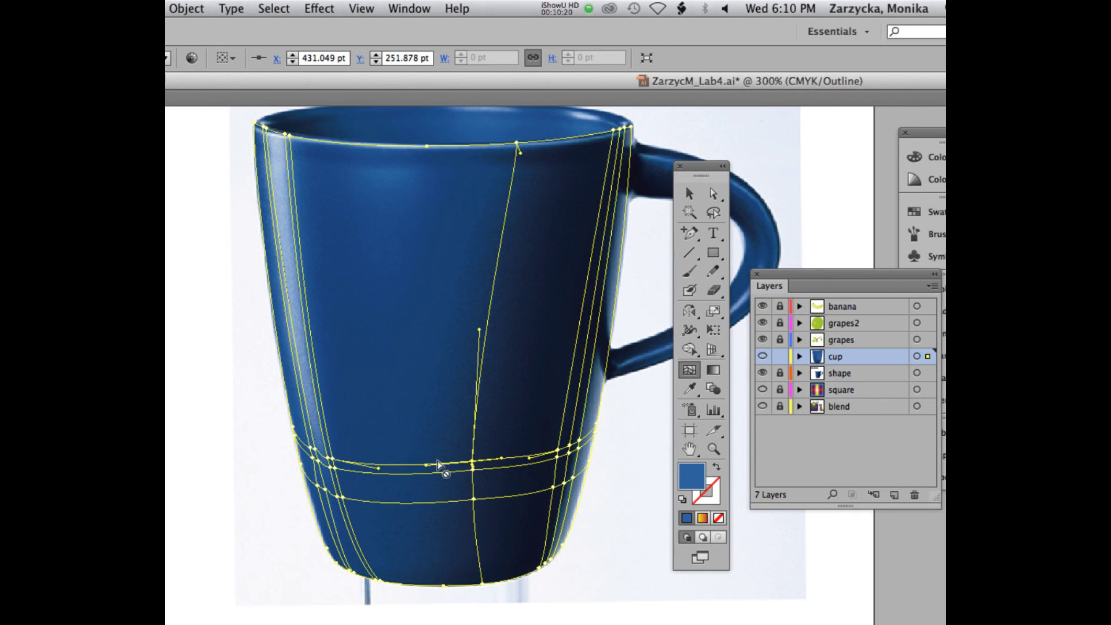
Step: Add a vertical mesh line just left of the shading line with its rim point nearer to it, and another from the rim left of centre
{"action": "left_click", "coordinate": [434, 464]}
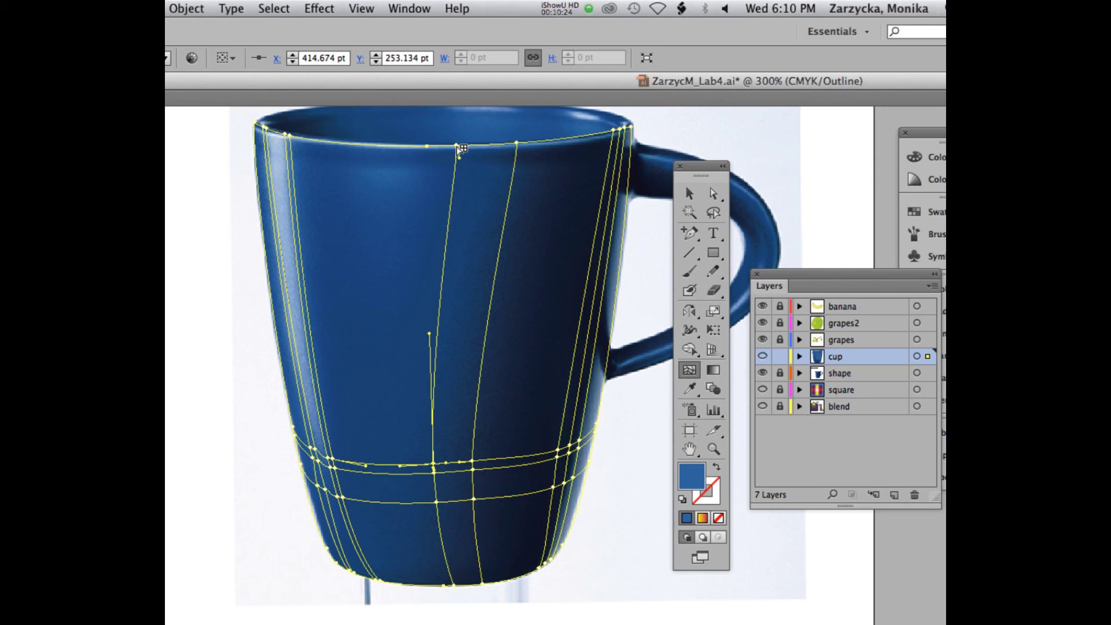
{"action": "left_click_drag", "start_coordinate": [463, 149], "coordinate": [481, 151]}
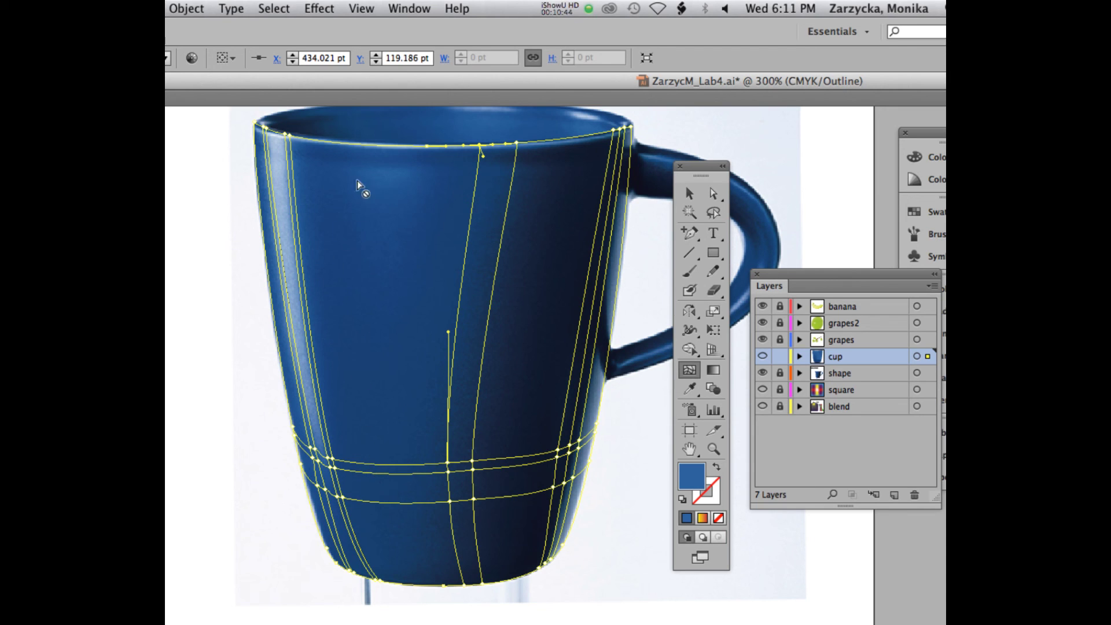
{"action": "left_click", "coordinate": [346, 143]}
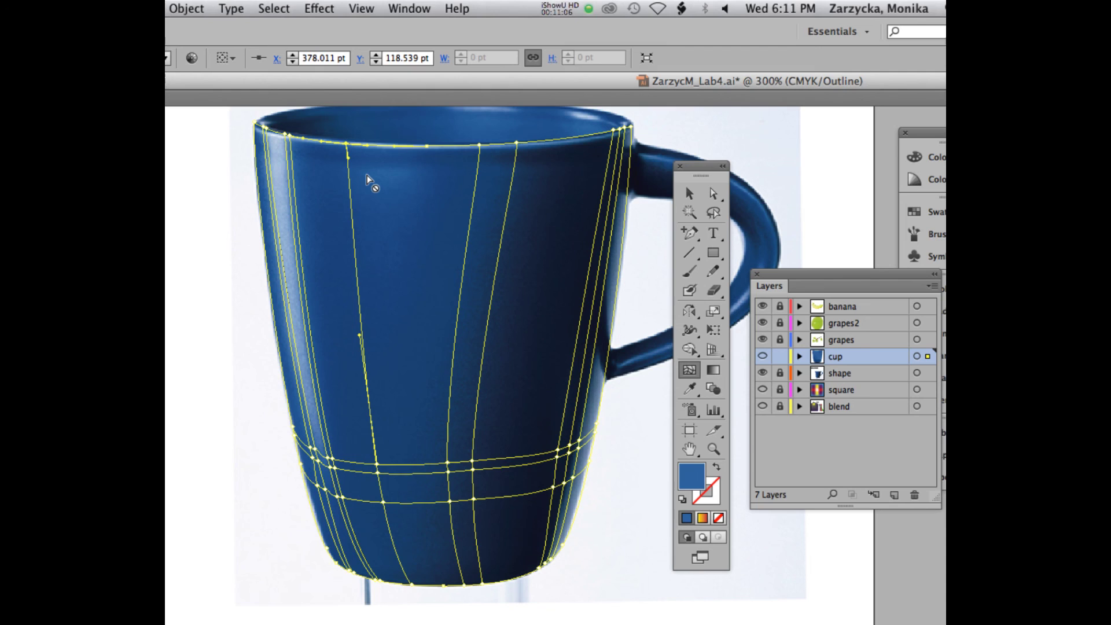
Step: Colour the rim mesh points on the two new vertical lines left of the shading line with blues sampled from the photo just below the rim
{"action": "left_click", "coordinate": [710, 194]}
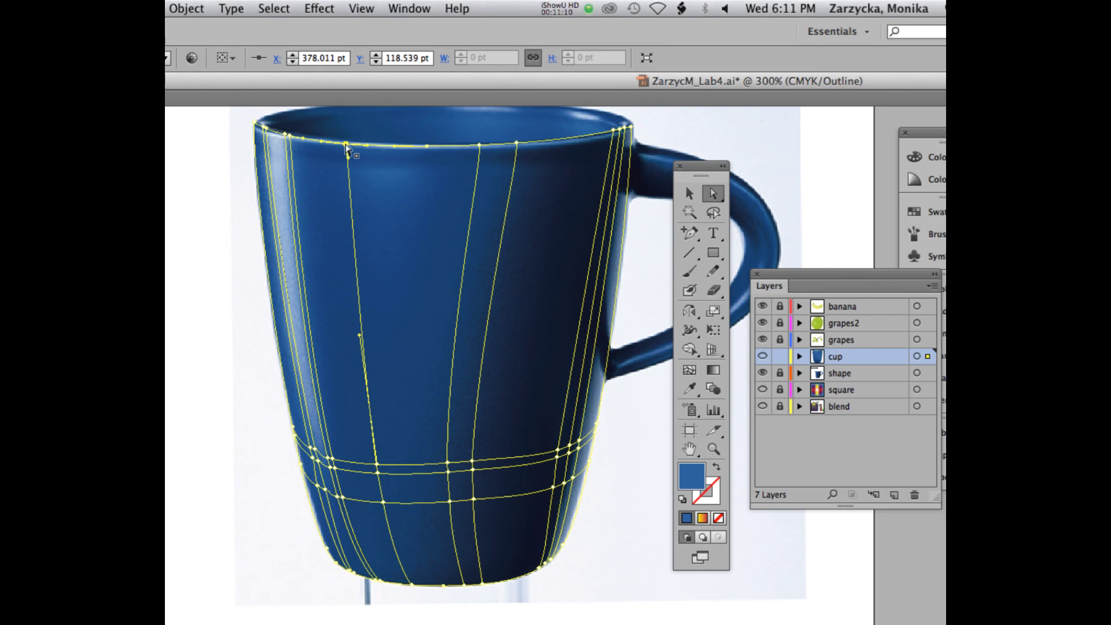
{"action": "key", "text": "i"}
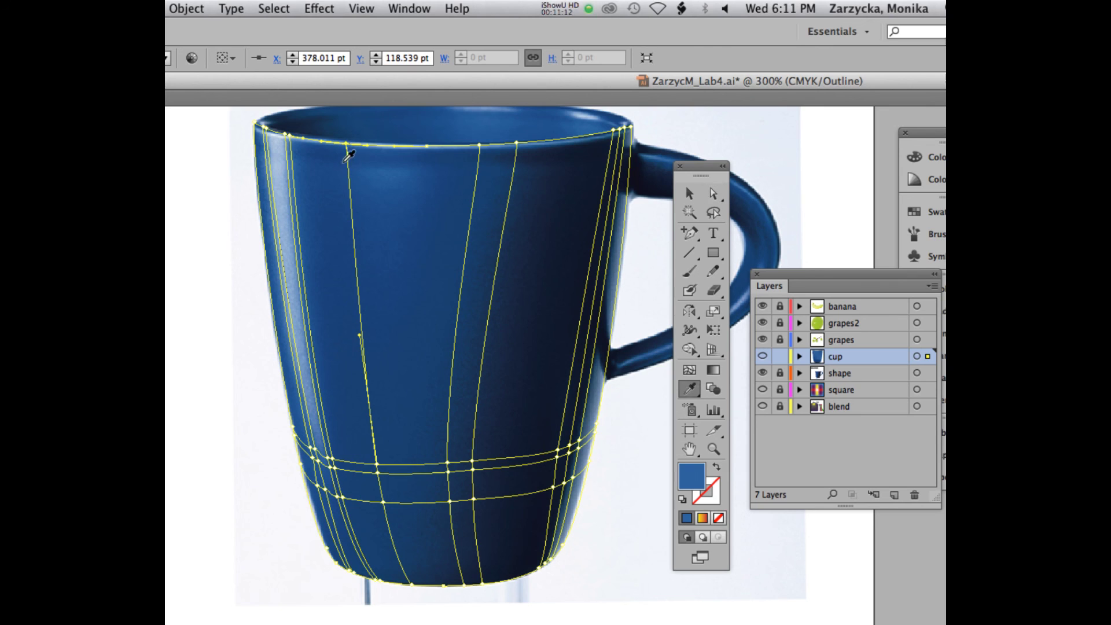
{"action": "left_click", "coordinate": [340, 153]}
{"action": "key", "text": "a"}
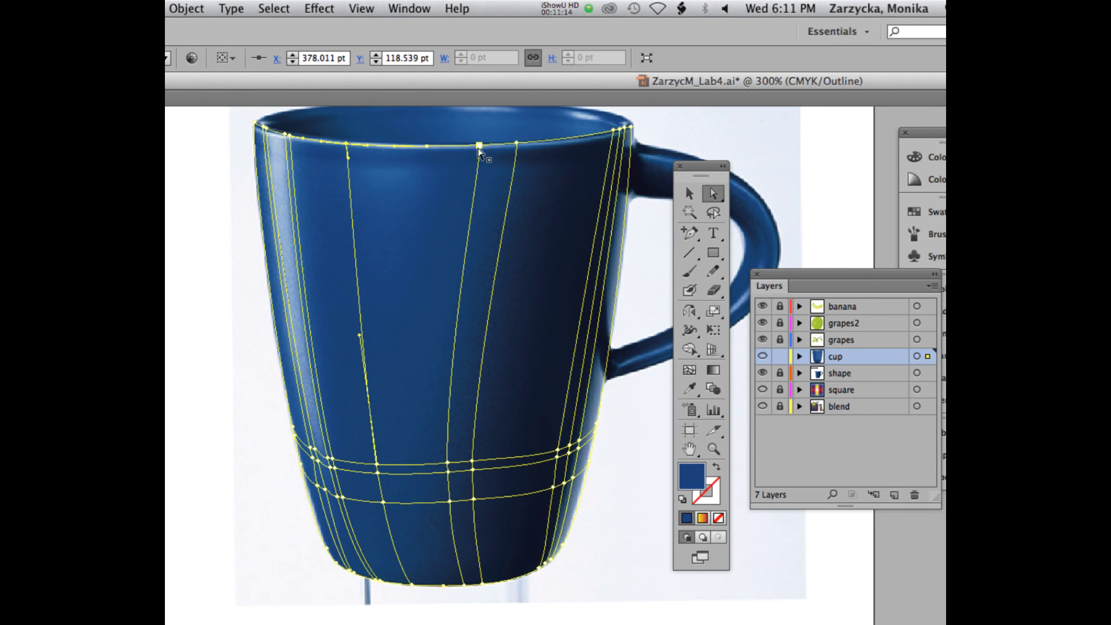
{"action": "key", "text": "super+z"}
{"action": "key", "text": "i"}
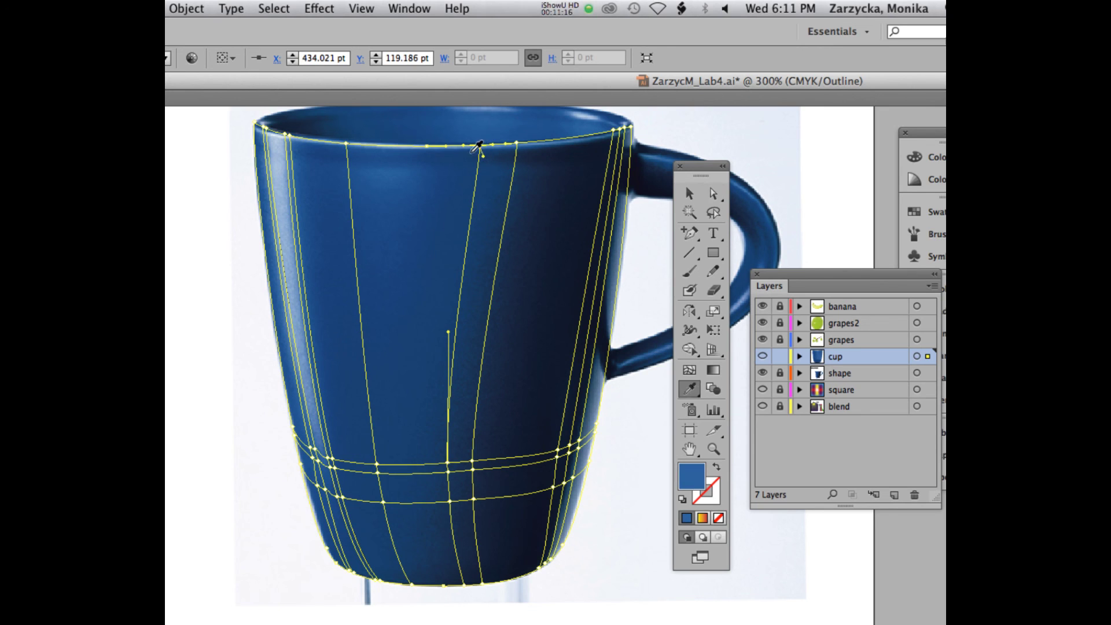
{"action": "left_click", "coordinate": [472, 153]}
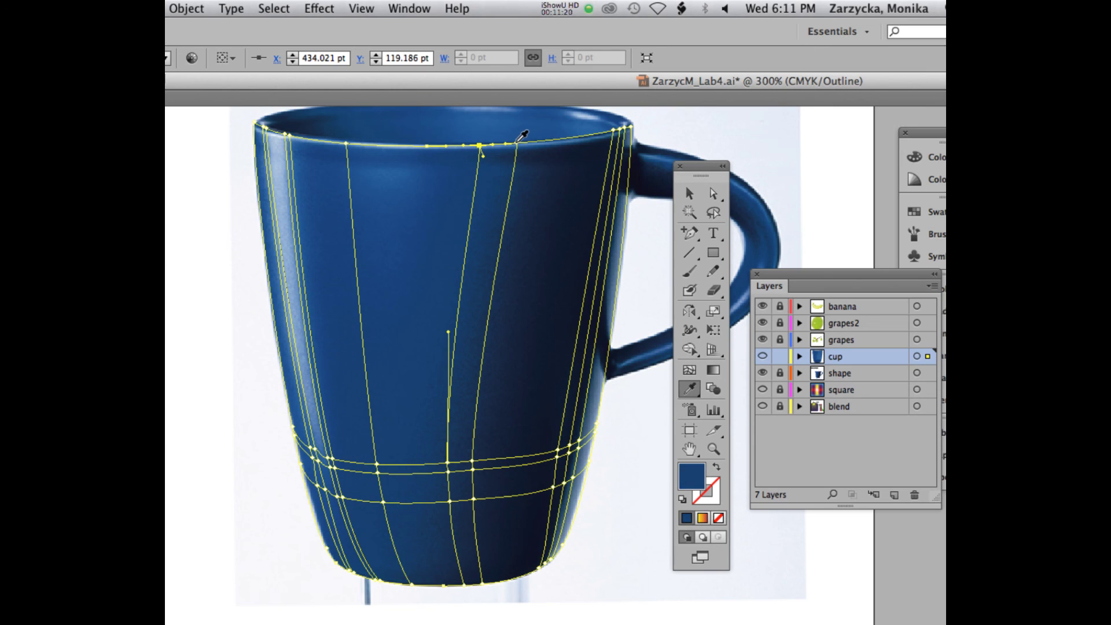
Step: Colour the rim mesh point on the shading line with dark navy from the photo, and select the mesh point at the rim's right corner
{"action": "key", "text": "a"}
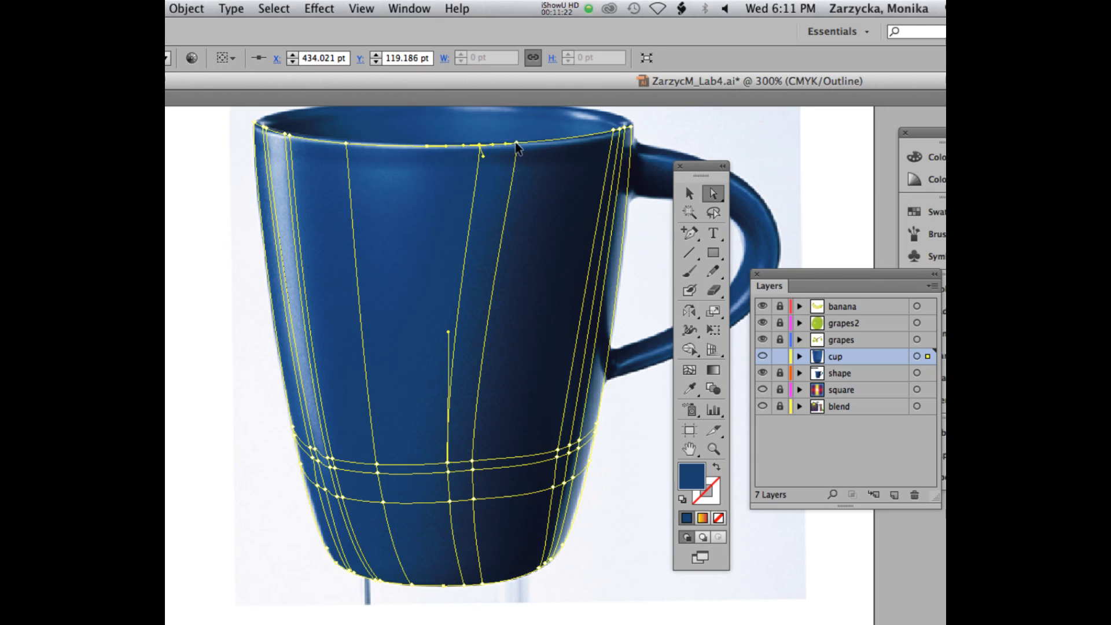
{"action": "left_click", "coordinate": [514, 142]}
{"action": "key", "text": "i"}
{"action": "left_click", "coordinate": [513, 146]}
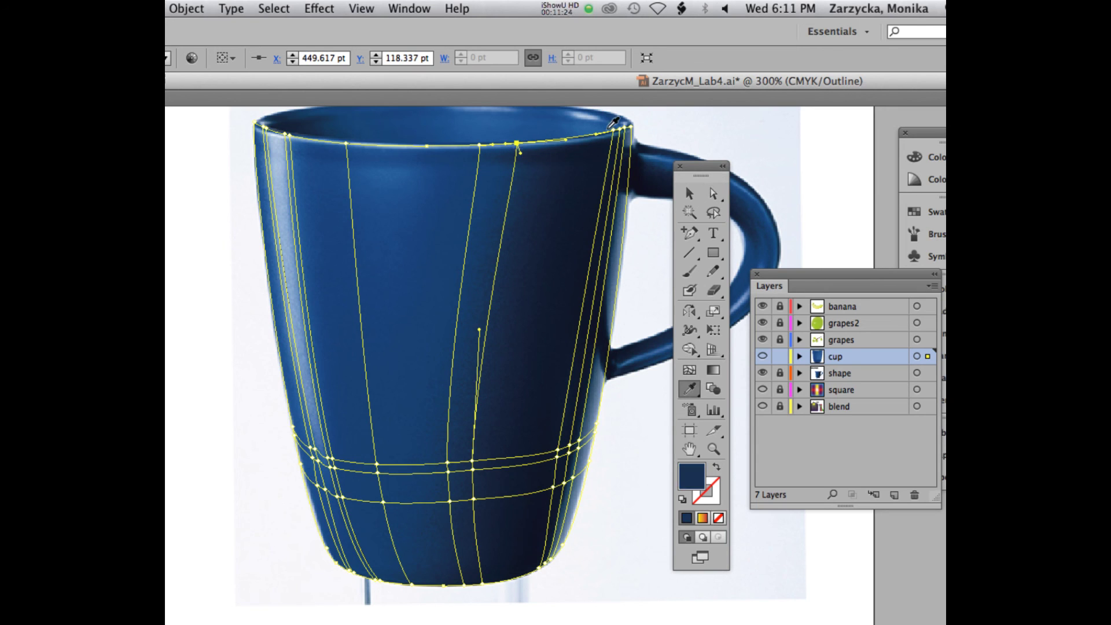
{"action": "key", "text": "a"}
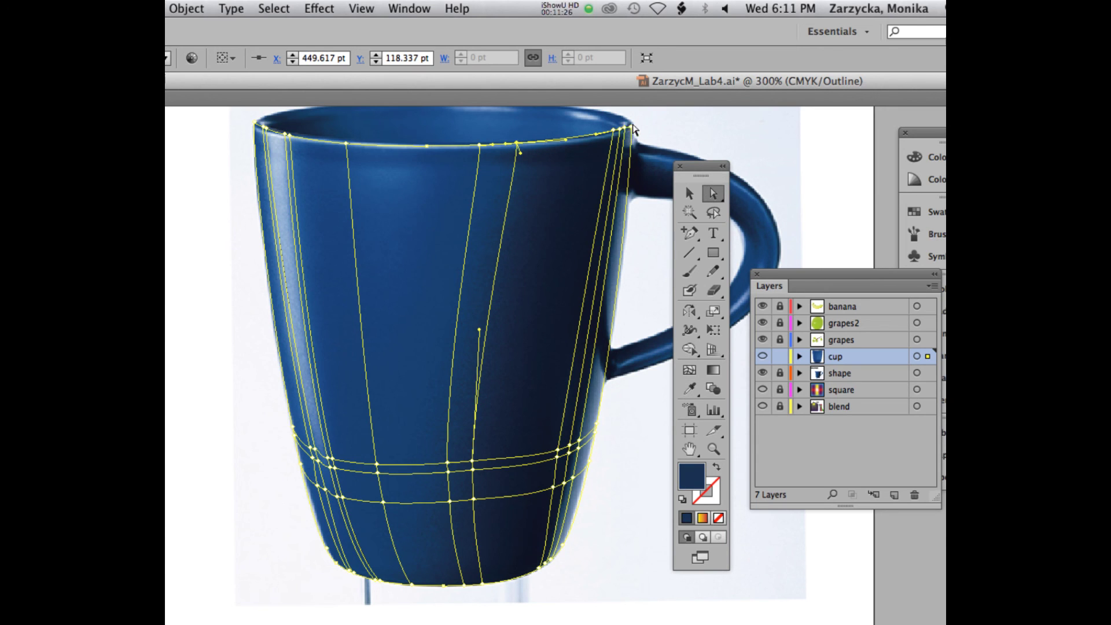
{"action": "left_click", "coordinate": [631, 127]}
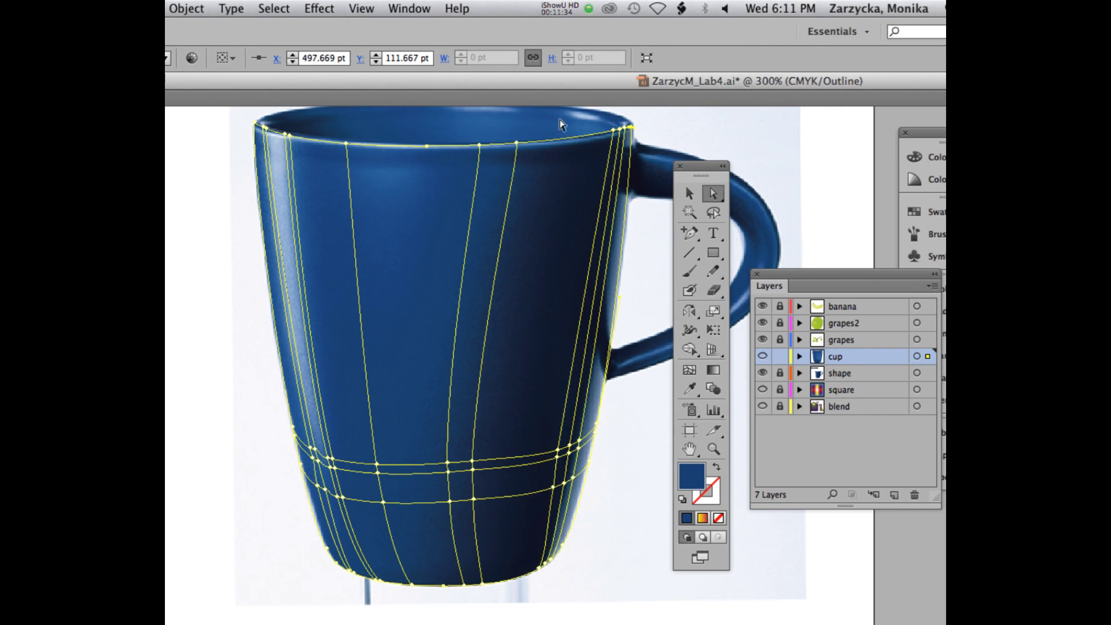
{"action": "left_click", "coordinate": [582, 137]}
{"action": "left_click", "coordinate": [553, 6]}
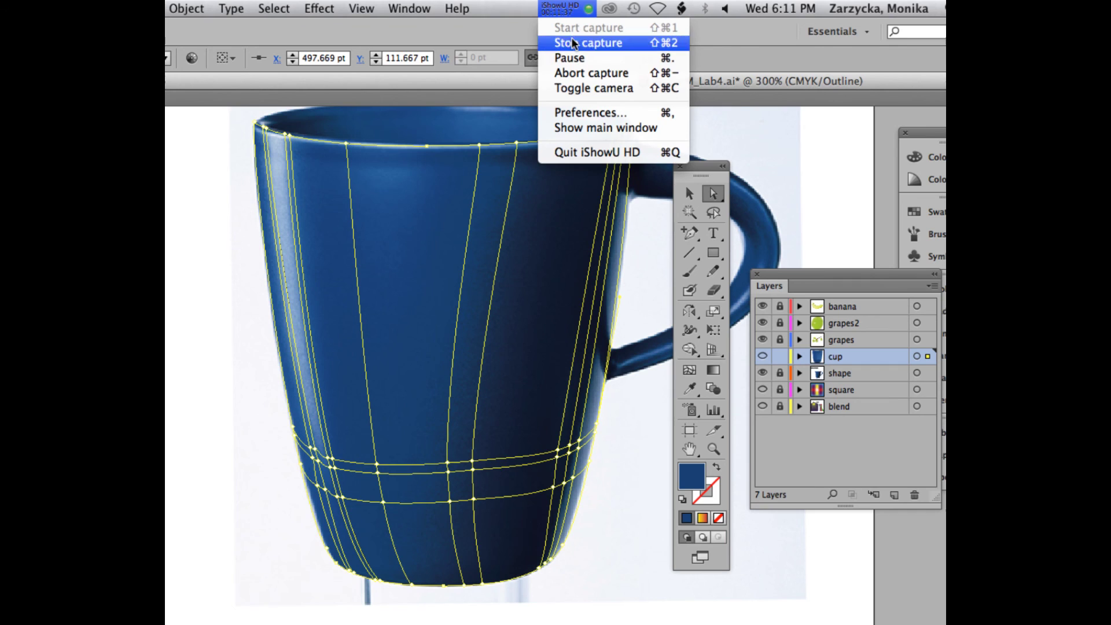
{"action": "left_click", "coordinate": [569, 58]}
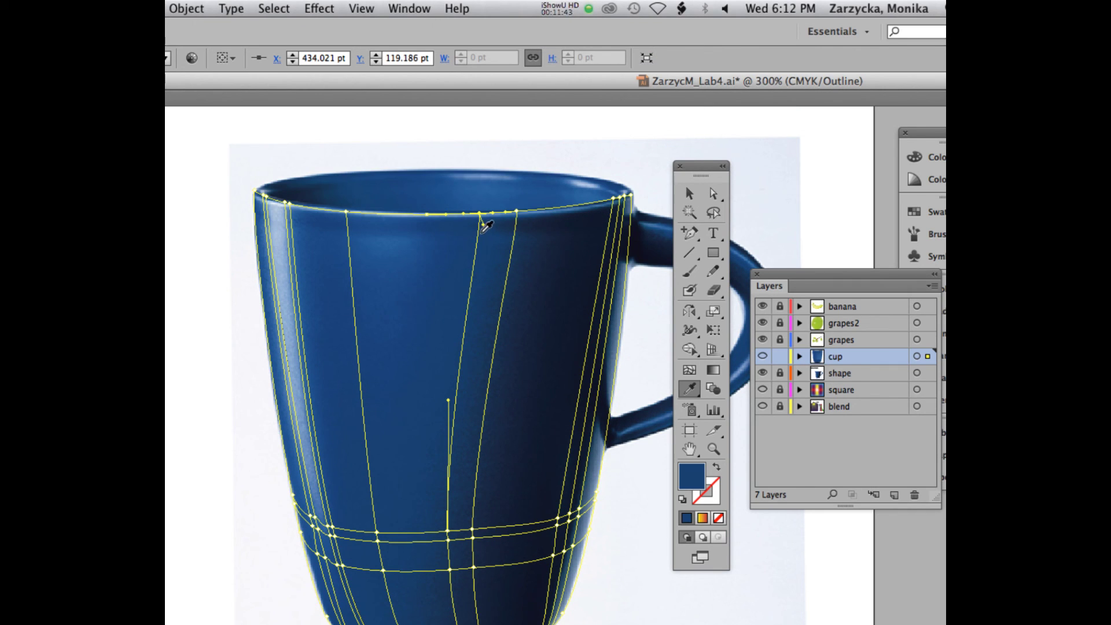
Step: Add two horizontal mesh lines across the mug body close below the rim
{"action": "left_click", "coordinate": [689, 369]}
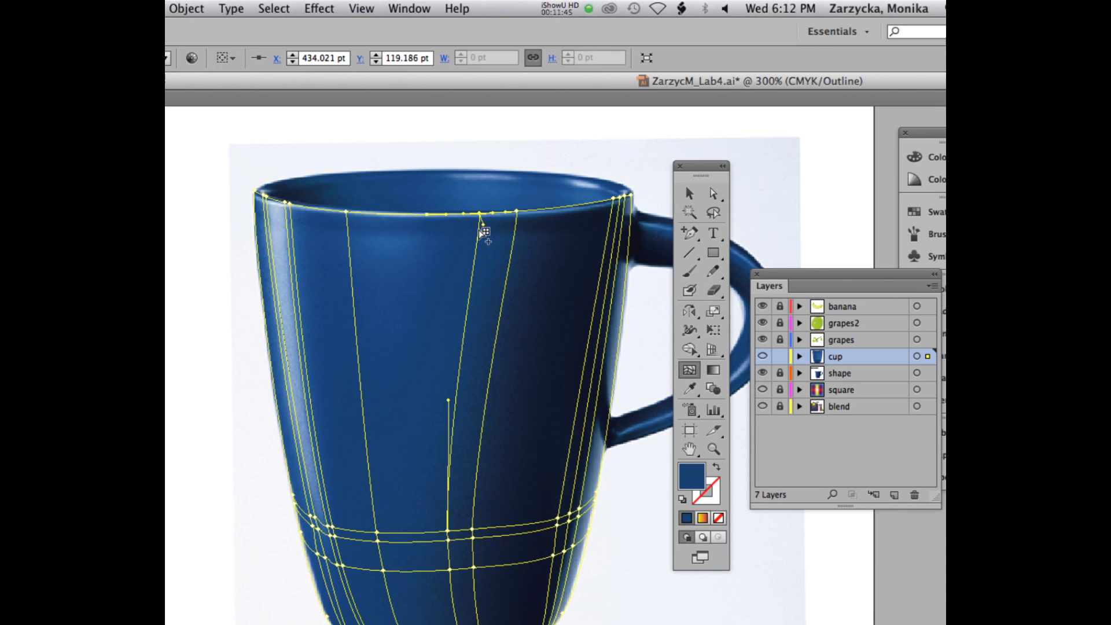
{"action": "left_click", "coordinate": [350, 232]}
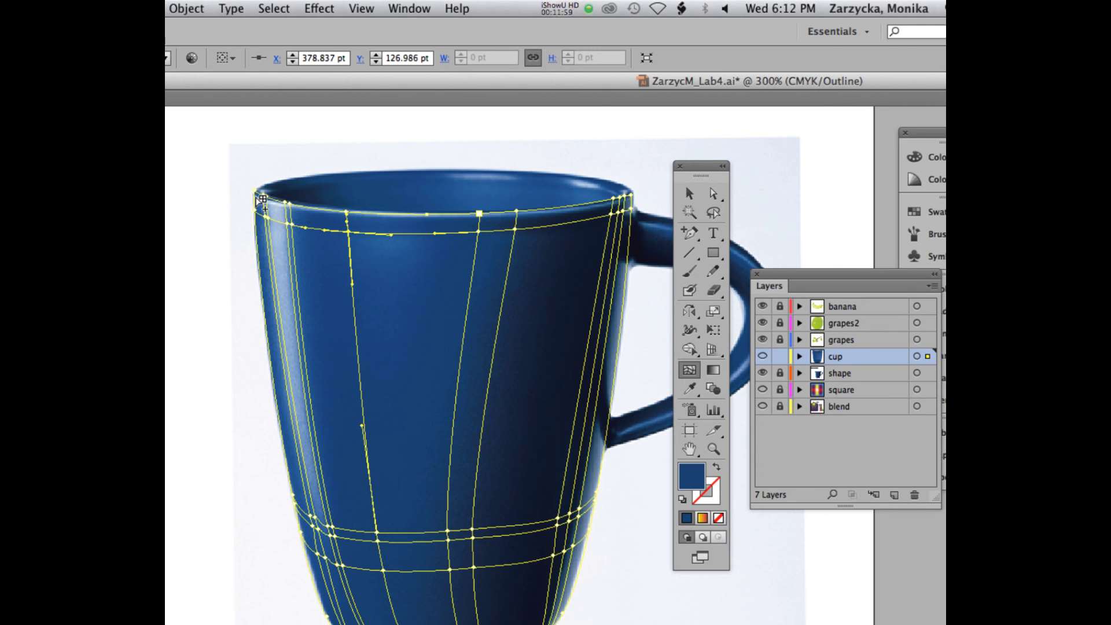
{"action": "left_click", "coordinate": [262, 200]}
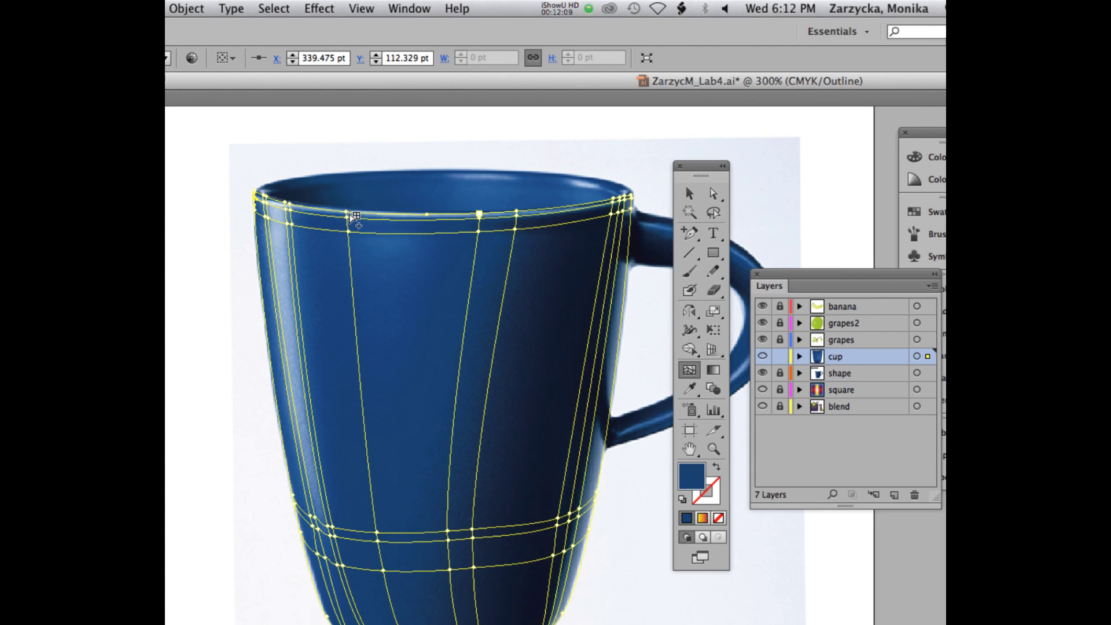
{"action": "left_click", "coordinate": [559, 6]}
{"action": "left_click", "coordinate": [573, 57]}
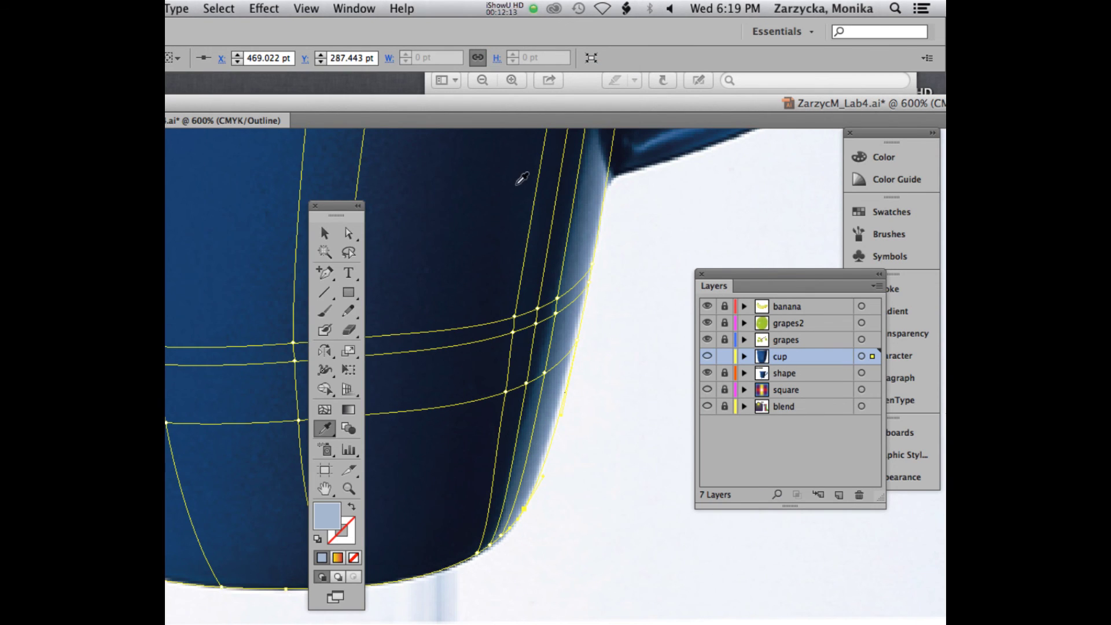
Step: Preview the cup layer to examine the mesh shading from base to rim, and return the layer to outline to compare it with the photo
{"action": "key", "text": "super+minus"}
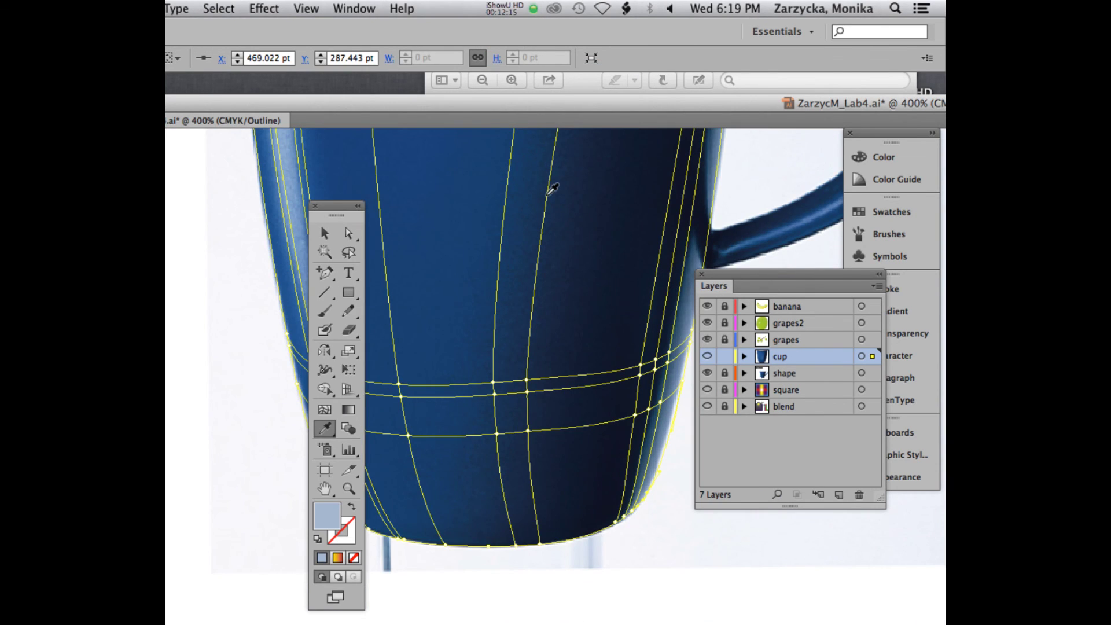
{"action": "scroll", "coordinate": [553, 194], "scroll_direction": "up", "scroll_amount": 5}
{"action": "scroll", "coordinate": [554, 194], "scroll_direction": "up", "scroll_amount": 4}
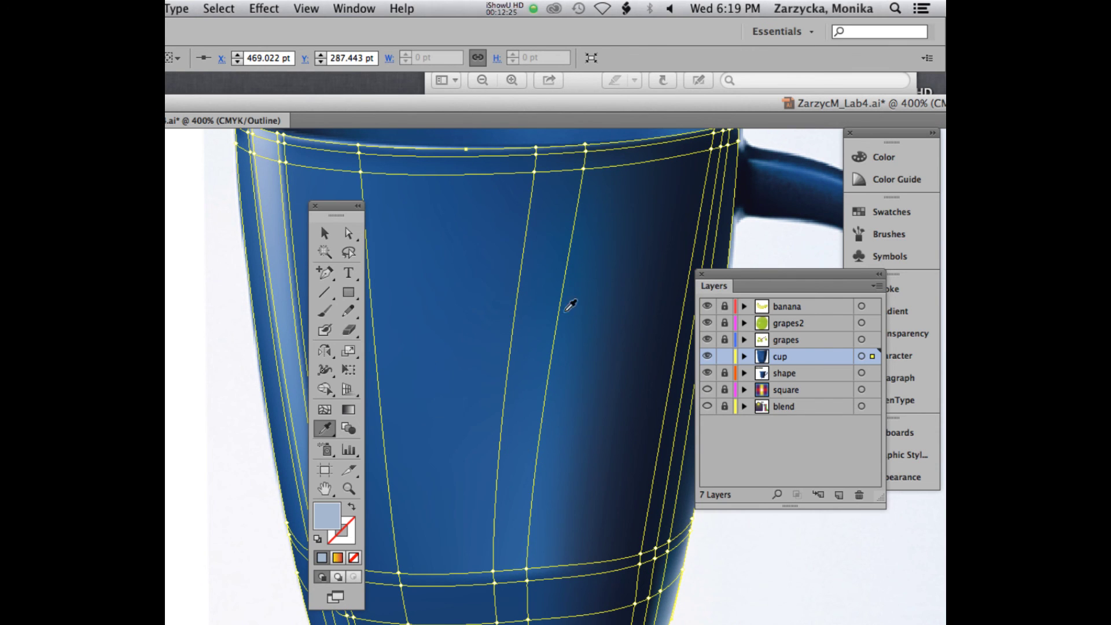
{"action": "left_click_drag", "start_coordinate": [570, 102], "coordinate": [509, 104]}
{"action": "scroll", "coordinate": [520, 218], "scroll_direction": "down", "scroll_amount": 3}
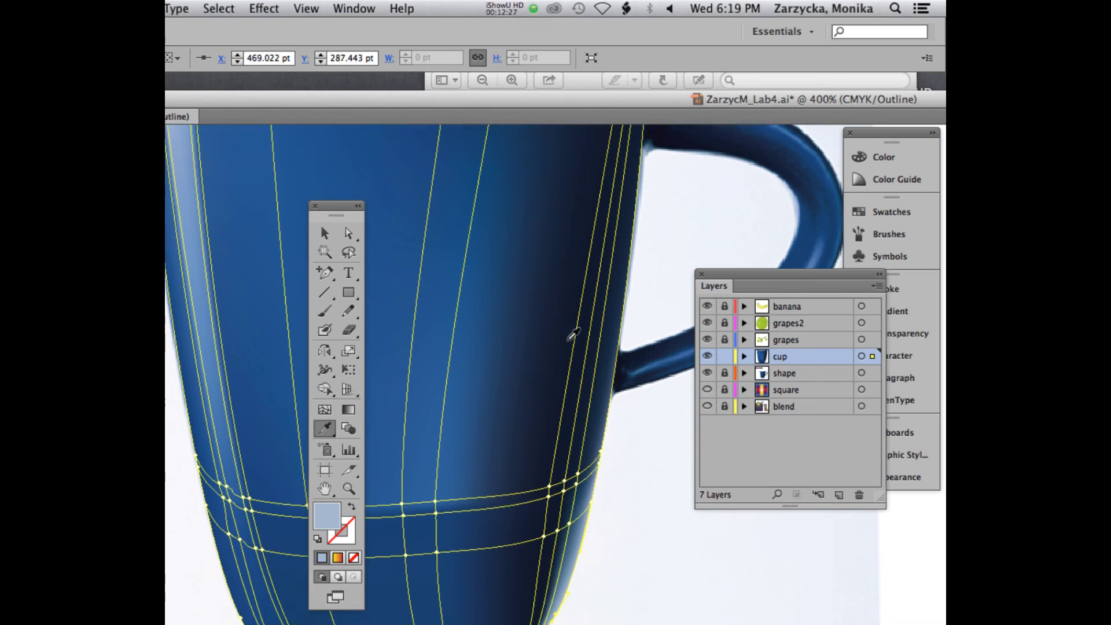
{"action": "scroll", "coordinate": [589, 336], "scroll_direction": "up", "scroll_amount": 5}
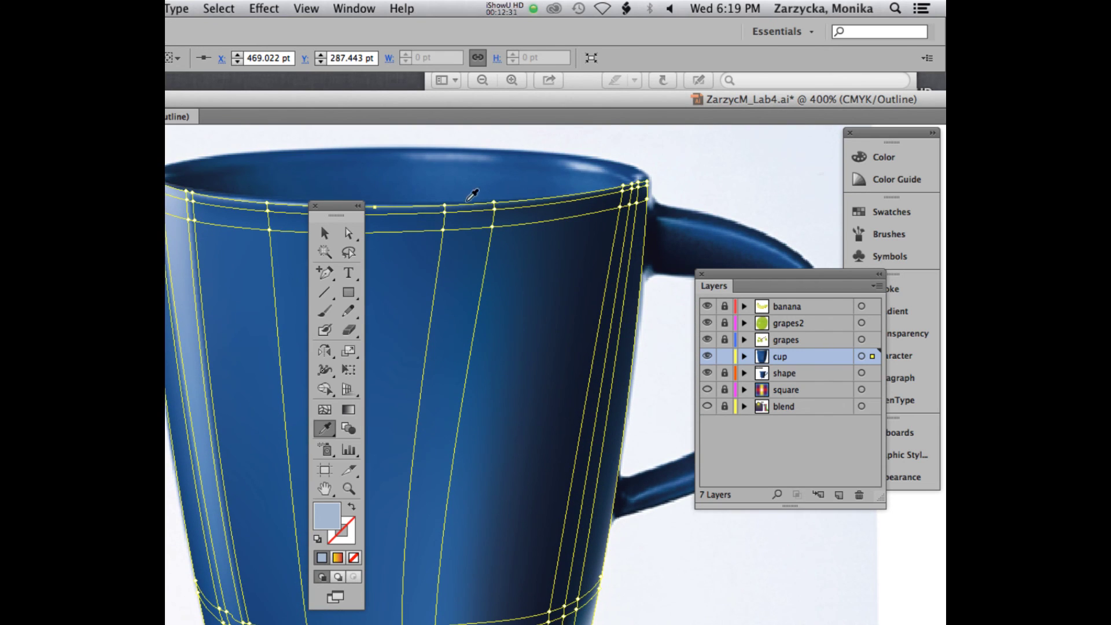
{"action": "left_click_drag", "start_coordinate": [384, 101], "coordinate": [465, 98]}
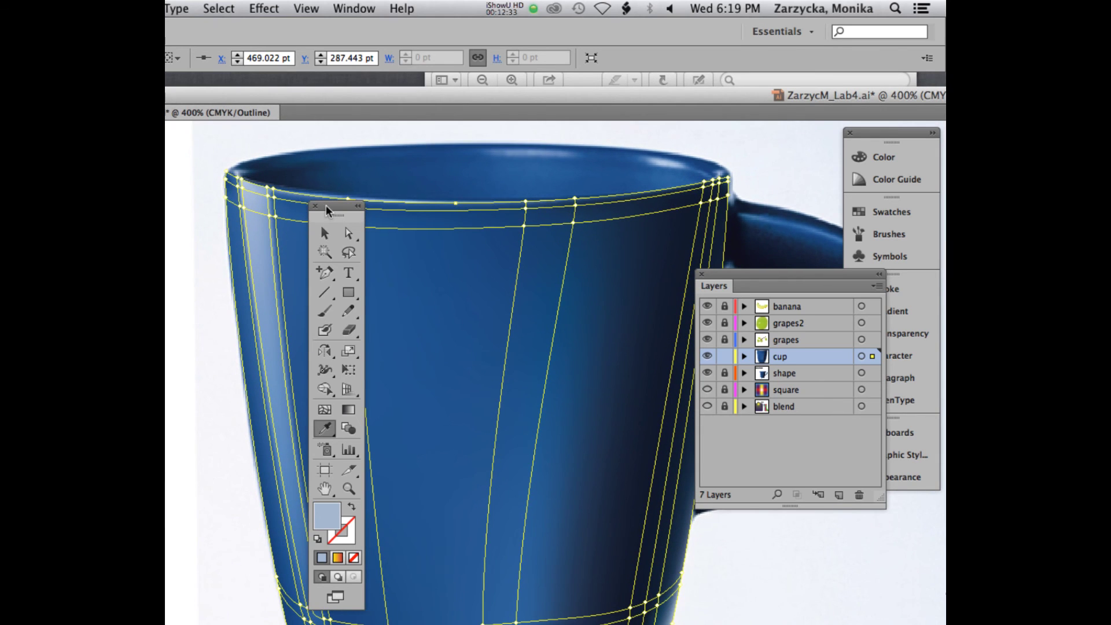
{"action": "left_click_drag", "start_coordinate": [359, 206], "coordinate": [258, 209]}
{"action": "left_click_drag", "start_coordinate": [556, 99], "coordinate": [481, 90]}
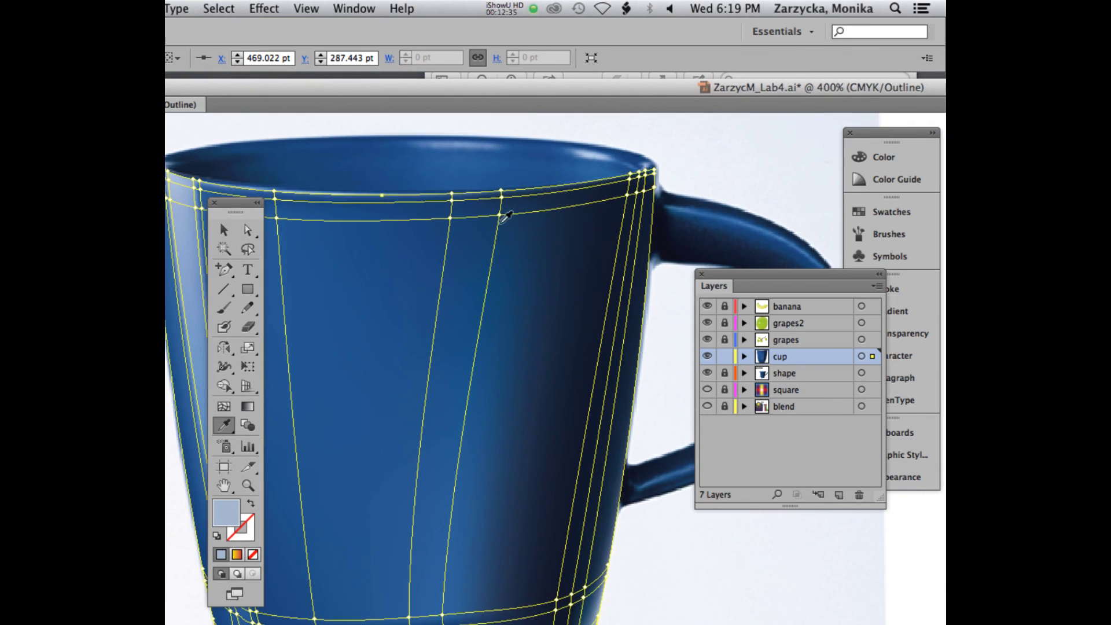
{"action": "left_click", "coordinate": [707, 356]}
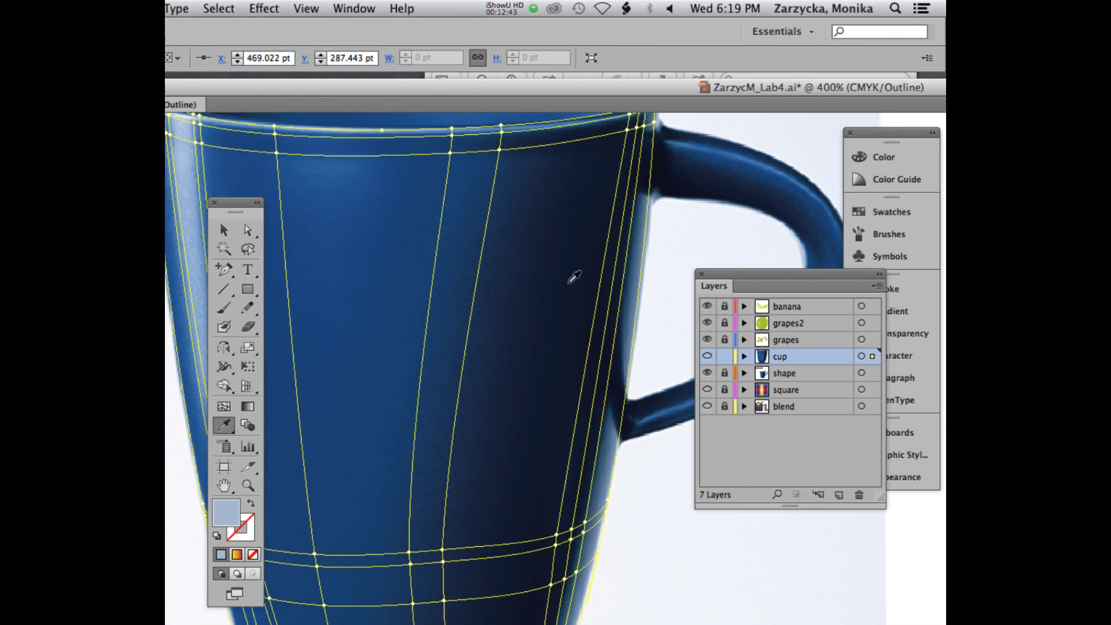
Step: Toggle the cup layer between preview and outline to compare the mesh shading along the mug's lower right side with the photo
{"action": "scroll", "coordinate": [622, 265], "scroll_direction": "down", "scroll_amount": 1}
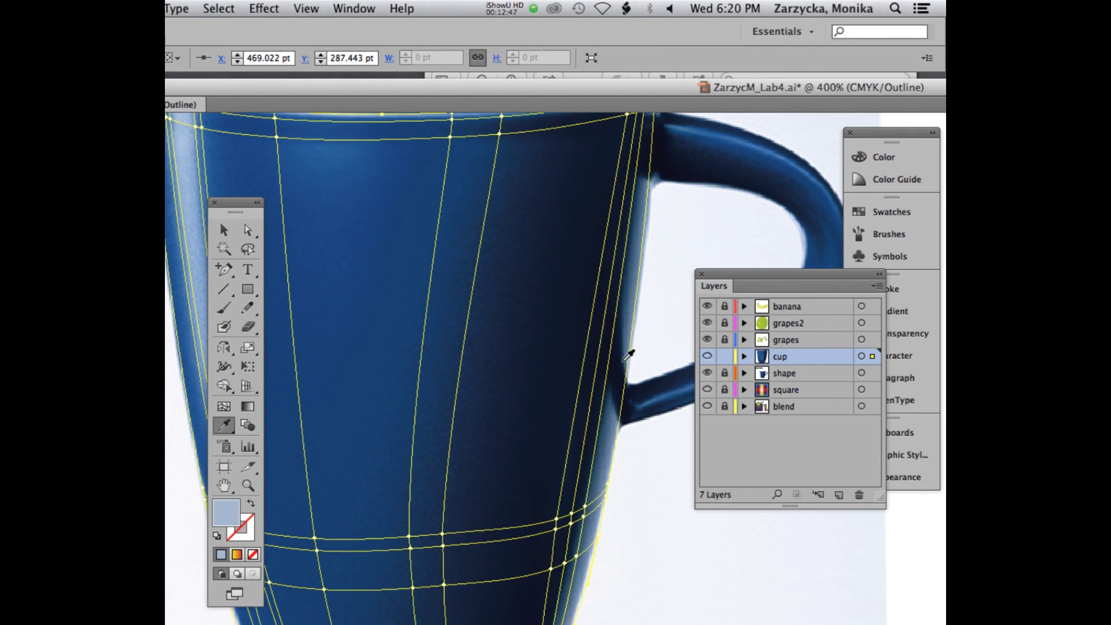
{"action": "scroll", "coordinate": [625, 329], "scroll_direction": "down", "scroll_amount": 2}
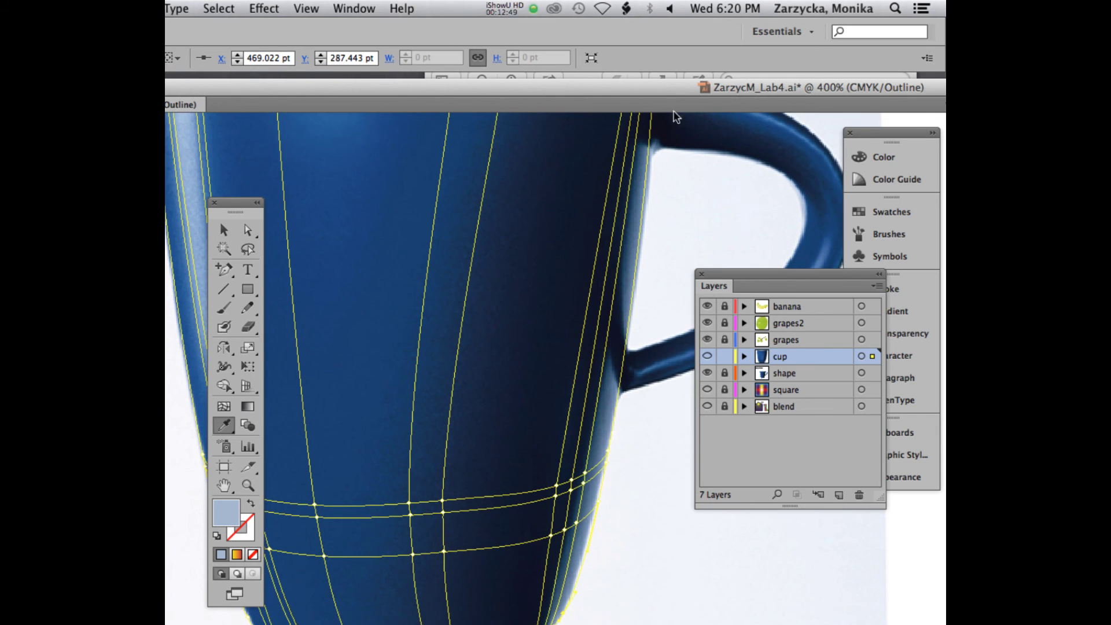
{"action": "scroll", "coordinate": [618, 305], "scroll_direction": "down", "scroll_amount": 2}
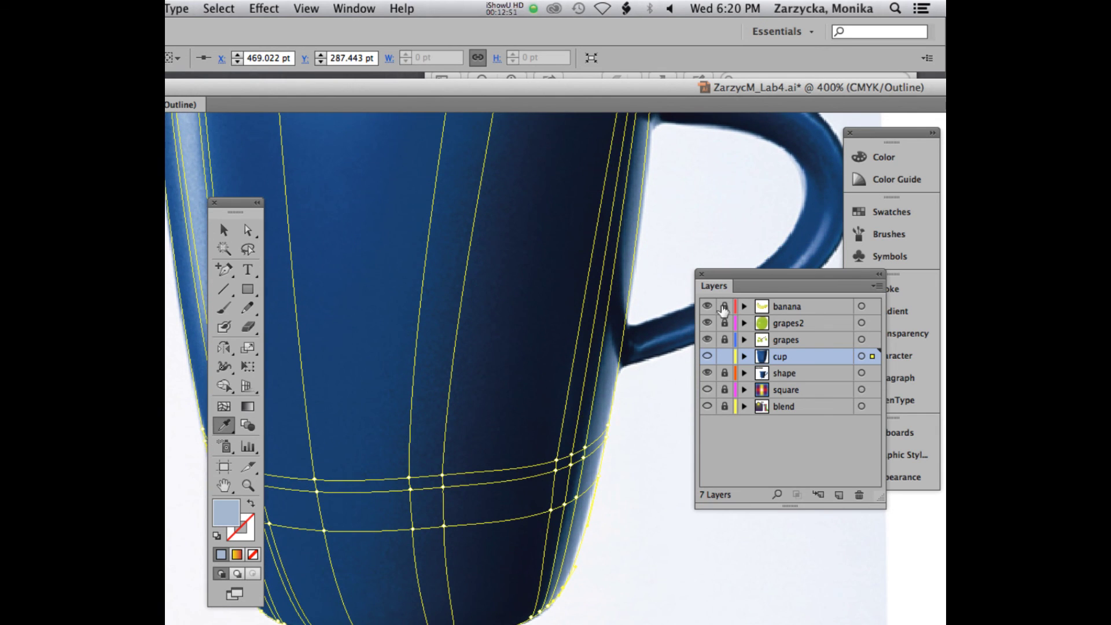
{"action": "left_click", "coordinate": [705, 355]}
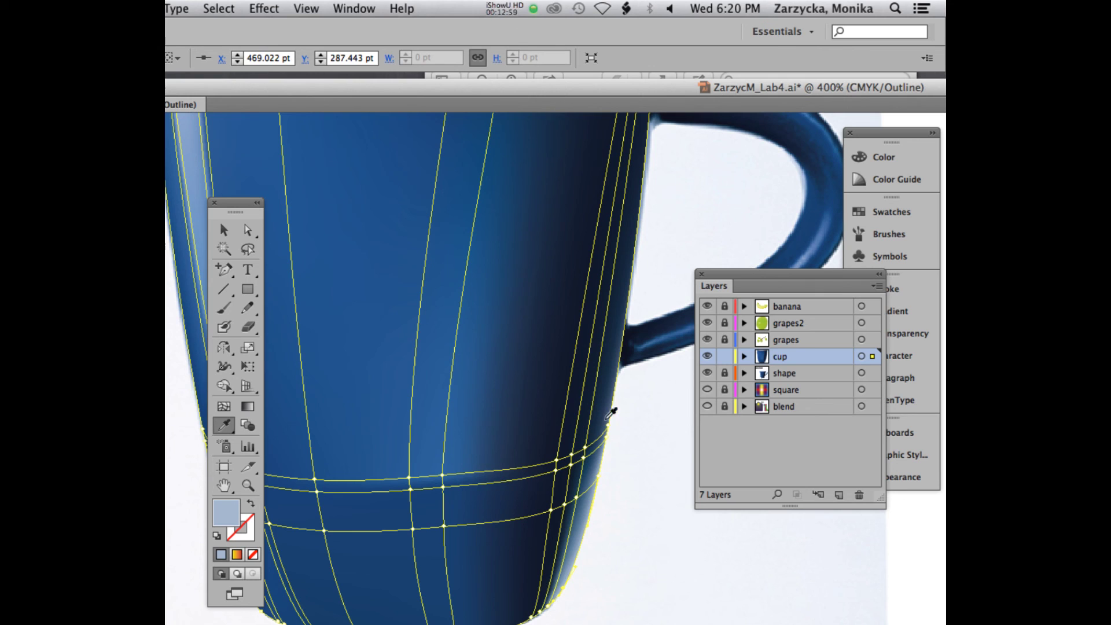
{"action": "left_click", "coordinate": [494, 8]}
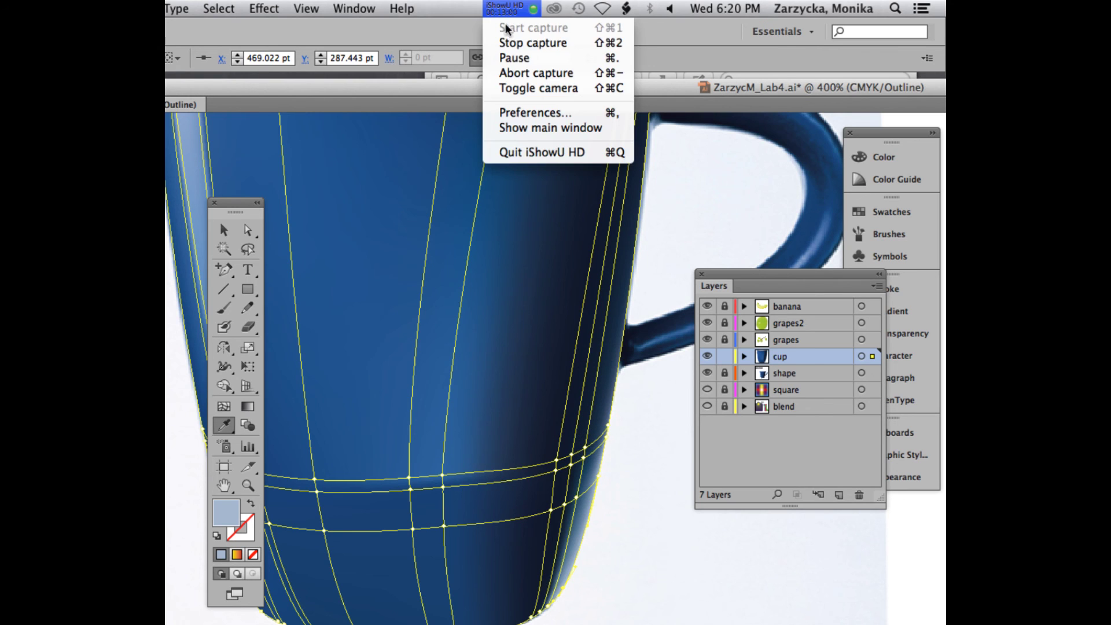
{"action": "left_click", "coordinate": [513, 57]}
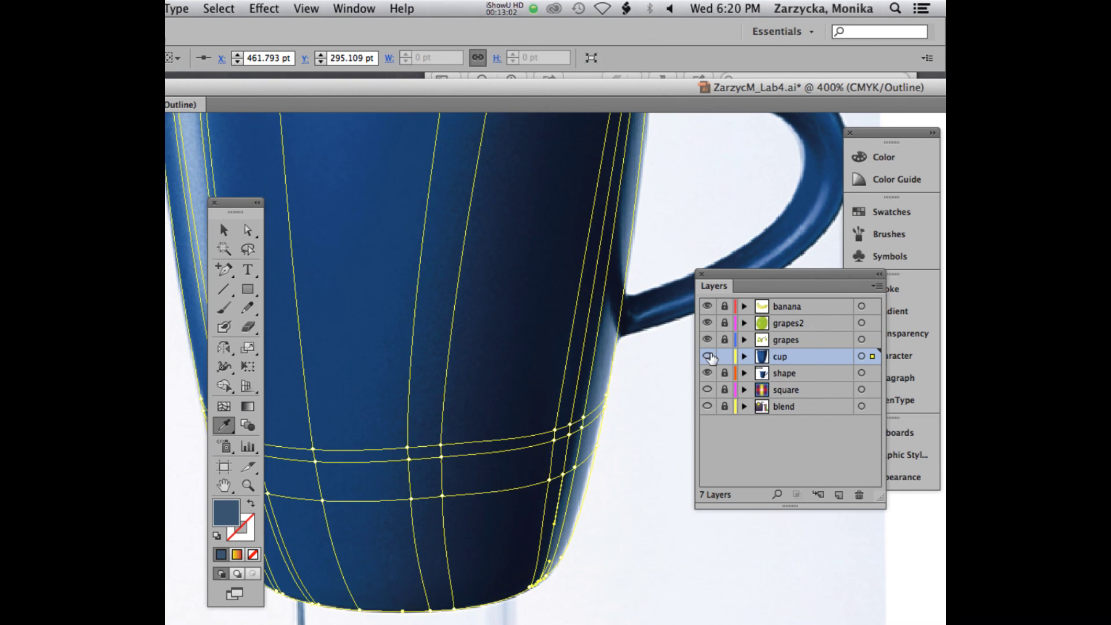
{"action": "left_click", "coordinate": [708, 357], "text": "super"}
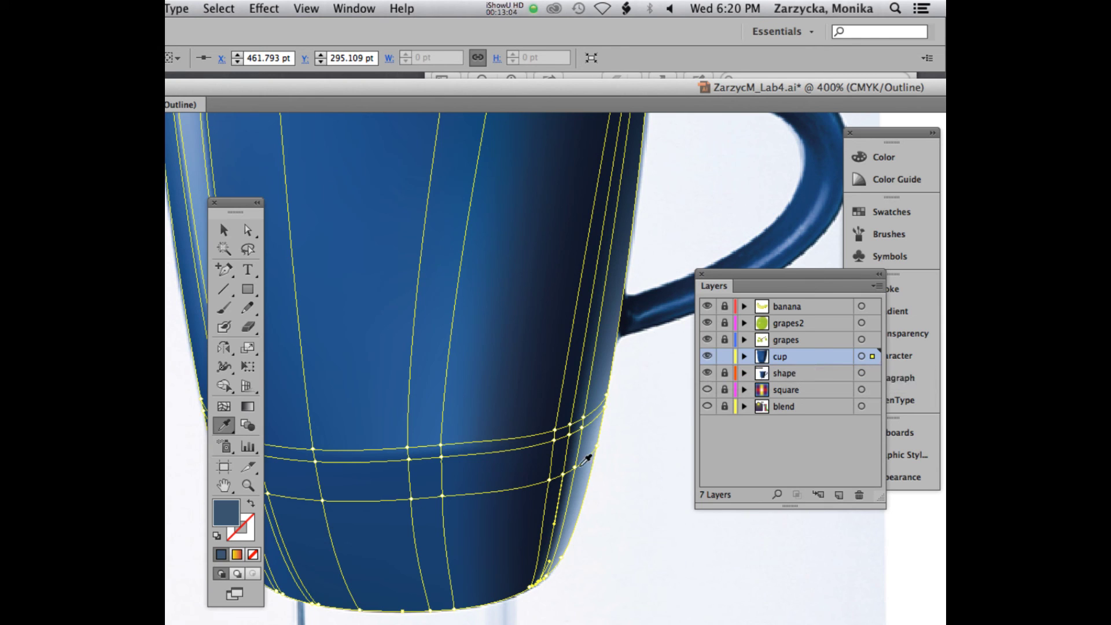
{"action": "left_click", "coordinate": [708, 357], "text": "super"}
{"action": "left_click", "coordinate": [708, 357], "text": "super"}
{"action": "left_click", "coordinate": [504, 8]}
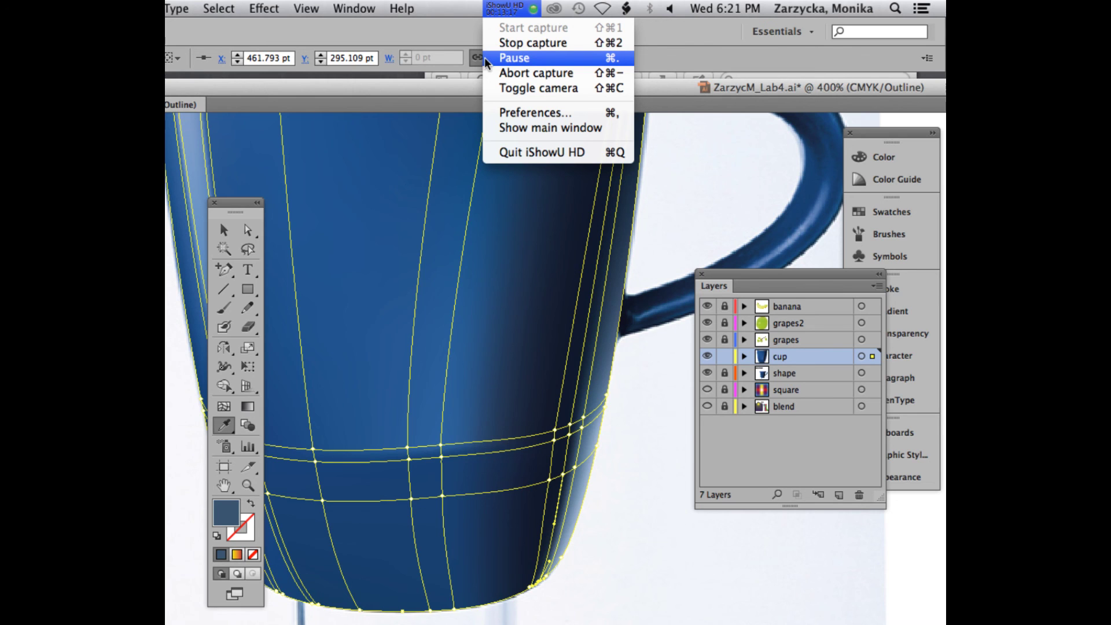
{"action": "left_click", "coordinate": [511, 57]}
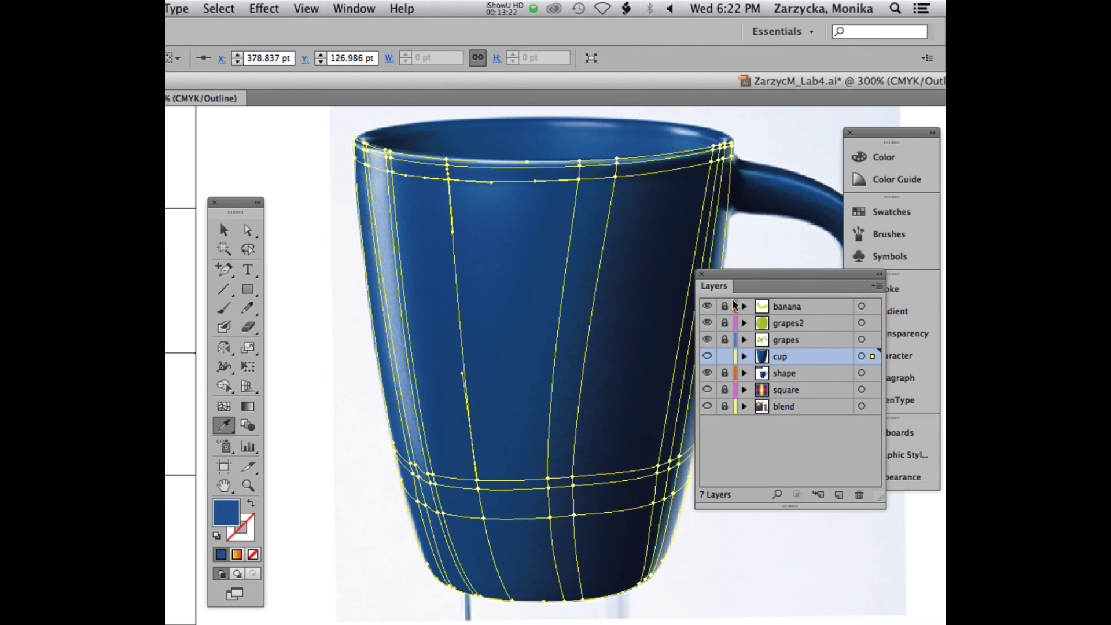
Step: Deselect the mug mesh and switch the cup layer between preview and outline to compare the whole body with the photo
{"action": "left_click", "coordinate": [707, 357], "text": "super"}
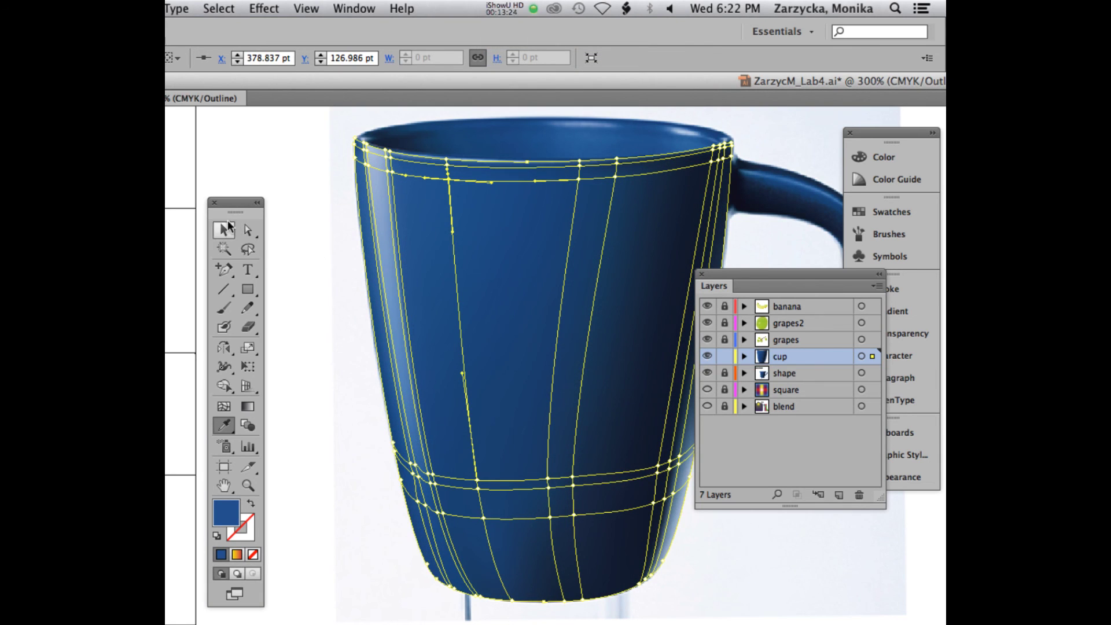
{"action": "left_click", "coordinate": [228, 228]}
{"action": "left_click", "coordinate": [298, 249]}
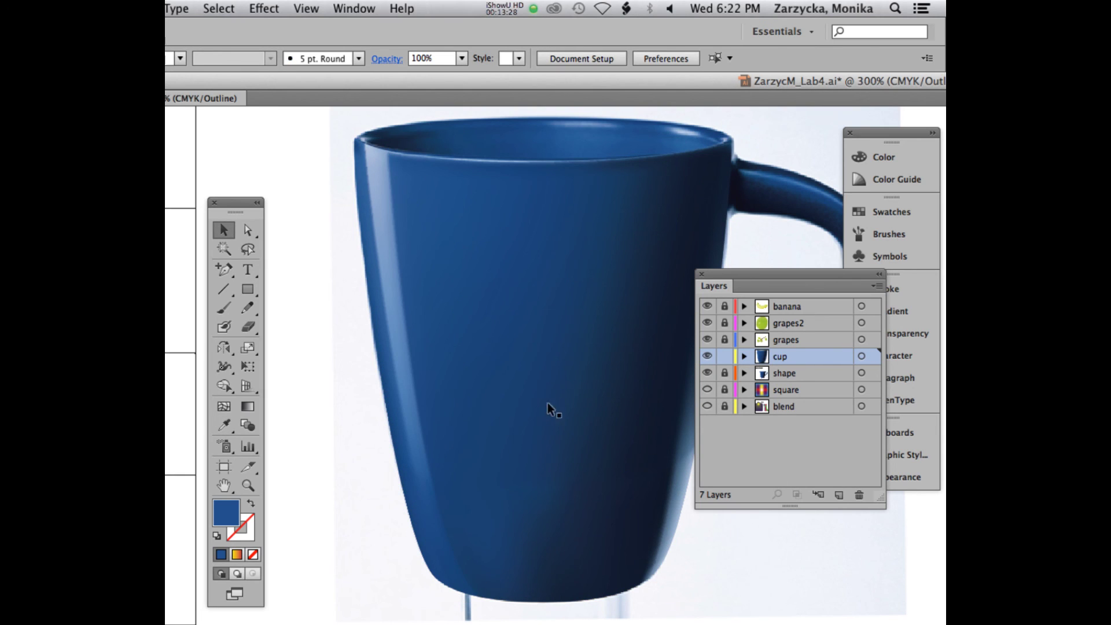
{"action": "left_click_drag", "start_coordinate": [790, 275], "coordinate": [815, 273]}
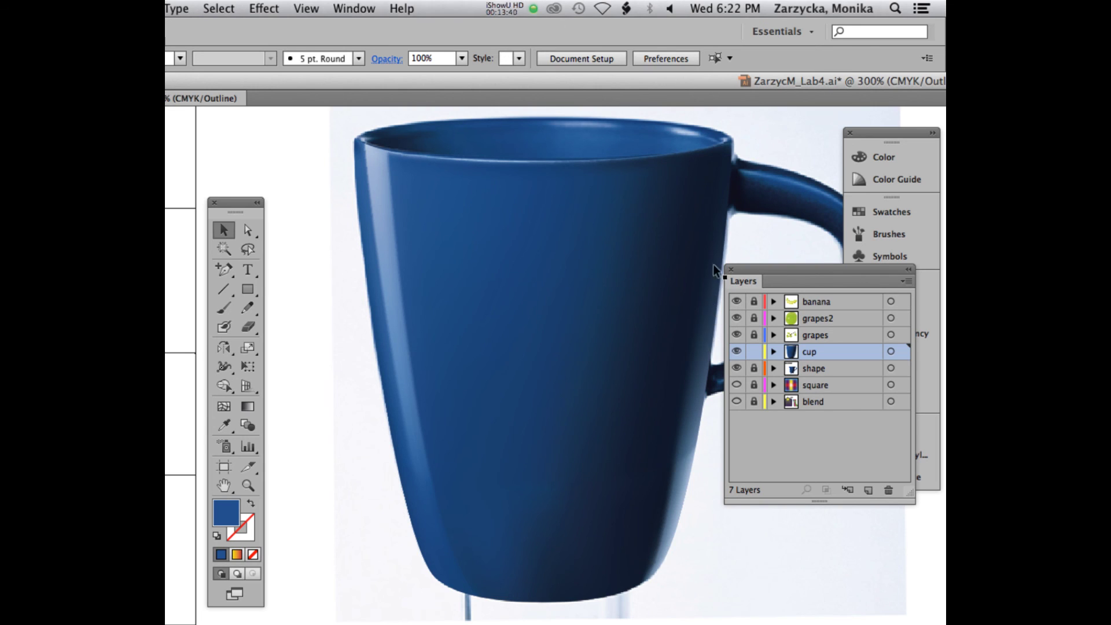
{"action": "left_click", "coordinate": [737, 351], "text": "super"}
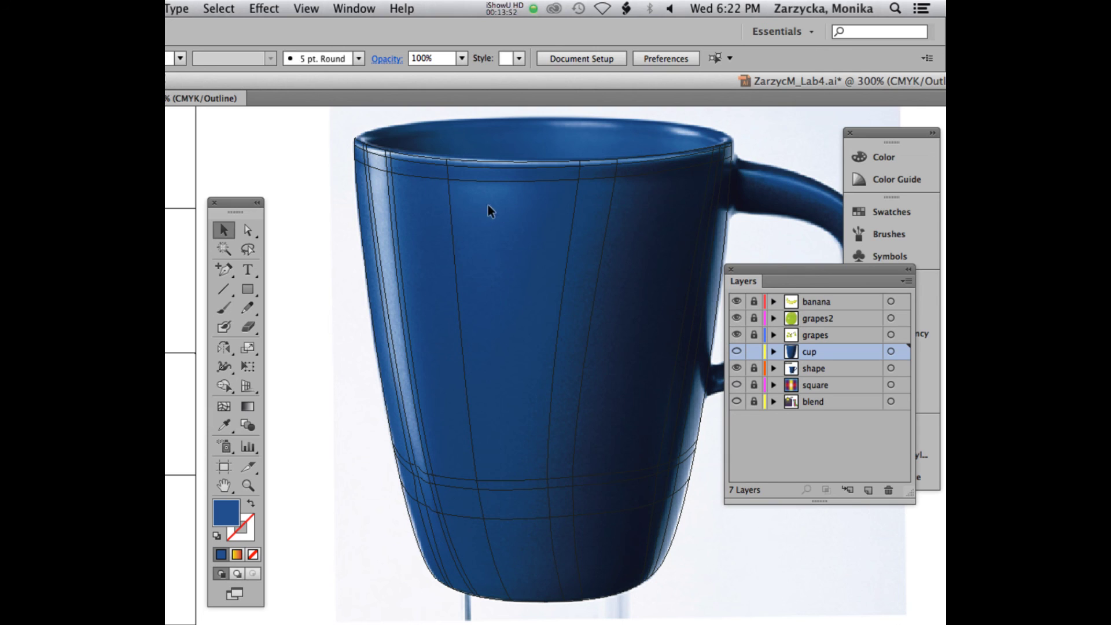
{"action": "left_click", "coordinate": [736, 351], "text": "super"}
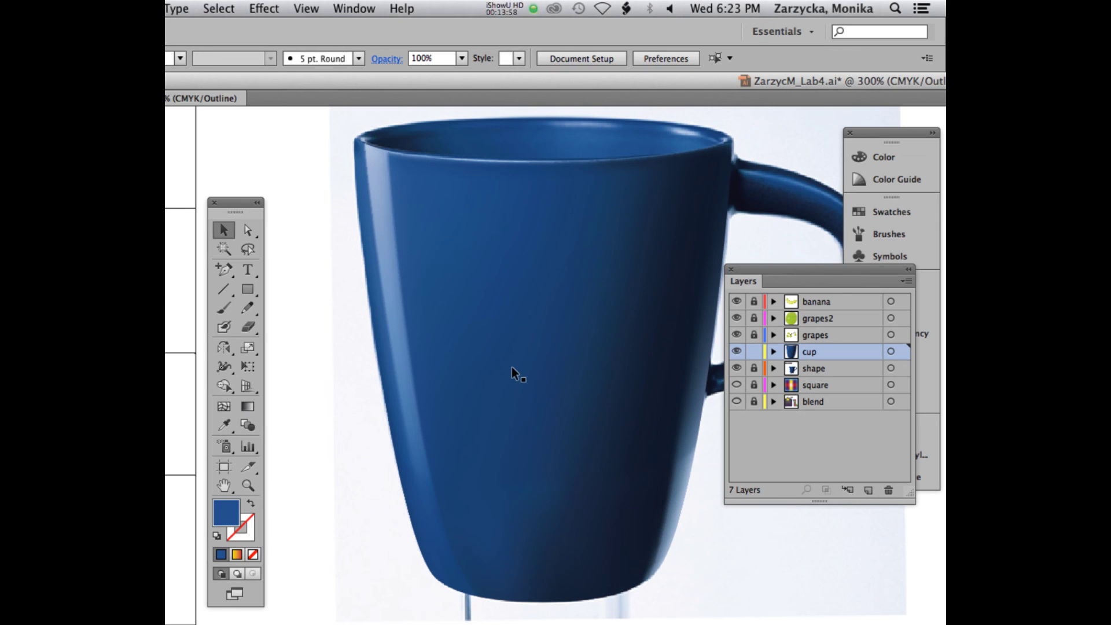
{"action": "left_click", "coordinate": [735, 351], "text": "super"}
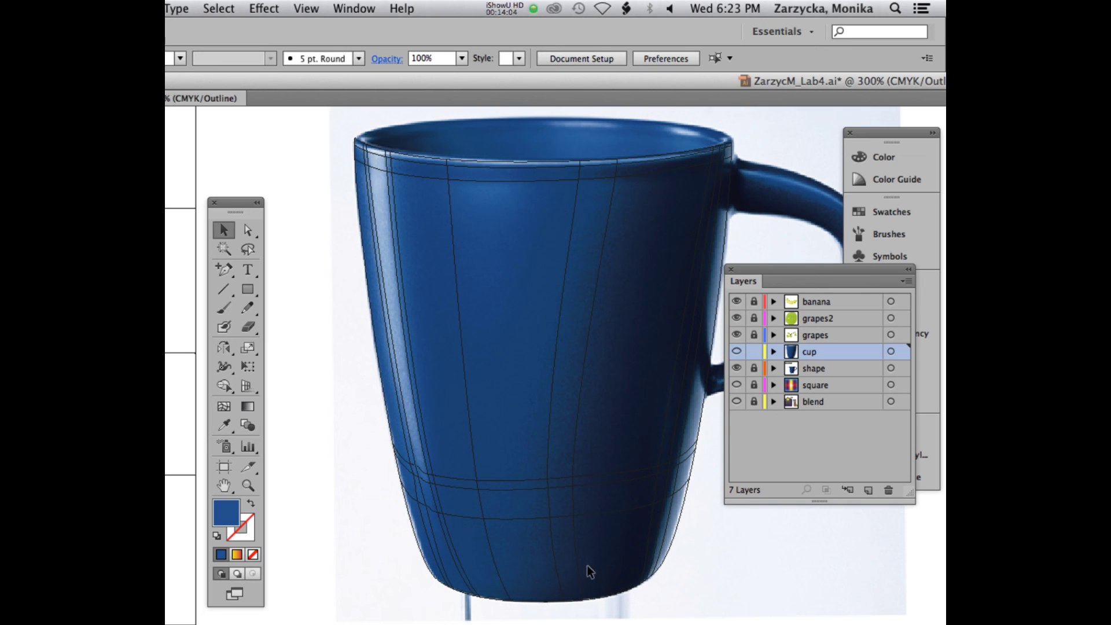
{"action": "left_click", "coordinate": [736, 351], "text": "super"}
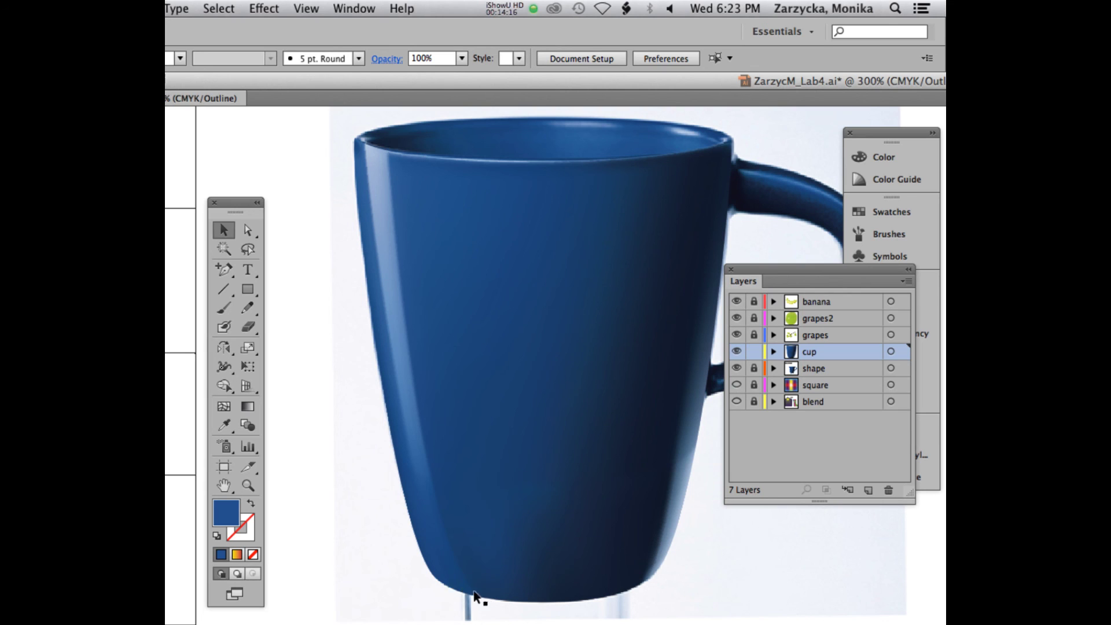
{"action": "left_click", "coordinate": [737, 351], "text": "super"}
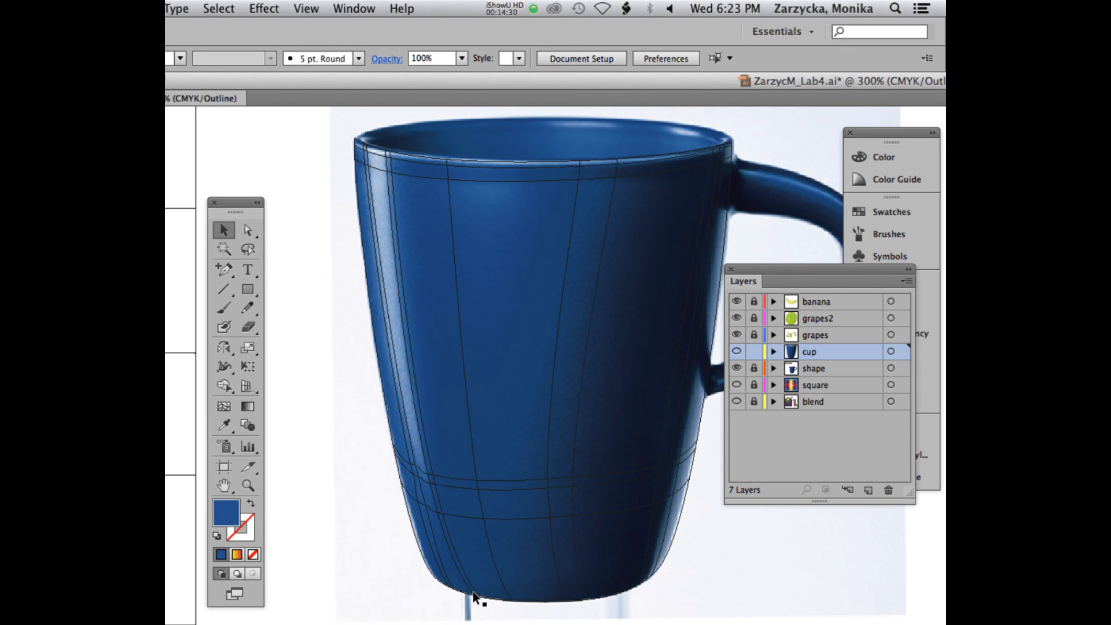
Step: Recolour the two neighbouring mesh points on the mug's base edge above the glass's left side with blue sampled from the photo
{"action": "key", "text": "a"}
{"action": "key", "text": "super+equal"}
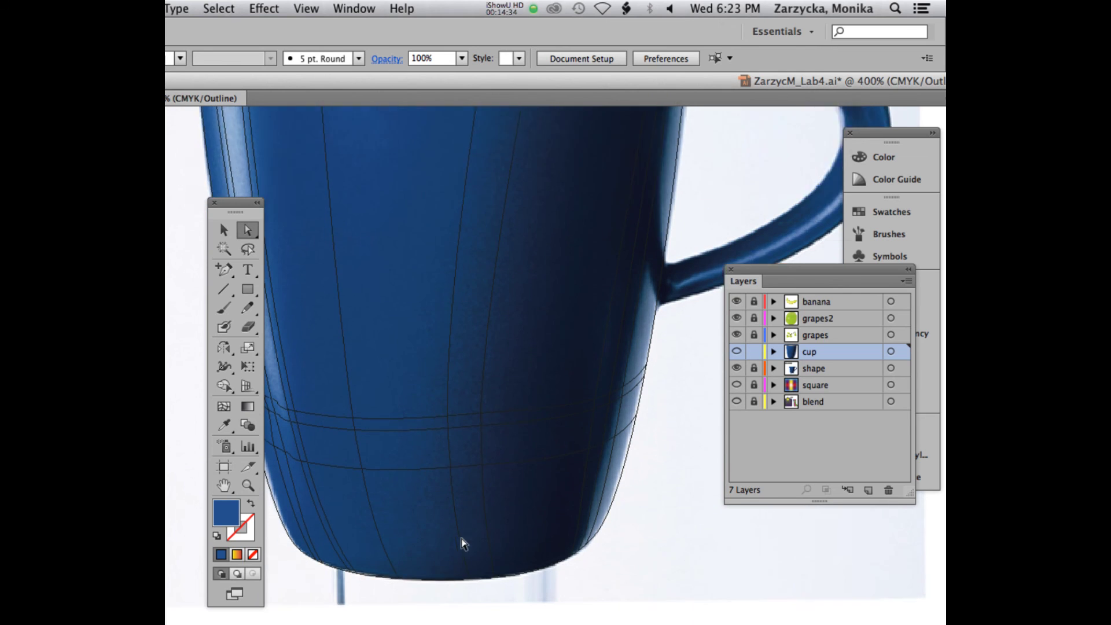
{"action": "left_click_drag", "start_coordinate": [364, 77], "coordinate": [447, 96]}
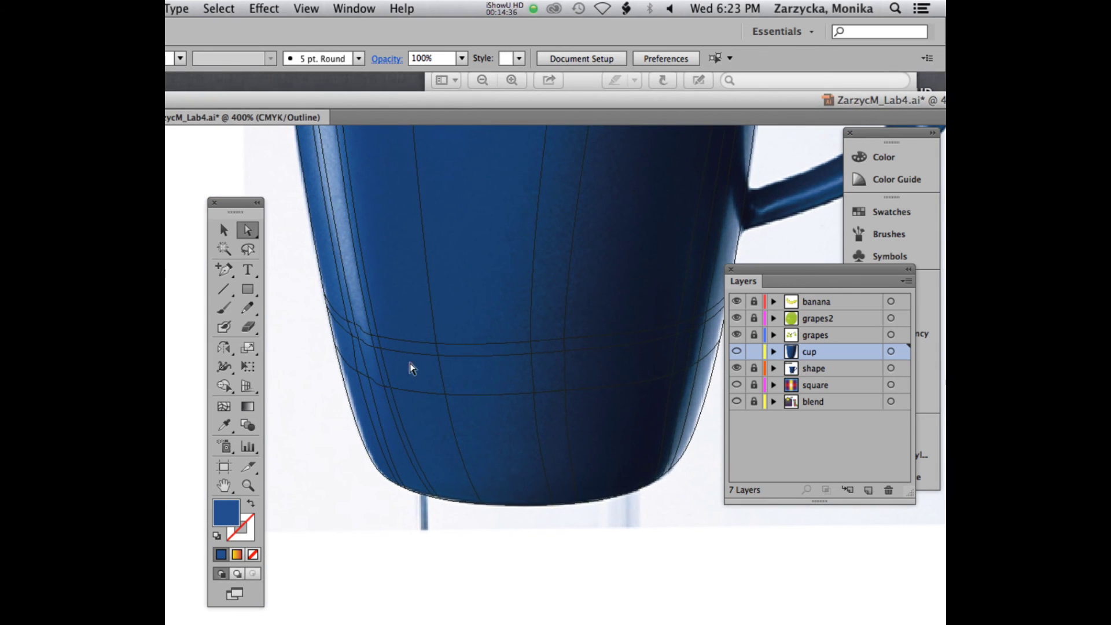
{"action": "left_click", "coordinate": [434, 500]}
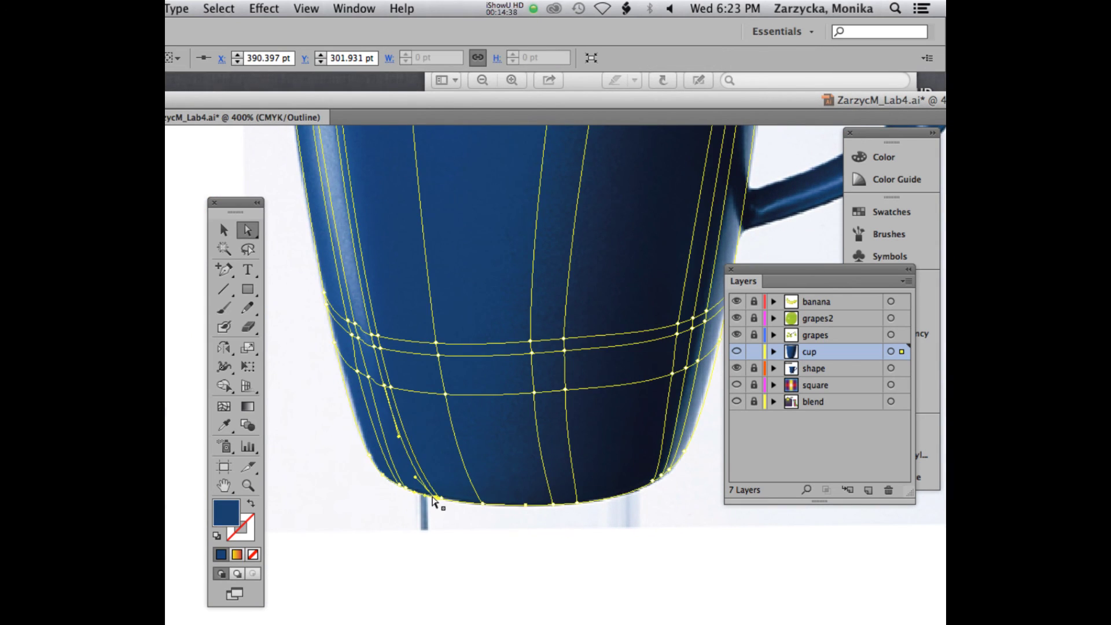
{"action": "left_click_drag", "start_coordinate": [440, 502], "coordinate": [442, 503]}
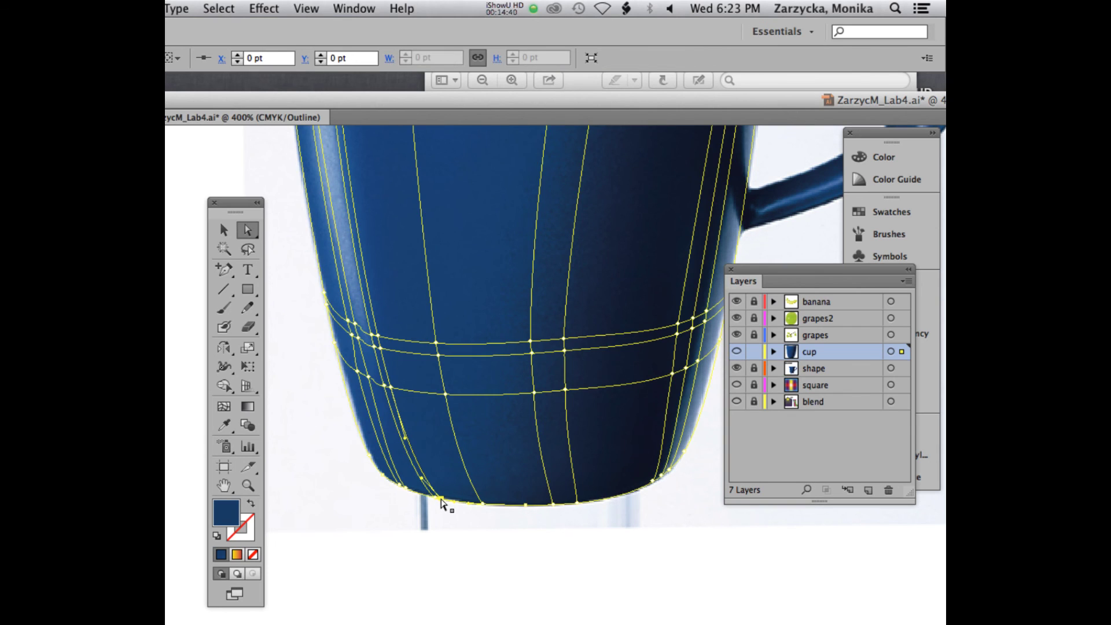
{"action": "key", "text": "i"}
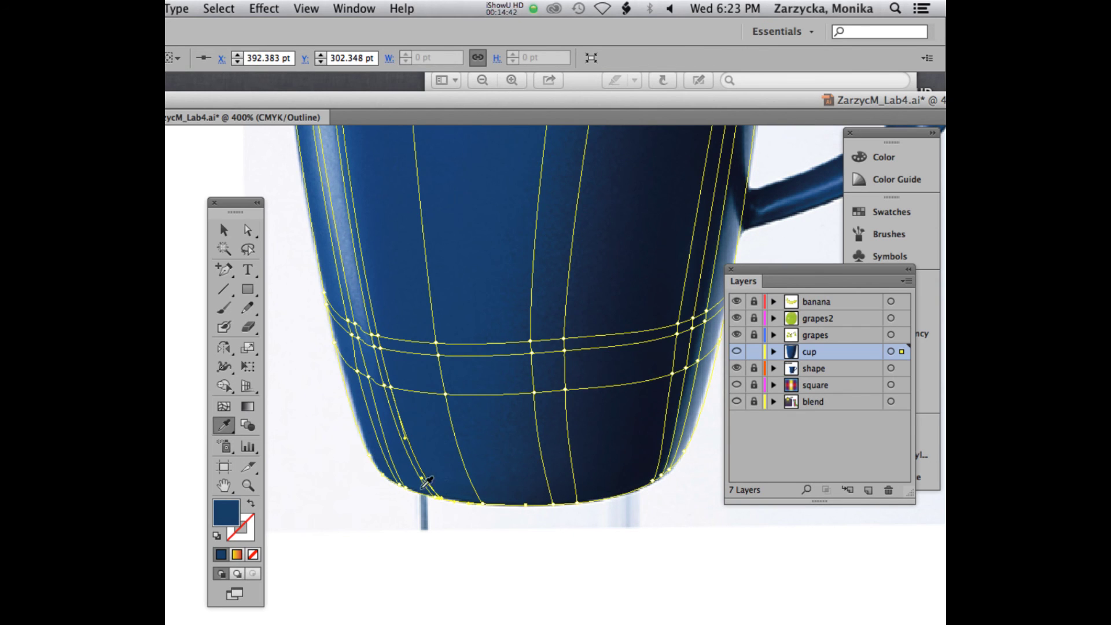
Step: Recolour the four mesh points where the left highlight's vertical lines cross the lowest horizontal mesh line with blues sampled from the photo
{"action": "key", "text": "a"}
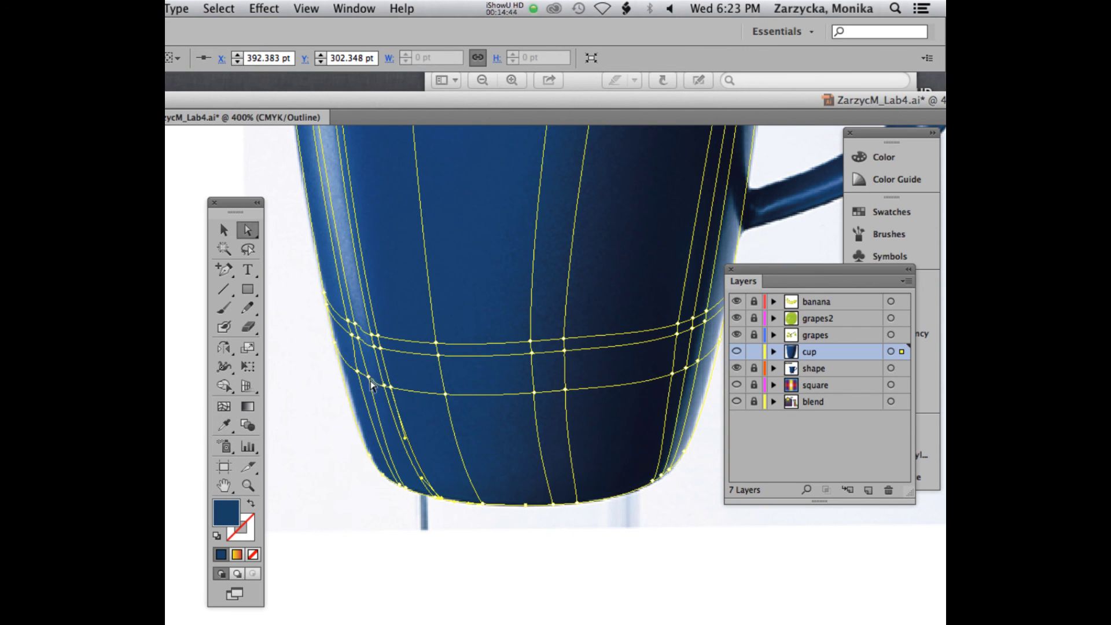
{"action": "left_click", "coordinate": [376, 382]}
{"action": "key", "text": "i"}
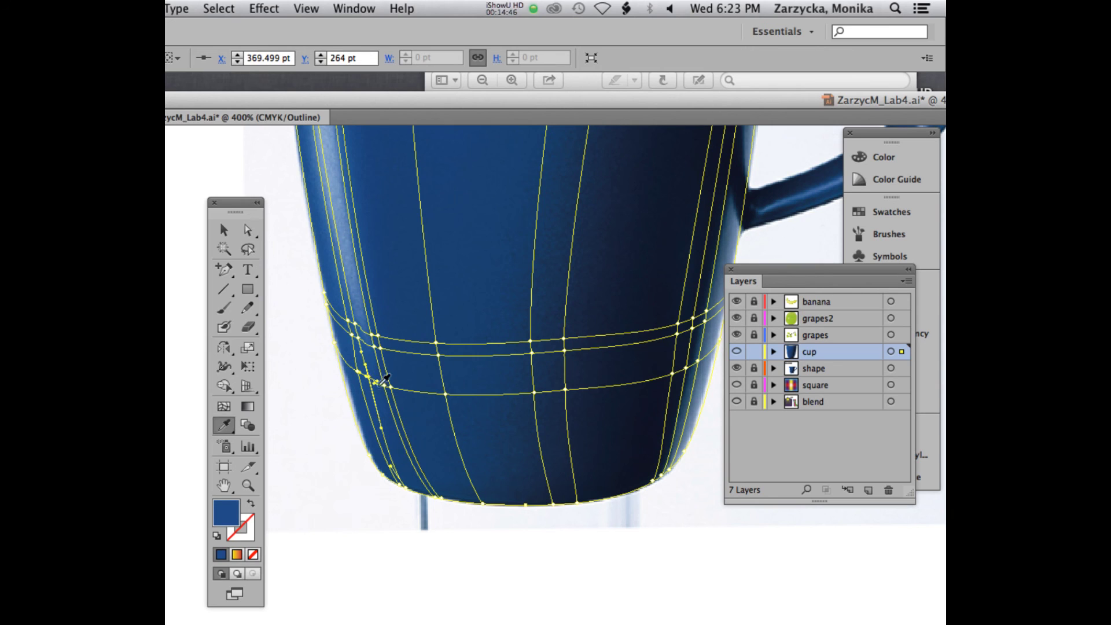
{"action": "key", "text": "a"}
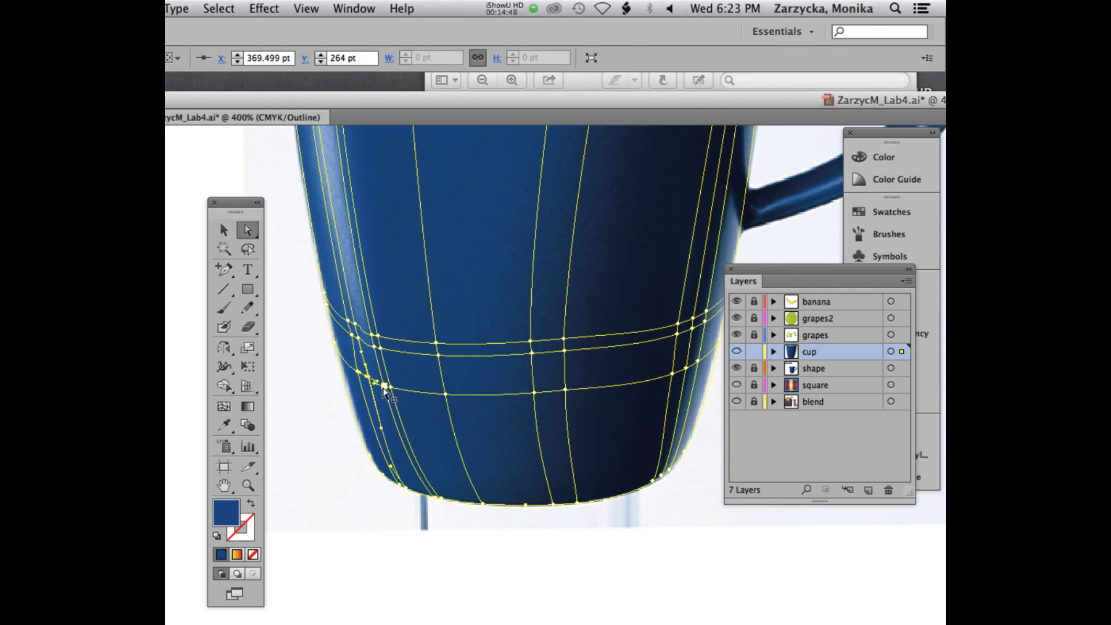
{"action": "left_click_drag", "start_coordinate": [376, 382], "coordinate": [388, 388]}
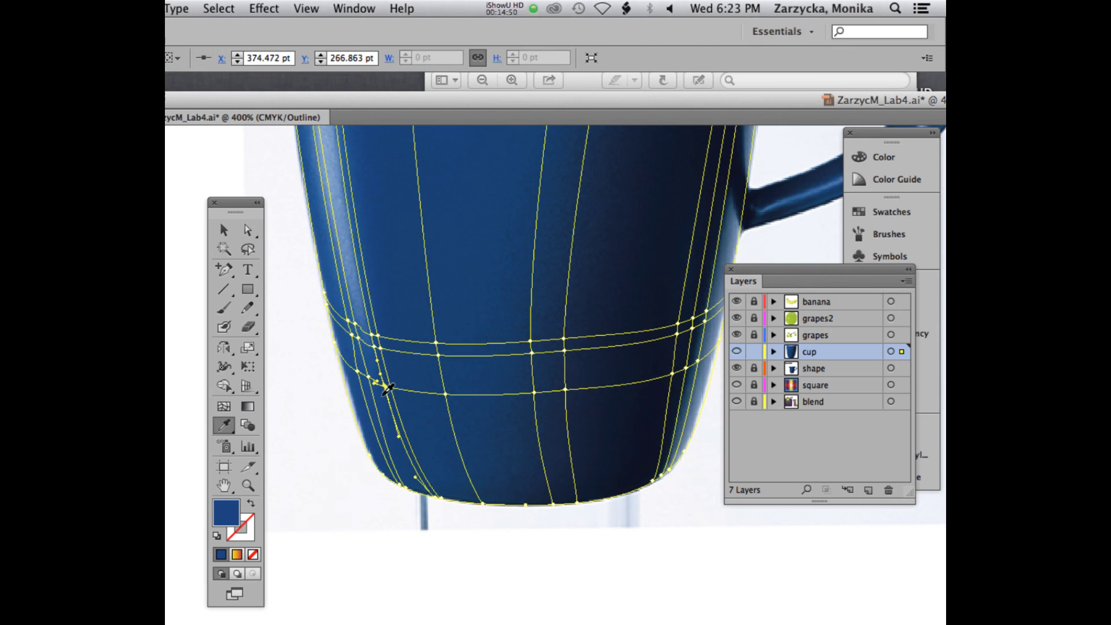
{"action": "left_click_drag", "start_coordinate": [388, 386], "coordinate": [394, 389]}
{"action": "key", "text": "i"}
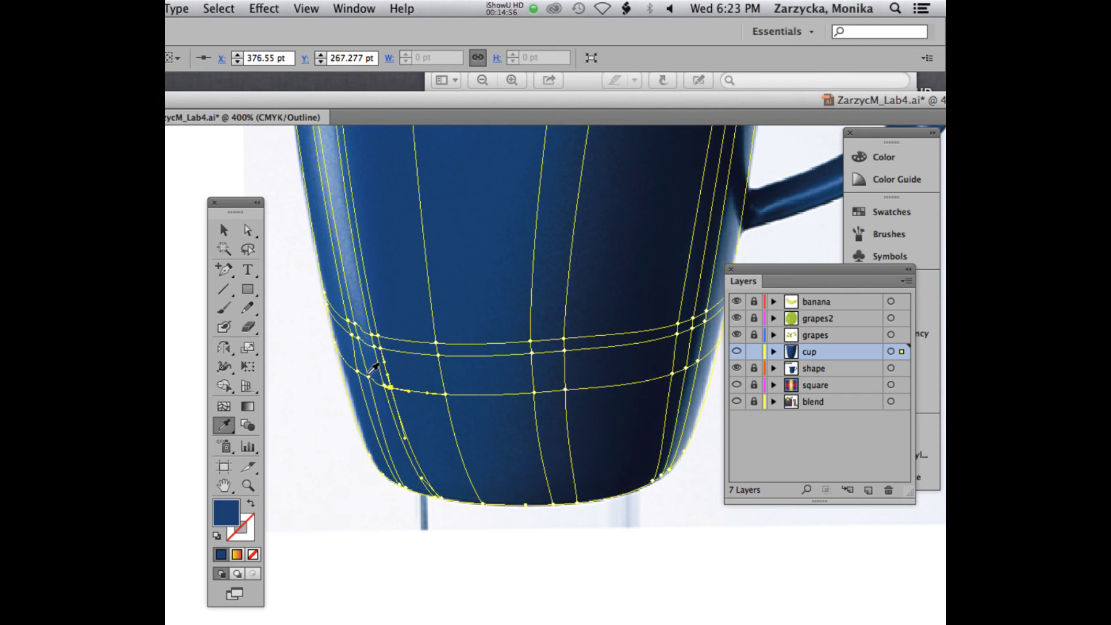
{"action": "key", "text": "a"}
{"action": "left_click", "coordinate": [364, 375]}
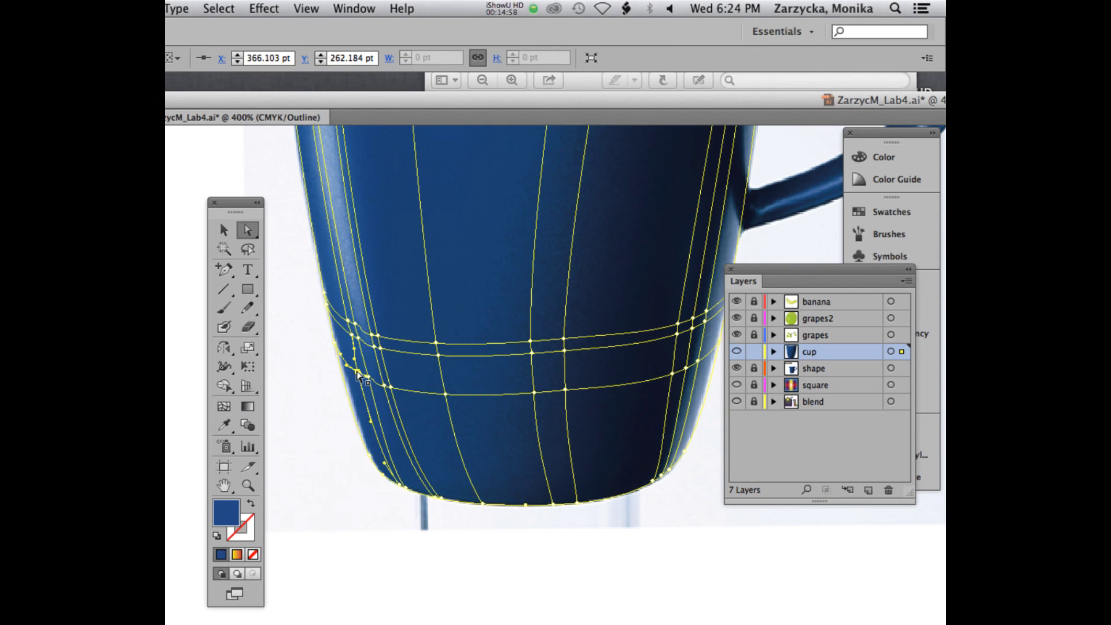
{"action": "key", "text": "i"}
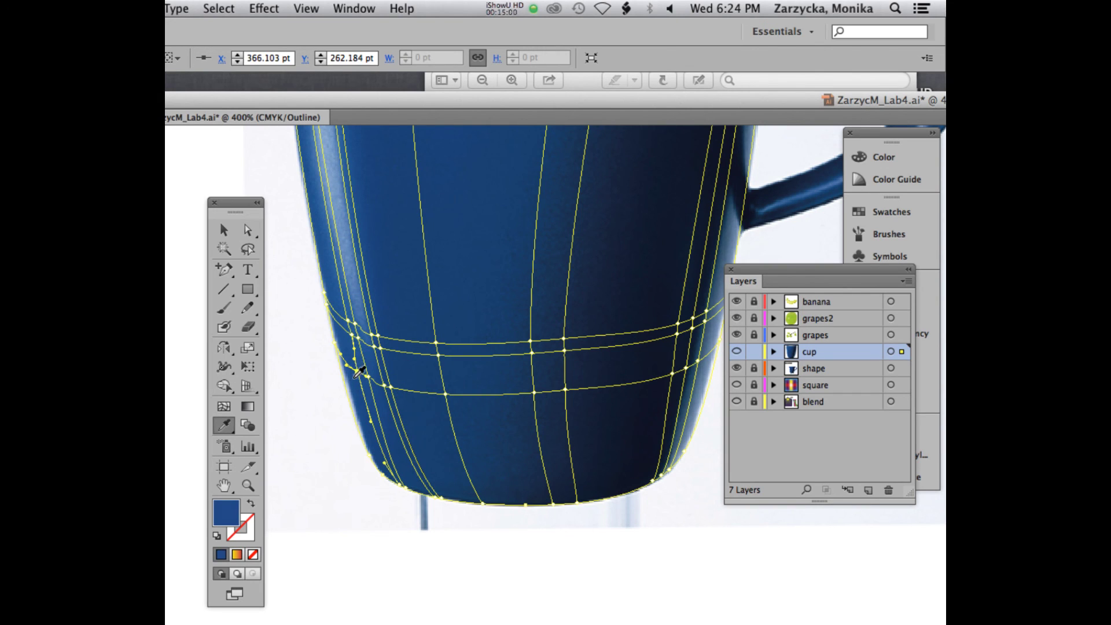
Step: Recolour the innermost and outermost left highlight mesh points on the second-lowest horizontal line with blues sampled from the photo
{"action": "key", "text": "a"}
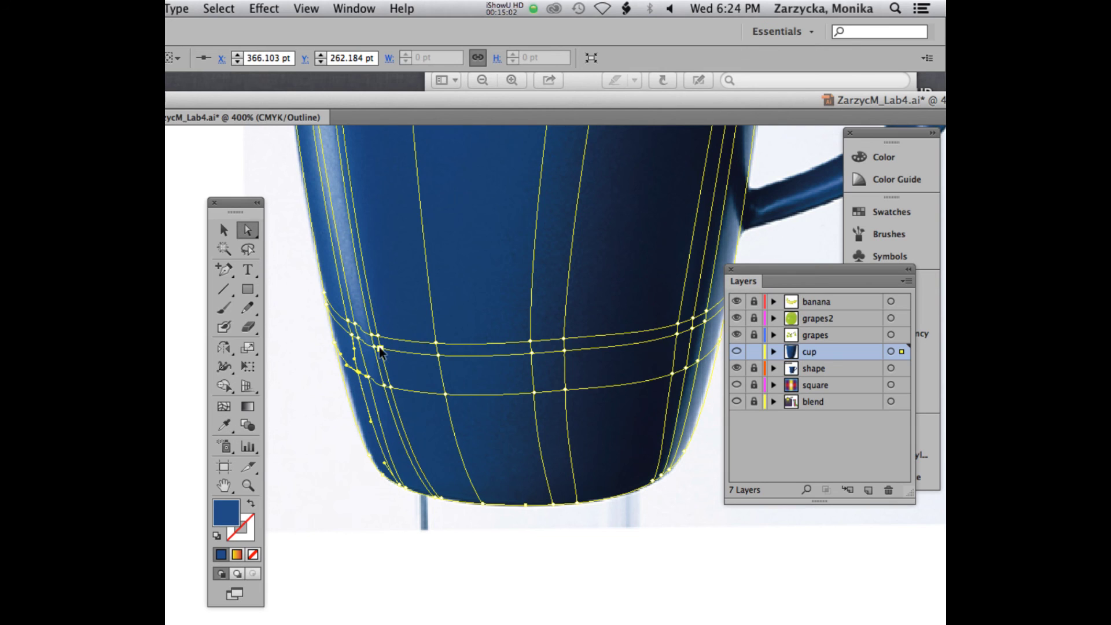
{"action": "left_click", "coordinate": [380, 350]}
{"action": "key", "text": "i"}
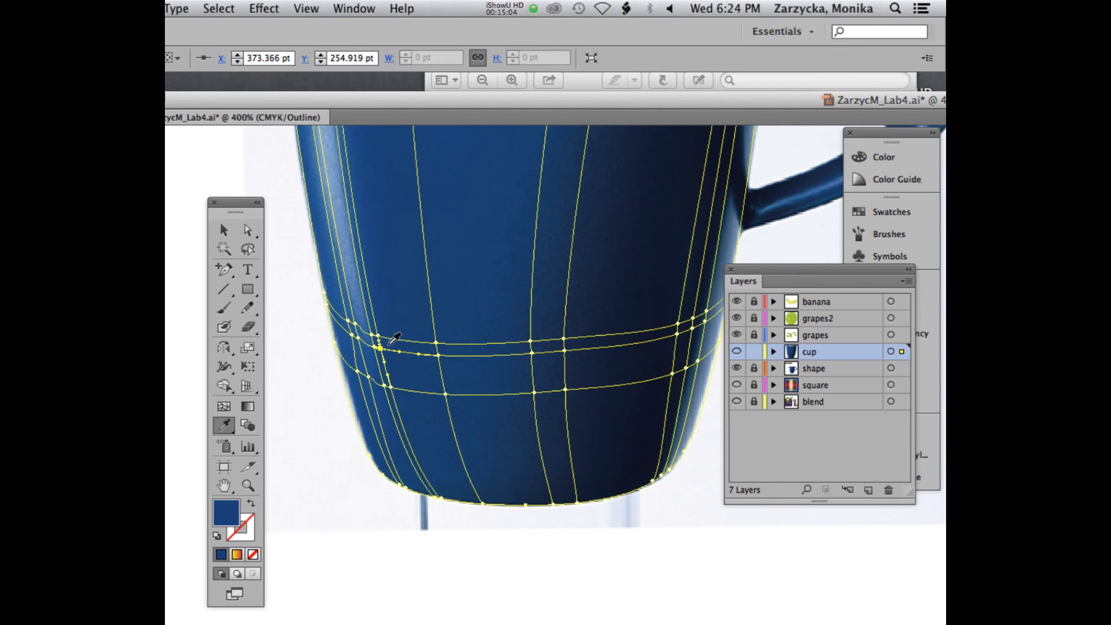
{"action": "key", "text": "a"}
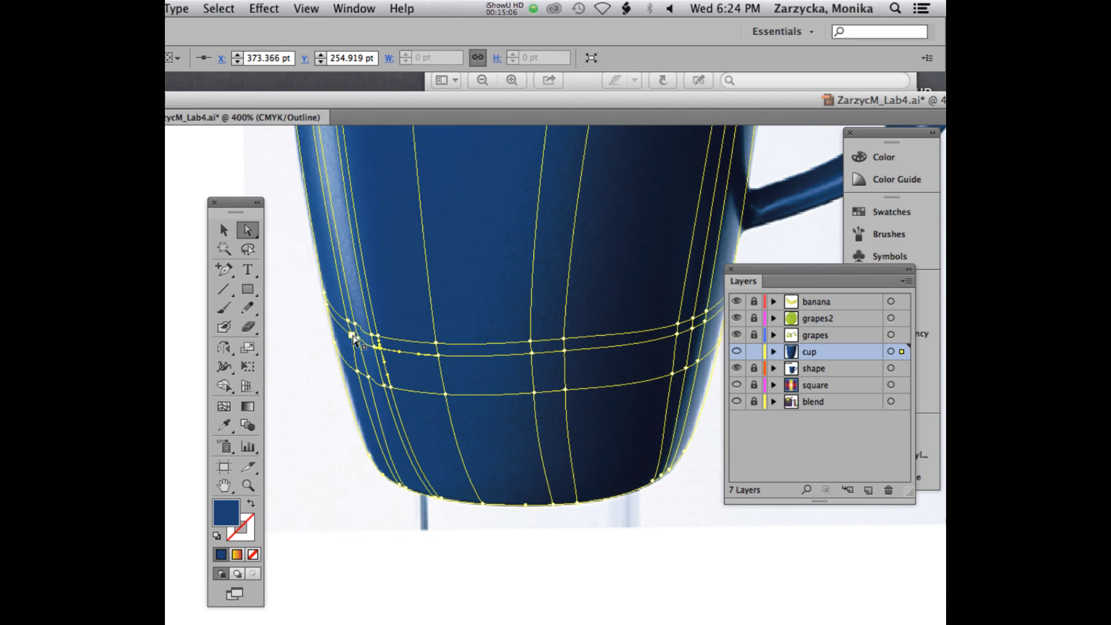
{"action": "left_click", "coordinate": [350, 336]}
{"action": "key", "text": "i"}
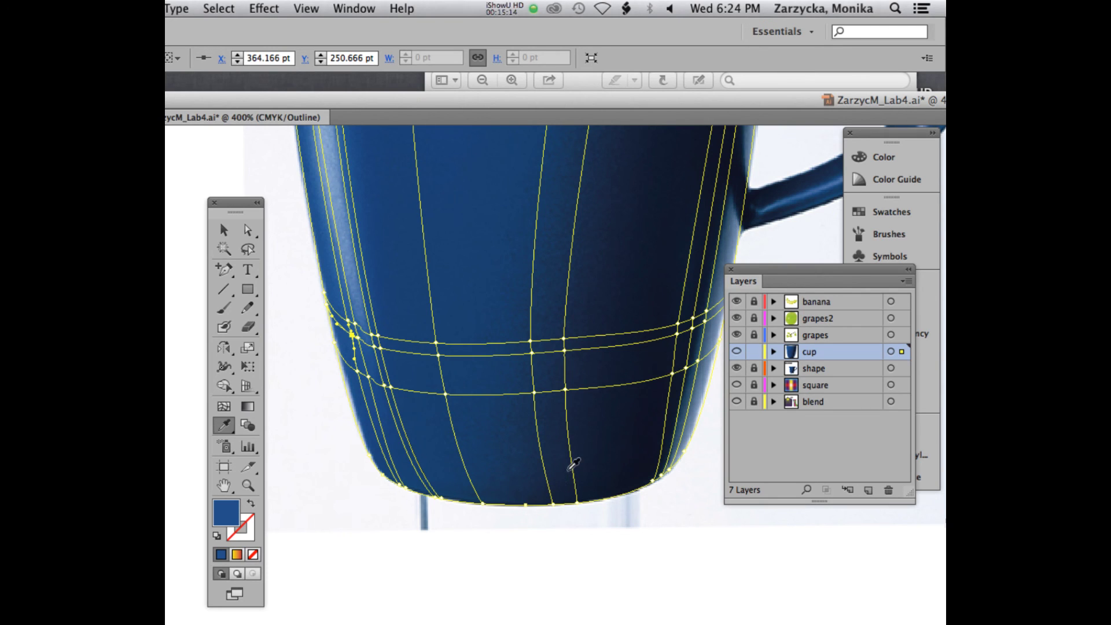
Step: Move the base point of the left central vertical mesh line slightly left and straighten the lower part of that line
{"action": "left_click", "coordinate": [247, 230]}
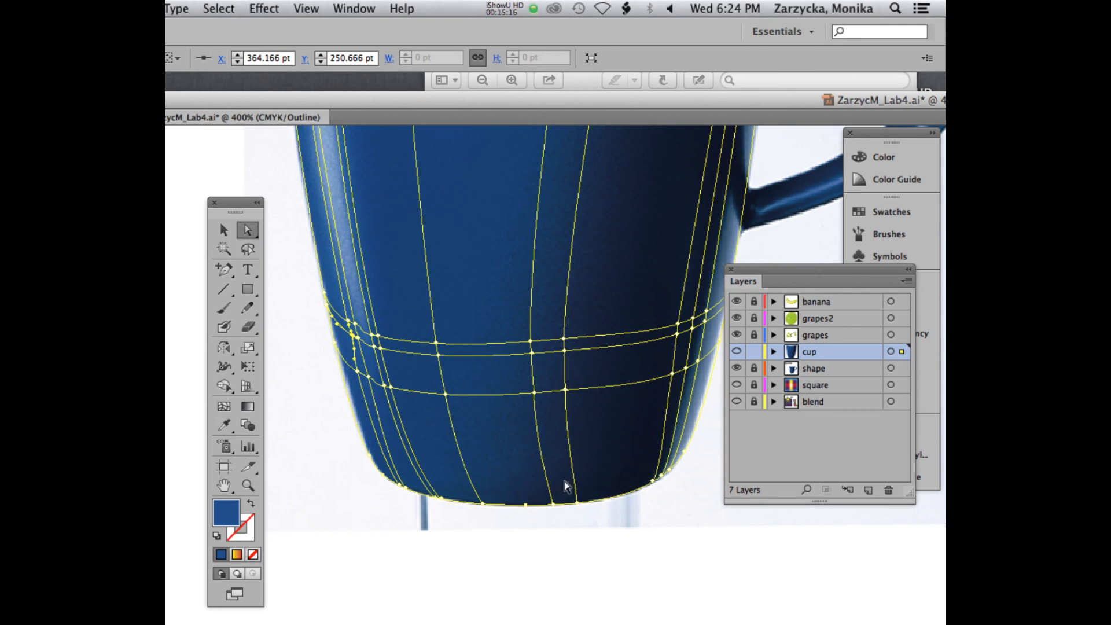
{"action": "left_click", "coordinate": [553, 506]}
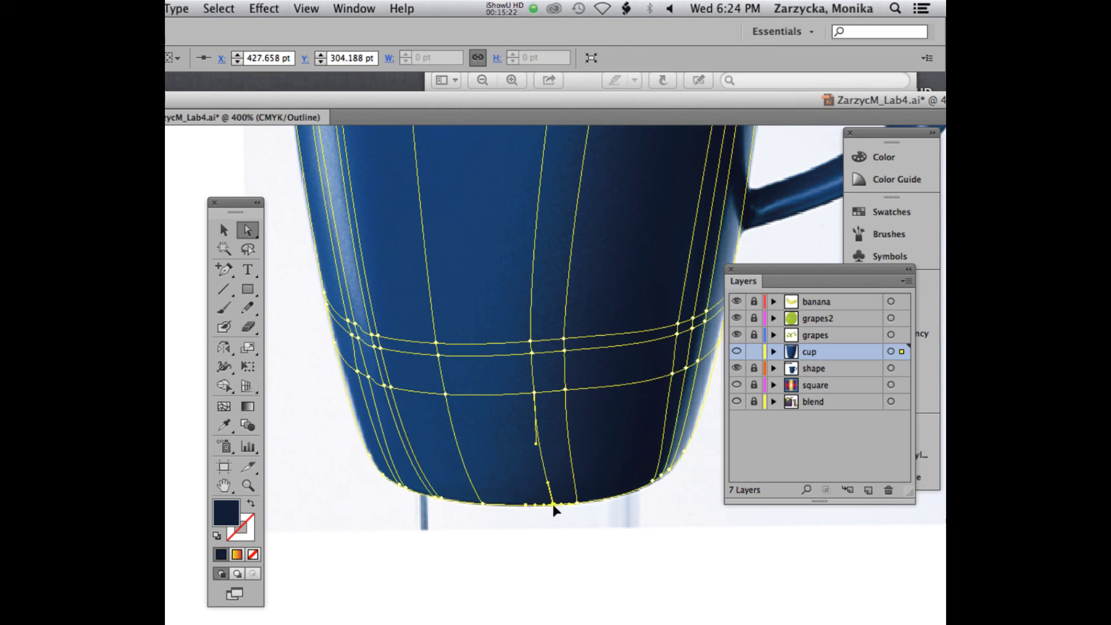
{"action": "left_click_drag", "start_coordinate": [554, 506], "coordinate": [552, 567]}
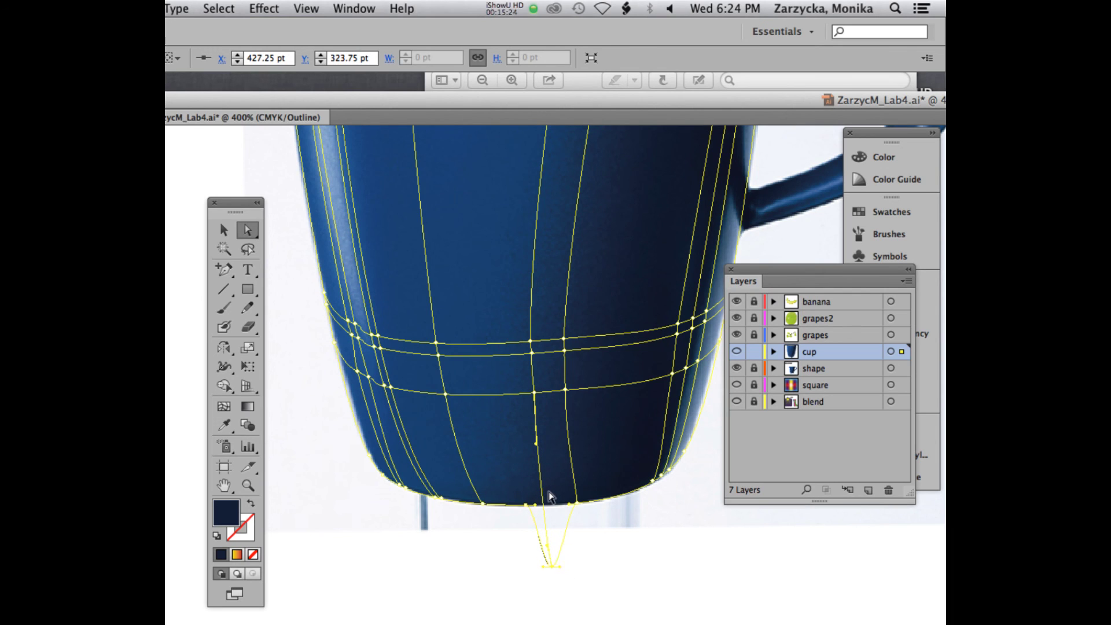
{"action": "key", "text": "super+z"}
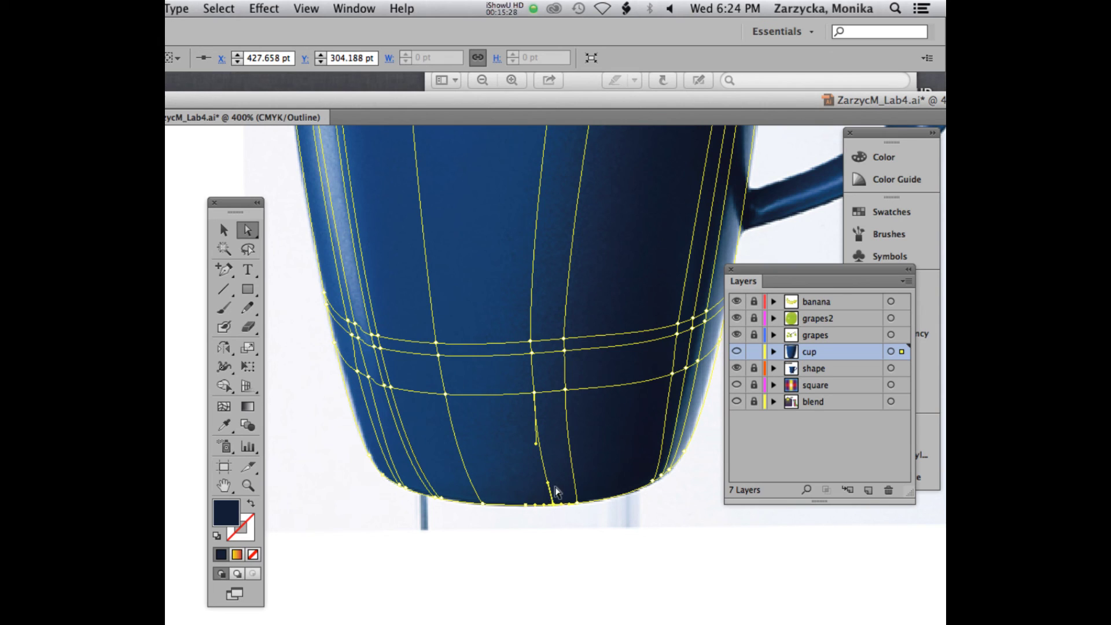
{"action": "left_click_drag", "start_coordinate": [554, 507], "coordinate": [533, 508]}
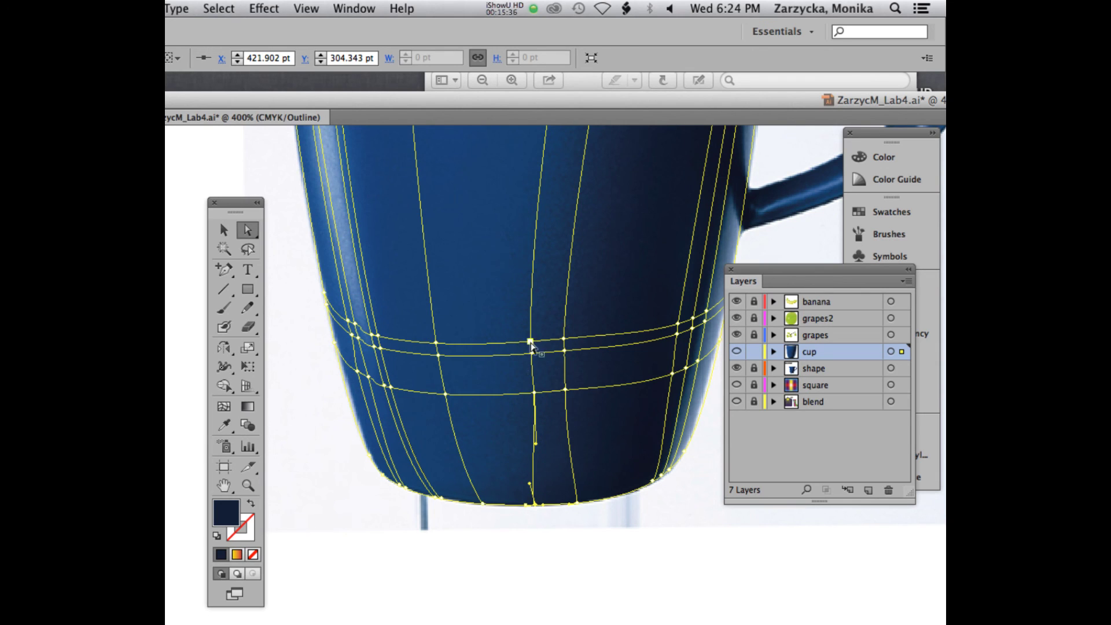
{"action": "left_click", "coordinate": [535, 446]}
{"action": "left_click", "coordinate": [532, 394]}
{"action": "left_click_drag", "start_coordinate": [532, 395], "coordinate": [531, 347]}
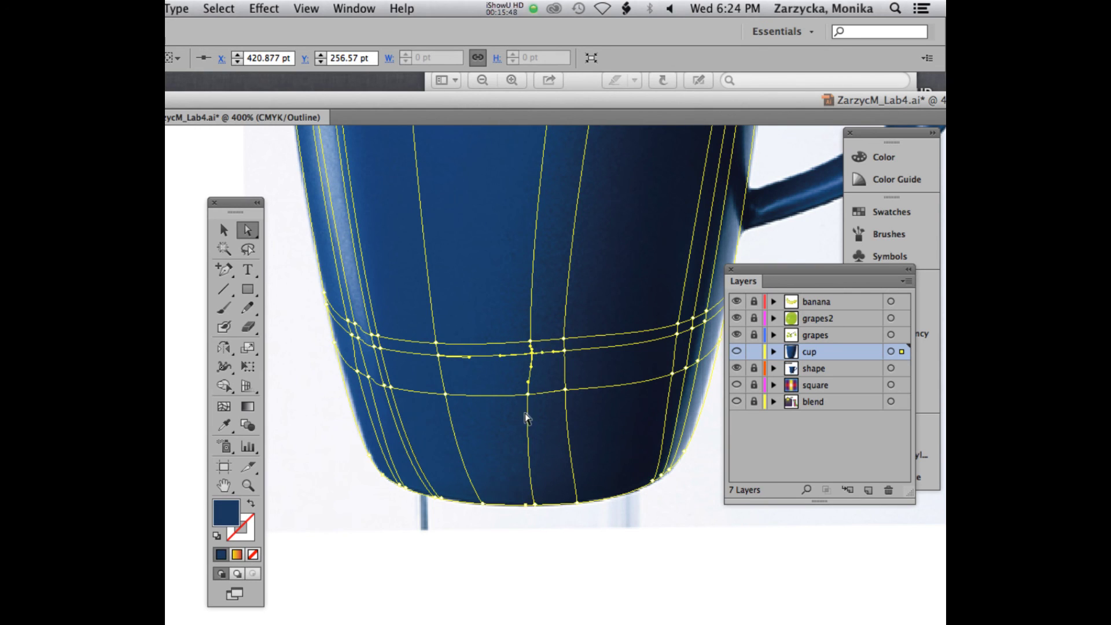
Step: Add a horizontal mesh line just above the mug's base and raise its points on the two central vertical lines
{"action": "left_click", "coordinate": [225, 407]}
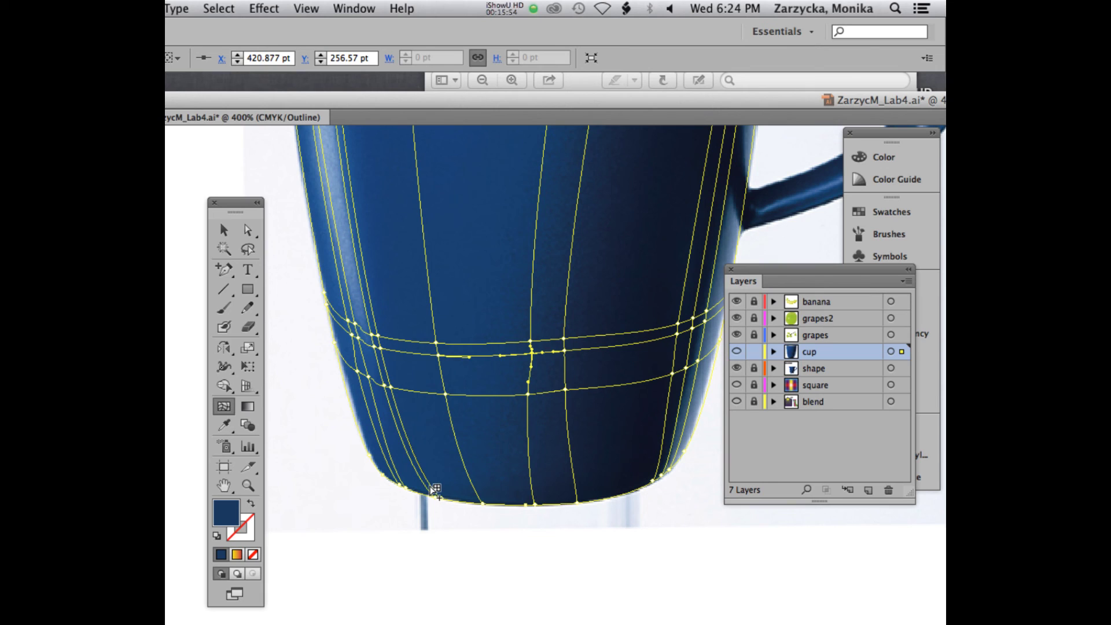
{"action": "left_click", "coordinate": [434, 488]}
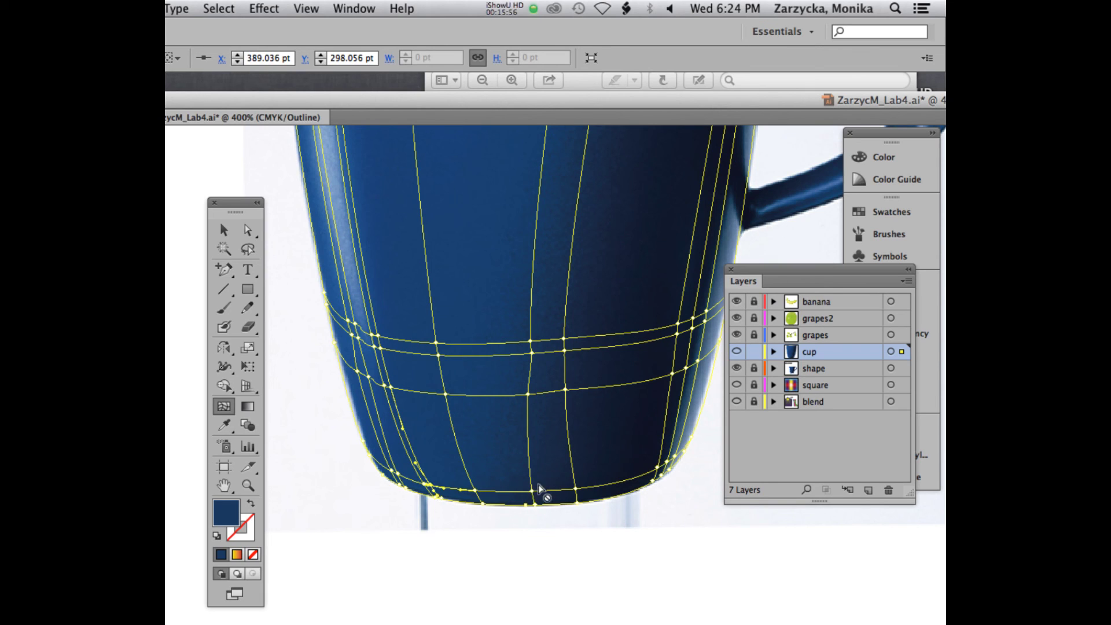
{"action": "left_click", "coordinate": [244, 230]}
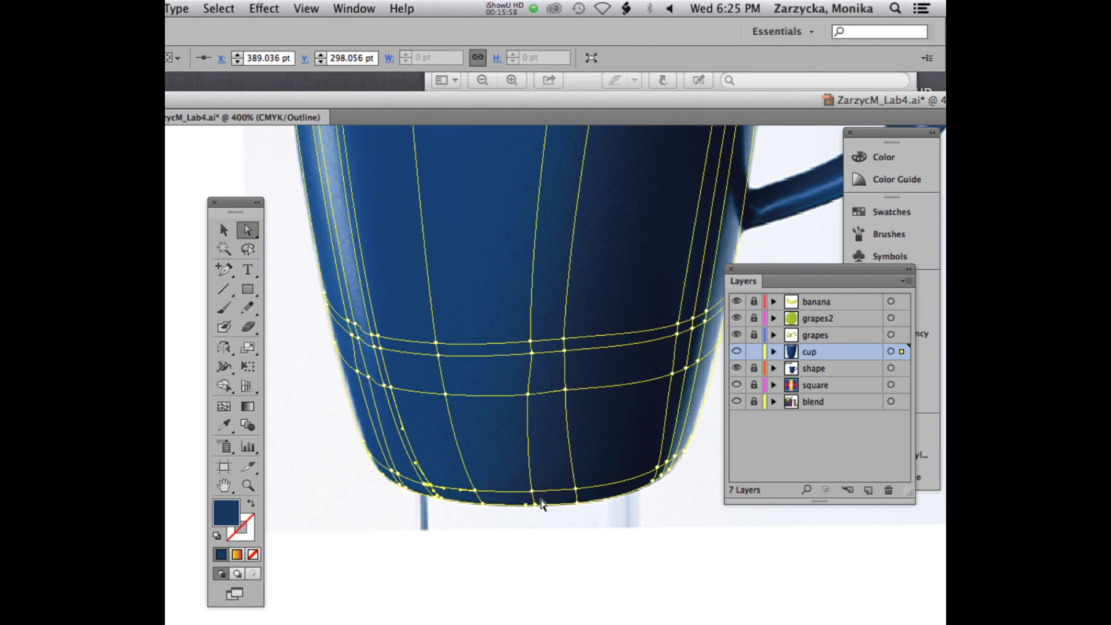
{"action": "left_click_drag", "start_coordinate": [529, 491], "coordinate": [575, 481]}
{"action": "left_click", "coordinate": [575, 481]}
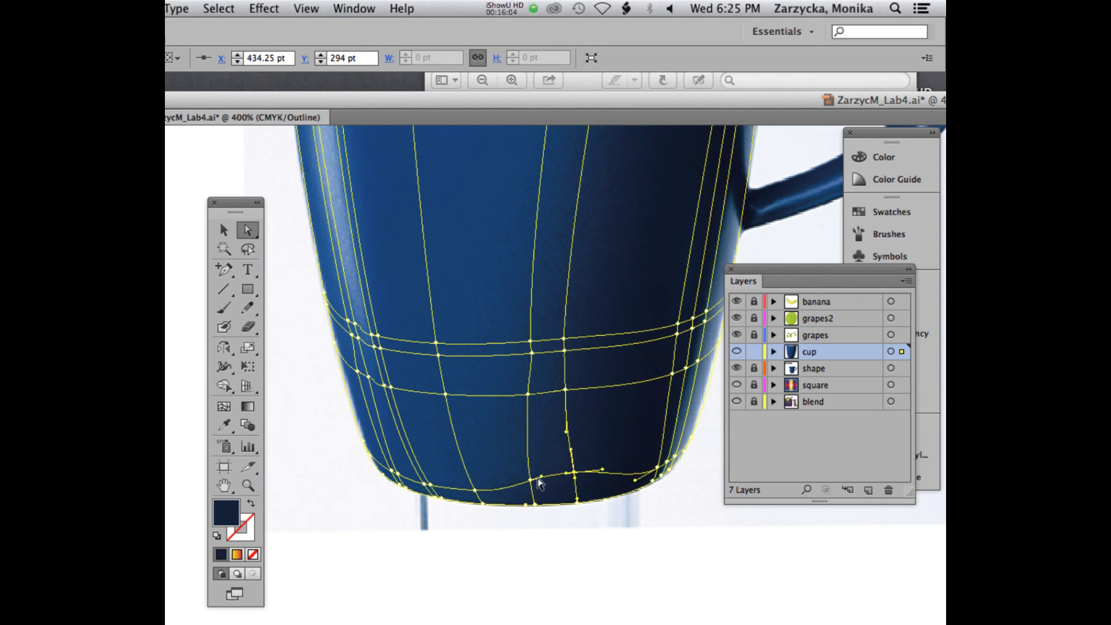
Step: Recolour the lowest horizontal line's mesh points on the two central verticals and the next vertical to their left with blues sampled from the photo
{"action": "left_click", "coordinate": [473, 492]}
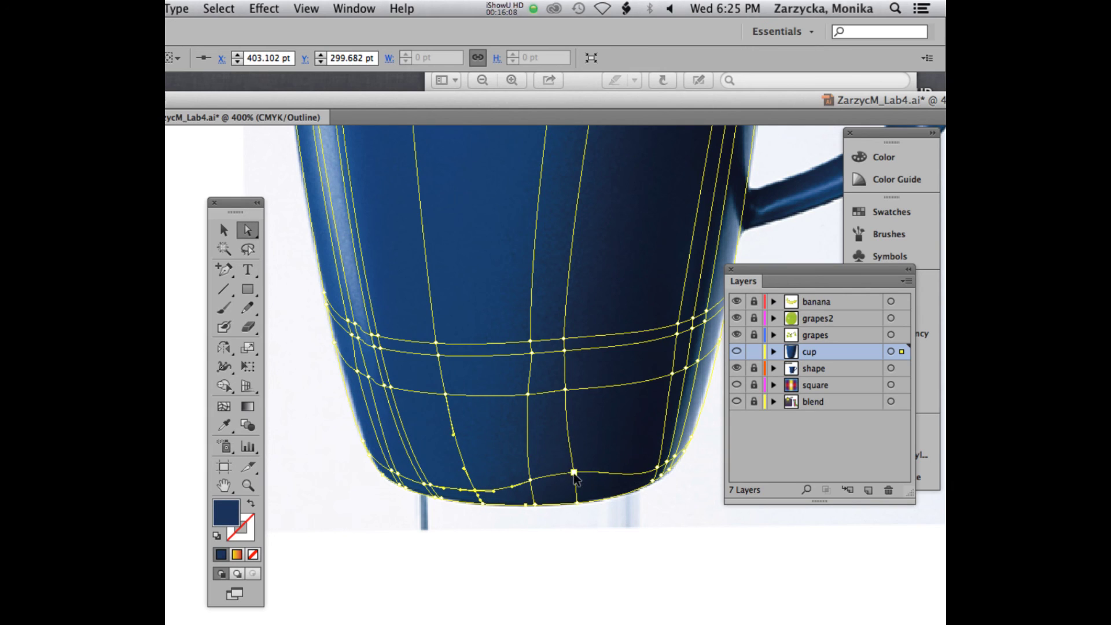
{"action": "left_click", "coordinate": [572, 474]}
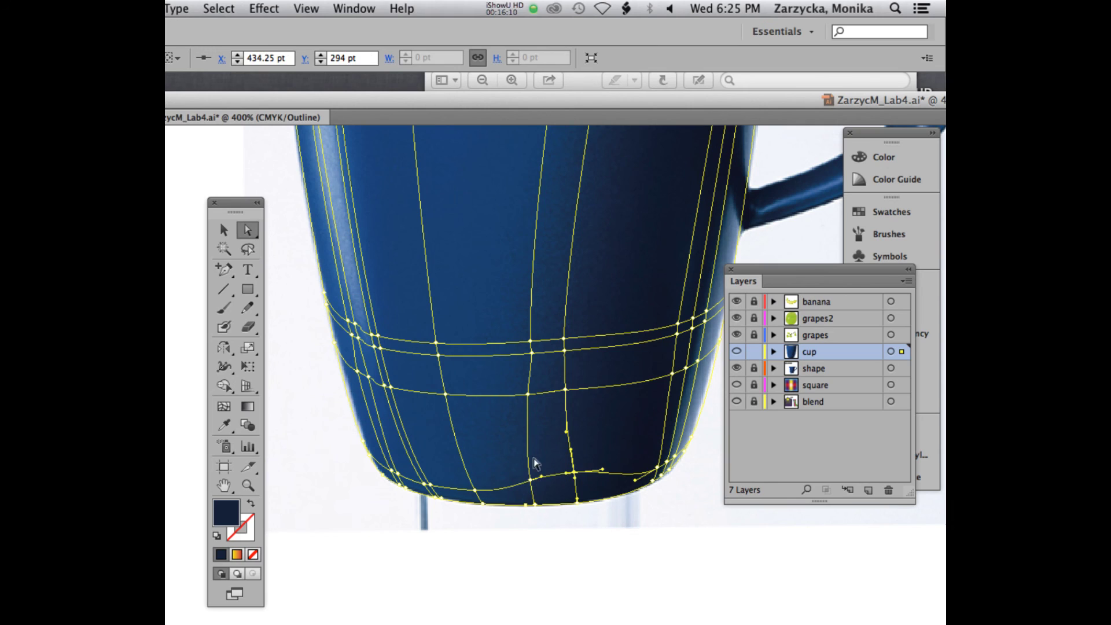
{"action": "key", "text": "i"}
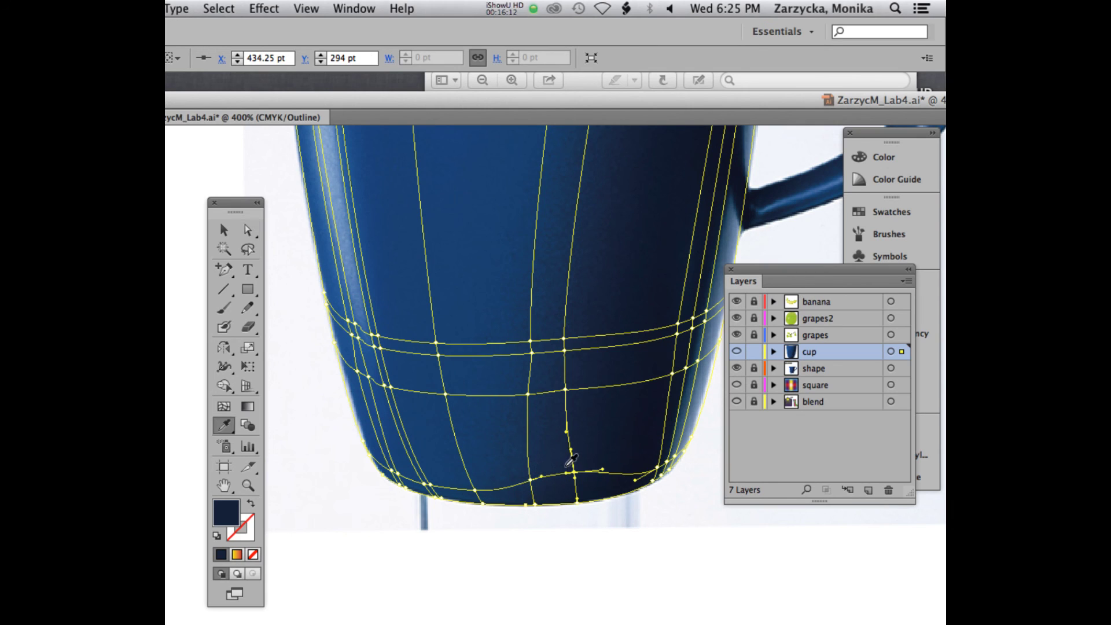
{"action": "key", "text": "a"}
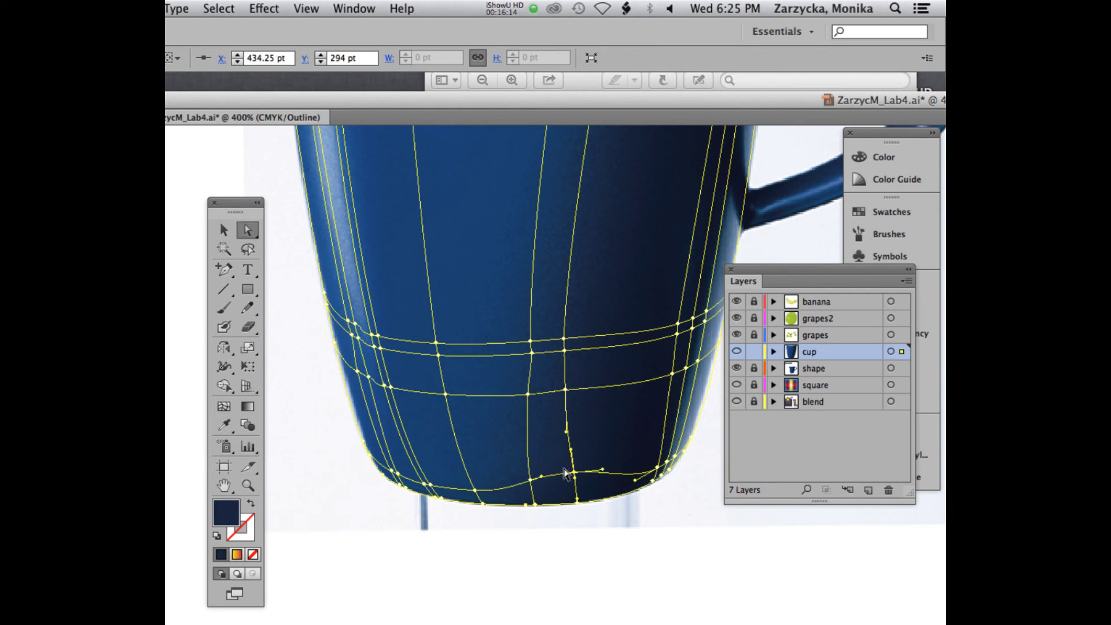
{"action": "left_click_drag", "start_coordinate": [571, 473], "coordinate": [532, 480]}
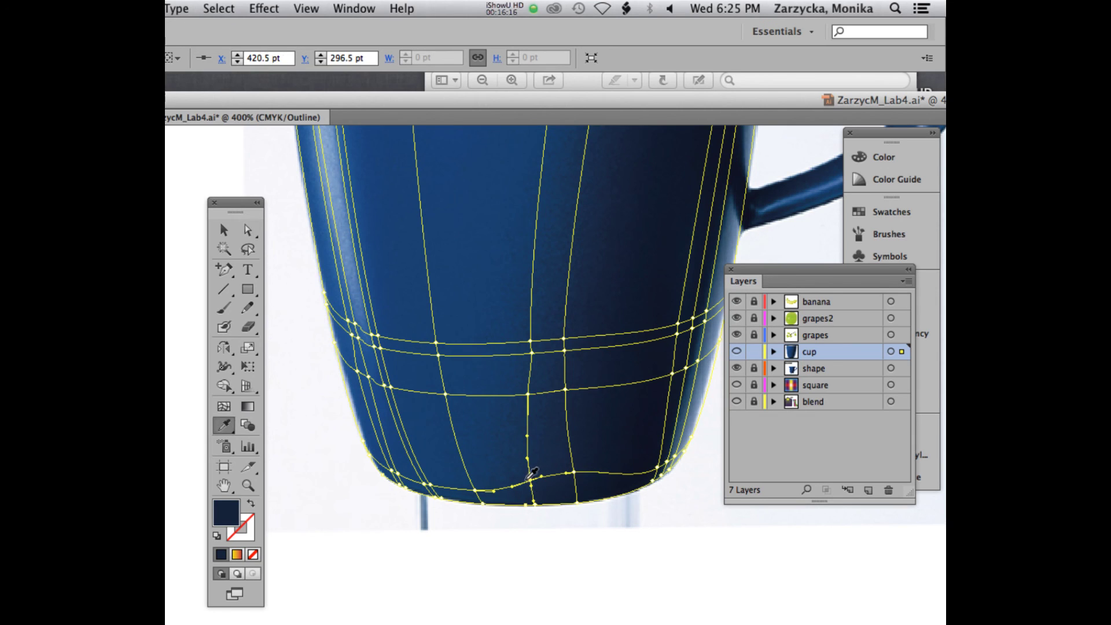
{"action": "left_click", "coordinate": [475, 491]}
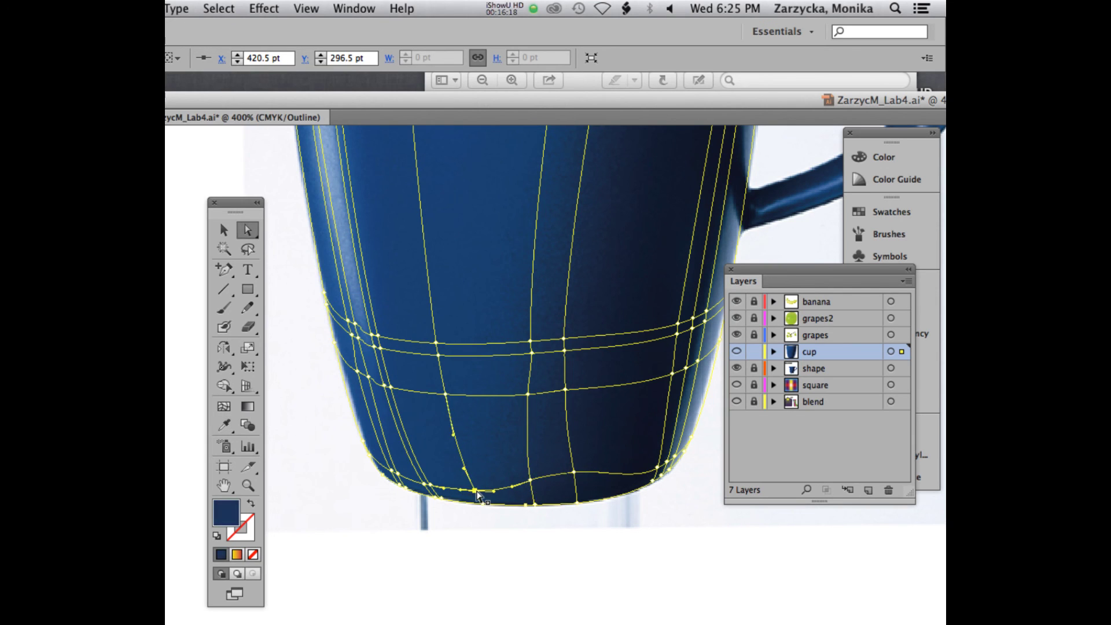
{"action": "key", "text": "i"}
{"action": "key", "text": "a"}
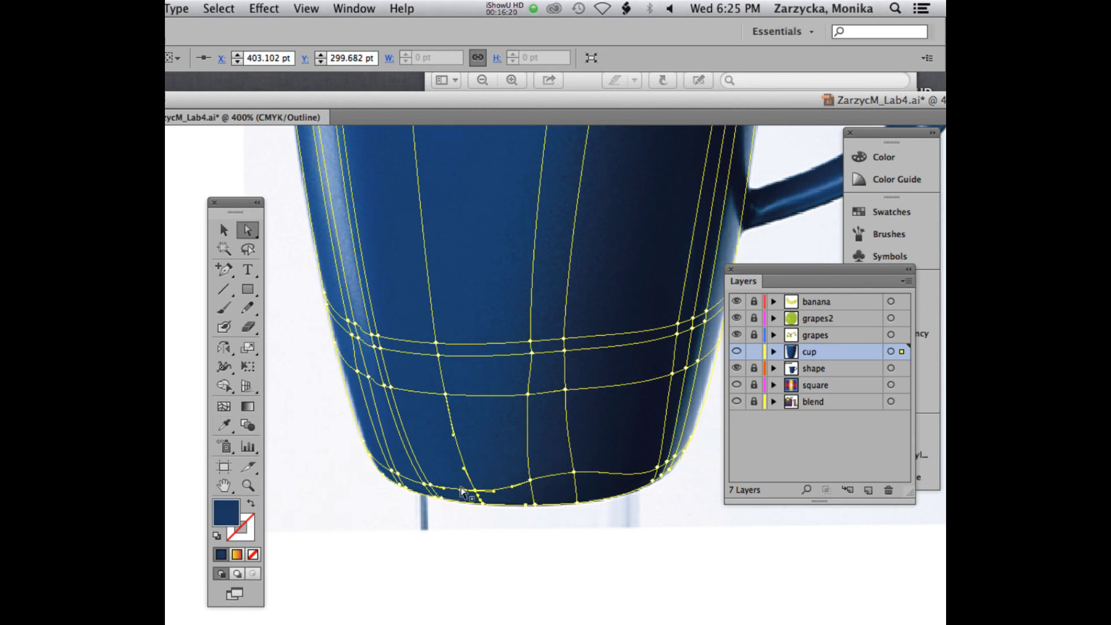
Step: Recolour the two adjacent mesh points above the glass's left side on the lowest horizontal line with sampled blues, and deselect the mesh
{"action": "left_click", "coordinate": [429, 485]}
{"action": "key", "text": "i"}
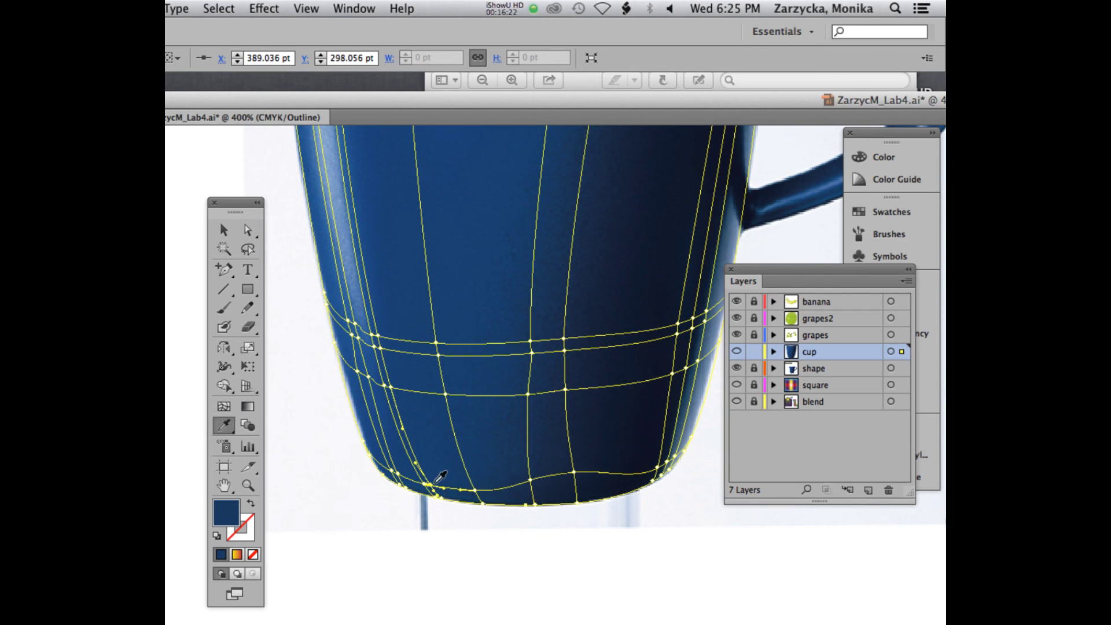
{"action": "key", "text": "a"}
{"action": "left_click", "coordinate": [423, 489]}
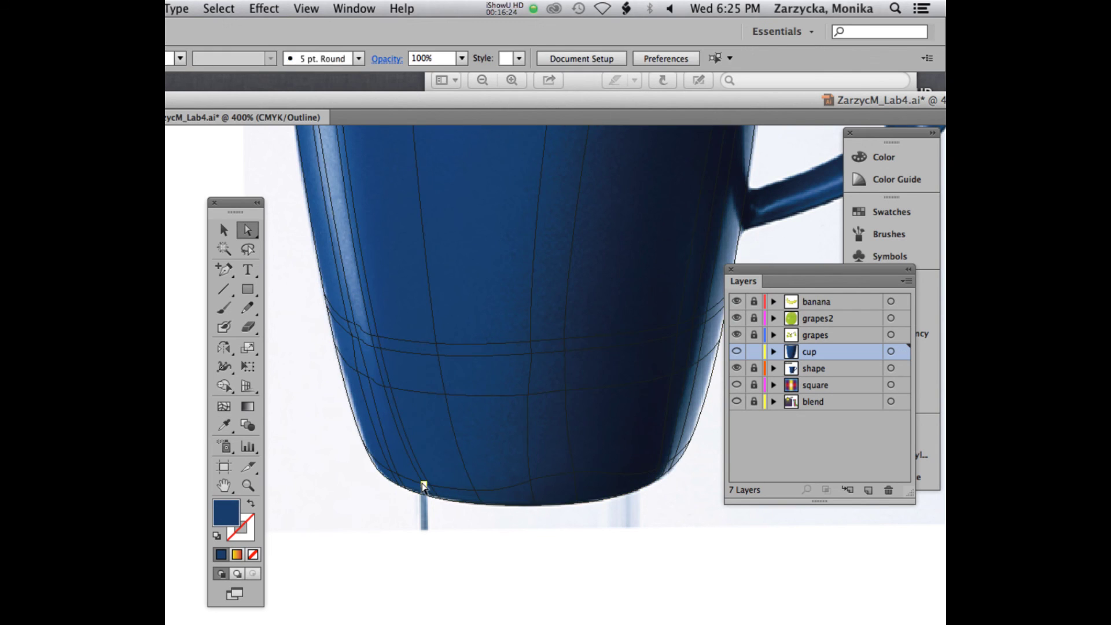
{"action": "left_click", "coordinate": [425, 489]}
{"action": "left_click", "coordinate": [424, 486]}
{"action": "key", "text": "i"}
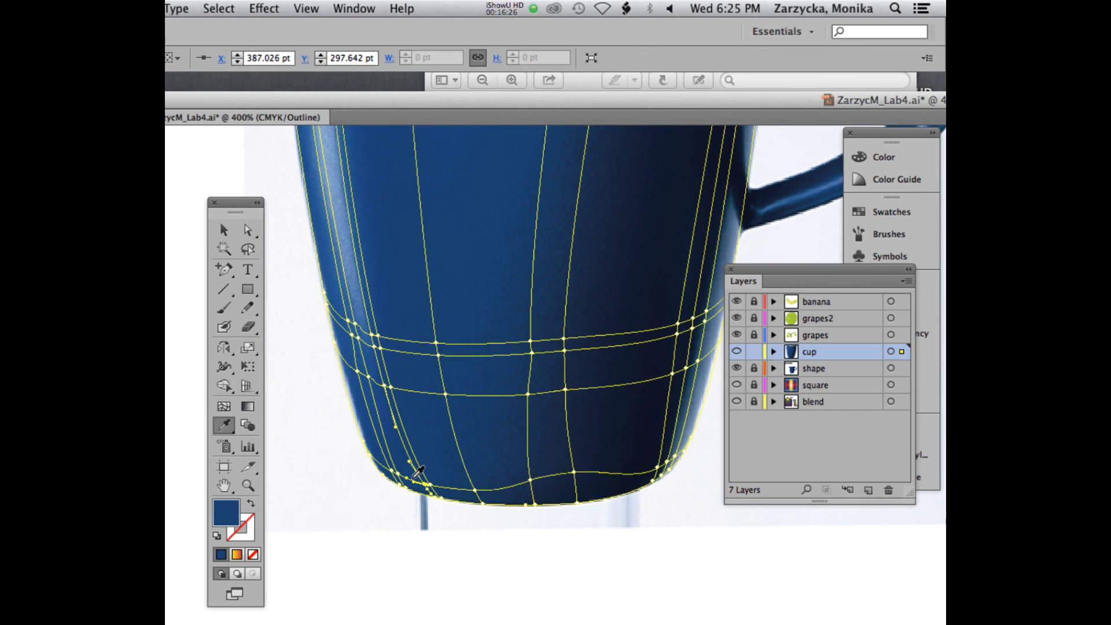
{"action": "key", "text": "a"}
{"action": "left_click", "coordinate": [398, 477]}
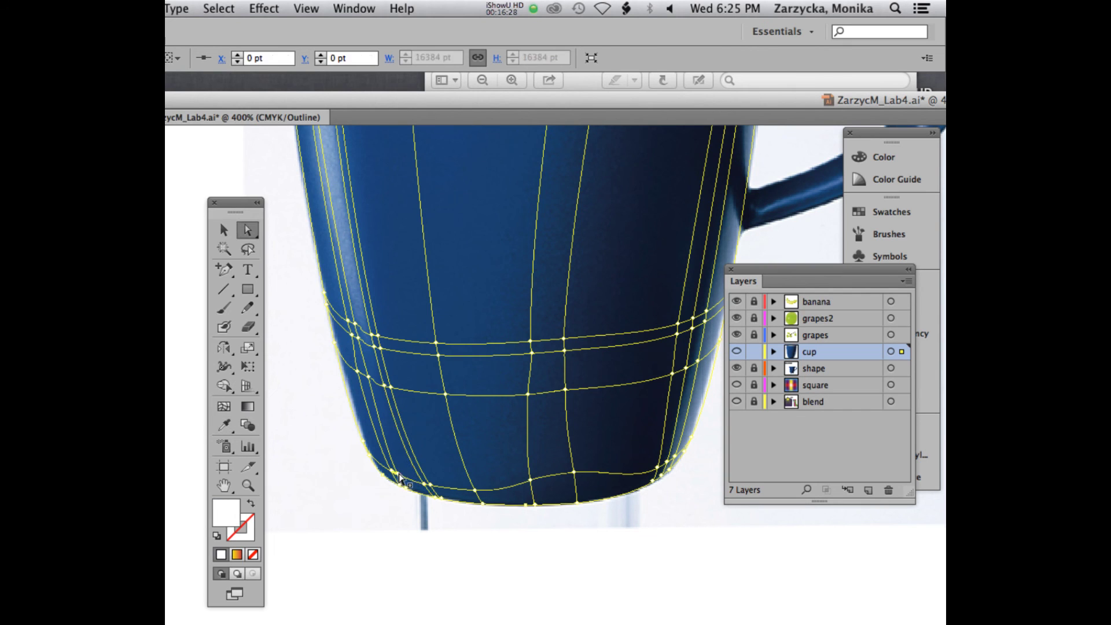
{"action": "left_click", "coordinate": [398, 478]}
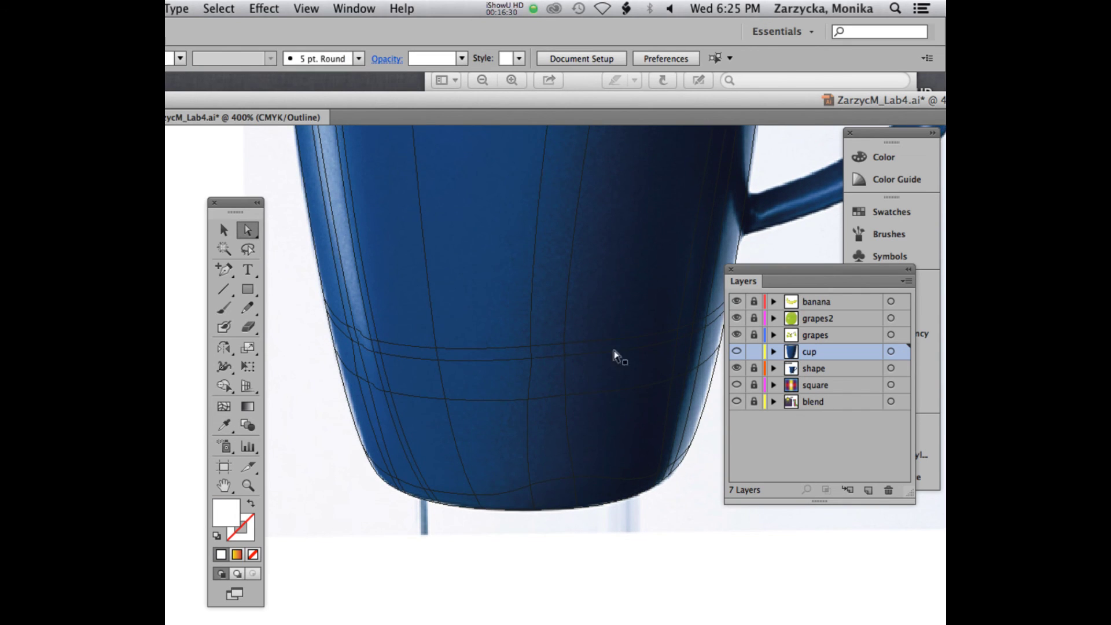
Step: Switch the cup layer to preview and examine the mug body's shading from the base up to the rim
{"action": "left_click", "coordinate": [737, 351], "text": "super"}
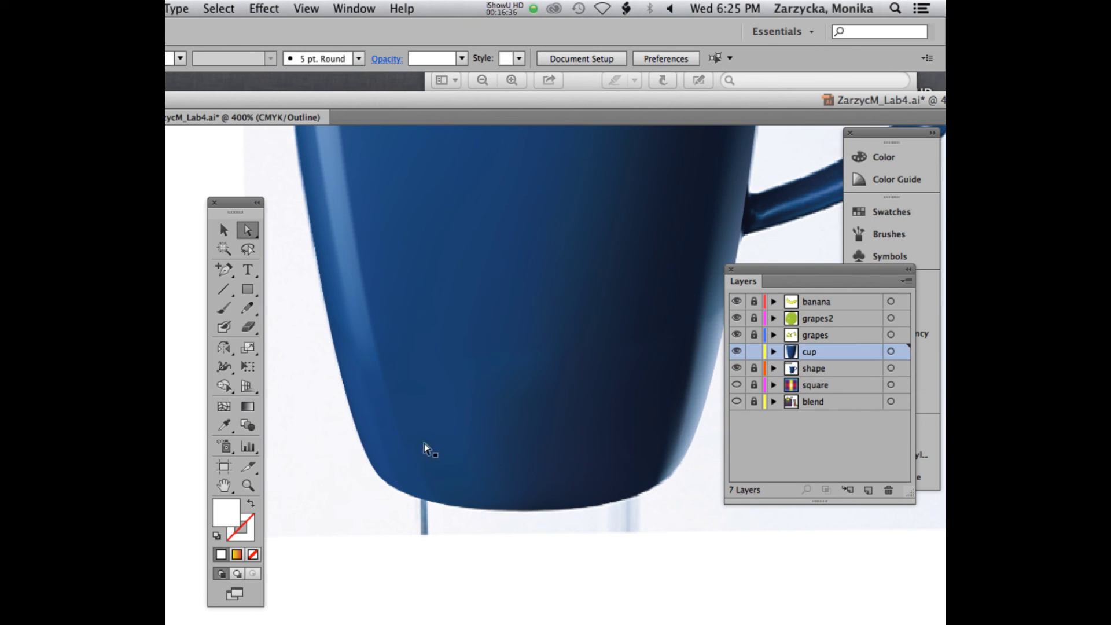
{"action": "scroll", "coordinate": [467, 449], "scroll_direction": "up", "scroll_amount": 4}
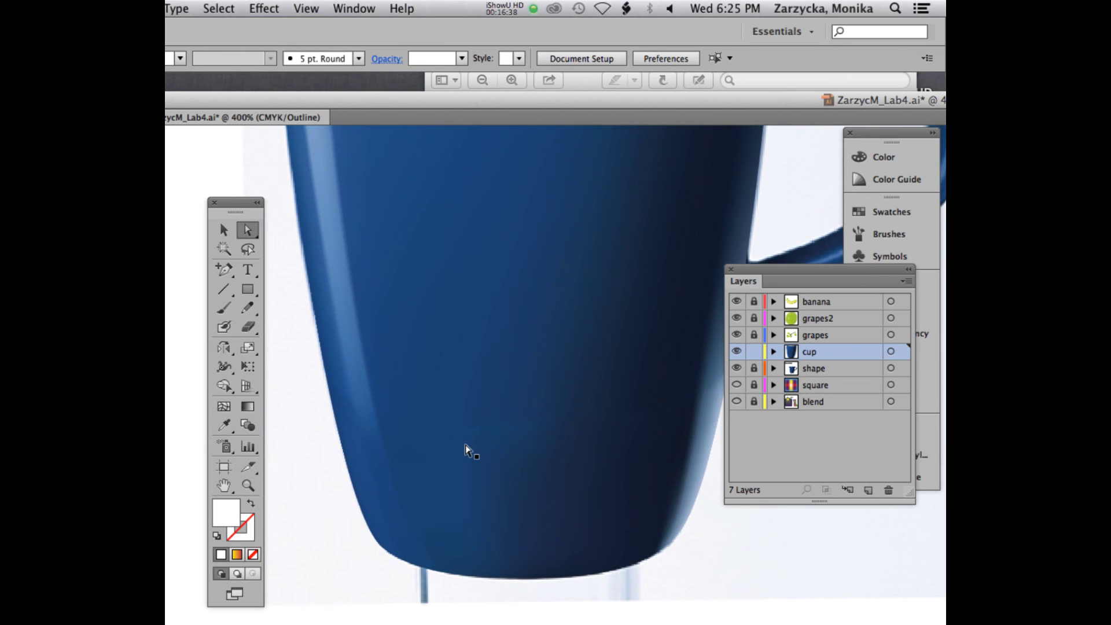
{"action": "scroll", "coordinate": [469, 449], "scroll_direction": "up", "scroll_amount": 6}
{"action": "scroll", "coordinate": [443, 242], "scroll_direction": "up", "scroll_amount": 4}
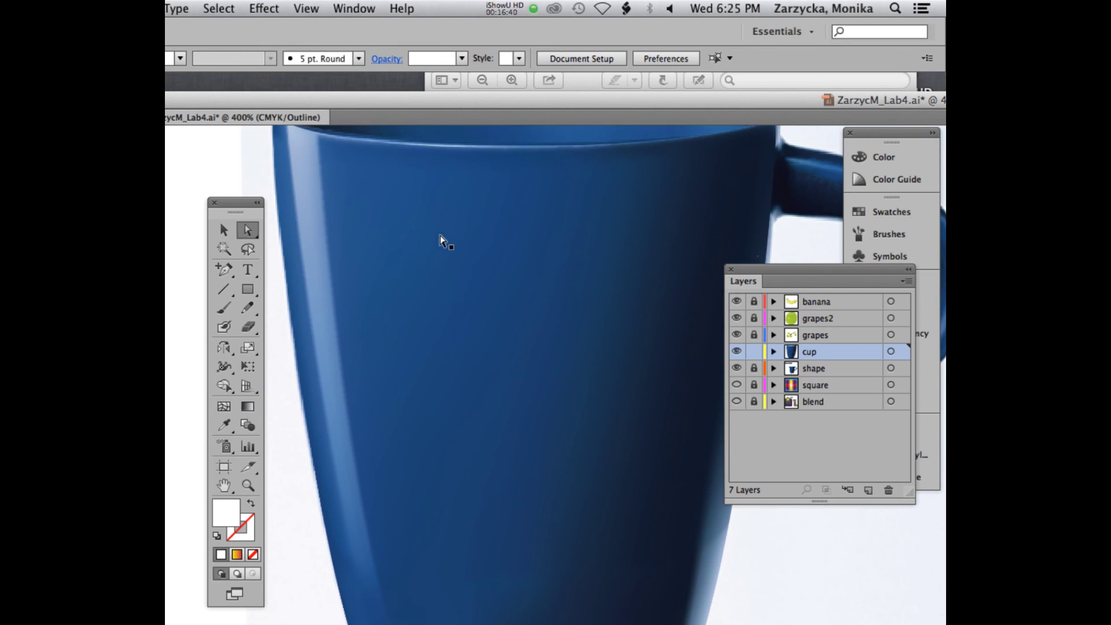
{"action": "scroll", "coordinate": [545, 293], "scroll_direction": "up", "scroll_amount": 3}
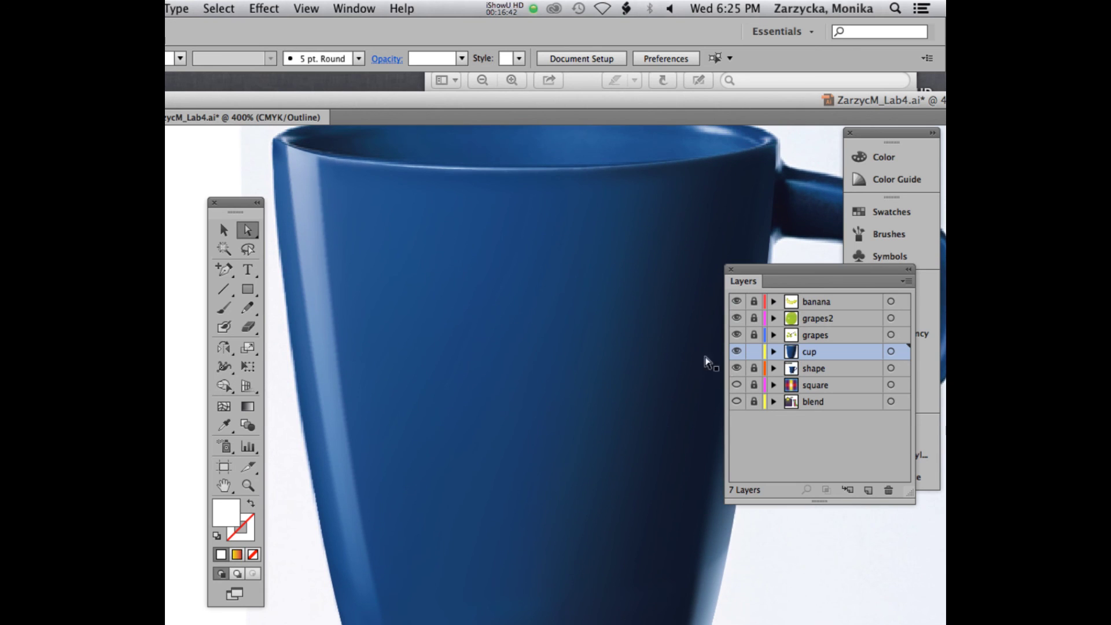
Step: Unlock all the layers other than cup and switch the cup layer back to outline
{"action": "left_click", "coordinate": [752, 352], "text": "alt"}
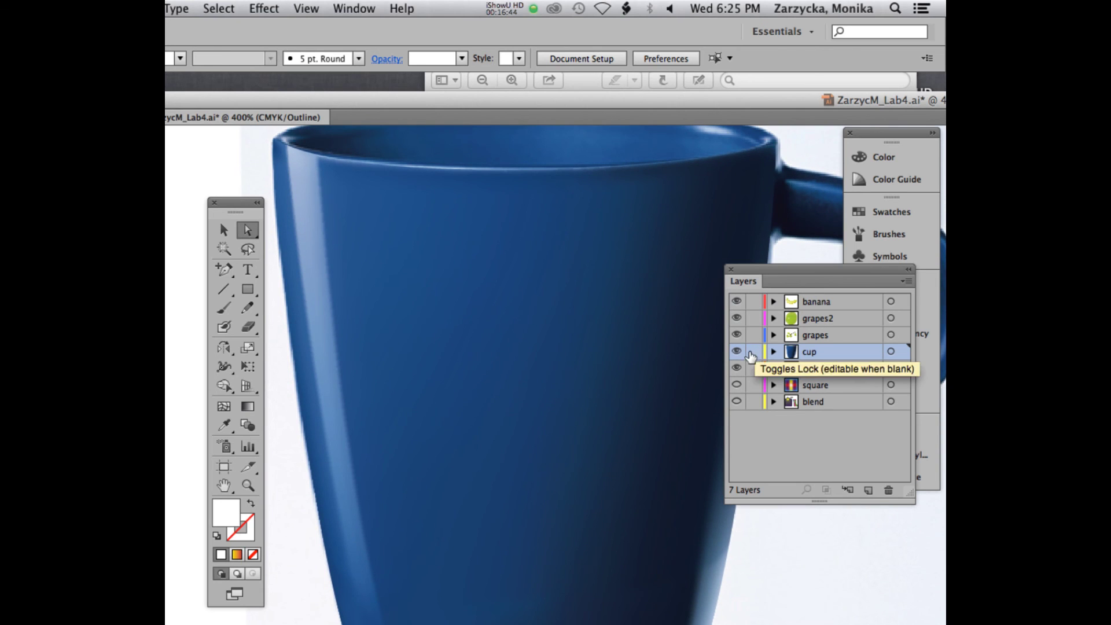
{"action": "left_click", "coordinate": [736, 352], "text": "super"}
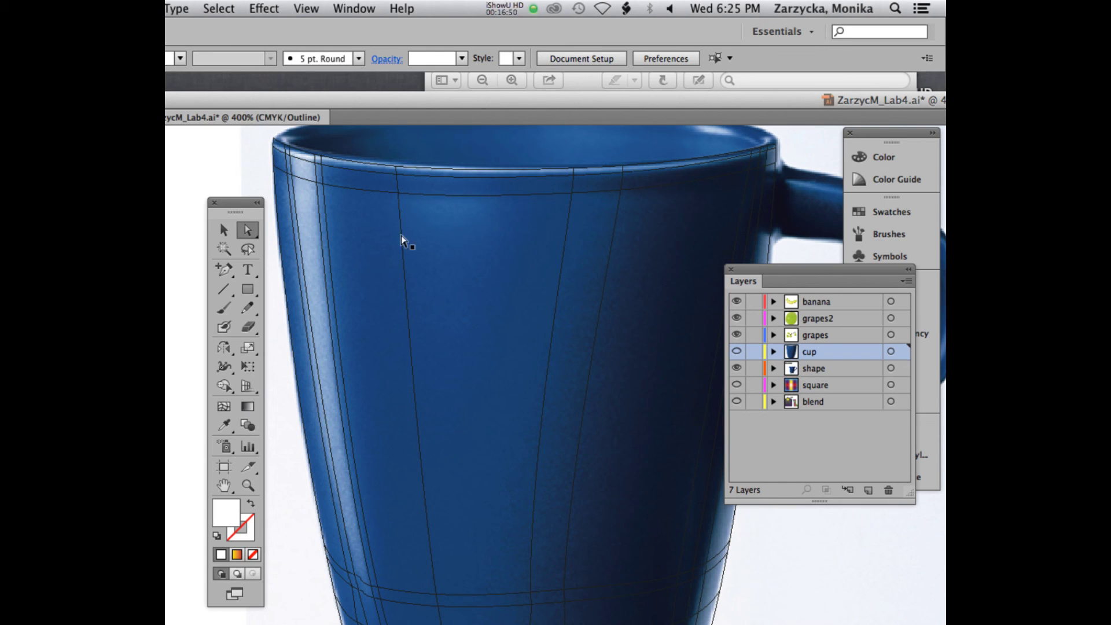
{"action": "left_click", "coordinate": [224, 406]}
{"action": "left_click", "coordinate": [224, 230]}
{"action": "left_click", "coordinate": [225, 407]}
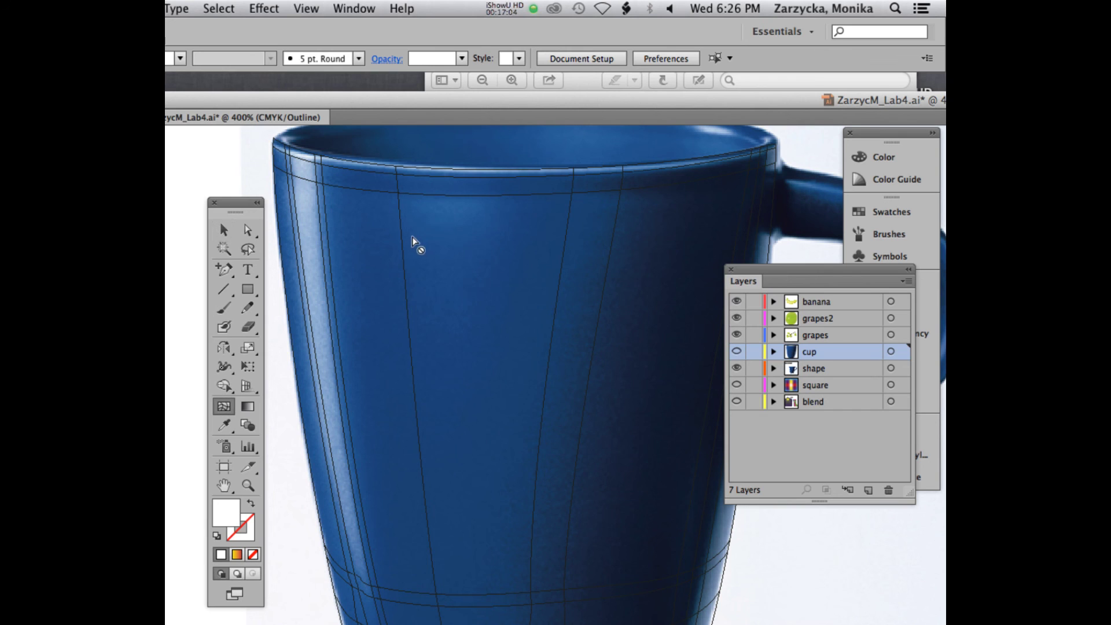
{"action": "left_click", "coordinate": [503, 8]}
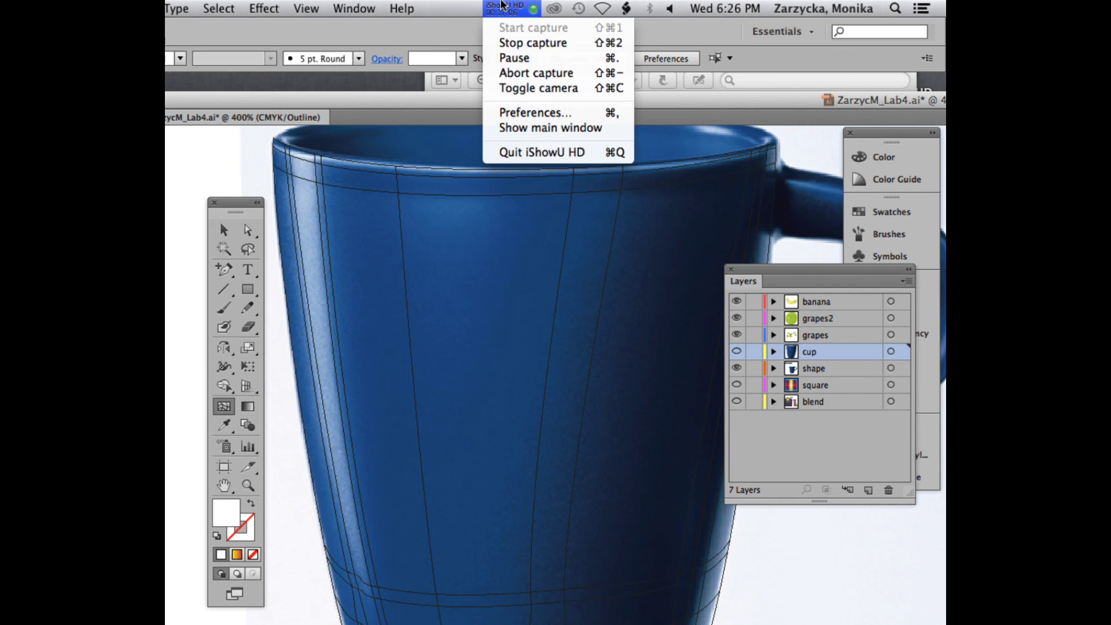
{"action": "left_click", "coordinate": [508, 54]}
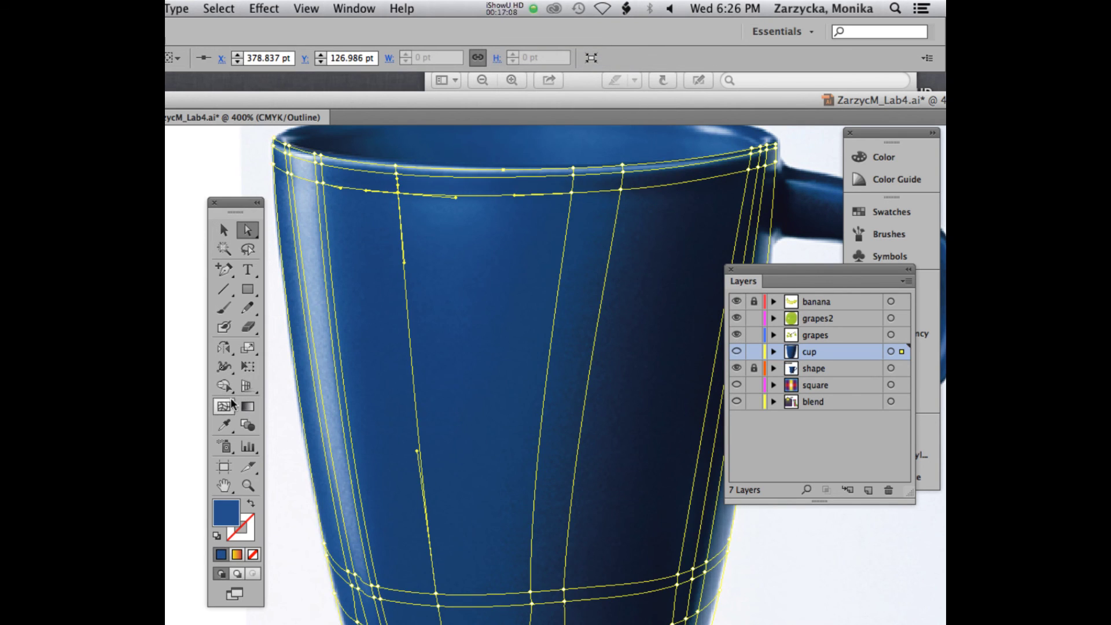
Step: Add two horizontal mesh lines below the mug's rim on the left inner vertical line, at about Y 137 pt and 143 pt
{"action": "left_click", "coordinate": [231, 404]}
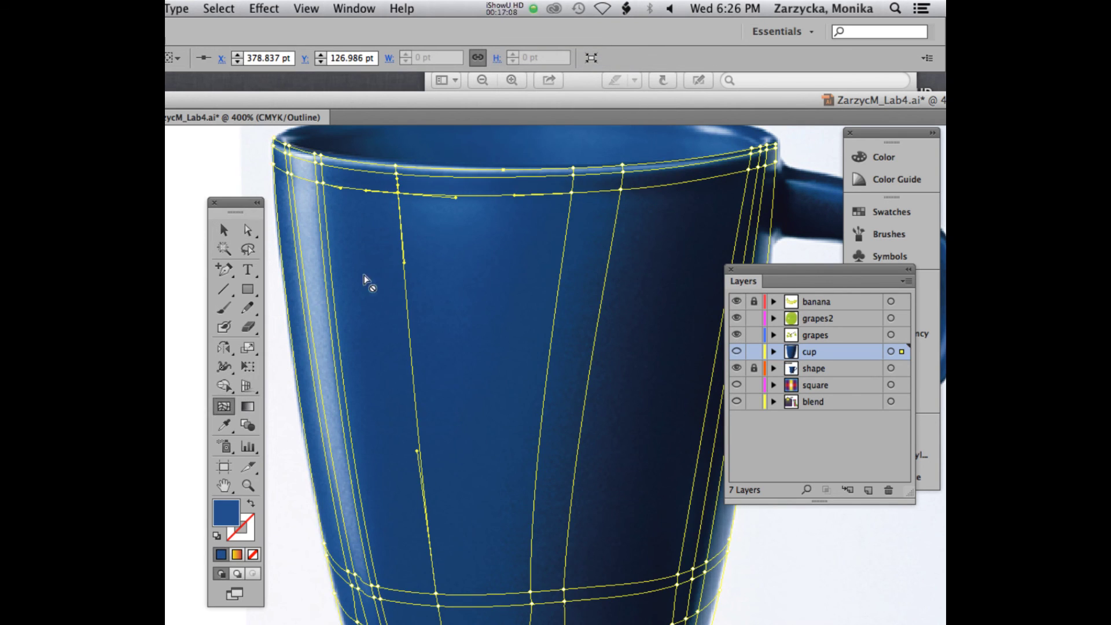
{"action": "left_click", "coordinate": [405, 227]}
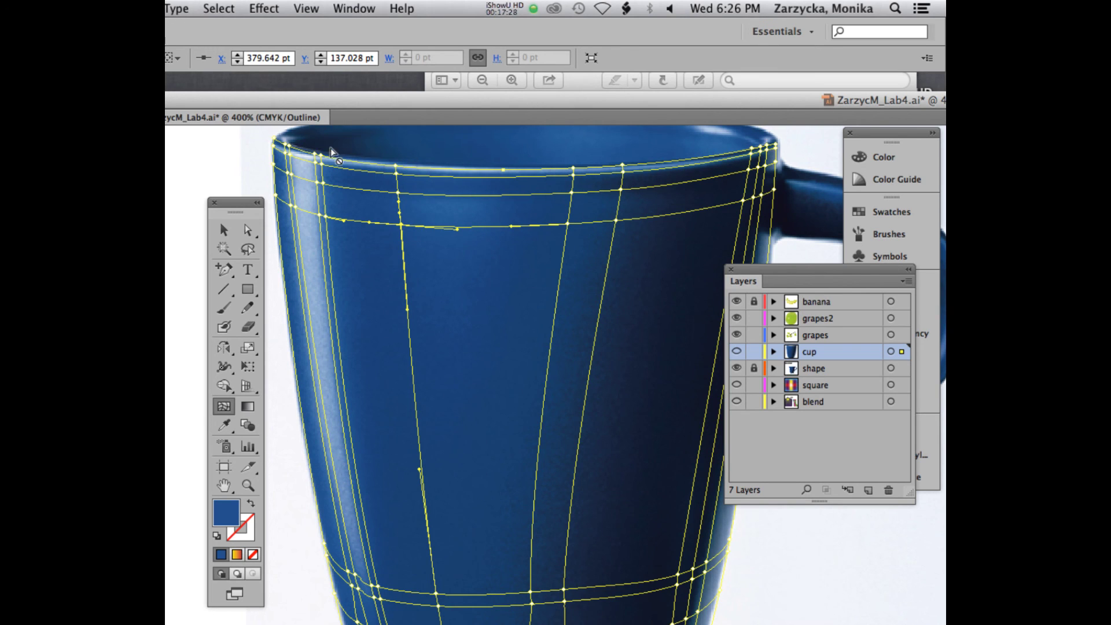
{"action": "scroll", "coordinate": [542, 177], "scroll_direction": "up", "scroll_amount": 3}
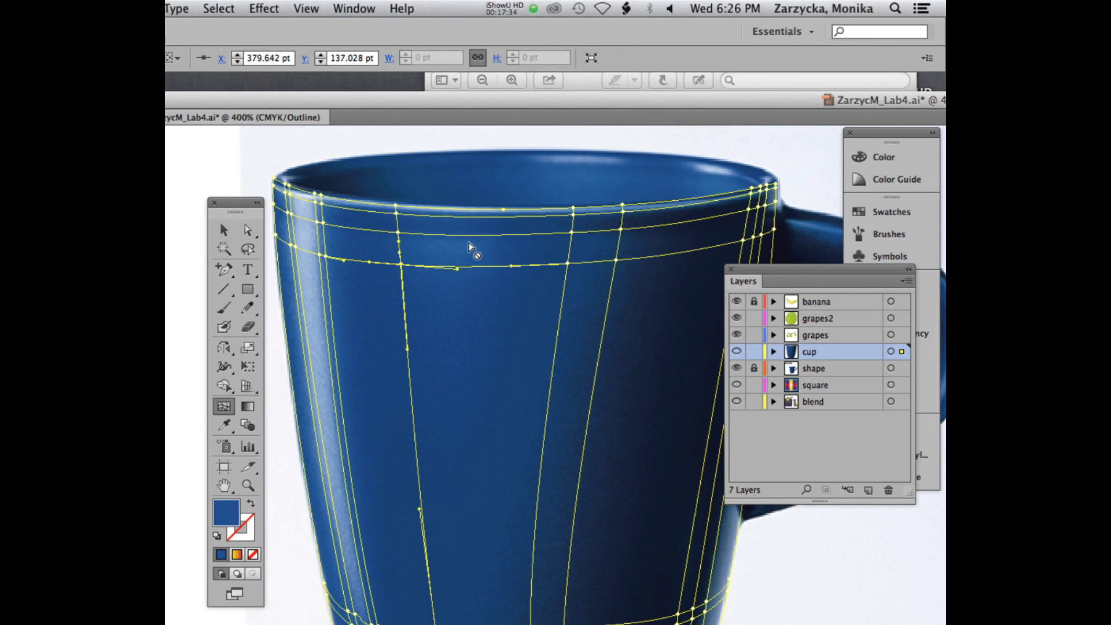
{"action": "left_click", "coordinate": [402, 284]}
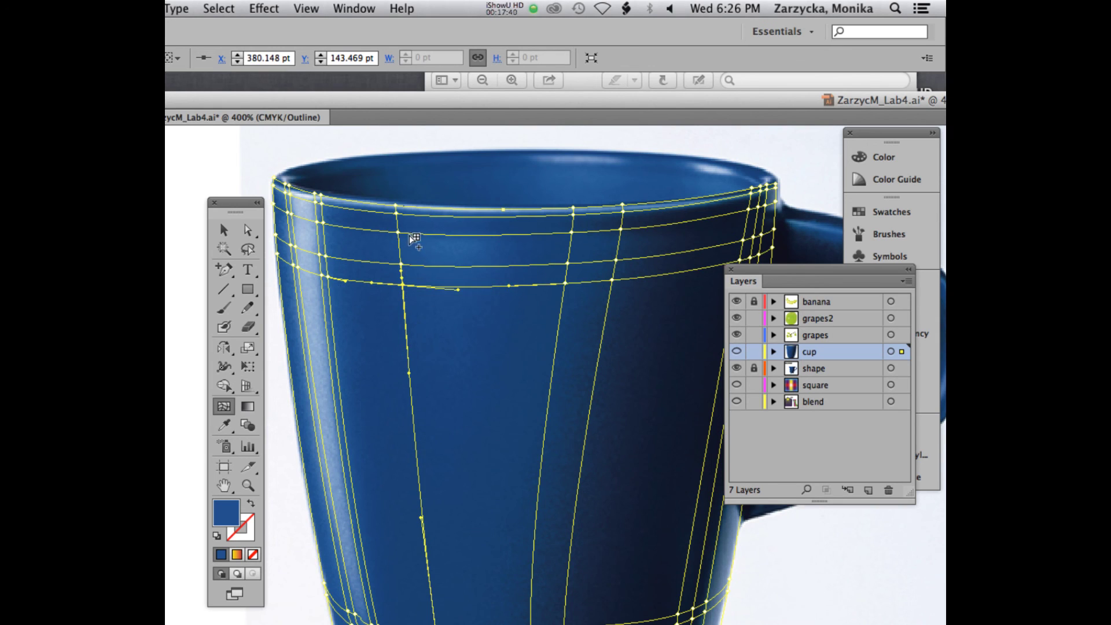
Step: Add two vertical mesh lines to the mug body at about X 374 pt and 421.5 pt, and select the first line's rim point
{"action": "left_click", "coordinate": [387, 233]}
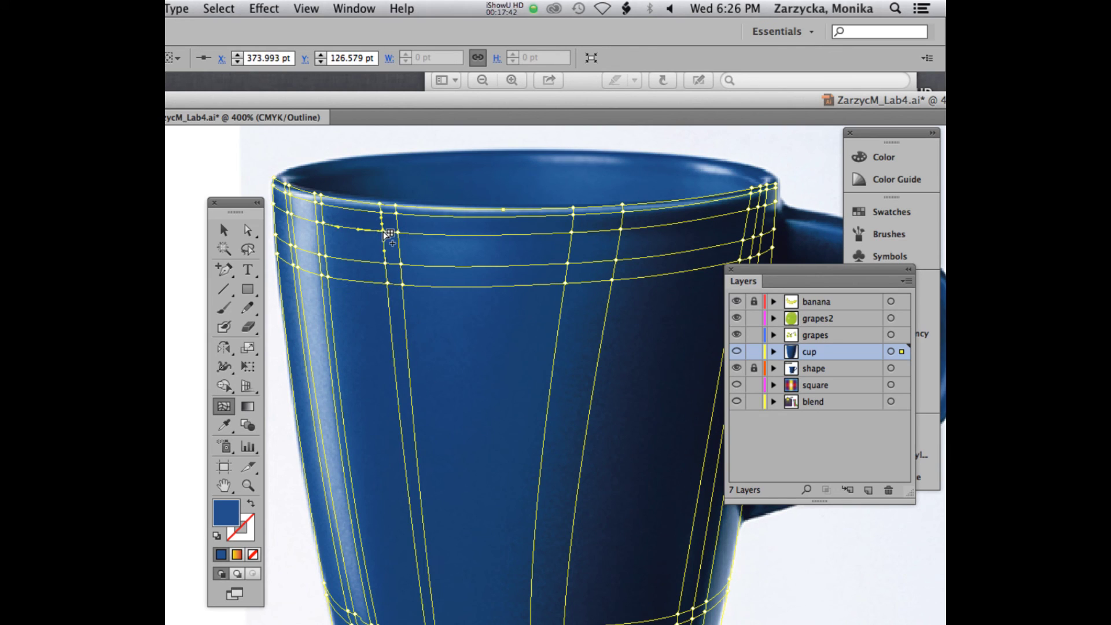
{"action": "left_click", "coordinate": [534, 235]}
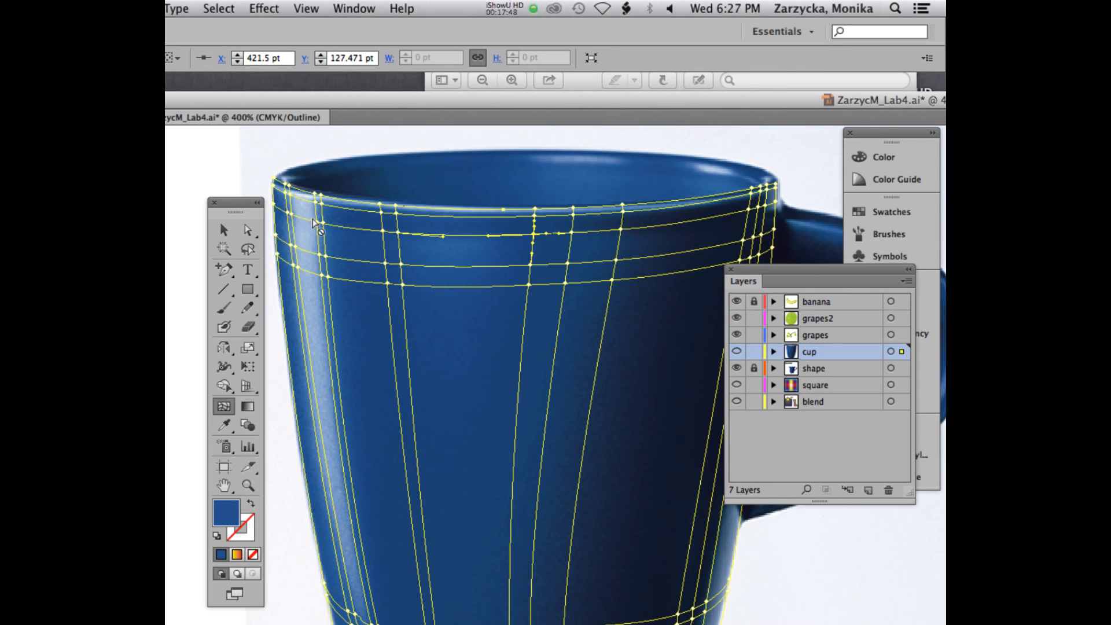
{"action": "left_click", "coordinate": [247, 230]}
{"action": "left_click", "coordinate": [379, 207]}
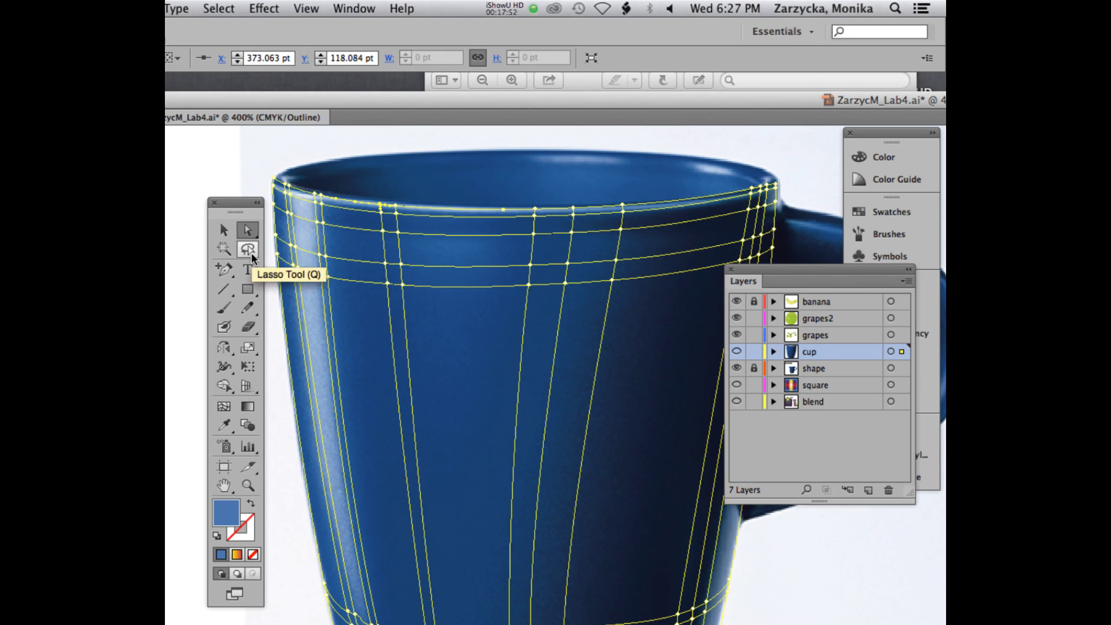
{"action": "left_click", "coordinate": [229, 408]}
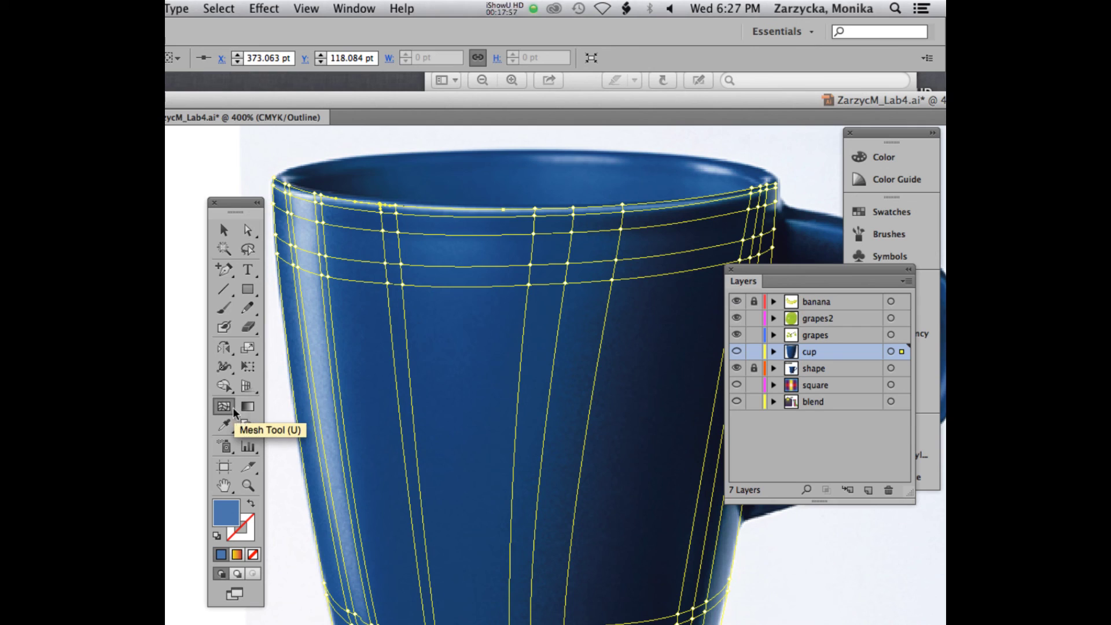
Step: Recolour the two mesh points at about Y 127 pt and 137 pt on the vertical line near X 379 pt with sampled blues
{"action": "left_click", "coordinate": [398, 231], "text": "super"}
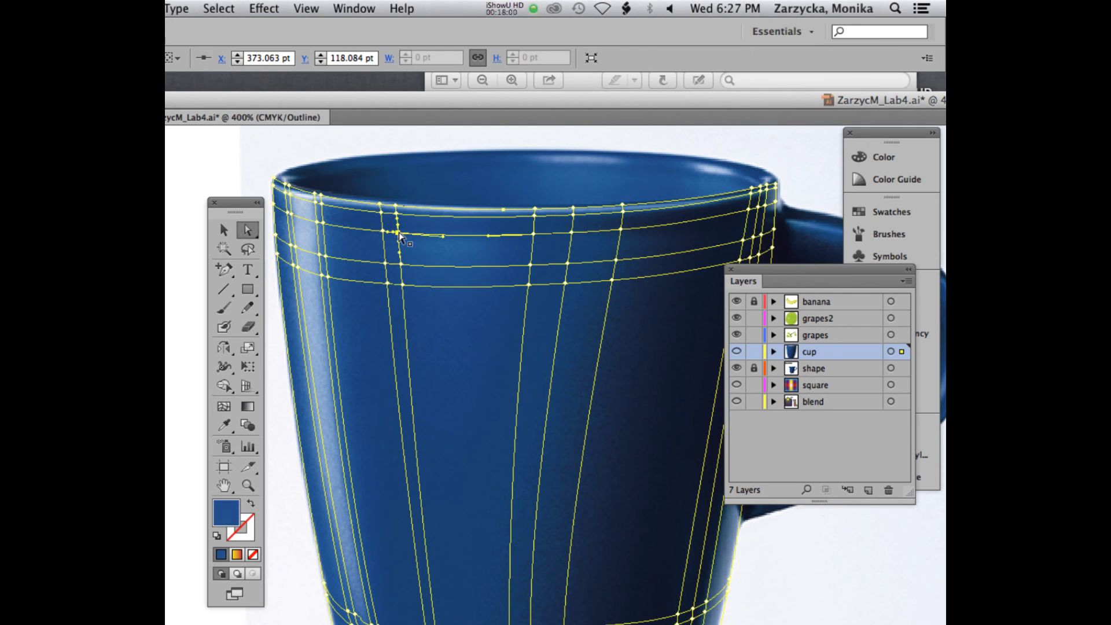
{"action": "key", "text": "i"}
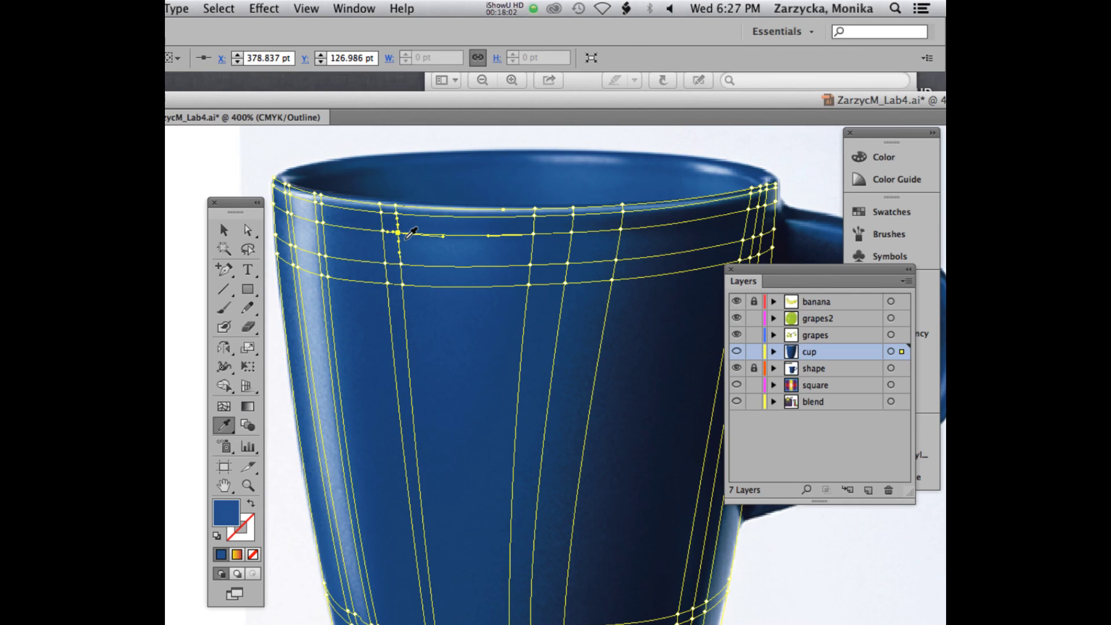
{"action": "key", "text": "a"}
{"action": "left_click_drag", "start_coordinate": [398, 232], "coordinate": [401, 266]}
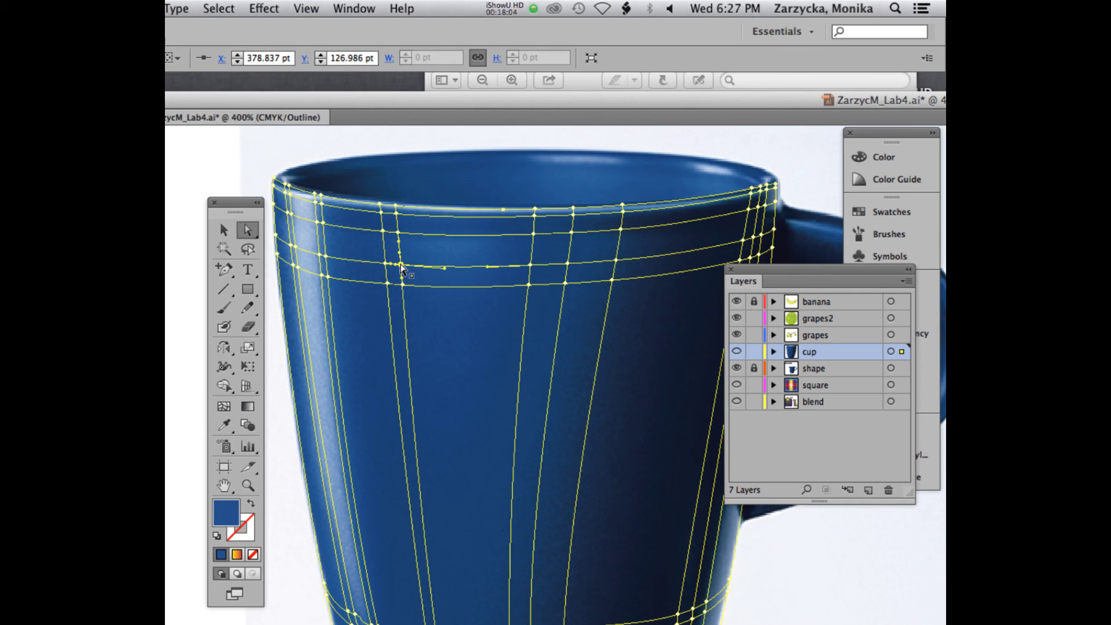
{"action": "key", "text": "i"}
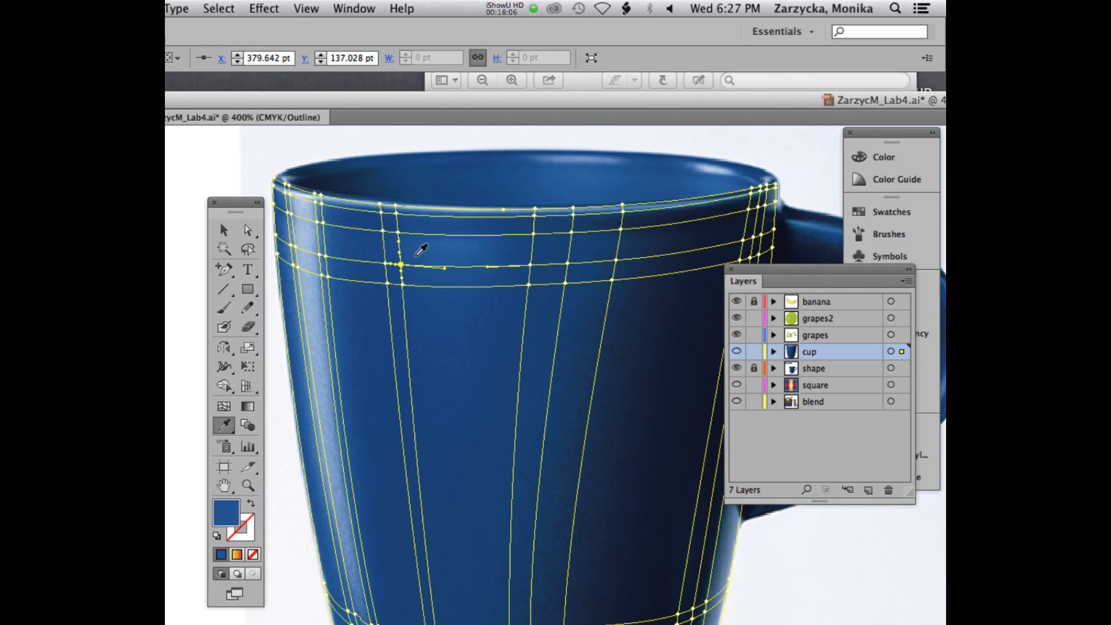
{"action": "key", "text": "a"}
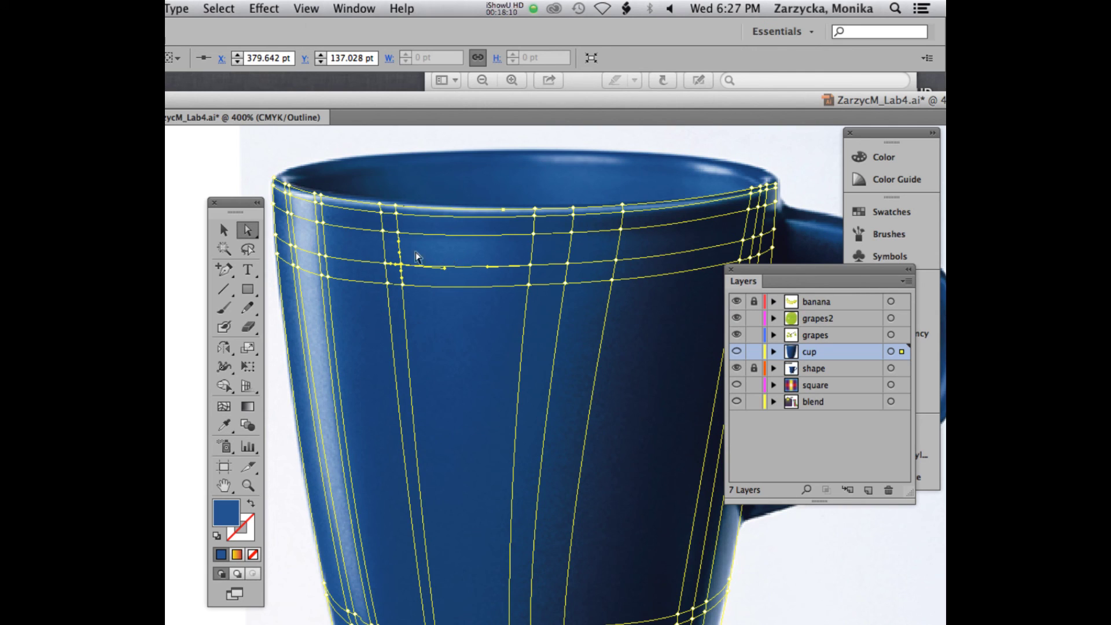
Step: Add a horizontal mesh line between those two points at about Y 131.5 pt
{"action": "left_click", "coordinate": [222, 407]}
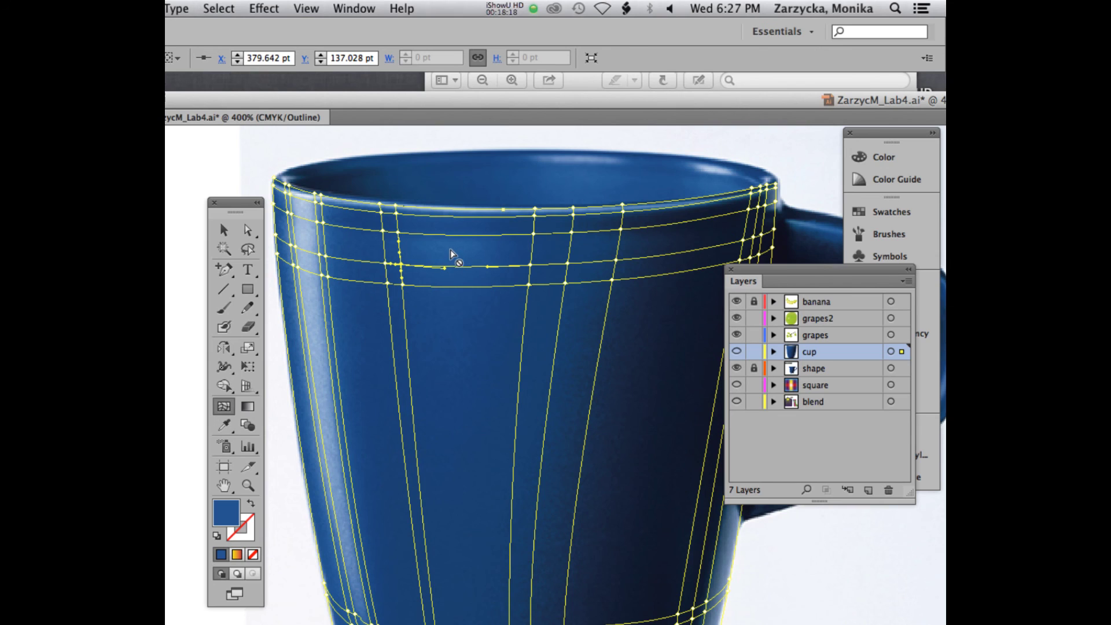
{"action": "left_click", "coordinate": [401, 249]}
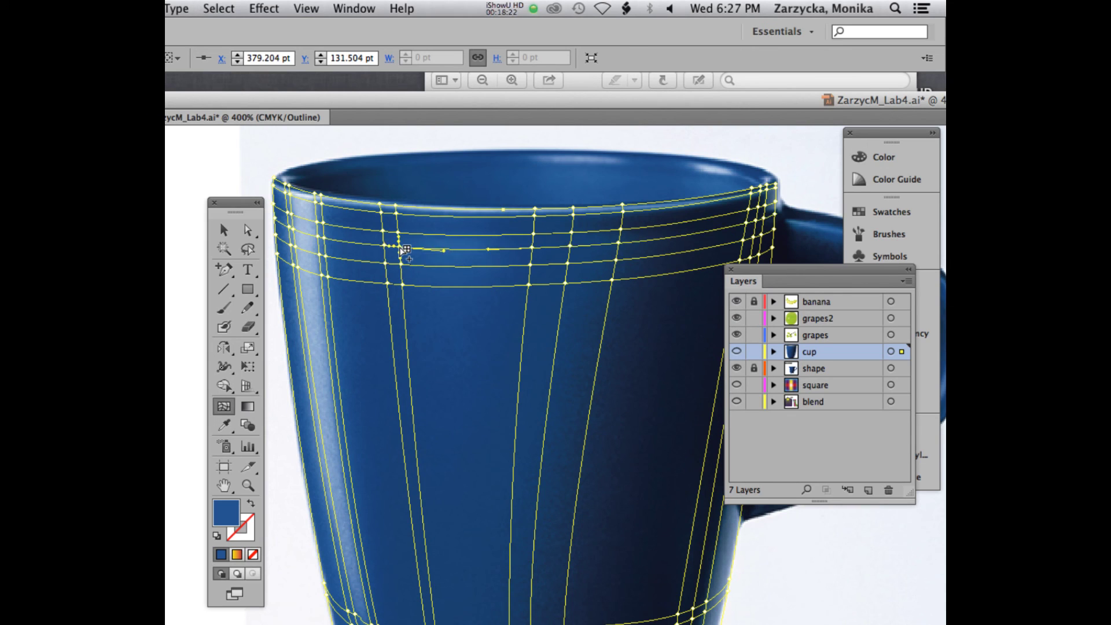
Step: Add a vertical mesh line through the highlight below the cup's rim and colour its third-row point with blue sampled from the photo
{"action": "left_click", "coordinate": [451, 248]}
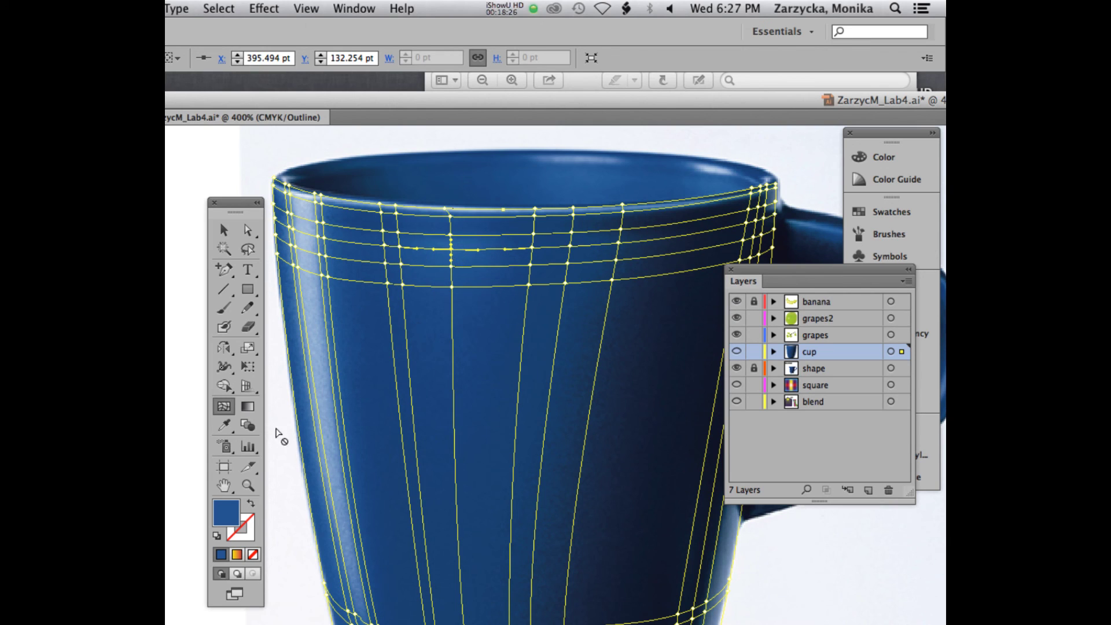
{"action": "left_click", "coordinate": [245, 231]}
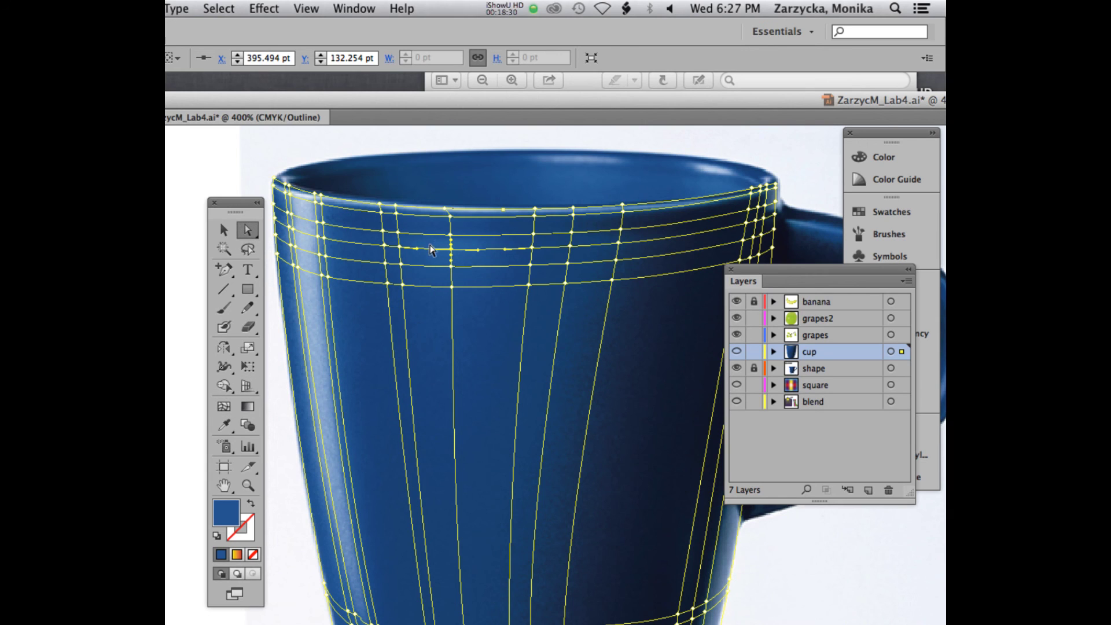
{"action": "key", "text": "i"}
{"action": "left_click", "coordinate": [448, 243]}
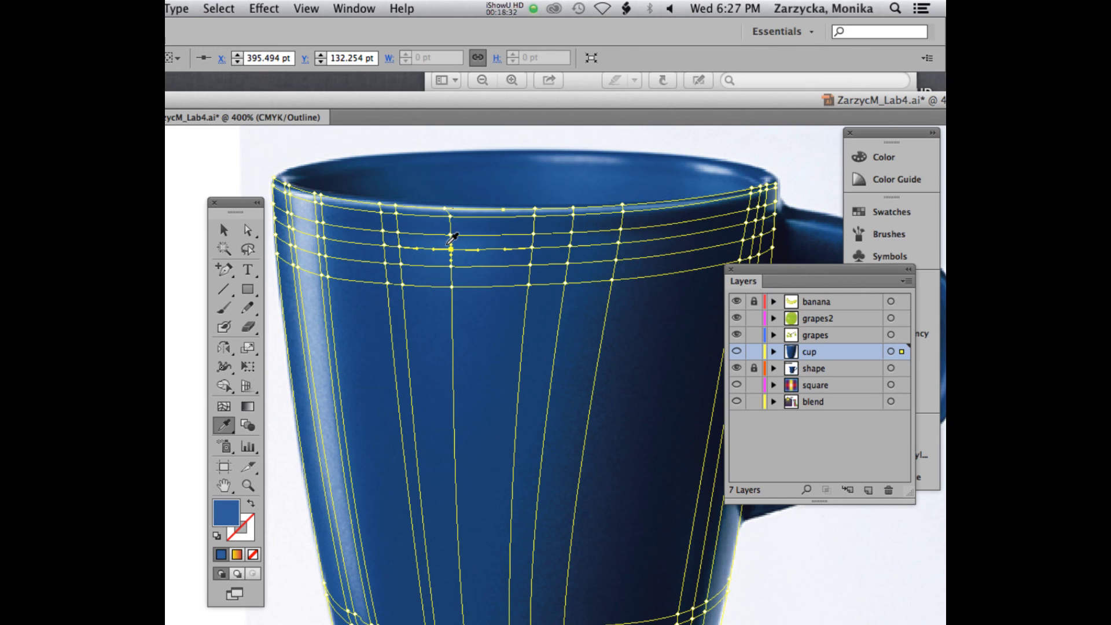
Step: Recolour the lower mesh points on the new central line with blues sampled from the underlying photo
{"action": "key", "text": "a"}
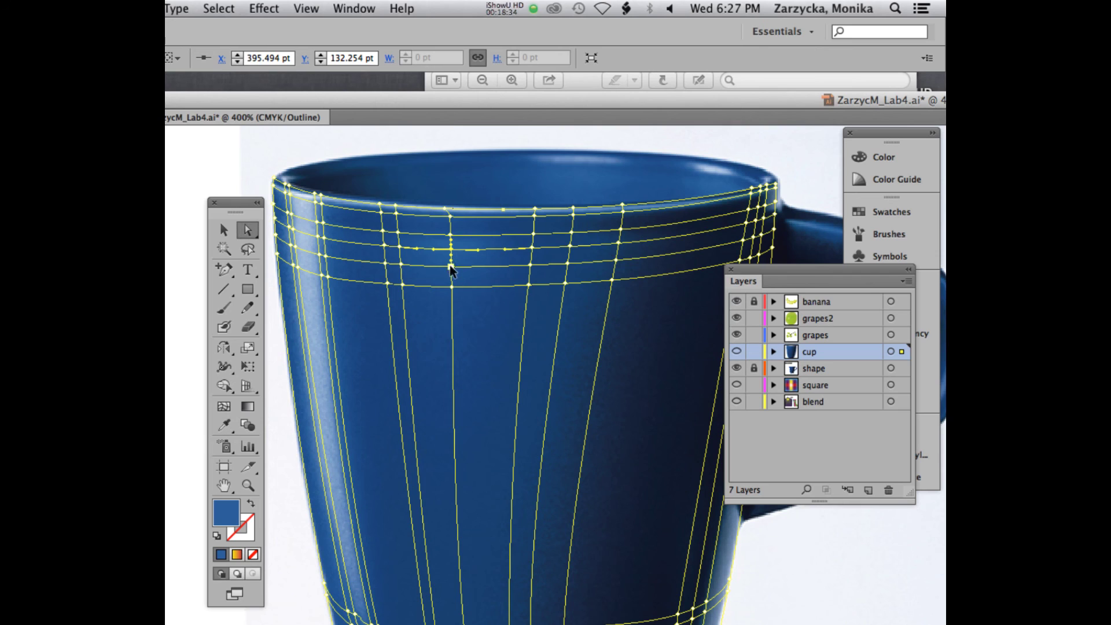
{"action": "left_click_drag", "start_coordinate": [450, 249], "coordinate": [454, 285]}
{"action": "key", "text": "i"}
{"action": "left_click", "coordinate": [462, 256]}
{"action": "key", "text": "a"}
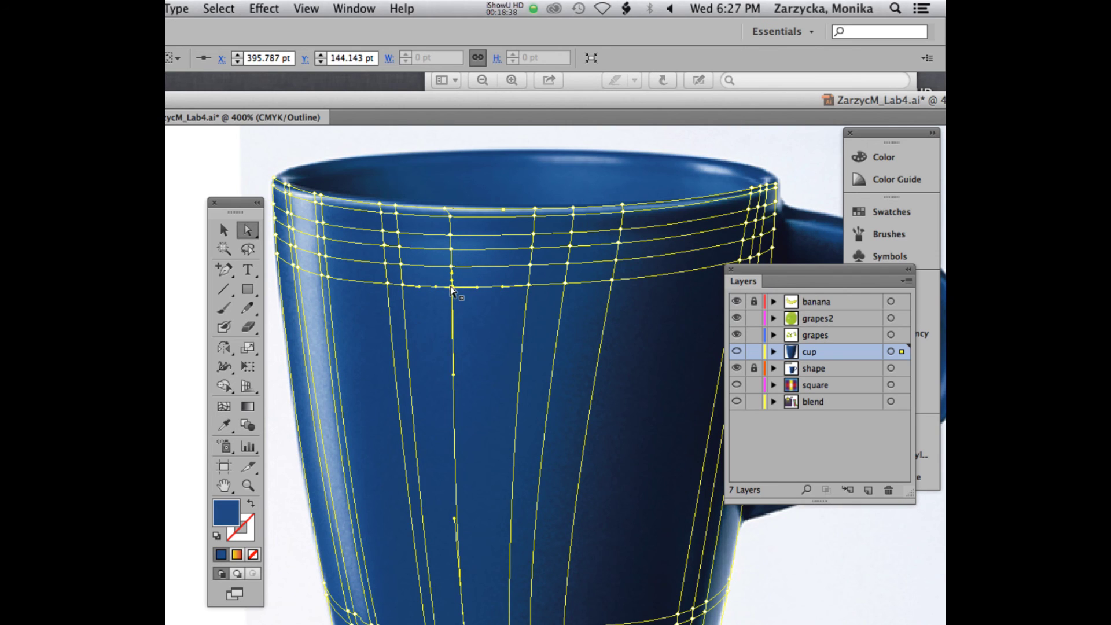
{"action": "key", "text": "i"}
{"action": "key", "text": "a"}
Step: Recolour the fourth-, third- and second-row points on the mesh line left of the highlight using the Eyedropper
{"action": "left_click", "coordinate": [401, 267]}
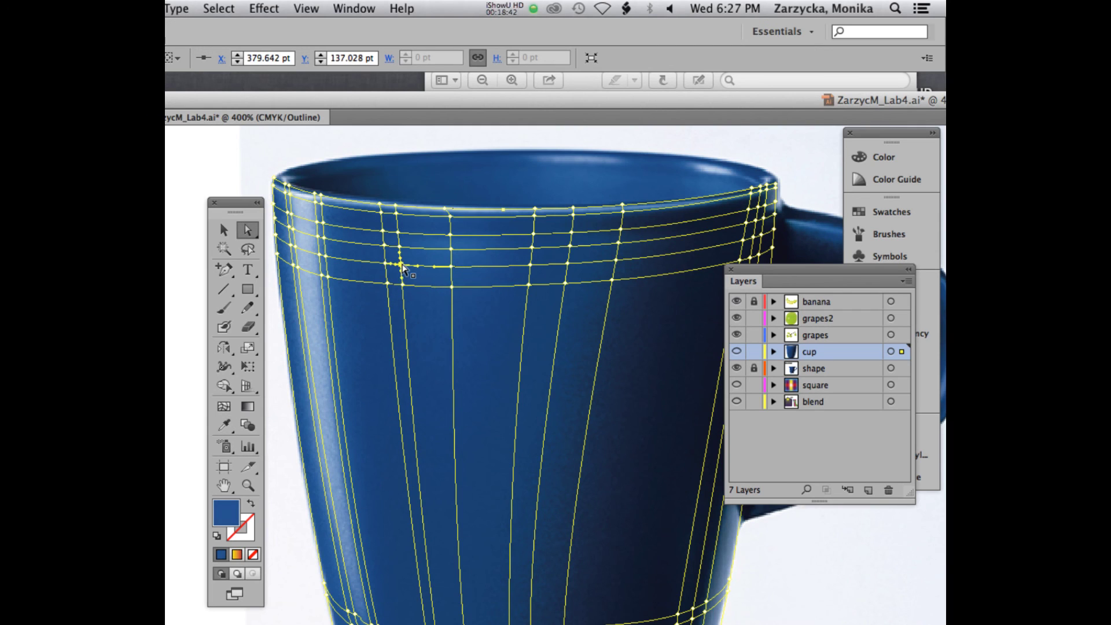
{"action": "key", "text": "i"}
{"action": "key", "text": "a"}
{"action": "left_click_drag", "start_coordinate": [401, 264], "coordinate": [400, 248]}
{"action": "key", "text": "i"}
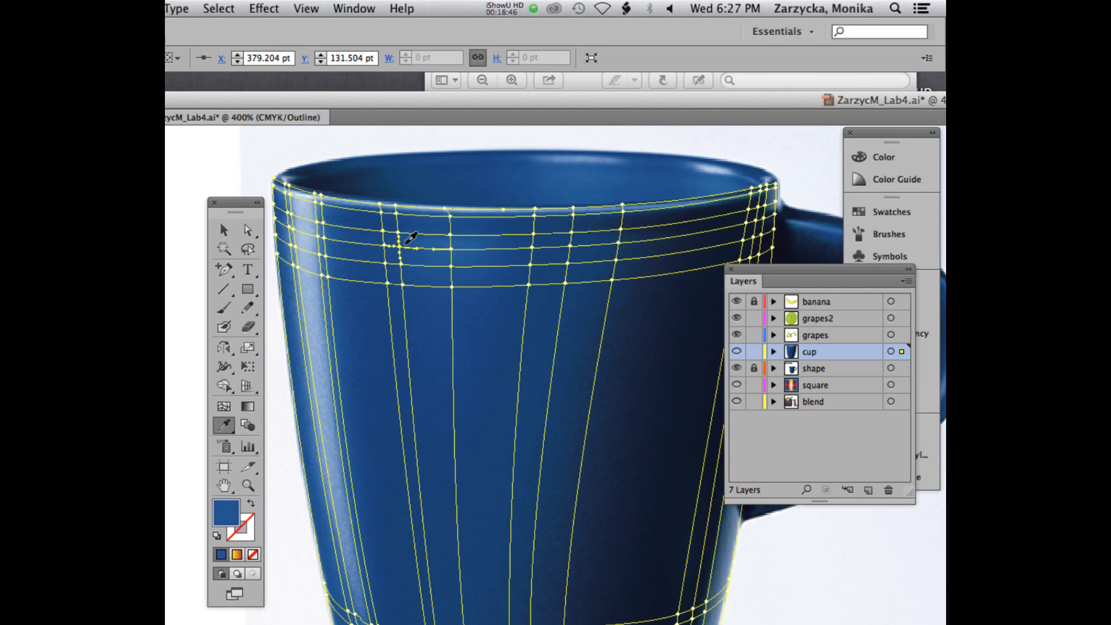
{"action": "key", "text": "a"}
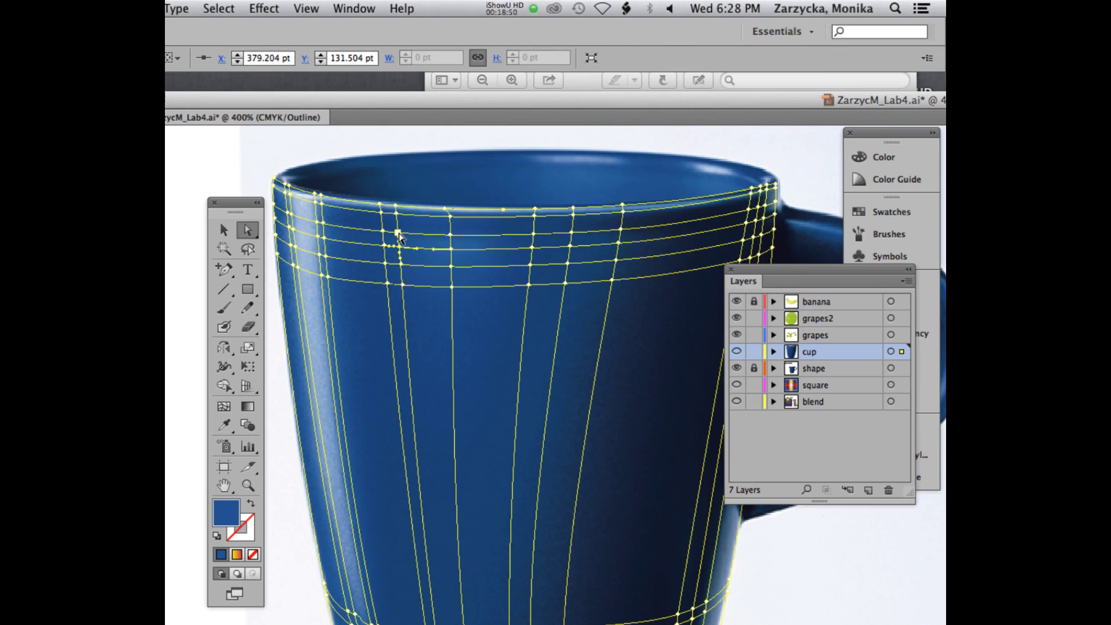
{"action": "left_click_drag", "start_coordinate": [399, 248], "coordinate": [399, 236]}
{"action": "key", "text": "i"}
{"action": "left_click", "coordinate": [406, 225]}
{"action": "key", "text": "a"}
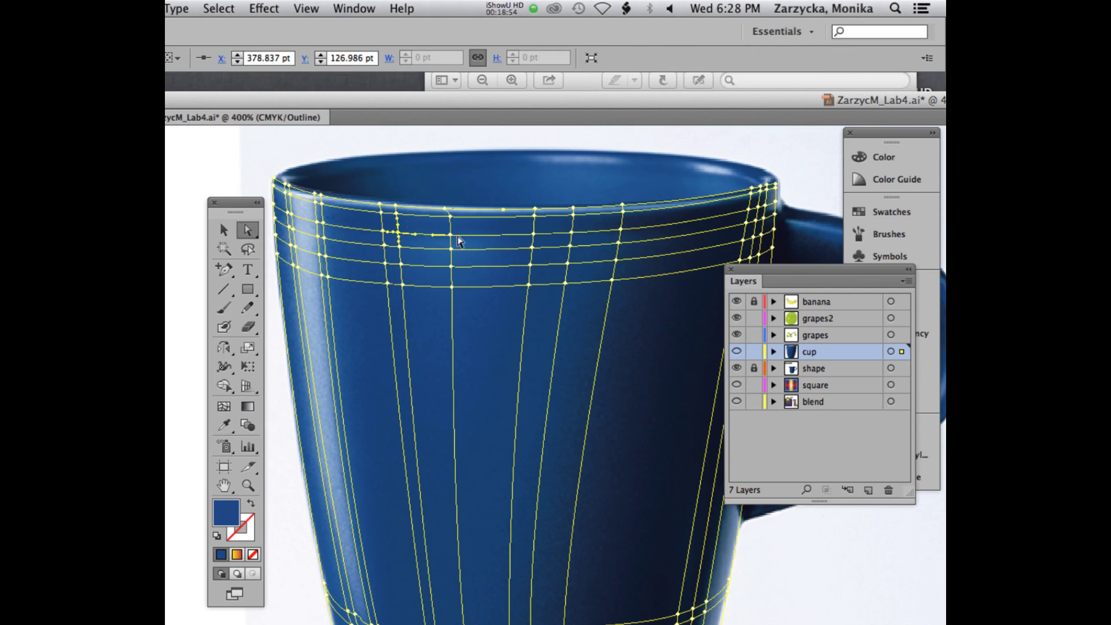
Step: Reshape the mesh around the highlight by moving the central line's points up and down and the adjacent third-row points outward
{"action": "left_click", "coordinate": [451, 236]}
{"action": "left_click", "coordinate": [450, 235]}
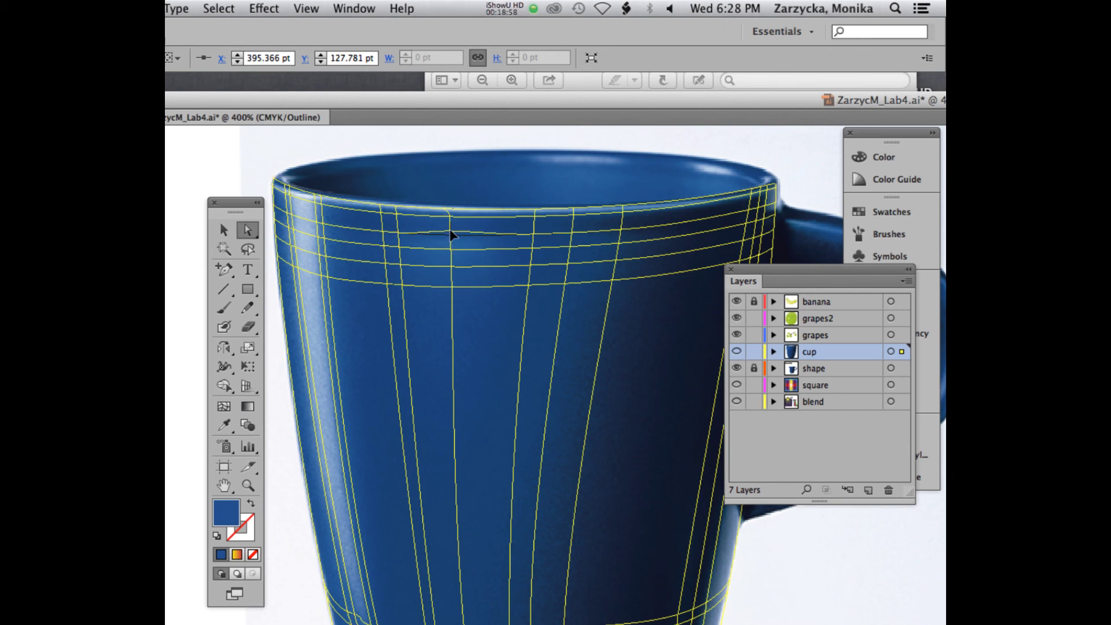
{"action": "left_click_drag", "start_coordinate": [450, 235], "coordinate": [451, 272]}
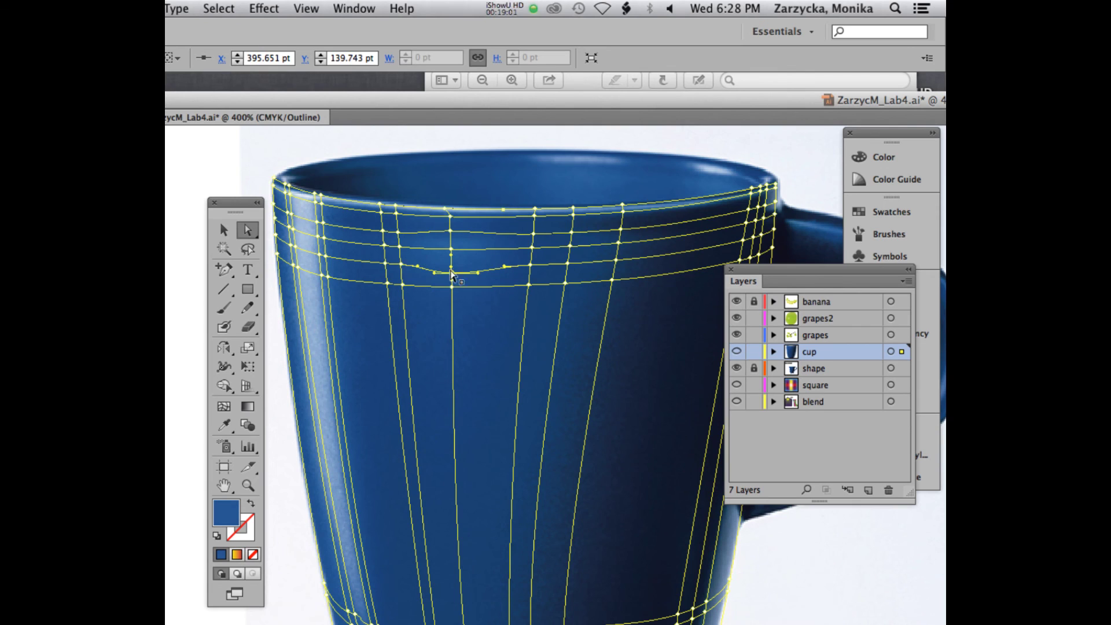
{"action": "left_click", "coordinate": [392, 247]}
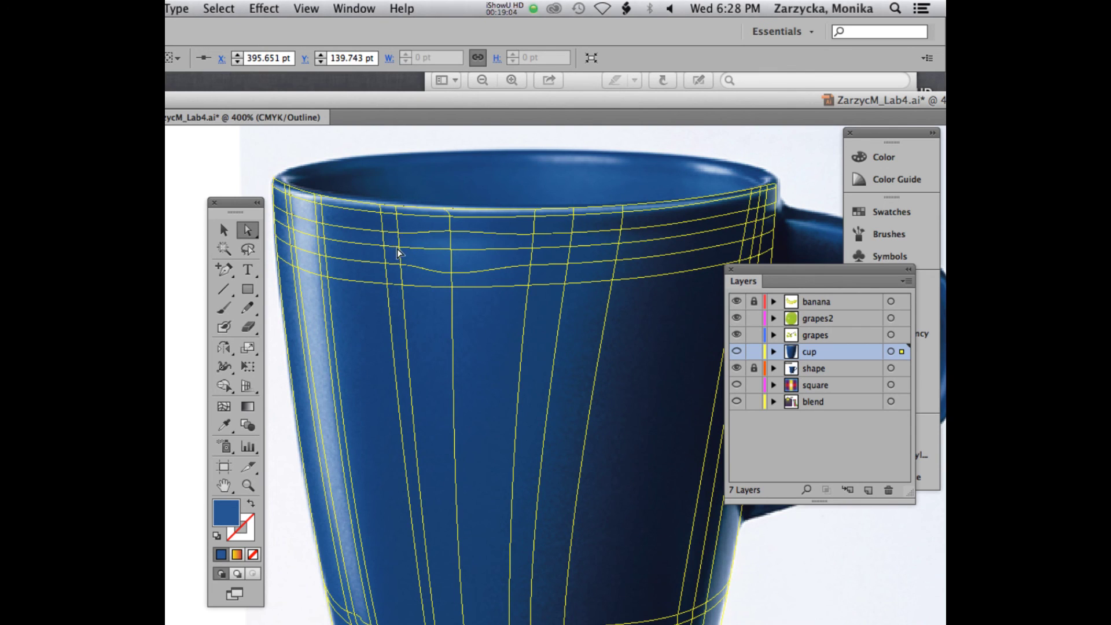
{"action": "left_click", "coordinate": [395, 249]}
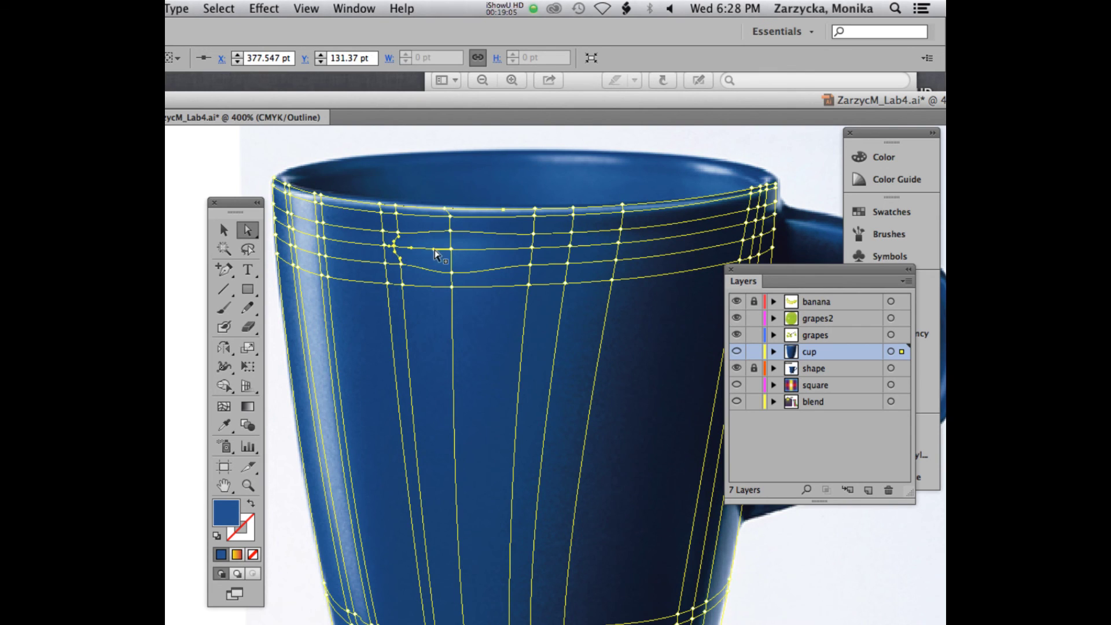
{"action": "left_click", "coordinate": [531, 248]}
{"action": "left_click", "coordinate": [534, 249]}
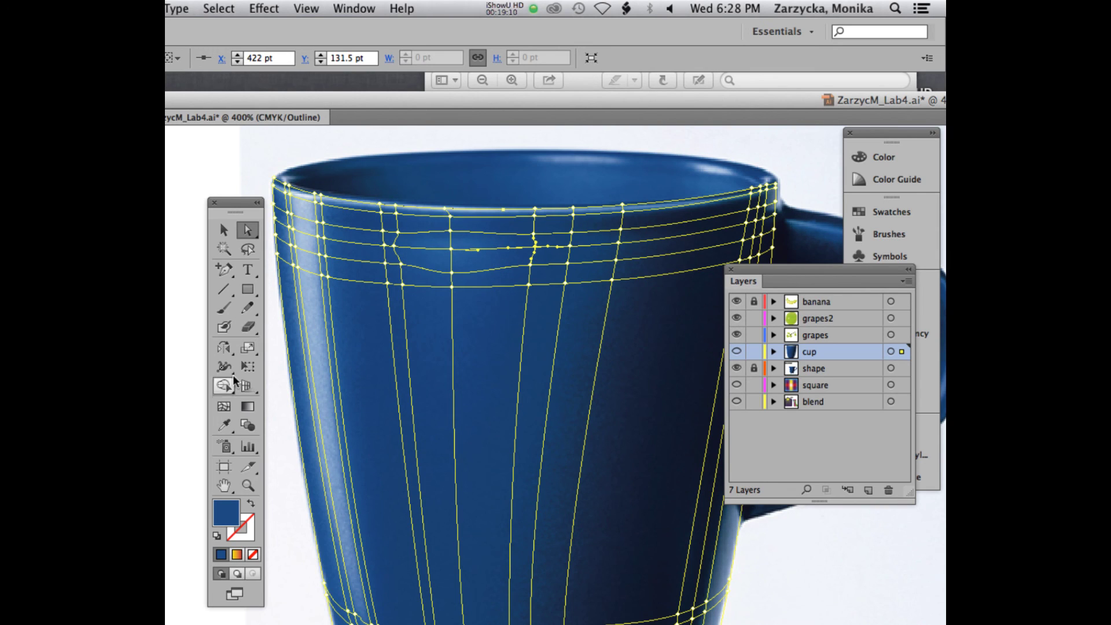
Step: Add two vertical mesh lines across the highlight, one on each side of its central line
{"action": "left_click", "coordinate": [223, 406]}
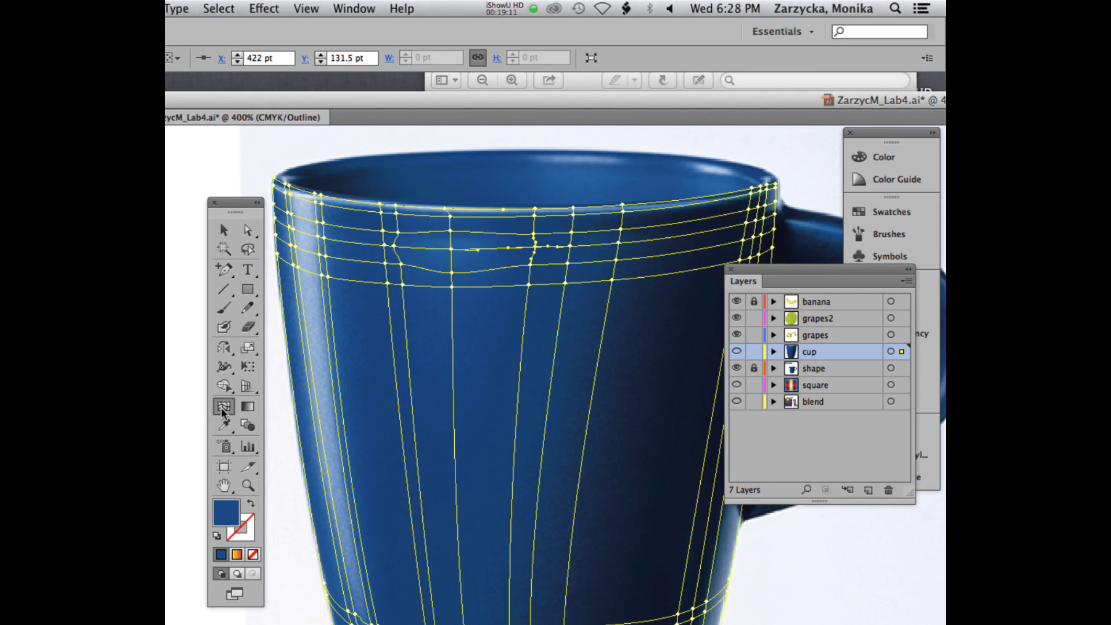
{"action": "left_click", "coordinate": [492, 248]}
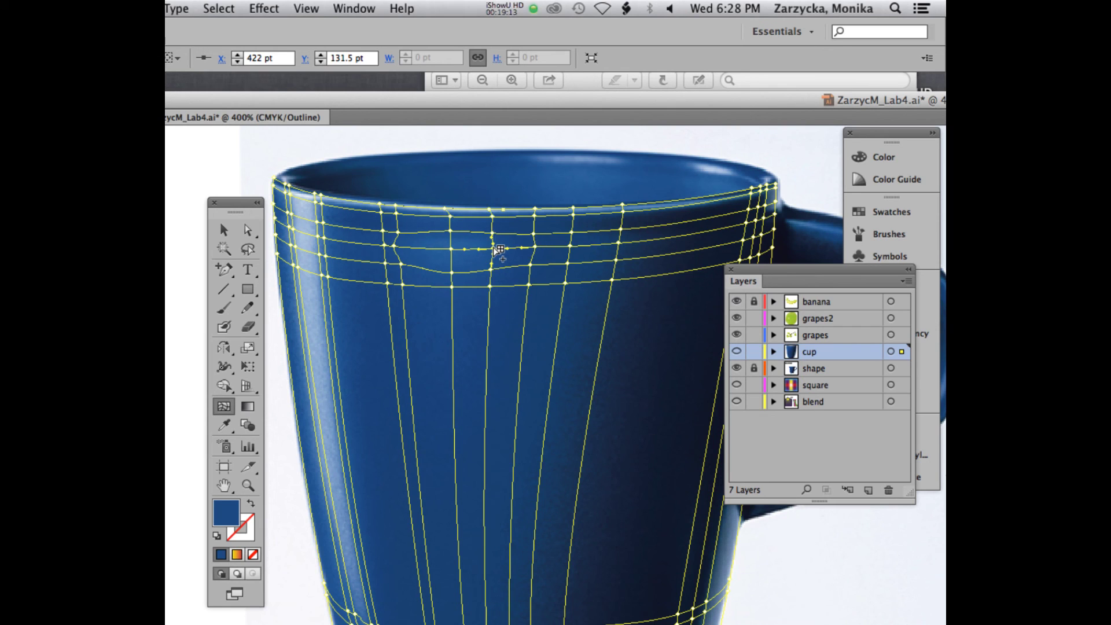
{"action": "left_click", "coordinate": [415, 247]}
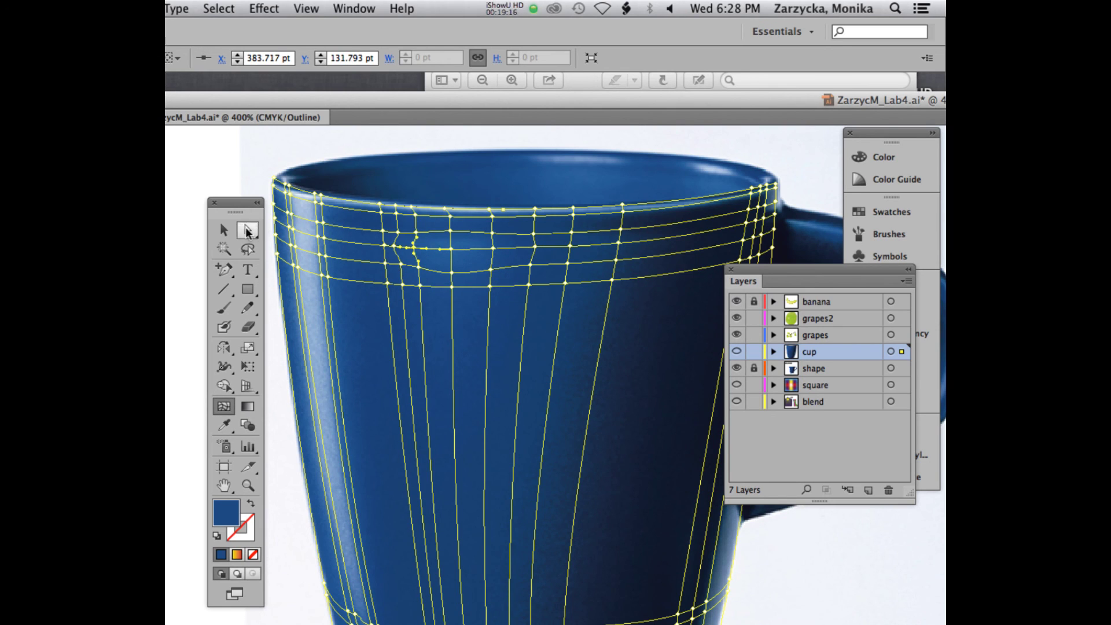
Step: Sample photo colours for the third-row points on both new mesh lines and on the central line of the highlight
{"action": "left_click", "coordinate": [248, 229]}
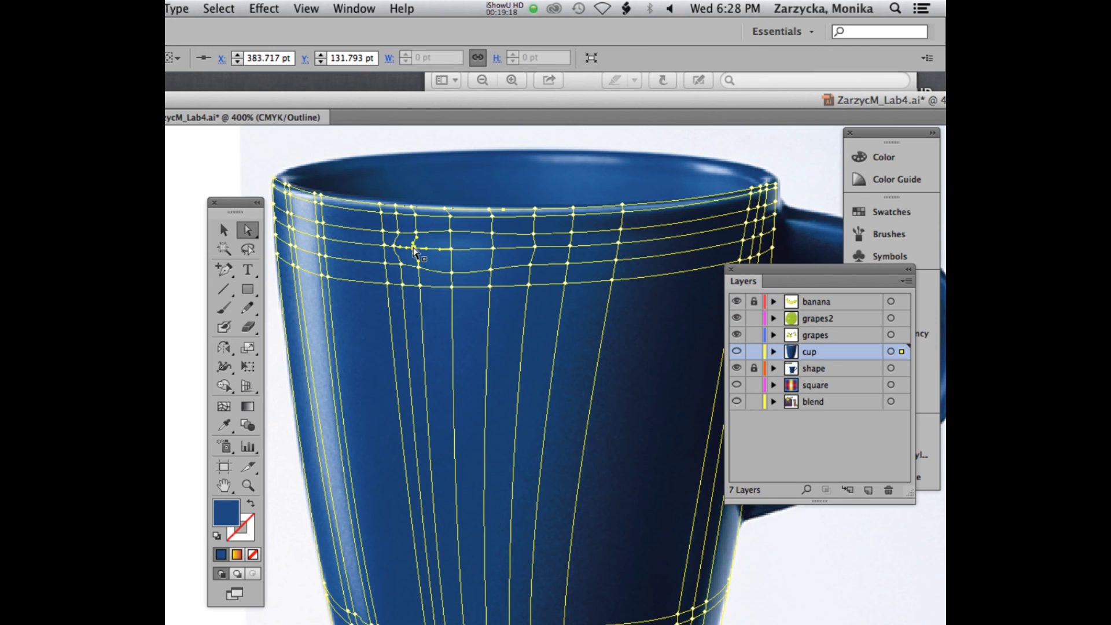
{"action": "key", "text": "i"}
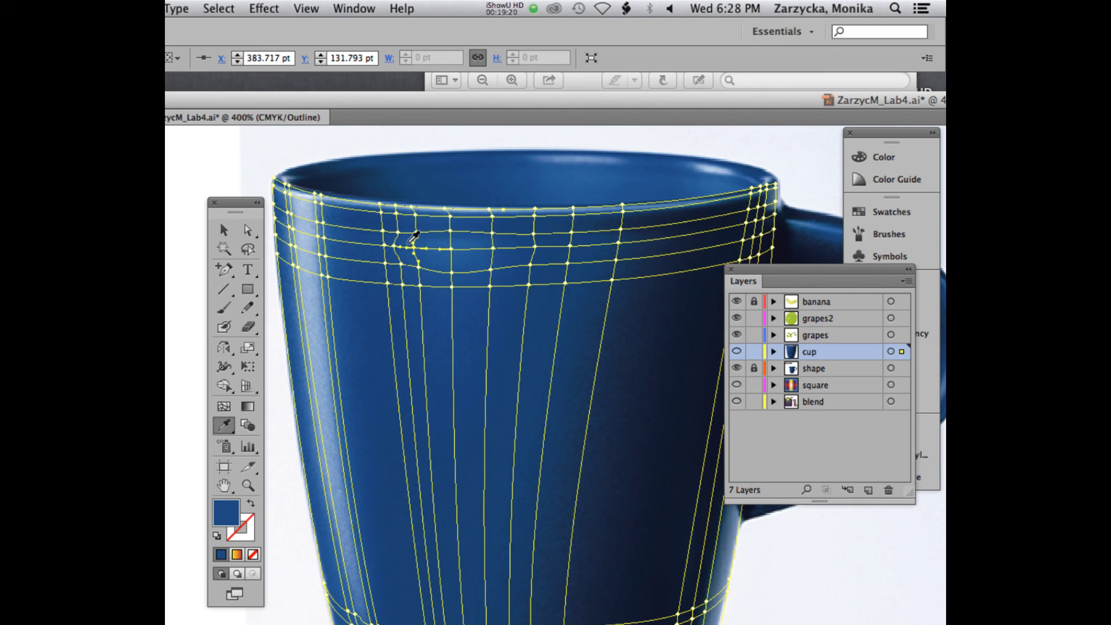
{"action": "key", "text": "a"}
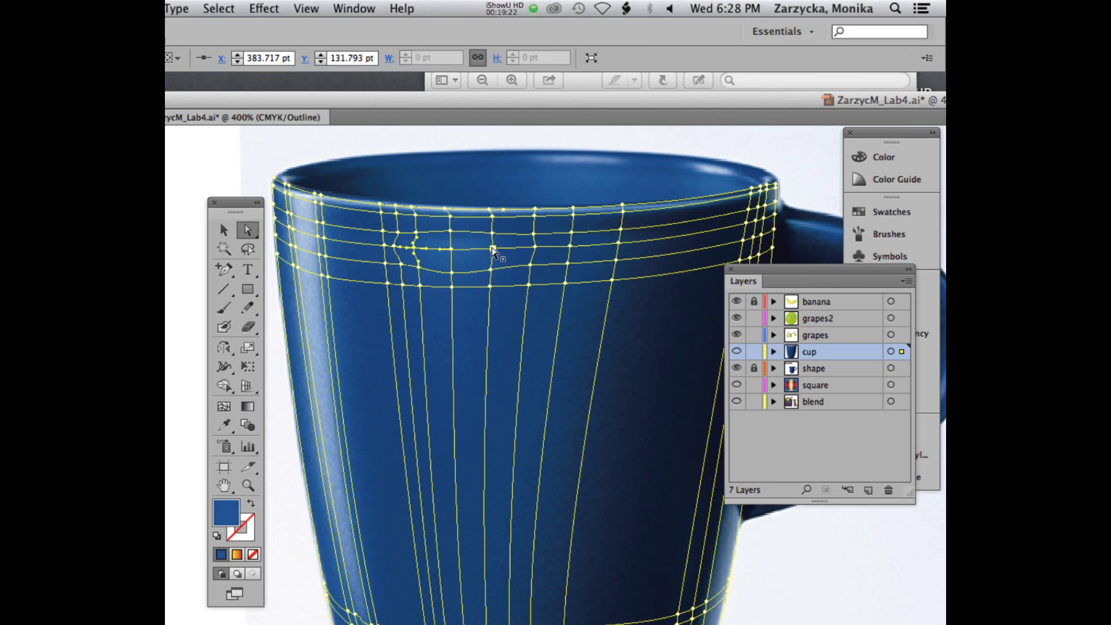
{"action": "left_click", "coordinate": [492, 248]}
{"action": "left_click", "coordinate": [493, 248]}
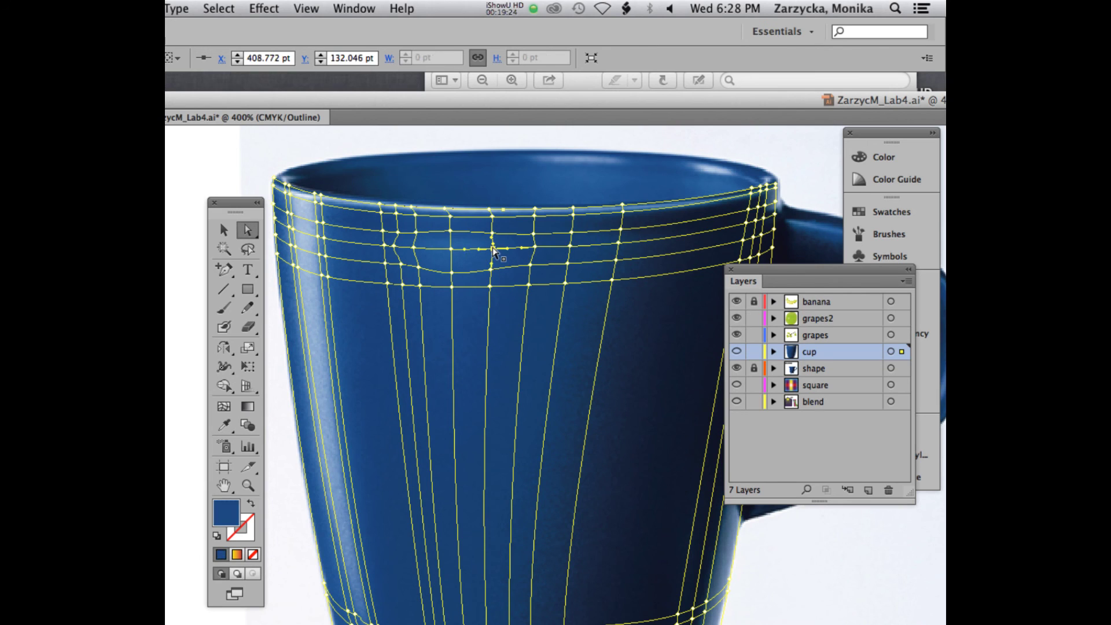
{"action": "key", "text": "i"}
{"action": "key", "text": "a"}
{"action": "left_click", "coordinate": [451, 249]}
{"action": "key", "text": "i"}
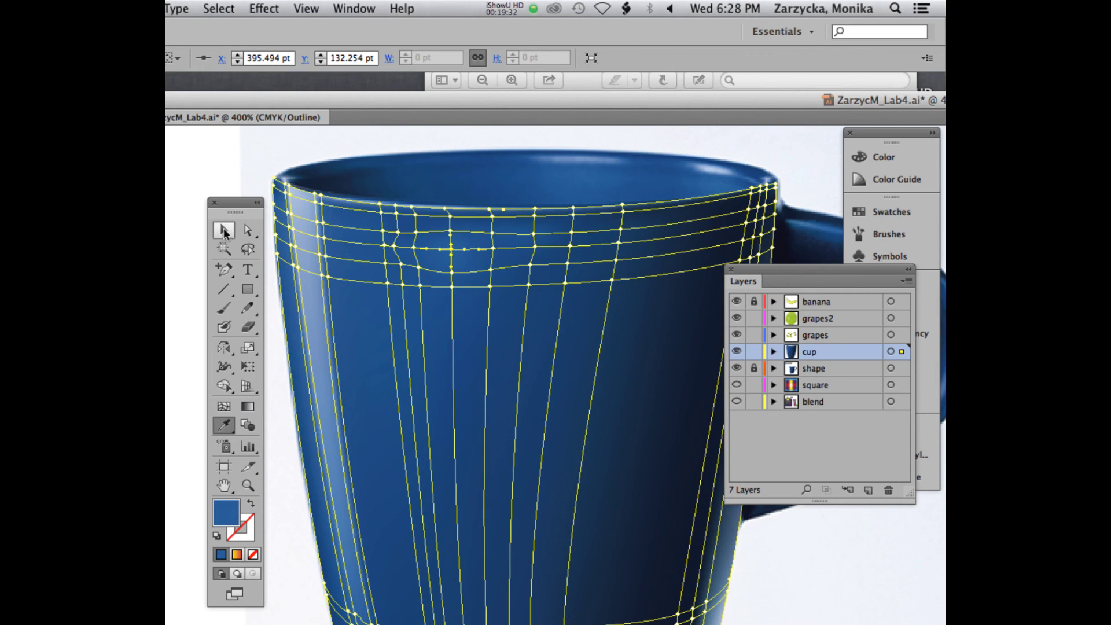
Step: Deselect the mesh and check the cup's shading in preview, returning the cup layer to outline view
{"action": "left_click", "coordinate": [225, 231]}
{"action": "left_click", "coordinate": [249, 180]}
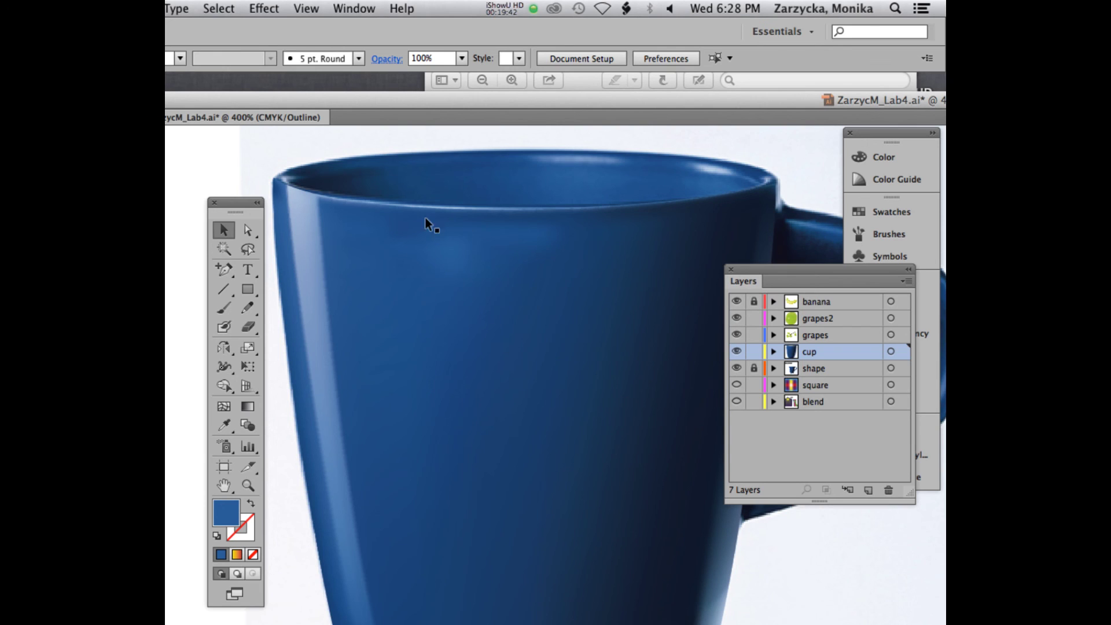
{"action": "left_click", "coordinate": [736, 352]}
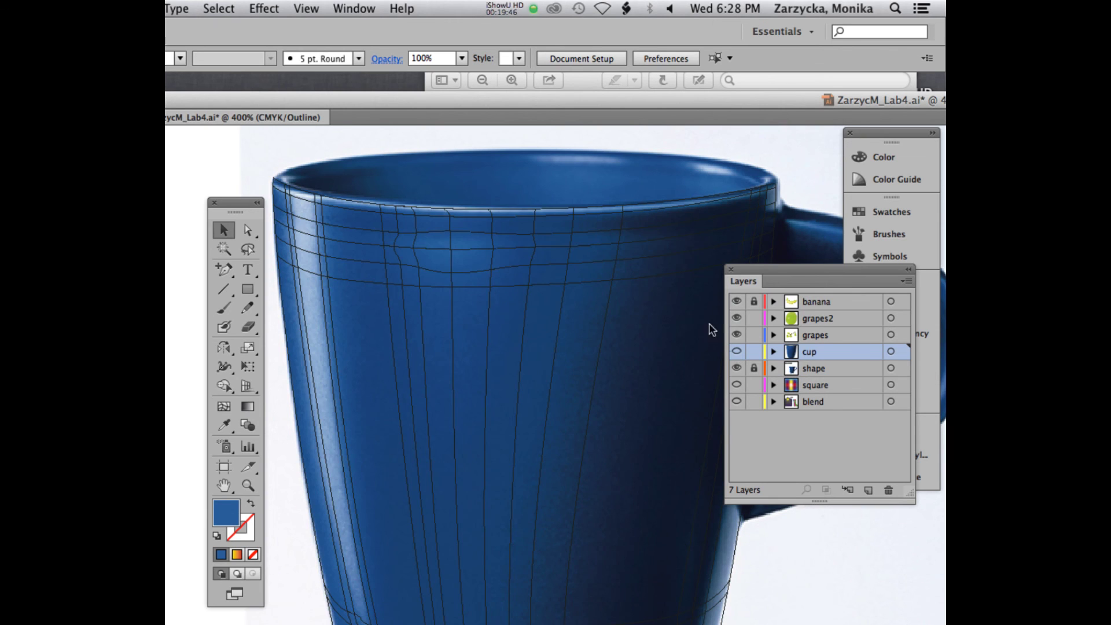
Step: Reselect the cup mesh and recolour the second- and fourth-row points on the line right of the highlight's centre
{"action": "left_click", "coordinate": [501, 235]}
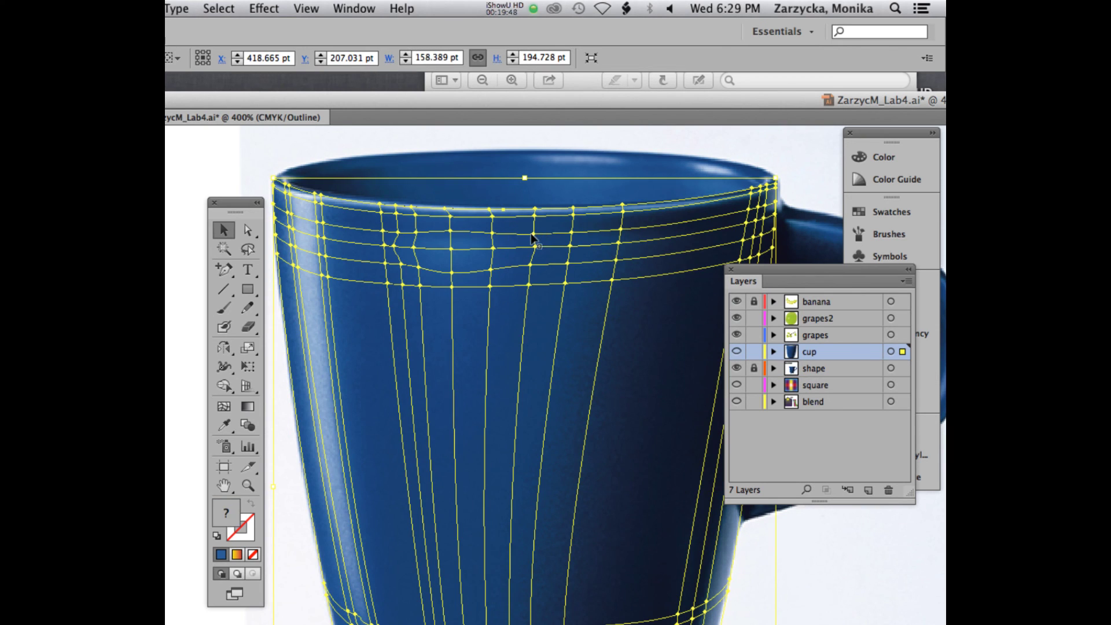
{"action": "left_click", "coordinate": [248, 230]}
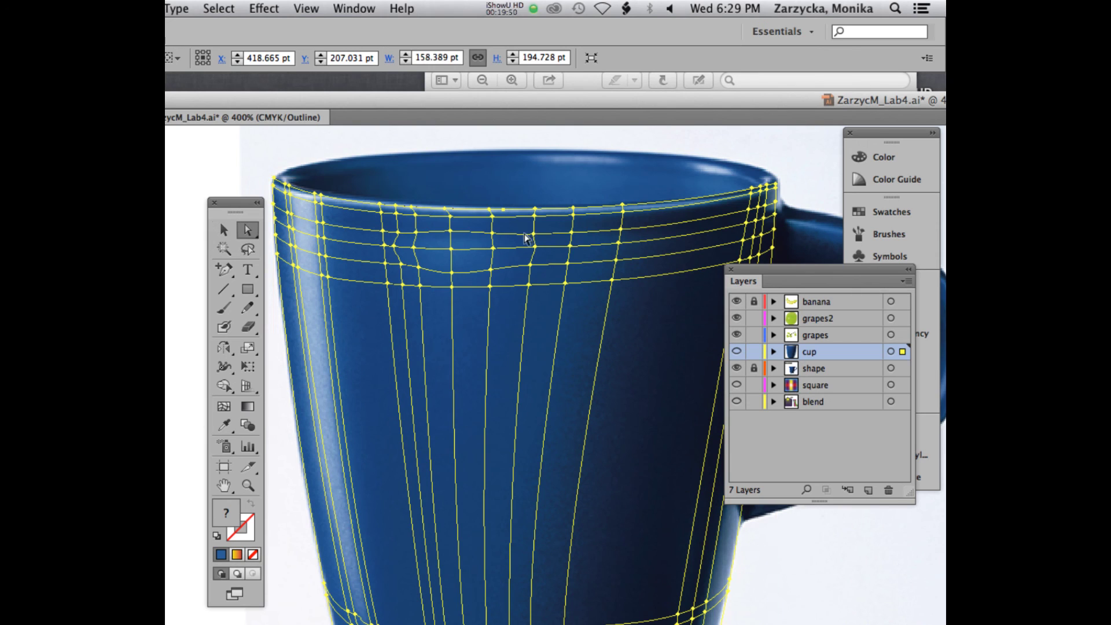
{"action": "left_click", "coordinate": [492, 234]}
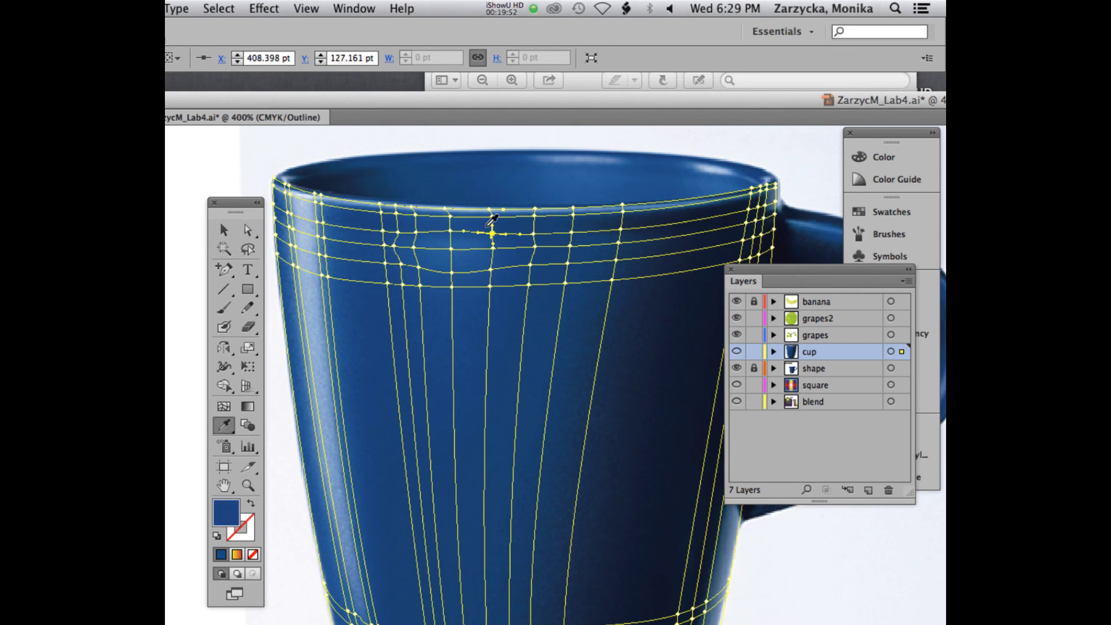
{"action": "left_click_drag", "start_coordinate": [495, 249], "coordinate": [492, 271]}
{"action": "key", "text": "i"}
{"action": "key", "text": "a"}
{"action": "key", "text": "i"}
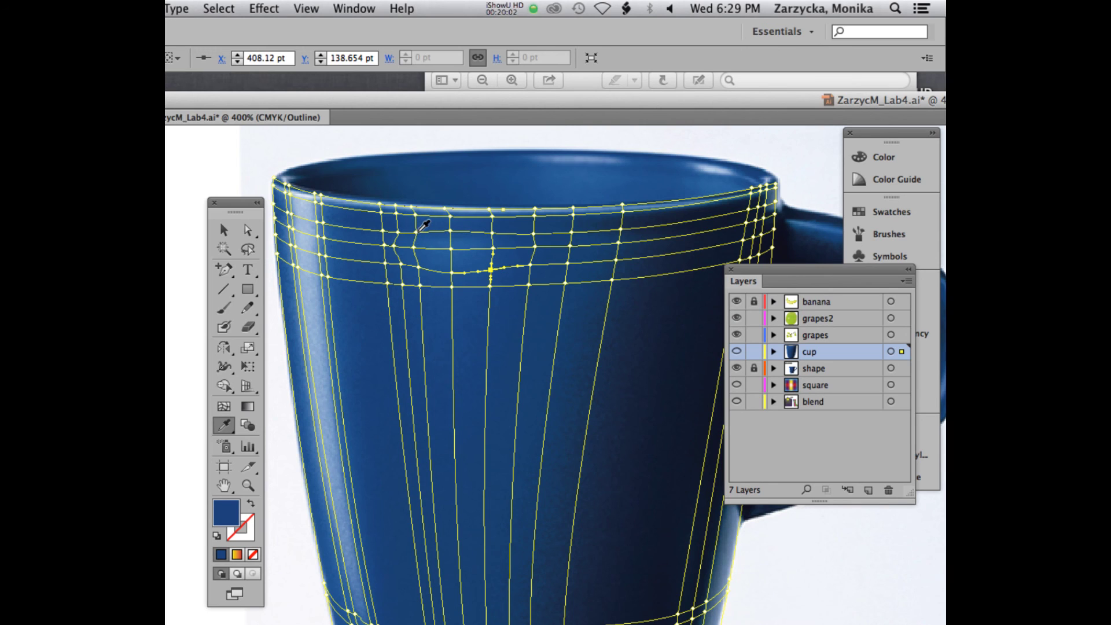
{"action": "key", "text": "a"}
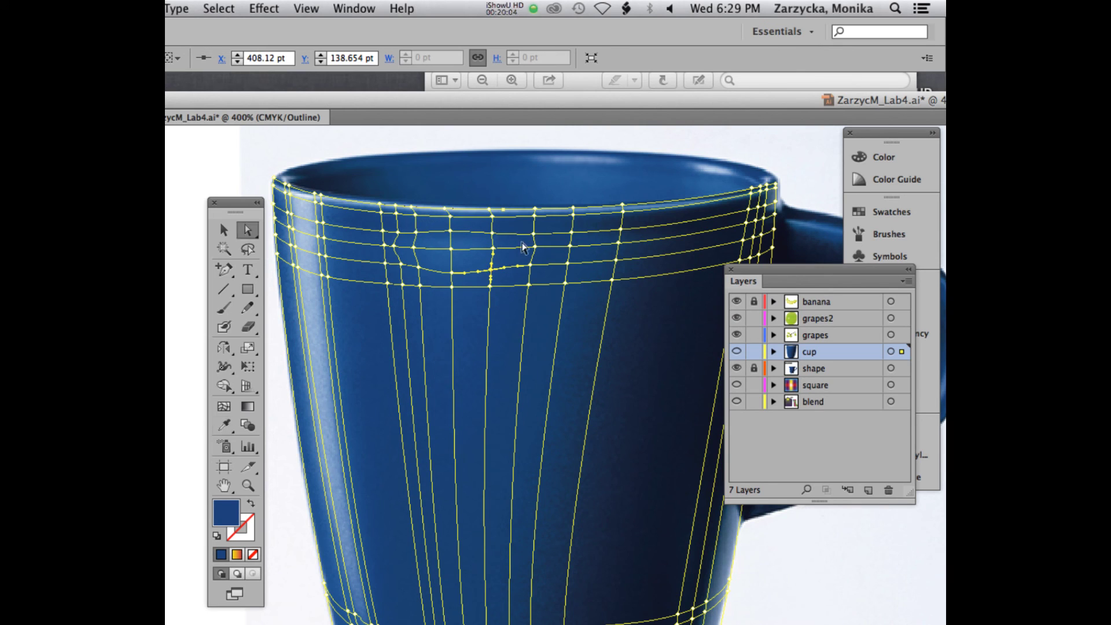
Step: Colour the second-row point on the mesh line at the highlight's far left with blue sampled from the photo
{"action": "left_click", "coordinate": [386, 233]}
{"action": "key", "text": "i"}
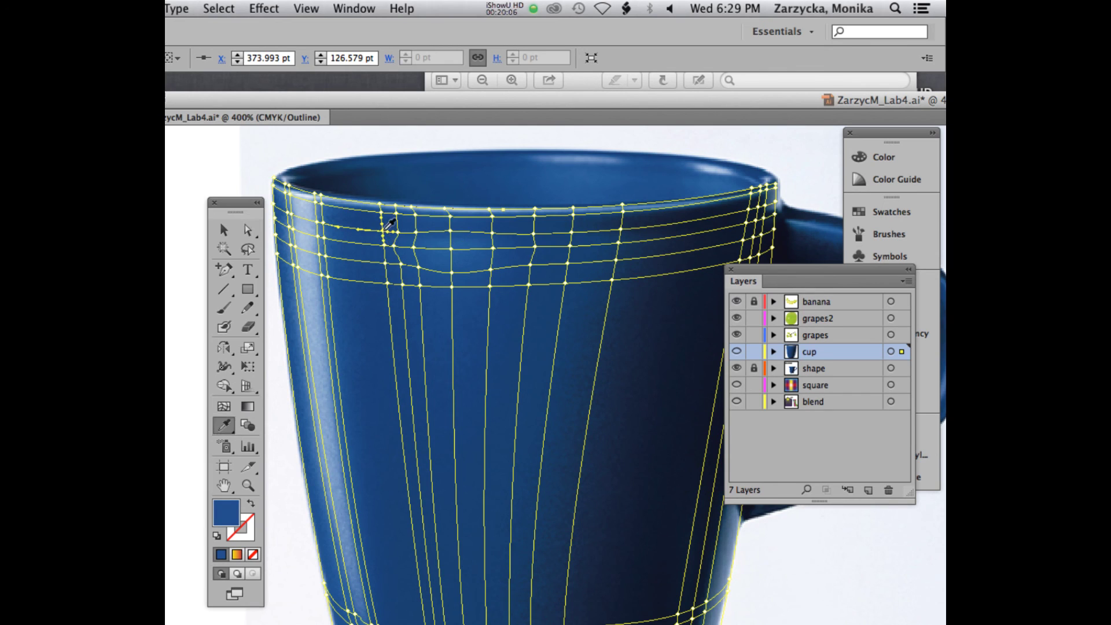
{"action": "left_click", "coordinate": [388, 228]}
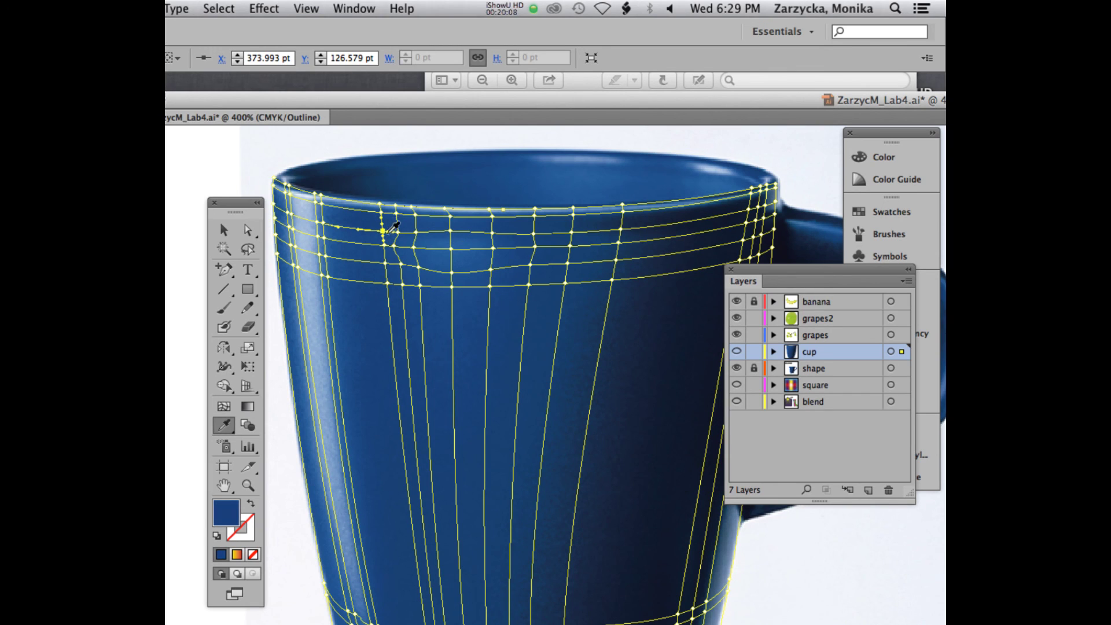
{"action": "left_click", "coordinate": [381, 226]}
{"action": "key", "text": "a"}
Step: Sample photo blues for the third-, fourth- and fifth-row points on the highlight's far-left mesh line and check the shading in preview
{"action": "left_click", "coordinate": [383, 244]}
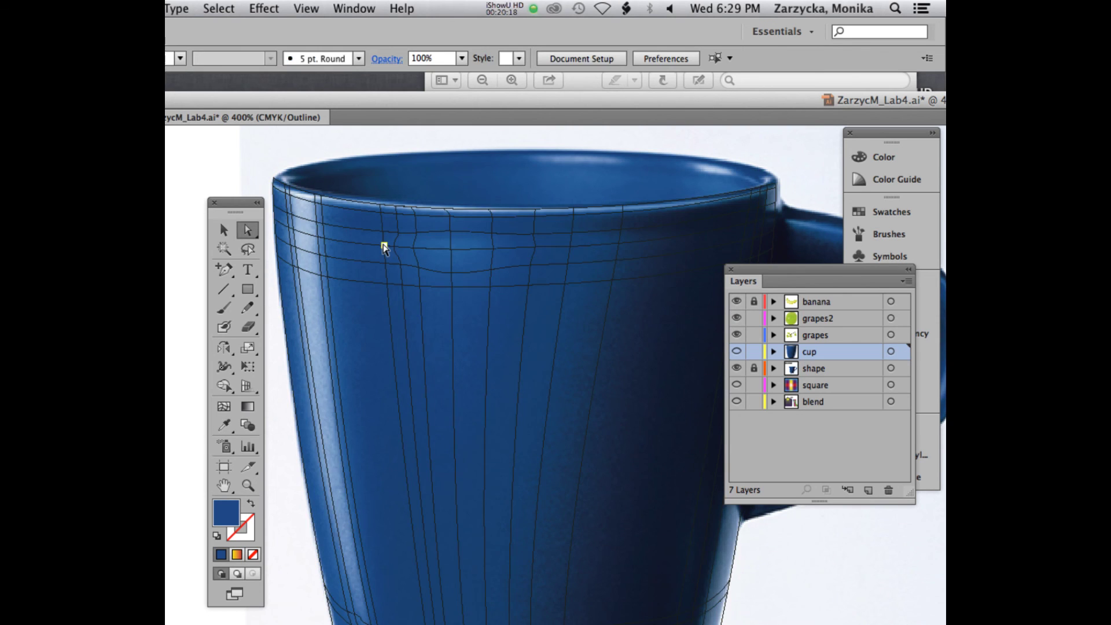
{"action": "left_click", "coordinate": [382, 243]}
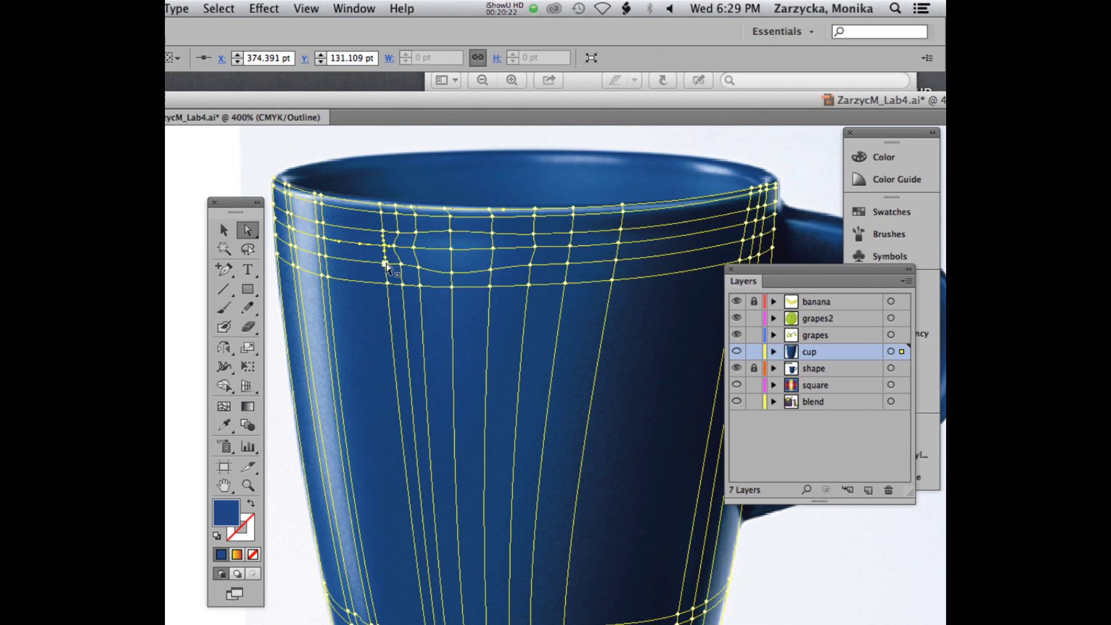
{"action": "left_click", "coordinate": [384, 256]}
{"action": "key", "text": "i"}
{"action": "left_click", "coordinate": [384, 262]}
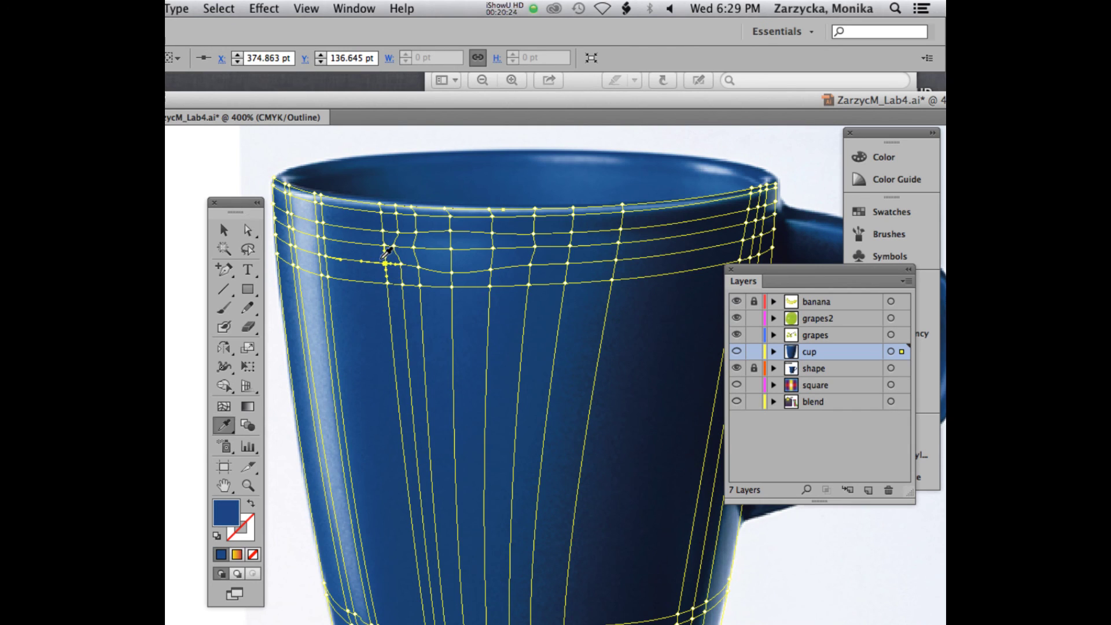
{"action": "key", "text": "a"}
{"action": "left_click", "coordinate": [388, 283]}
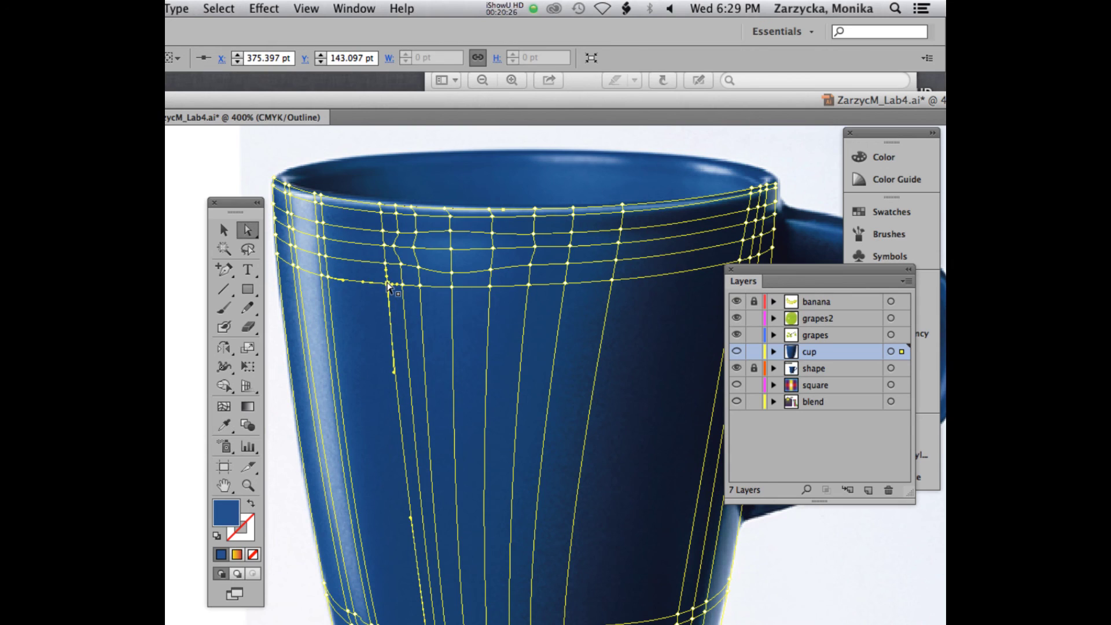
{"action": "key", "text": "i"}
{"action": "left_click", "coordinate": [385, 281]}
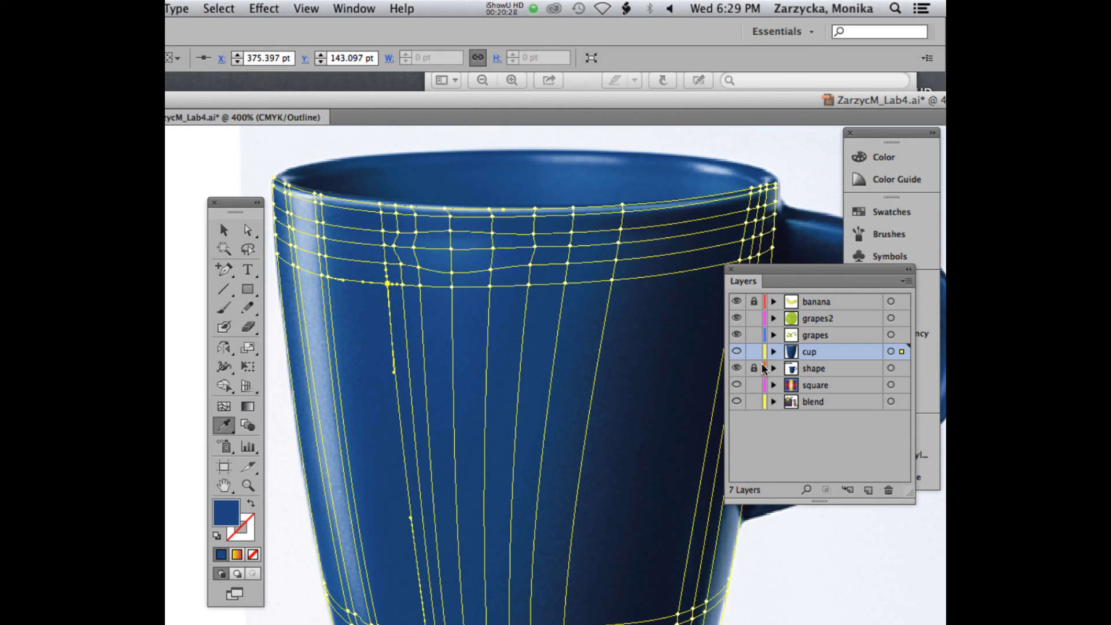
{"action": "left_click", "coordinate": [737, 351], "text": "super"}
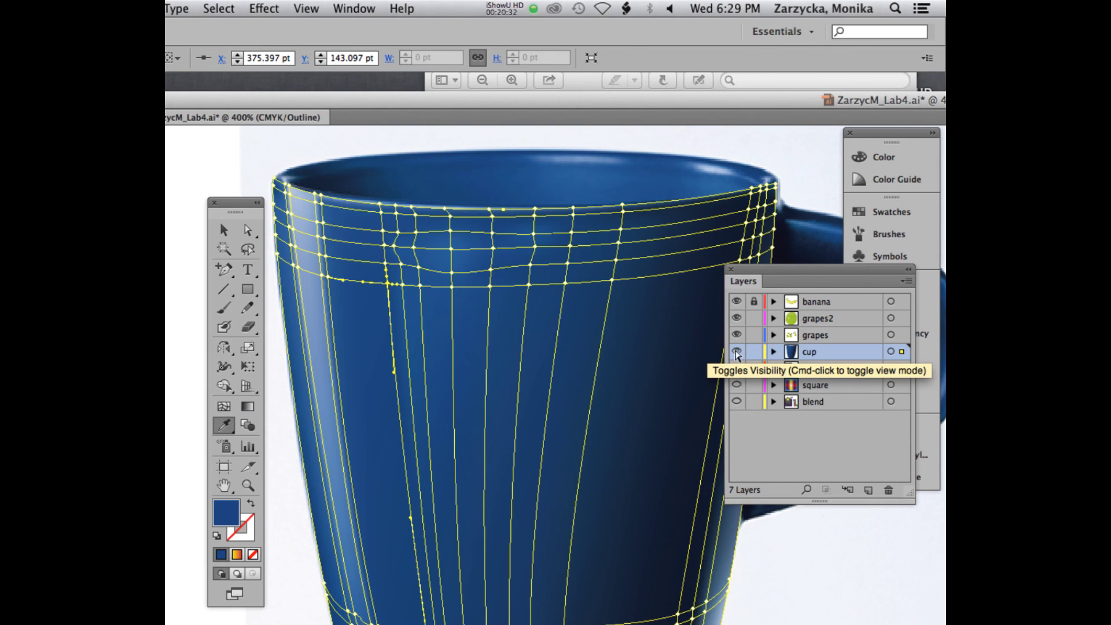
{"action": "left_click", "coordinate": [737, 350], "text": "super"}
Step: Sample photo colours for the fourth-row point left of the highlight's centre and fifth-row points on the central line and two lines right of it
{"action": "key", "text": "a"}
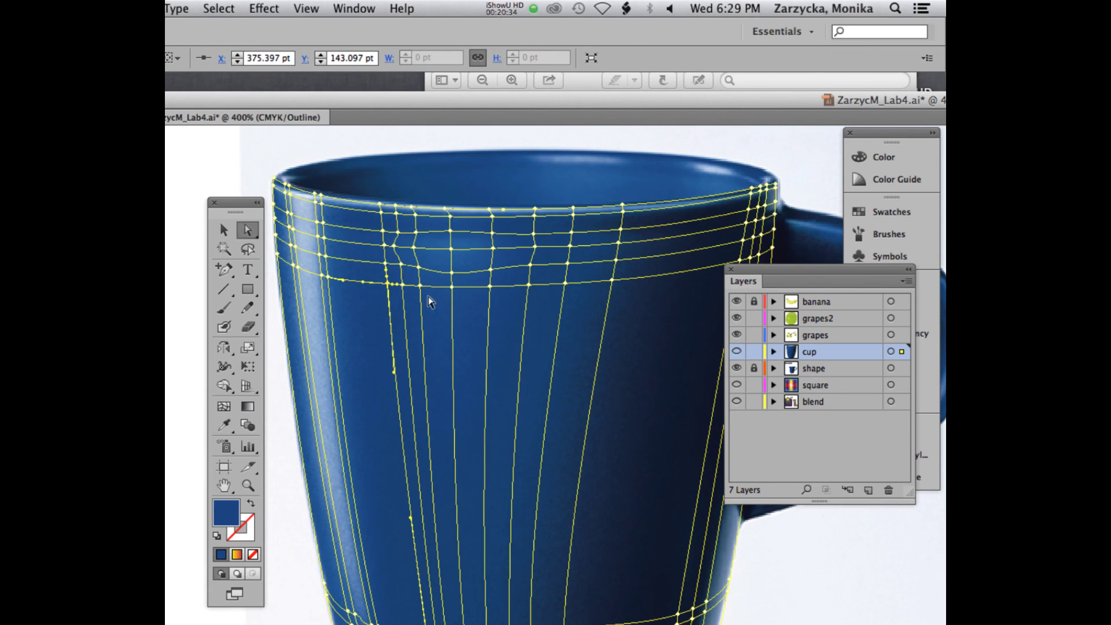
{"action": "left_click_drag", "start_coordinate": [395, 285], "coordinate": [420, 268]}
{"action": "key", "text": "i"}
{"action": "key", "text": "a"}
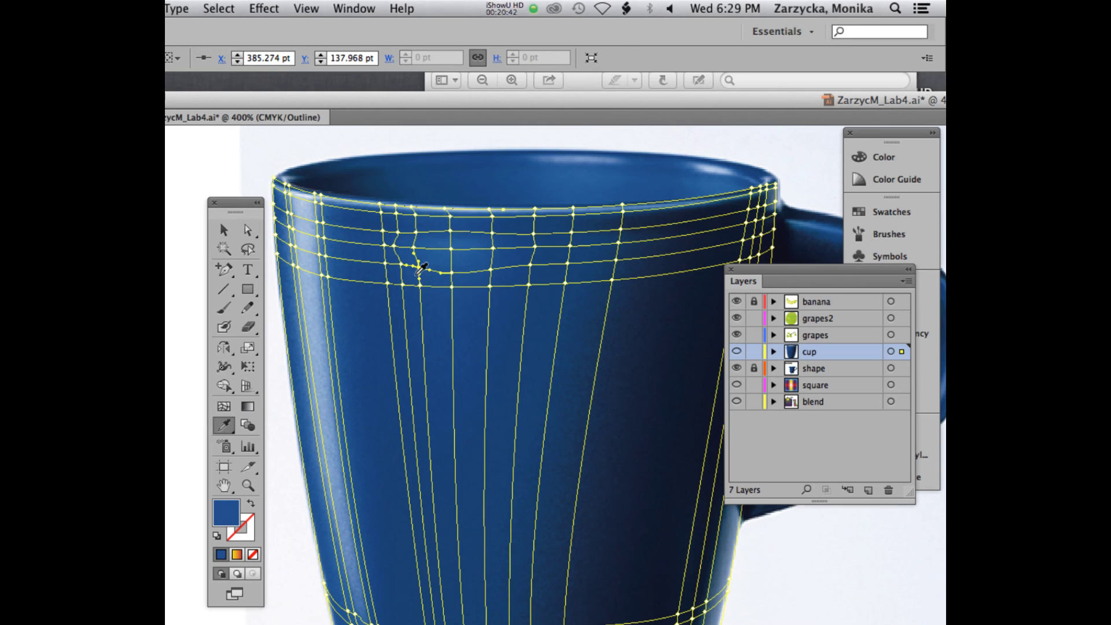
{"action": "left_click", "coordinate": [451, 286]}
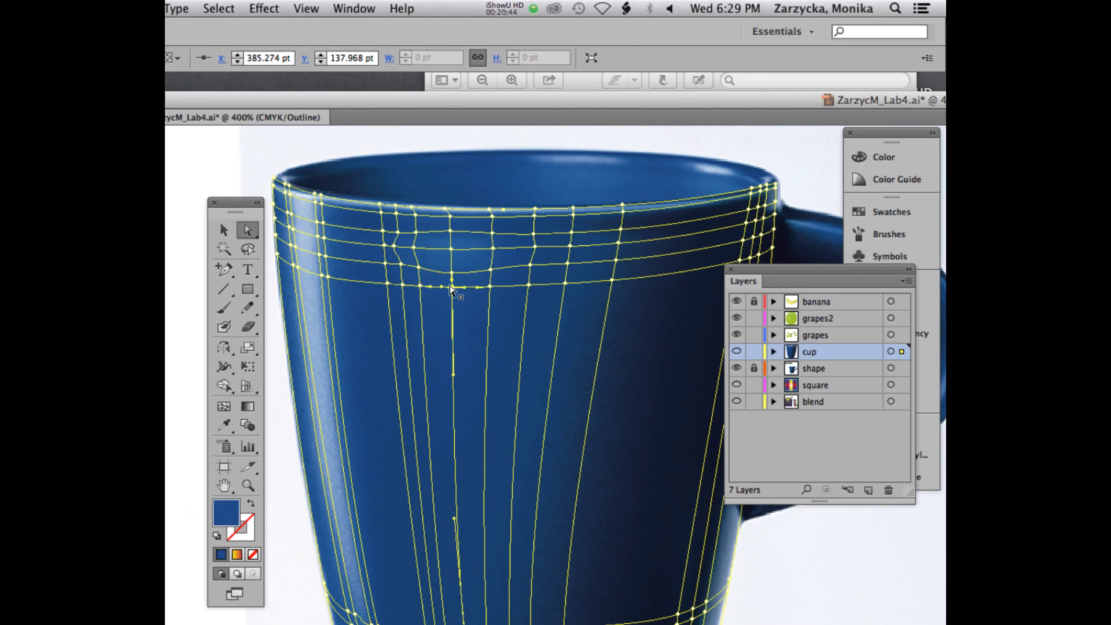
{"action": "key", "text": "i"}
{"action": "left_click", "coordinate": [492, 286], "text": "super"}
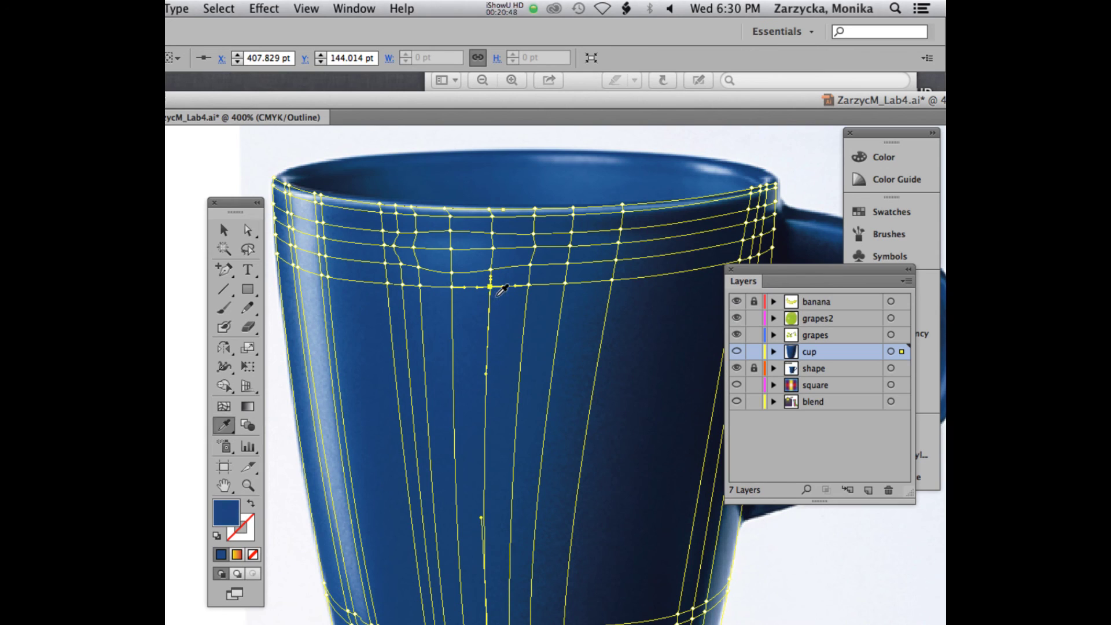
{"action": "key", "text": "a"}
{"action": "left_click_drag", "start_coordinate": [491, 286], "coordinate": [529, 286]}
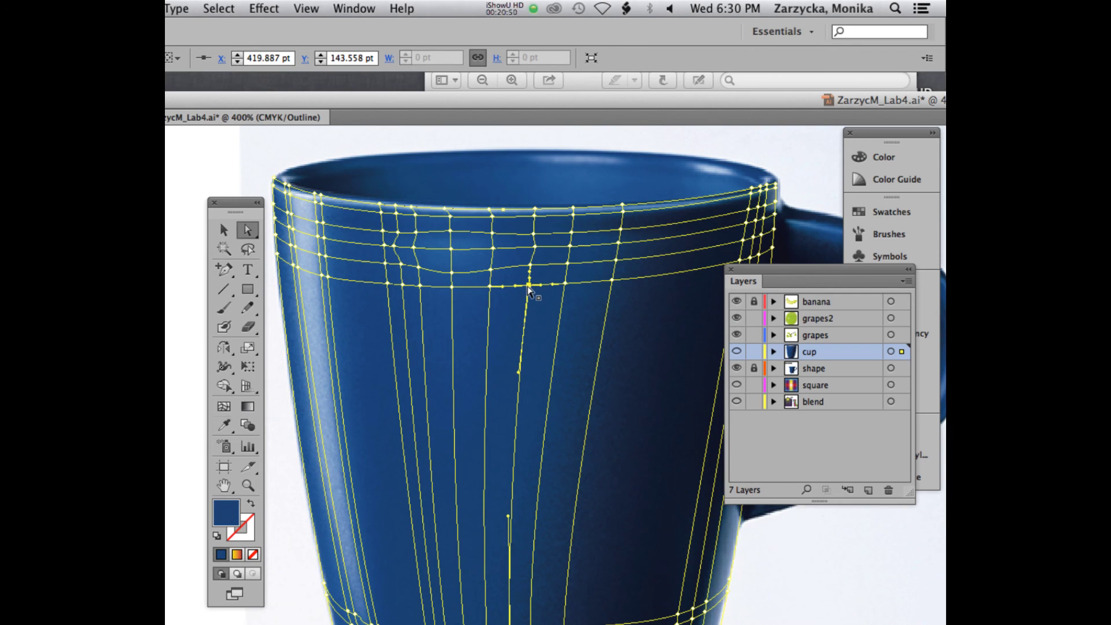
{"action": "key", "text": "i"}
Step: Recolour the fourth-, third- and second-row points on the second mesh line right of the highlight's centre with blues from the photo
{"action": "key", "text": "a"}
{"action": "left_click_drag", "start_coordinate": [529, 274], "coordinate": [530, 225]}
{"action": "key", "text": "i"}
{"action": "key", "text": "a"}
{"action": "key", "text": "i"}
{"action": "key", "text": "a"}
{"action": "key", "text": "i"}
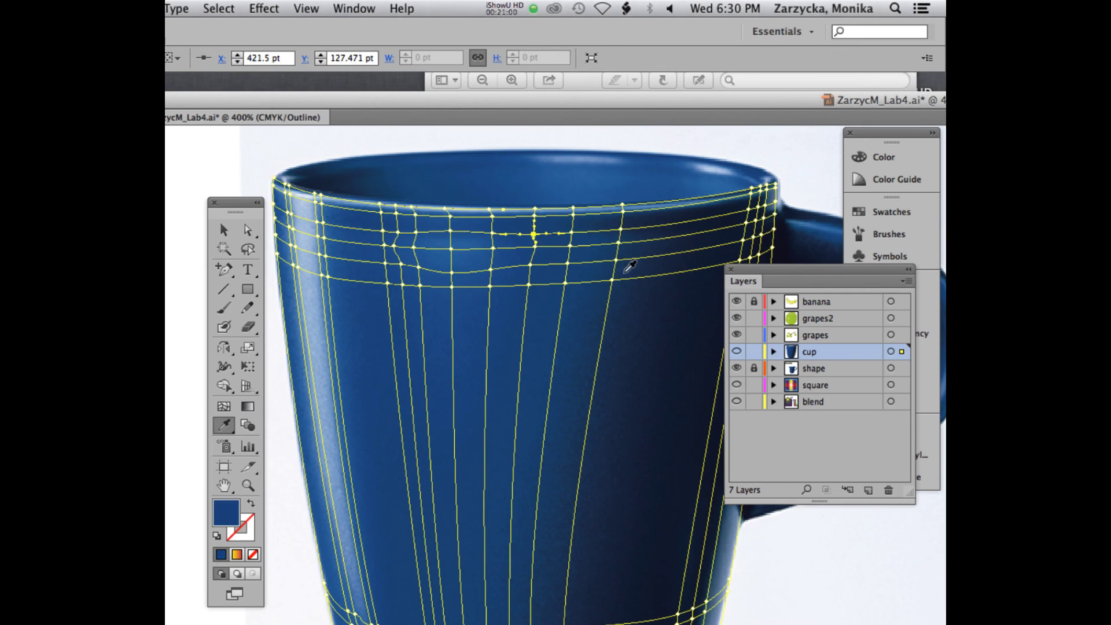
Step: Deselect the mesh and examine the highlight's shading in preview, returning the cup layer to outline view
{"action": "left_click", "coordinate": [736, 351], "text": "super"}
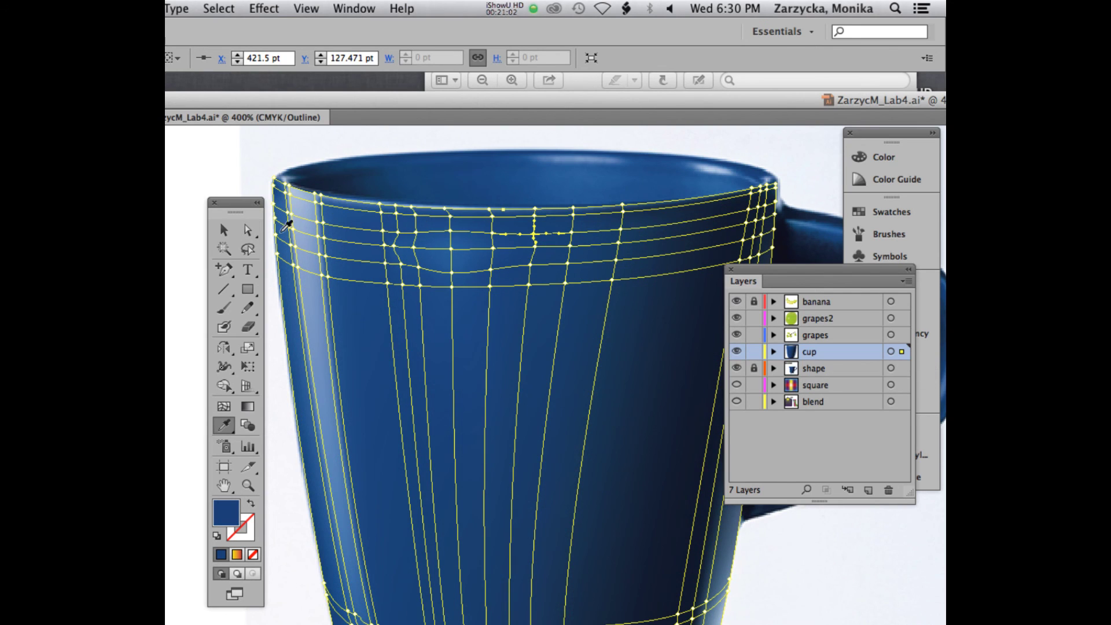
{"action": "left_click", "coordinate": [224, 231]}
{"action": "left_click", "coordinate": [184, 197]}
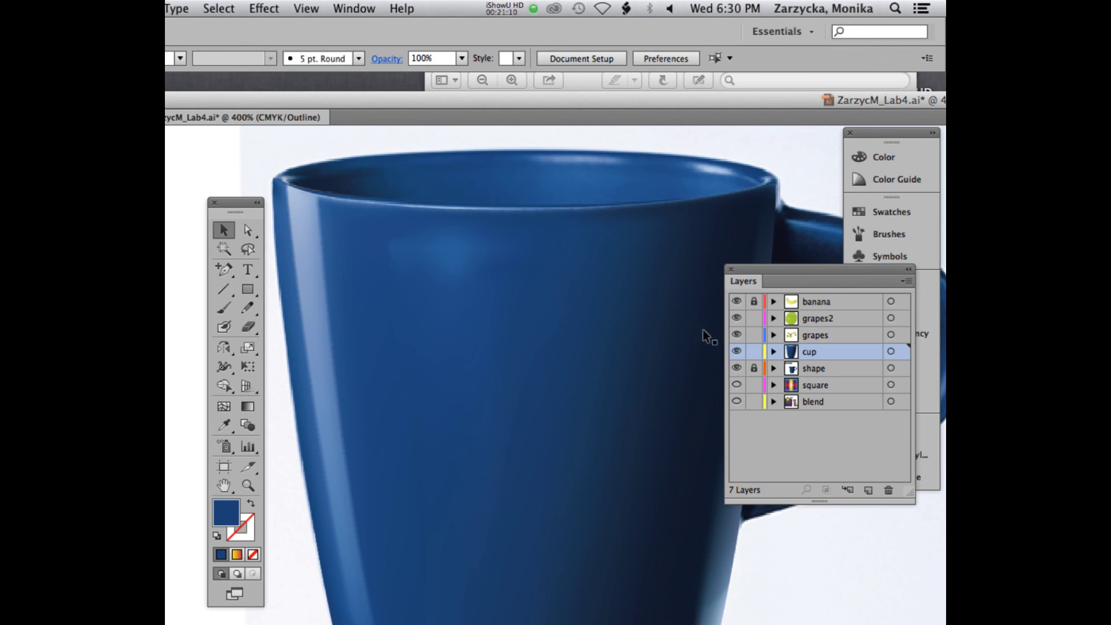
{"action": "left_click", "coordinate": [736, 351], "text": "ctrl"}
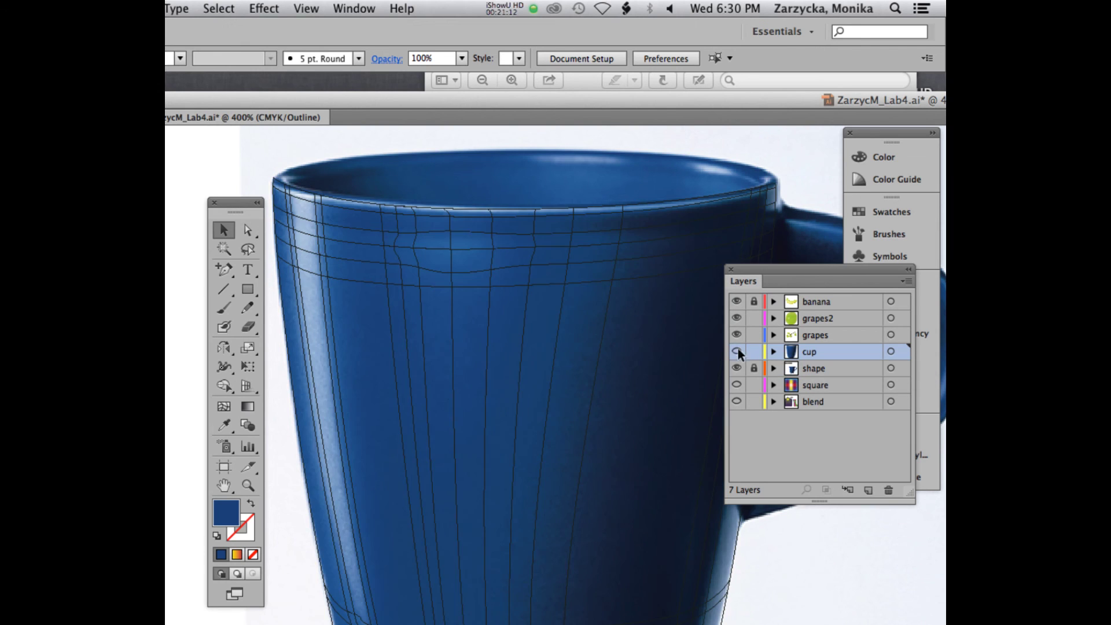
Step: Shift the third-row point on the highlight's second mesh line from the left slightly rightwards and resample its colour from the photo
{"action": "left_click", "coordinate": [395, 247]}
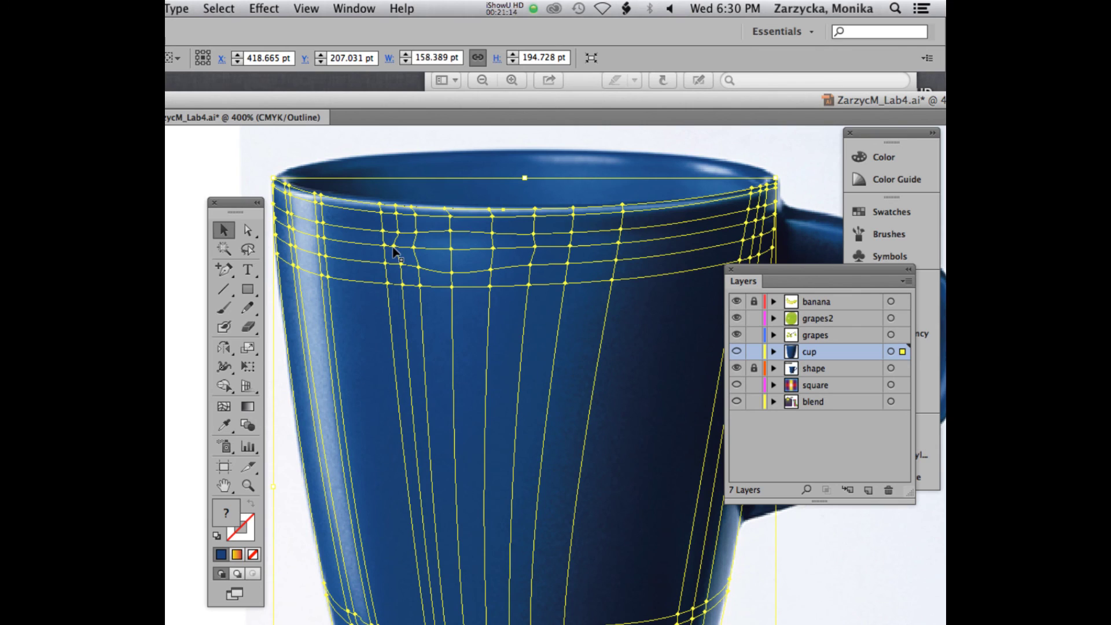
{"action": "left_click", "coordinate": [247, 229]}
{"action": "left_click", "coordinate": [393, 246]}
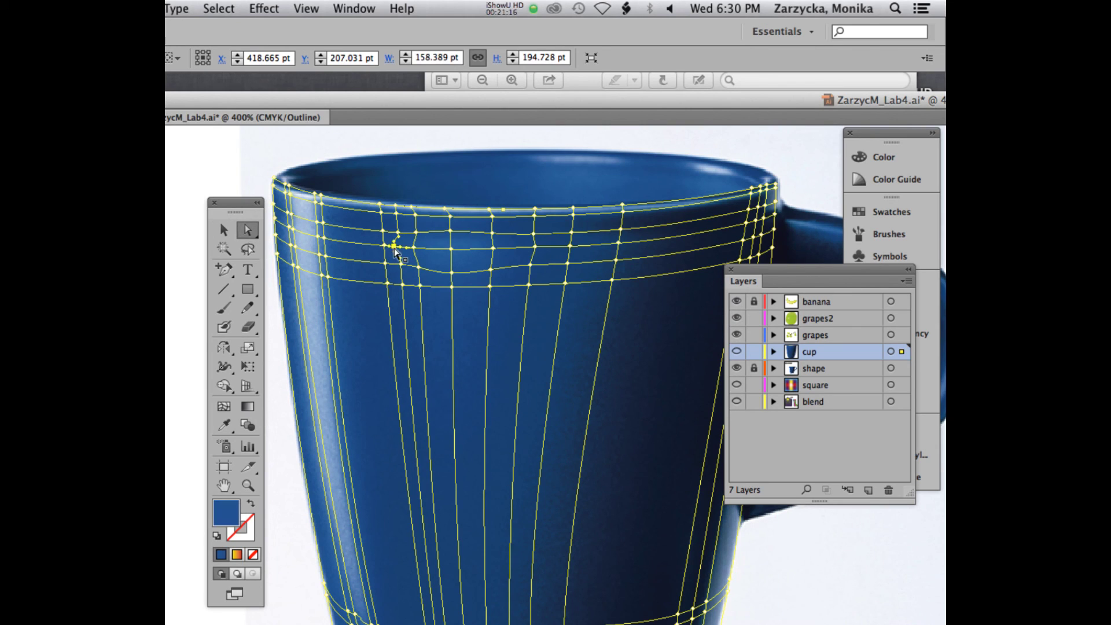
{"action": "left_click_drag", "start_coordinate": [393, 247], "coordinate": [399, 253]}
{"action": "key", "text": "i"}
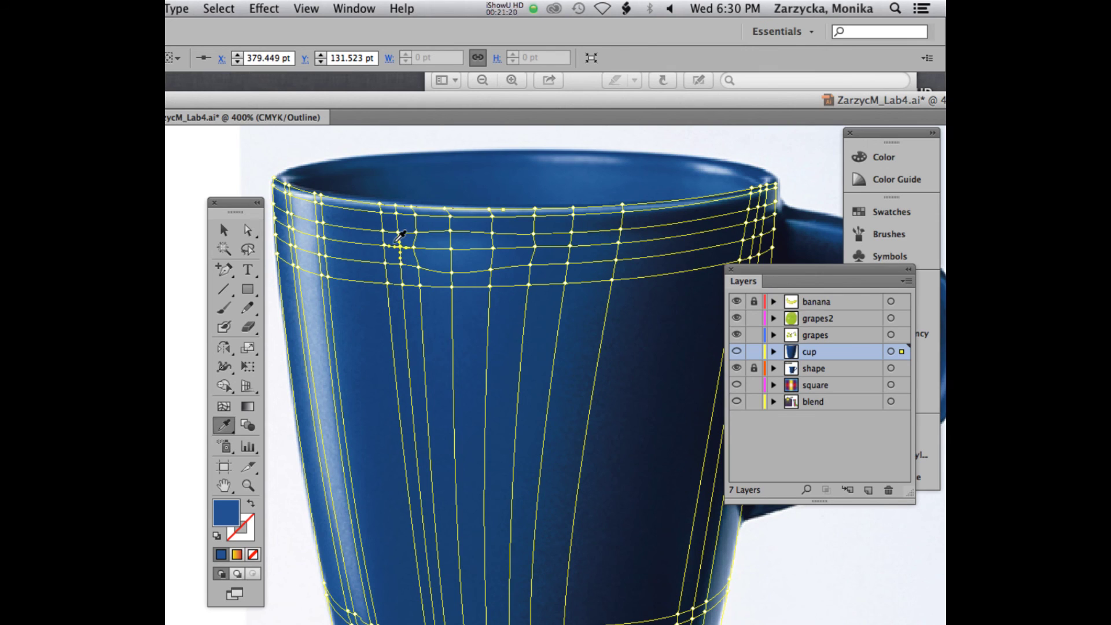
Step: Show the cup layer in preview with the mesh deselected and examine the shading across the whole cup at 300% zoom
{"action": "left_click", "coordinate": [735, 351]}
{"action": "key", "text": "v"}
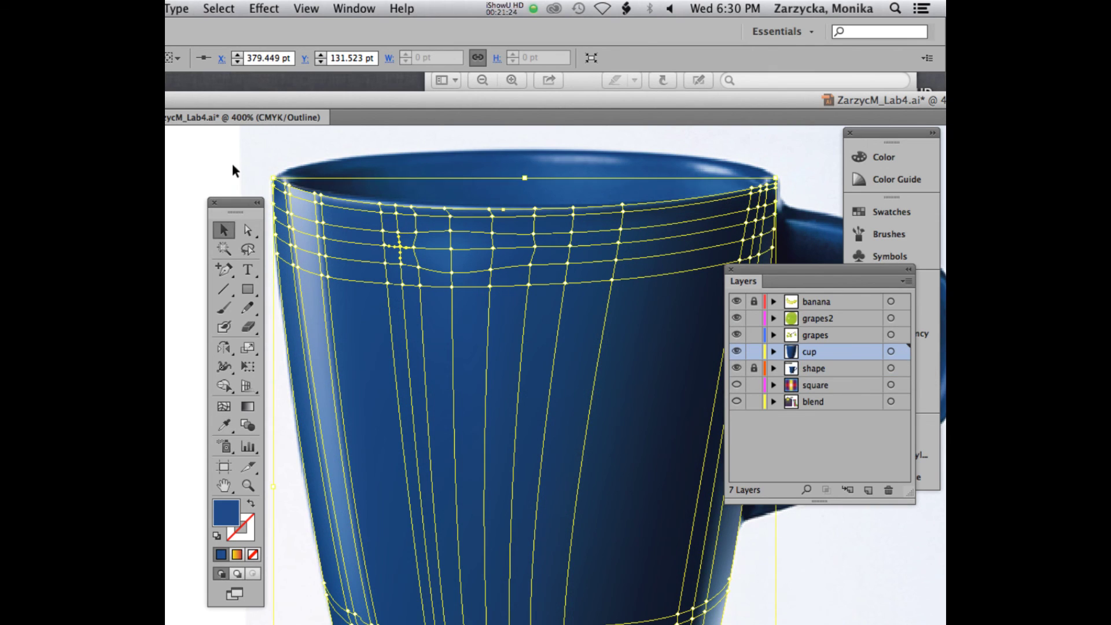
{"action": "left_click", "coordinate": [232, 165]}
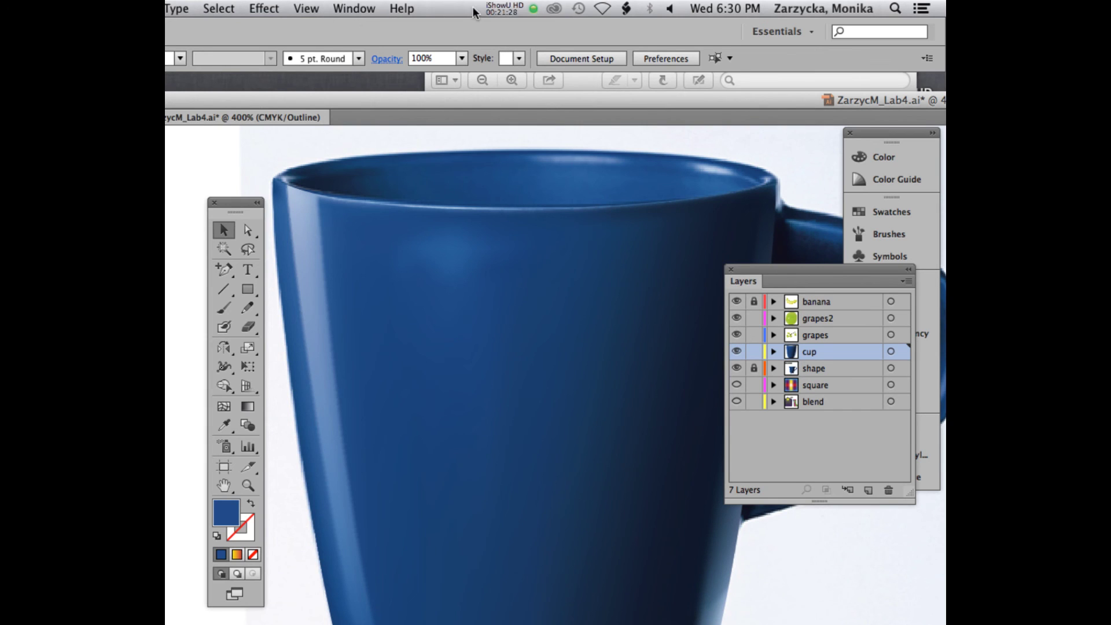
{"action": "key", "text": "super+minus"}
{"action": "left_click_drag", "start_coordinate": [638, 101], "coordinate": [491, 81]}
{"action": "scroll", "coordinate": [421, 349], "scroll_direction": "down", "scroll_amount": 2}
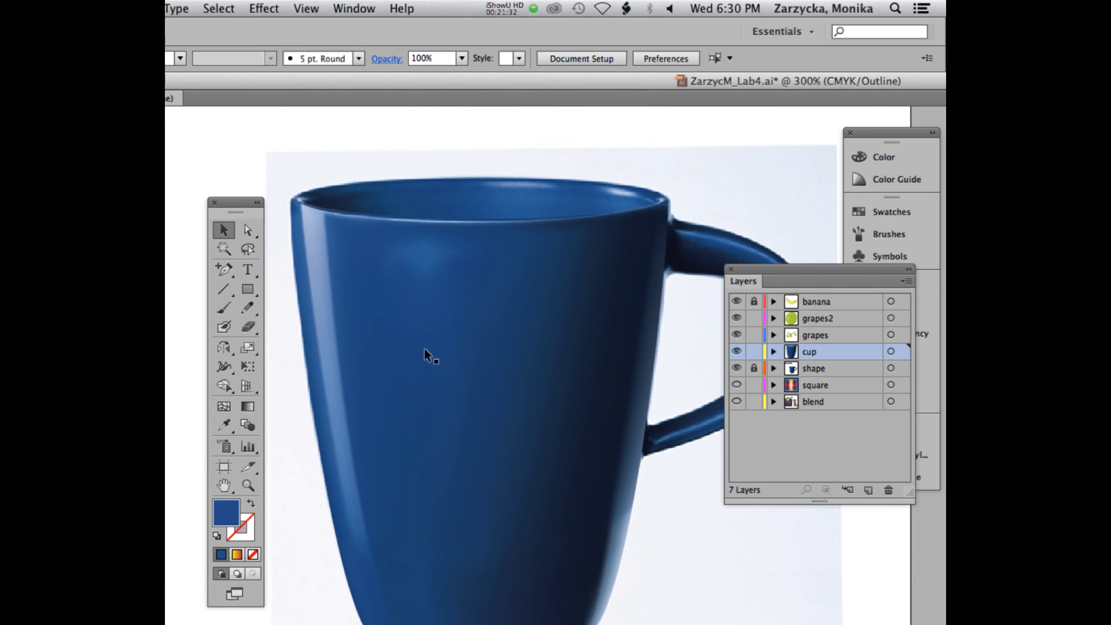
{"action": "scroll", "coordinate": [424, 326], "scroll_direction": "down", "scroll_amount": 2}
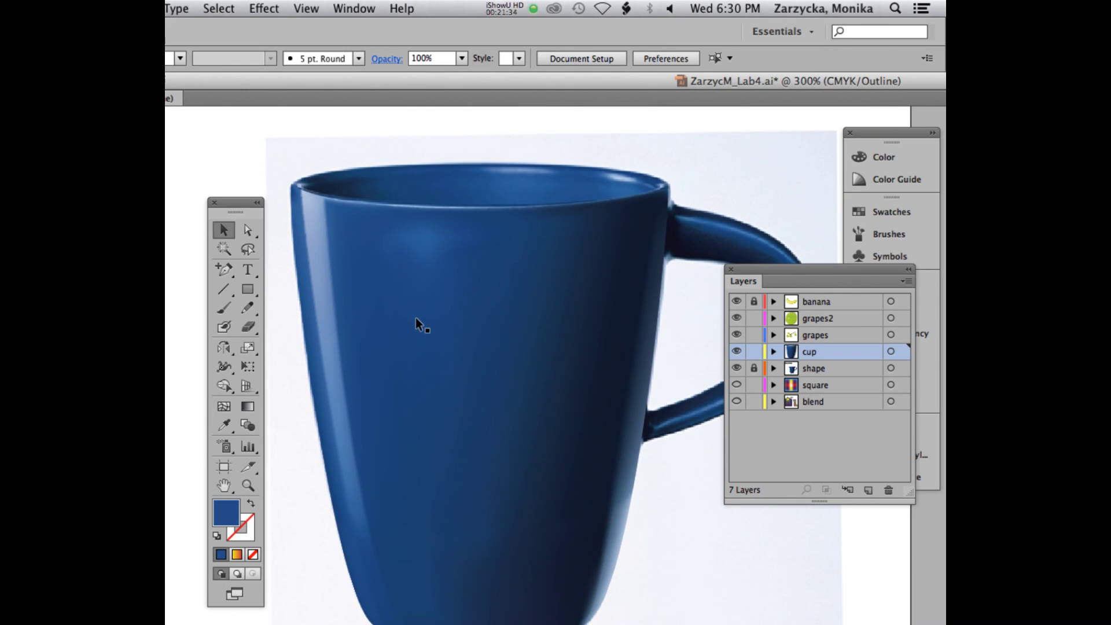
{"action": "scroll", "coordinate": [415, 317], "scroll_direction": "down", "scroll_amount": 3}
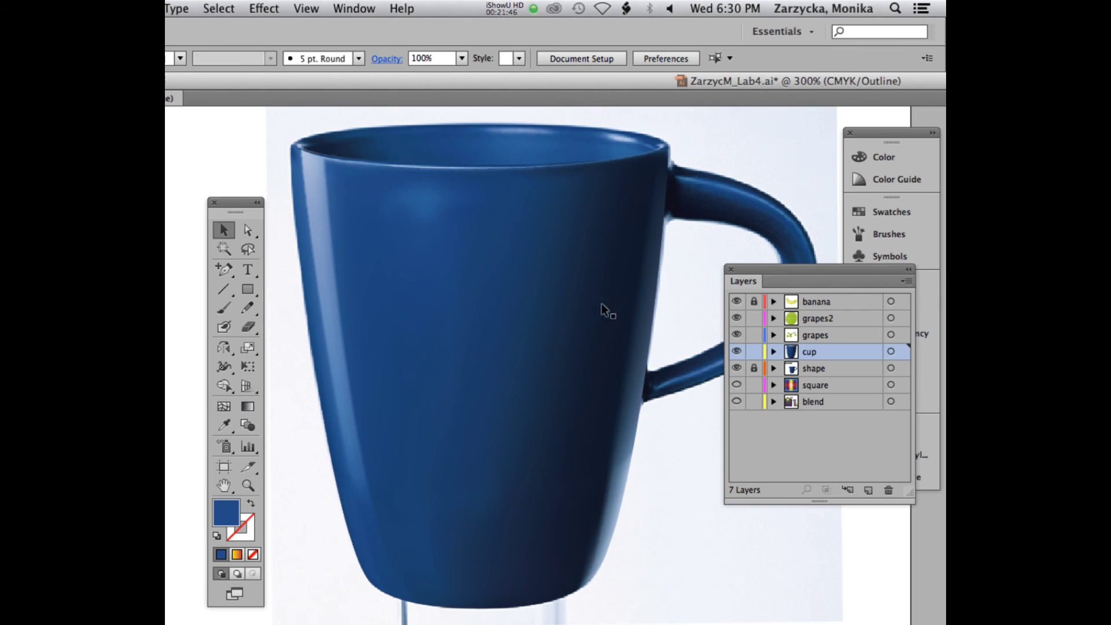
{"action": "left_click", "coordinate": [547, 384]}
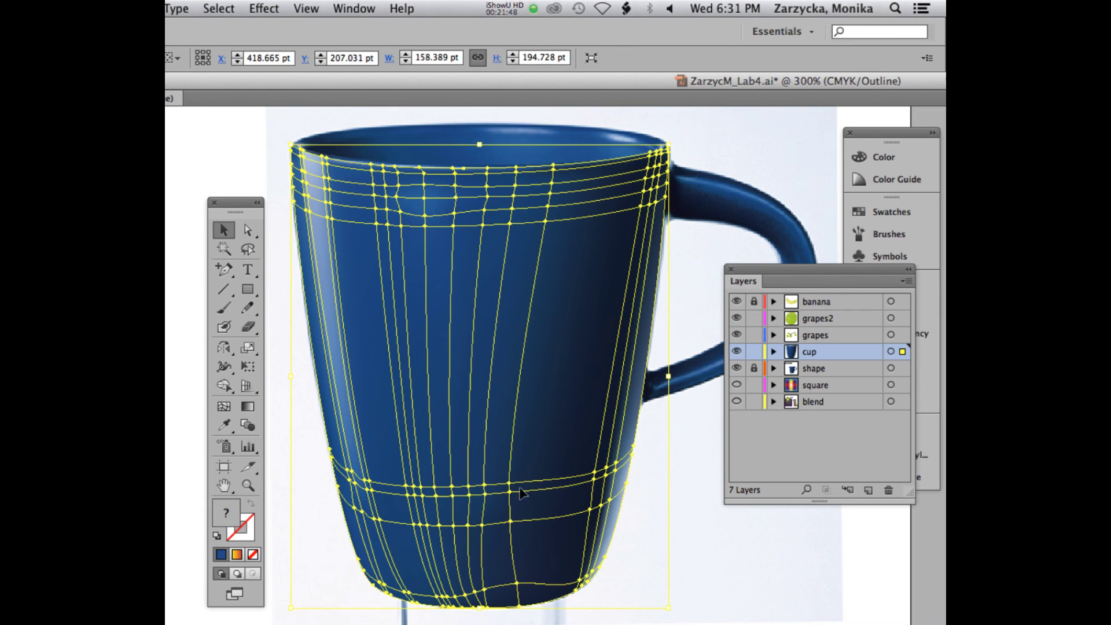
{"action": "left_click", "coordinate": [624, 504]}
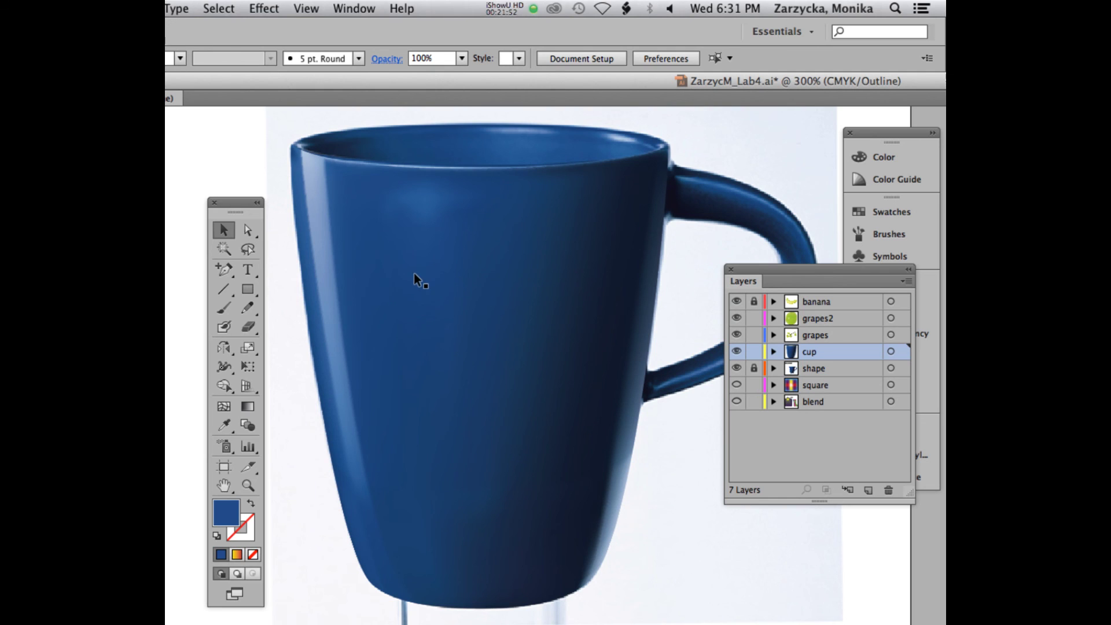
Step: Recolour the fourth-row point on the highlight's second mesh line from the left with a sampled blue and deselect the mesh
{"action": "left_click", "coordinate": [429, 218]}
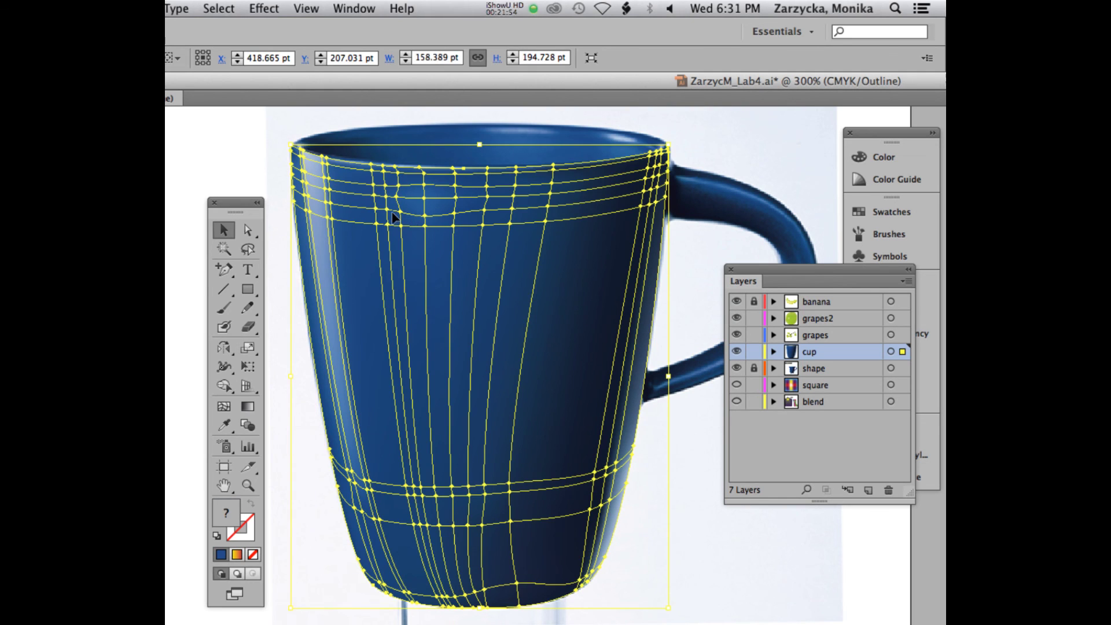
{"action": "key", "text": "a"}
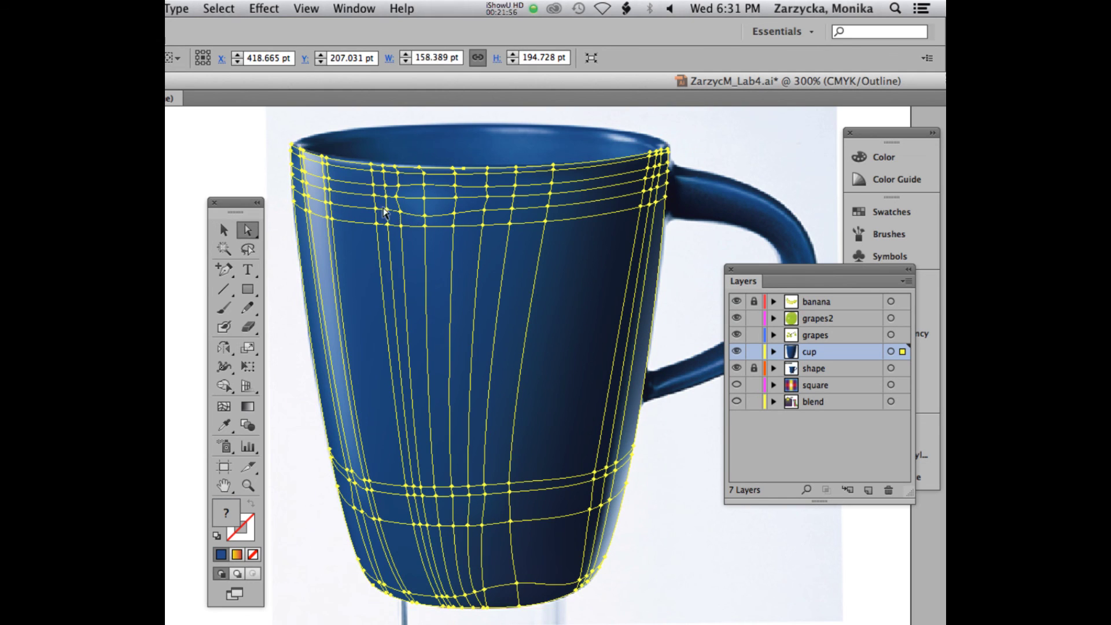
{"action": "left_click", "coordinate": [387, 210]}
{"action": "key", "text": "i"}
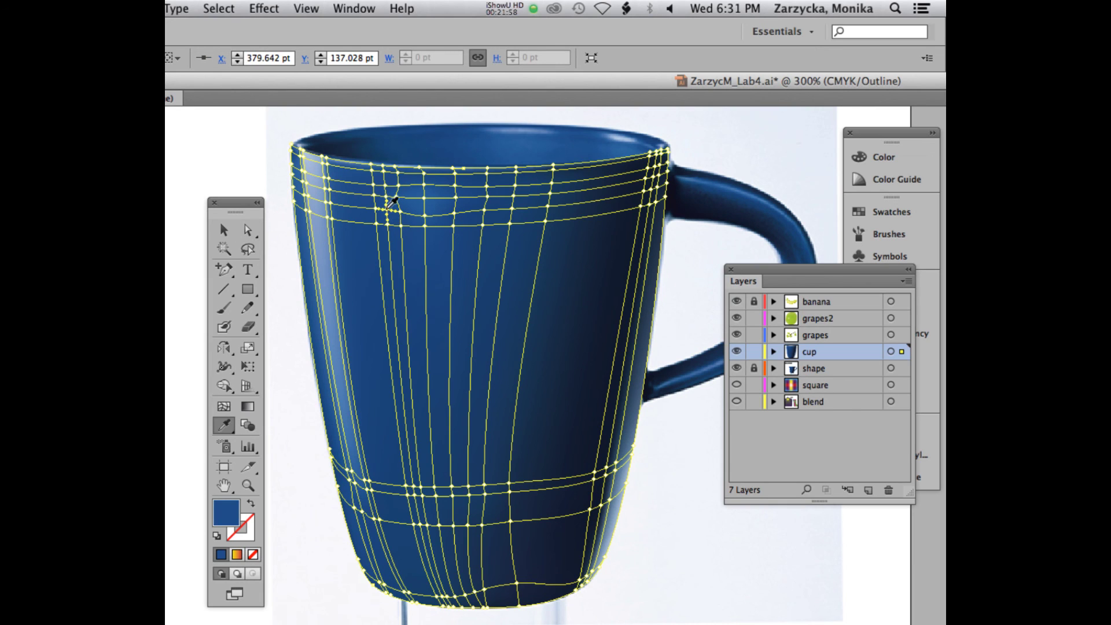
{"action": "key", "text": "v"}
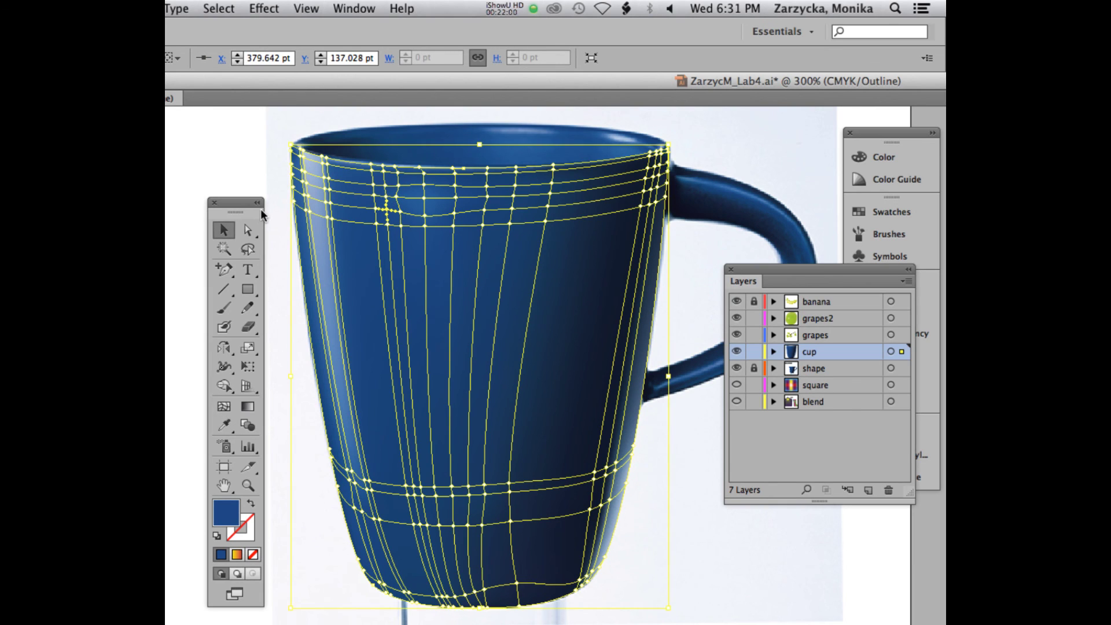
{"action": "left_click", "coordinate": [258, 161]}
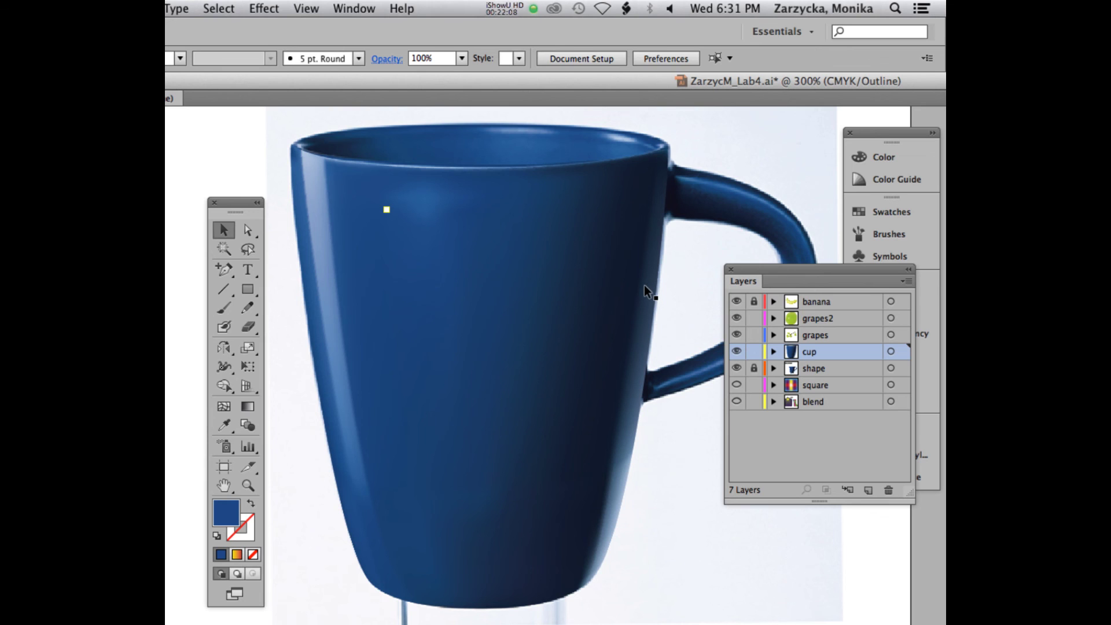
Step: Draw a blue rectangle without stroke on the cup layer and move it over the cup's handle
{"action": "left_click_drag", "start_coordinate": [614, 82], "coordinate": [478, 85]}
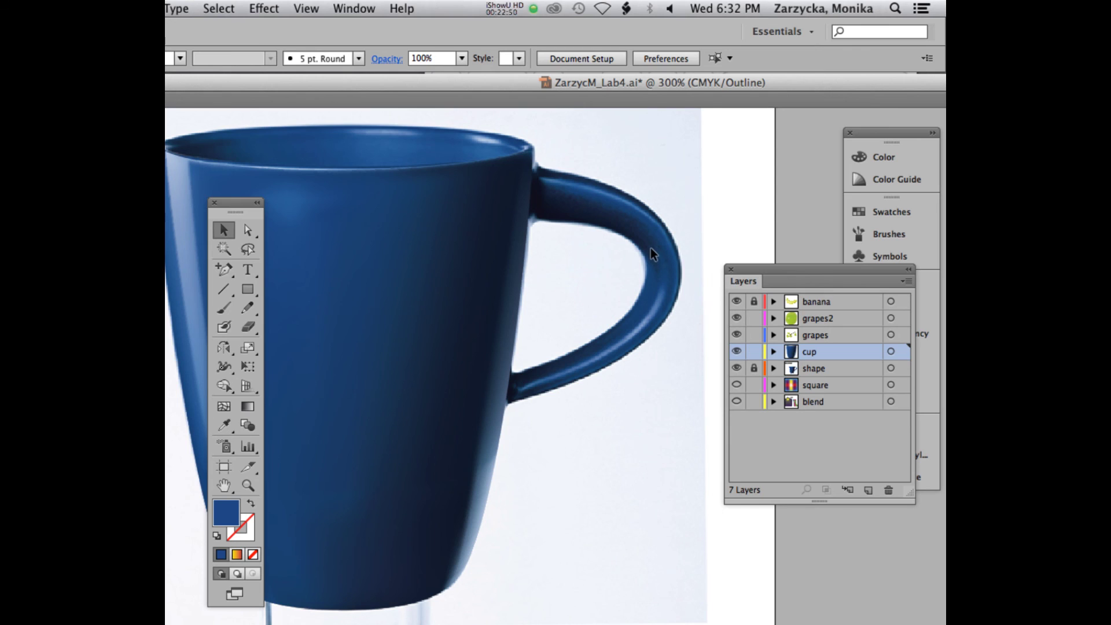
{"action": "left_click", "coordinate": [248, 290]}
{"action": "left_click_drag", "start_coordinate": [533, 159], "coordinate": [696, 420]}
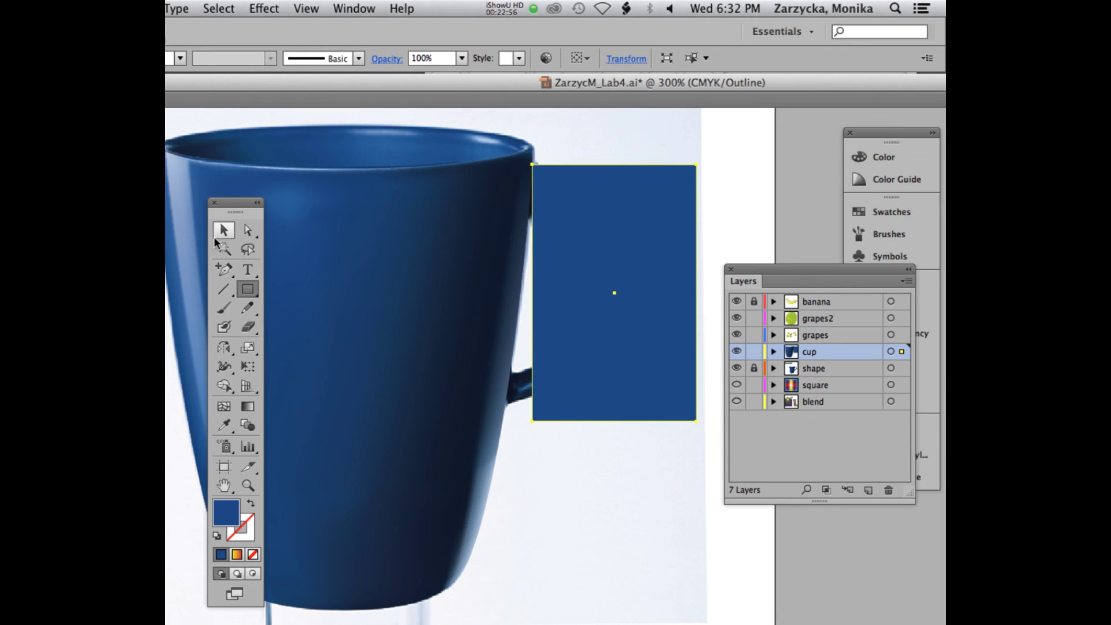
{"action": "key", "text": "v"}
{"action": "left_click_drag", "start_coordinate": [576, 313], "coordinate": [550, 314]}
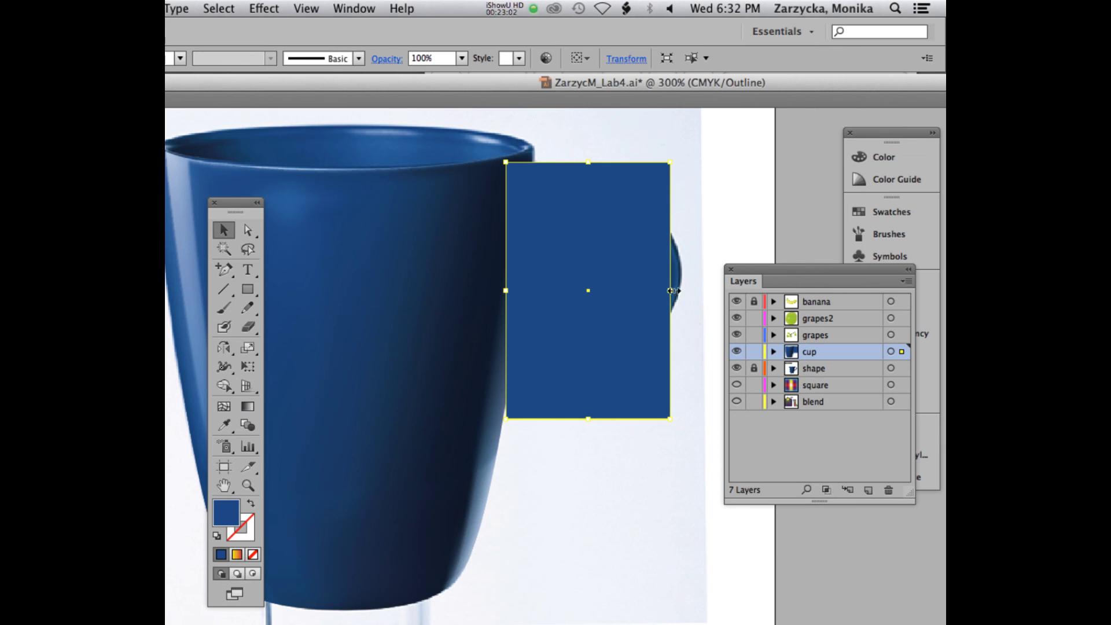
Step: Switch the cup layer to outline view and resize the rectangle so its edges fit closely around the handle
{"action": "left_click", "coordinate": [736, 352], "text": "super"}
{"action": "left_click_drag", "start_coordinate": [671, 291], "coordinate": [682, 290]}
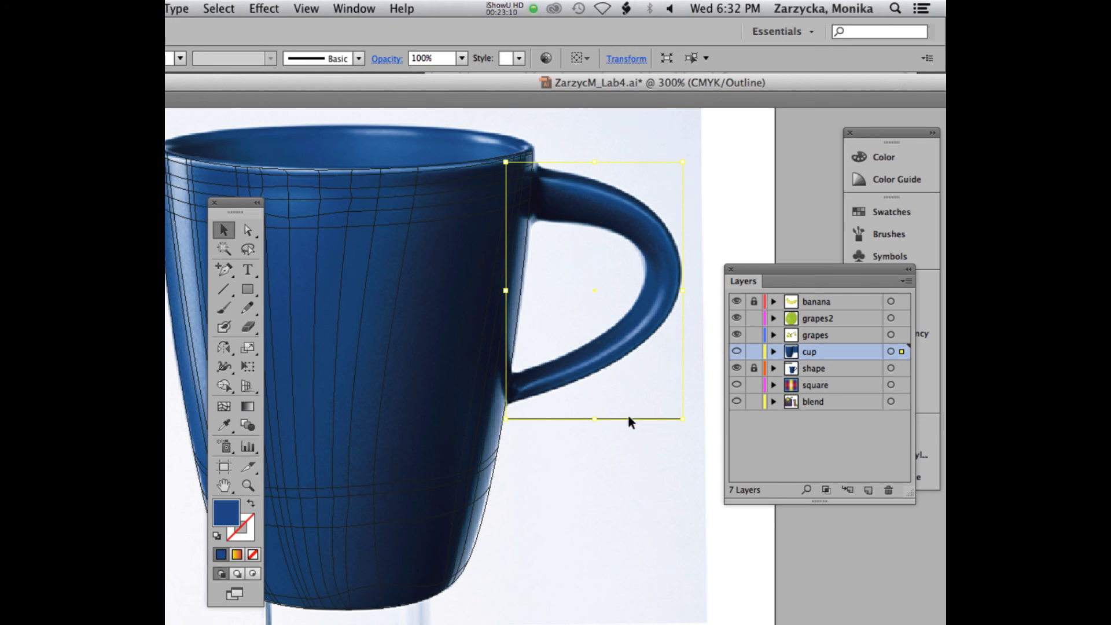
{"action": "left_click_drag", "start_coordinate": [595, 419], "coordinate": [592, 404]}
{"action": "left_click_drag", "start_coordinate": [594, 163], "coordinate": [591, 166]}
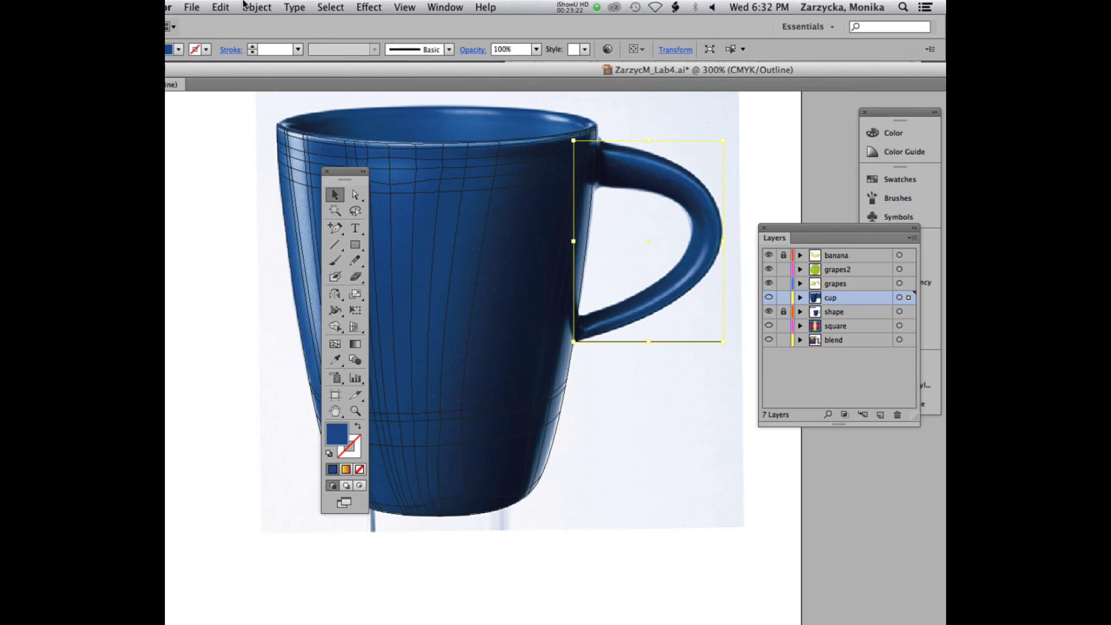
Step: Convert the rectangle over the cup's handle into a flat gradient mesh with 2 rows and 1 column
{"action": "left_click", "coordinate": [255, 7]}
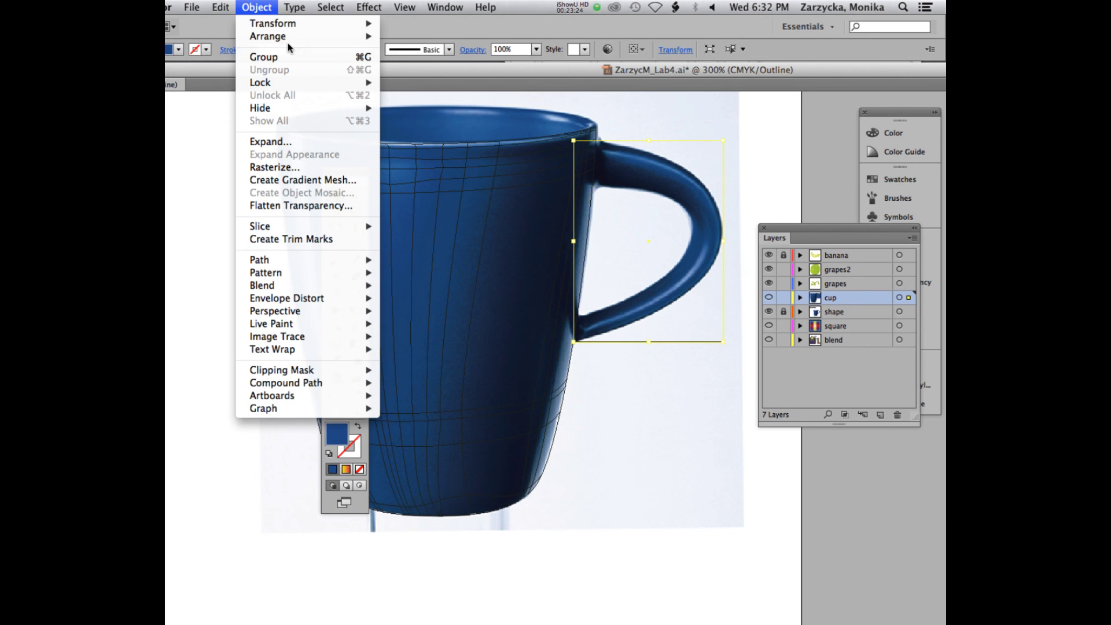
{"action": "left_click", "coordinate": [297, 180]}
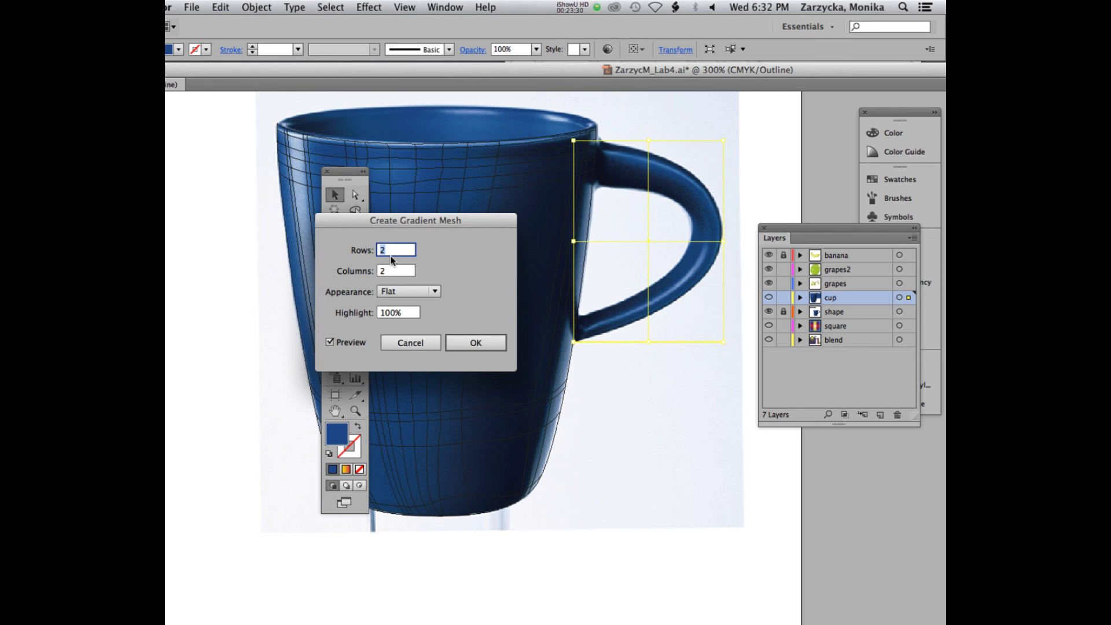
{"action": "type", "text": "1"}
{"action": "left_click", "coordinate": [398, 272]}
{"action": "double_click", "coordinate": [395, 251]}
{"action": "type", "text": "2"}
{"action": "key", "text": "Tab"}
{"action": "double_click", "coordinate": [389, 251]}
{"action": "type", "text": "12"}
{"action": "key", "text": "Tab"}
{"action": "type", "text": "1"}
{"action": "left_click", "coordinate": [398, 250]}
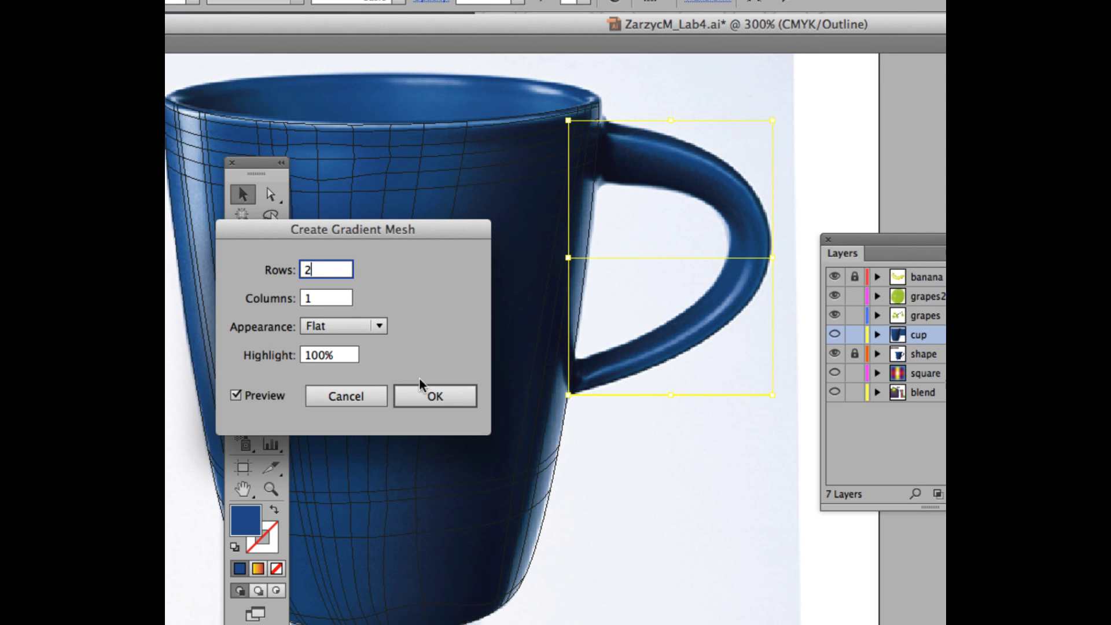
{"action": "left_click", "coordinate": [424, 398]}
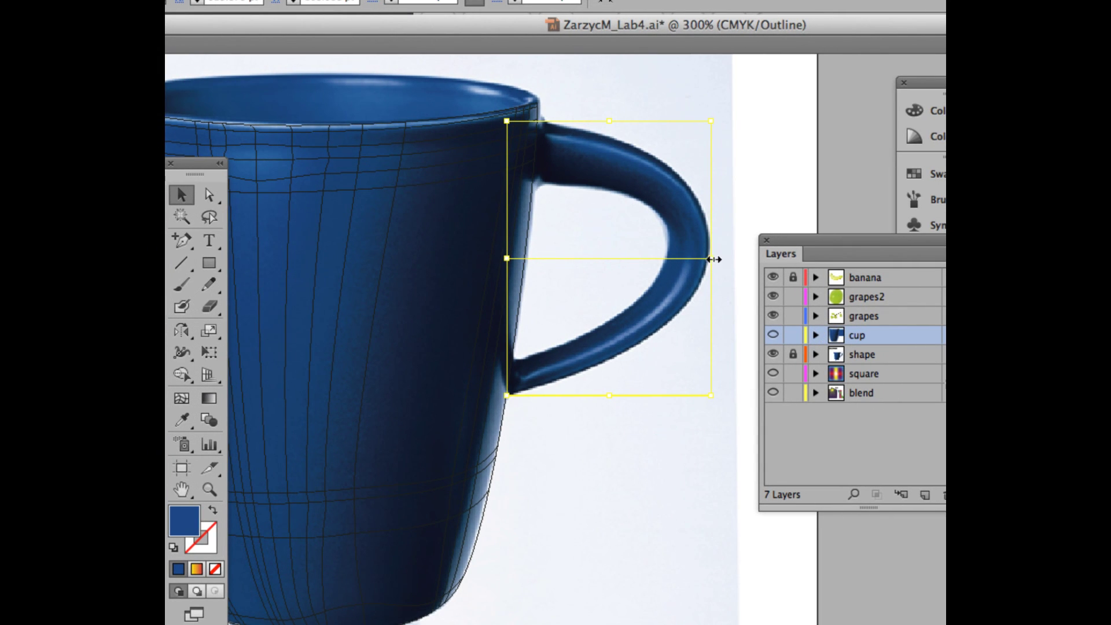
Step: Try moving the mesh's two middle-row edge points onto the ends and outer curve of the cup's handle, and undo the moves
{"action": "key", "text": "a"}
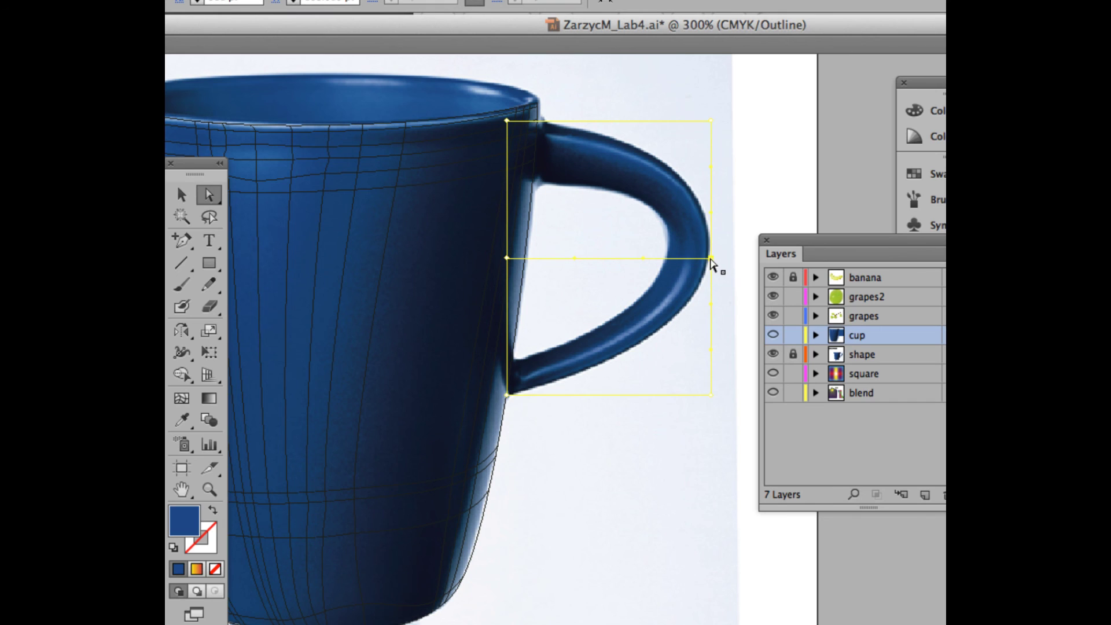
{"action": "left_click", "coordinate": [507, 258]}
{"action": "left_click_drag", "start_coordinate": [507, 258], "coordinate": [520, 183]}
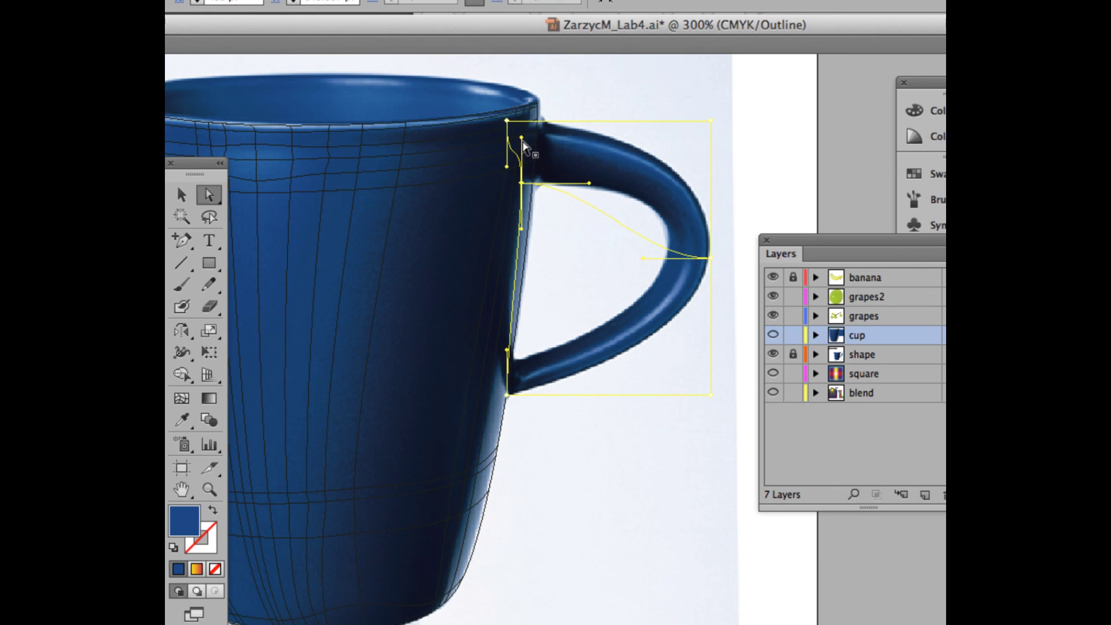
{"action": "left_click_drag", "start_coordinate": [709, 258], "coordinate": [702, 278]}
{"action": "left_click", "coordinate": [507, 258]}
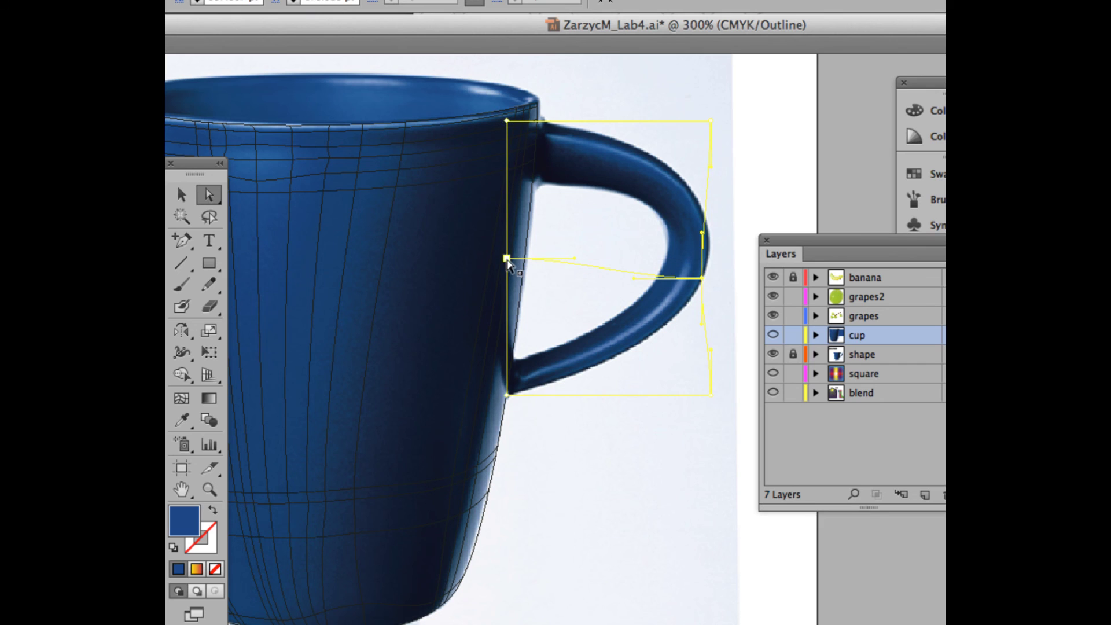
{"action": "left_click_drag", "start_coordinate": [506, 259], "coordinate": [529, 157]}
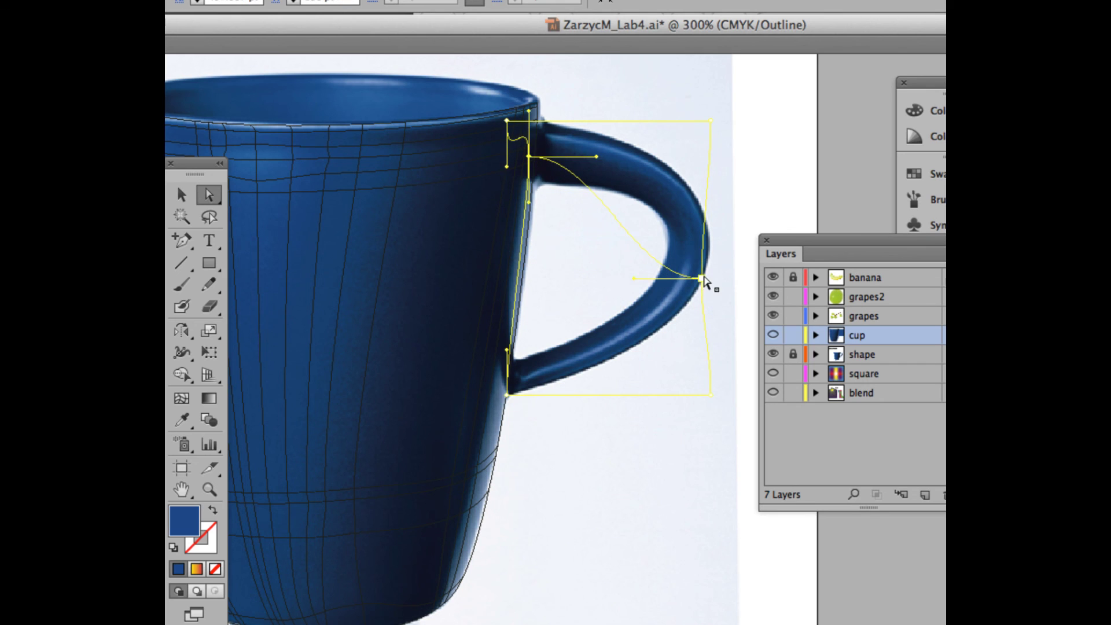
{"action": "left_click_drag", "start_coordinate": [702, 279], "coordinate": [680, 312]}
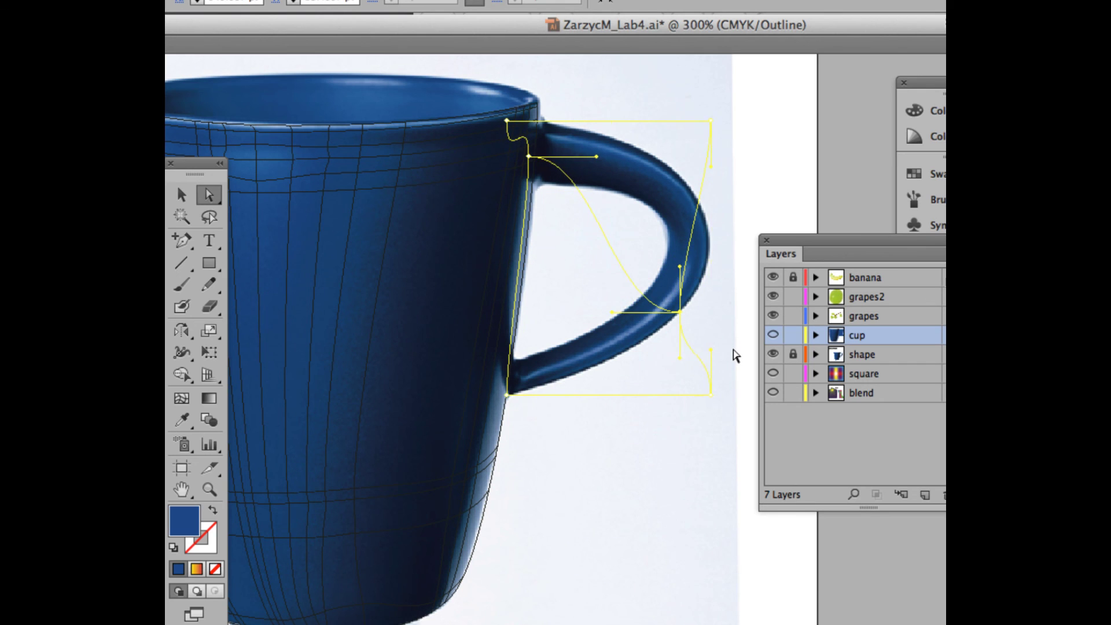
{"action": "key", "text": "super+z"}
{"action": "key", "text": "super+z"}
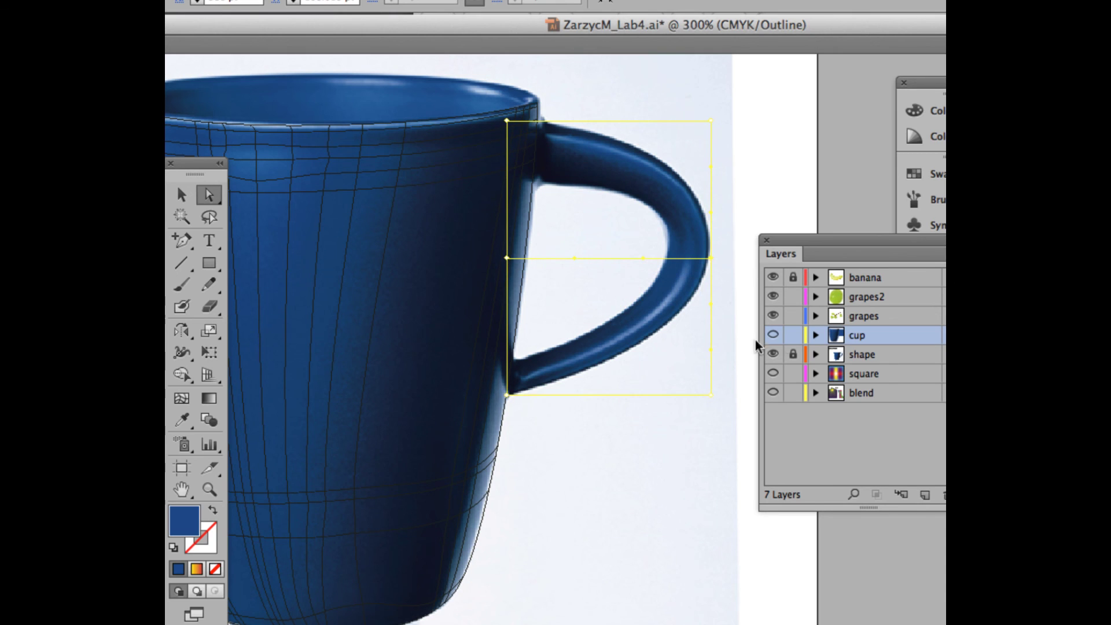
Step: Change the cup layer's colour to Magenta in its layer options
{"action": "double_click", "coordinate": [839, 337]}
{"action": "left_click", "coordinate": [466, 241]}
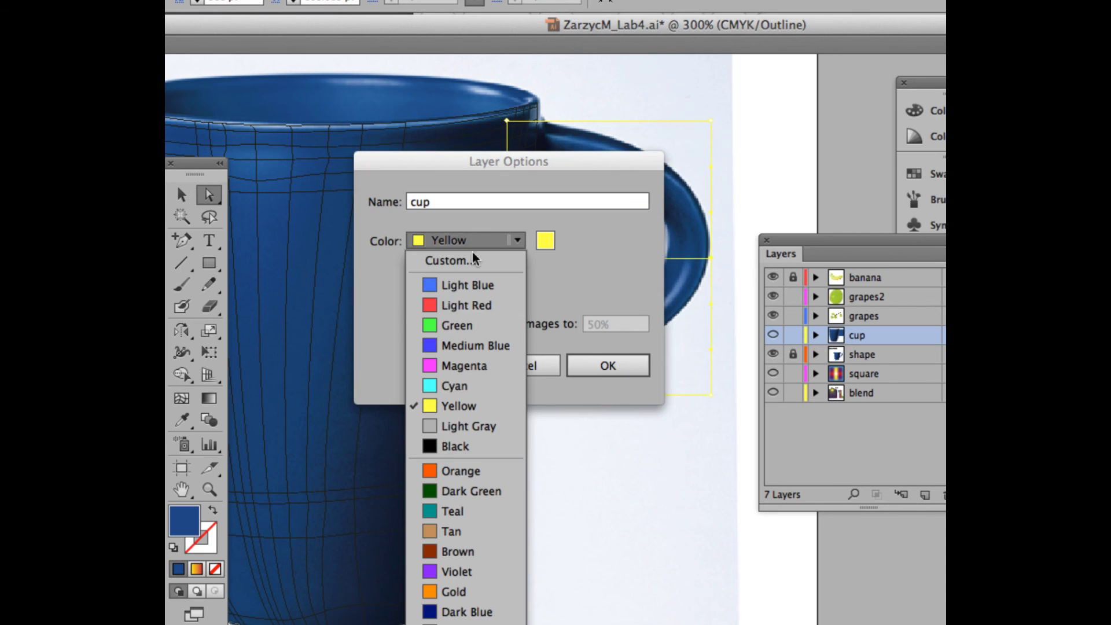
{"action": "left_click", "coordinate": [457, 366]}
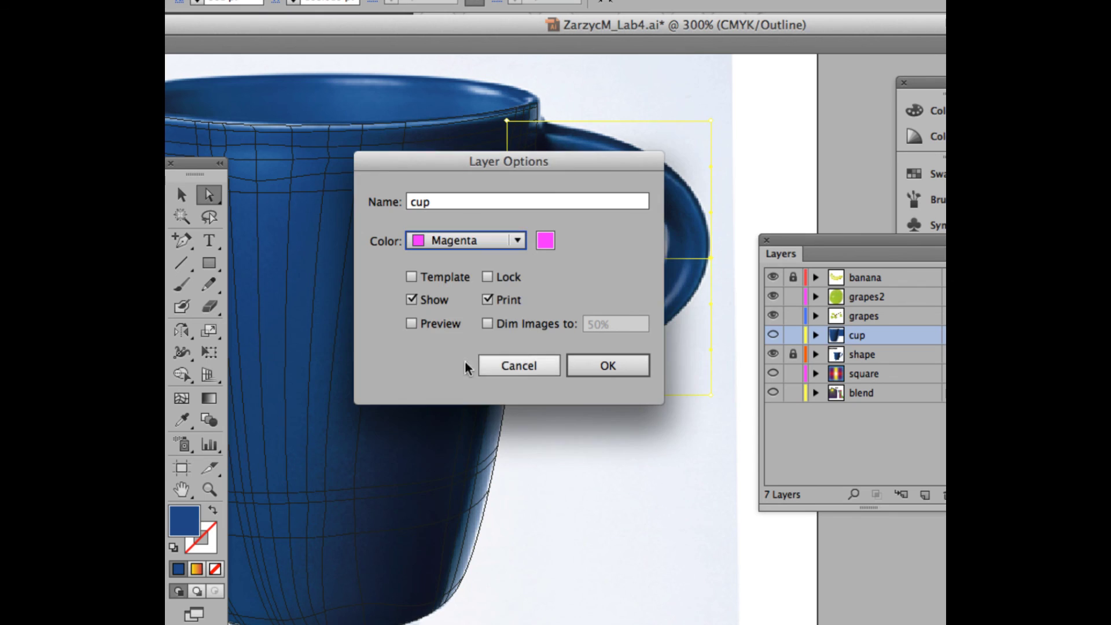
{"action": "left_click", "coordinate": [608, 366]}
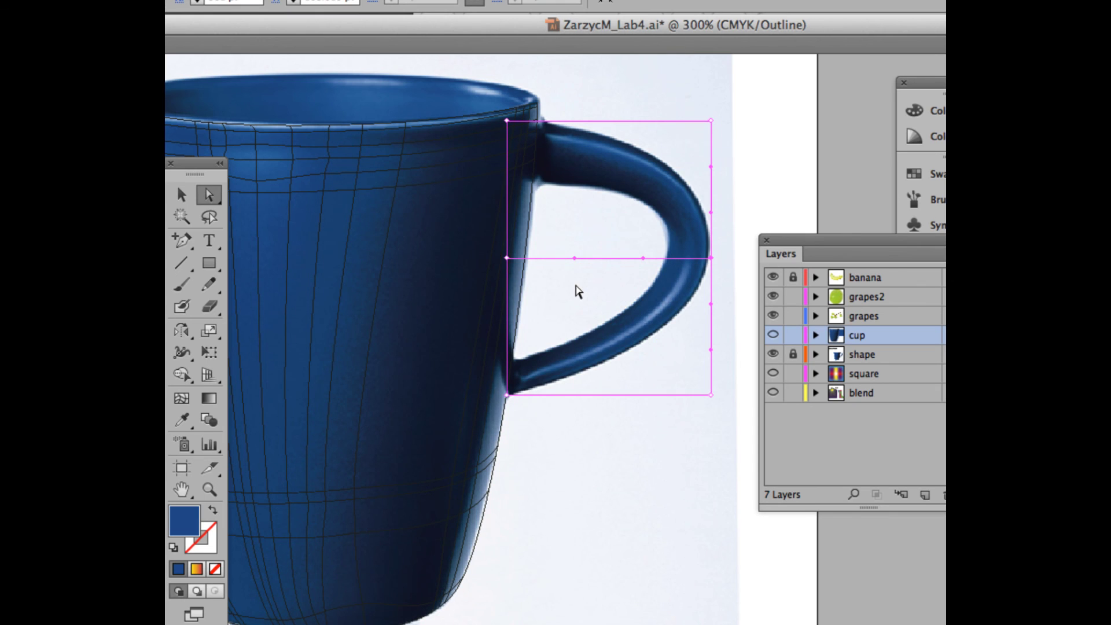
Step: Undo the layer colour change and the two-row gradient mesh on the handle rectangle
{"action": "left_click", "coordinate": [638, 257]}
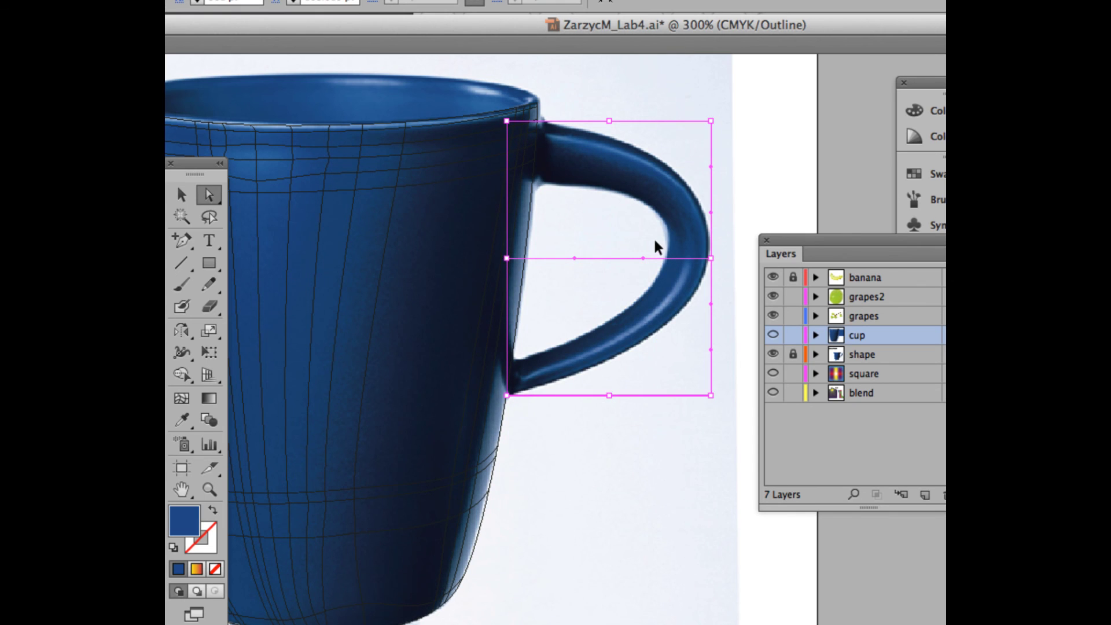
{"action": "key", "text": "super+z"}
{"action": "left_click", "coordinate": [661, 246]}
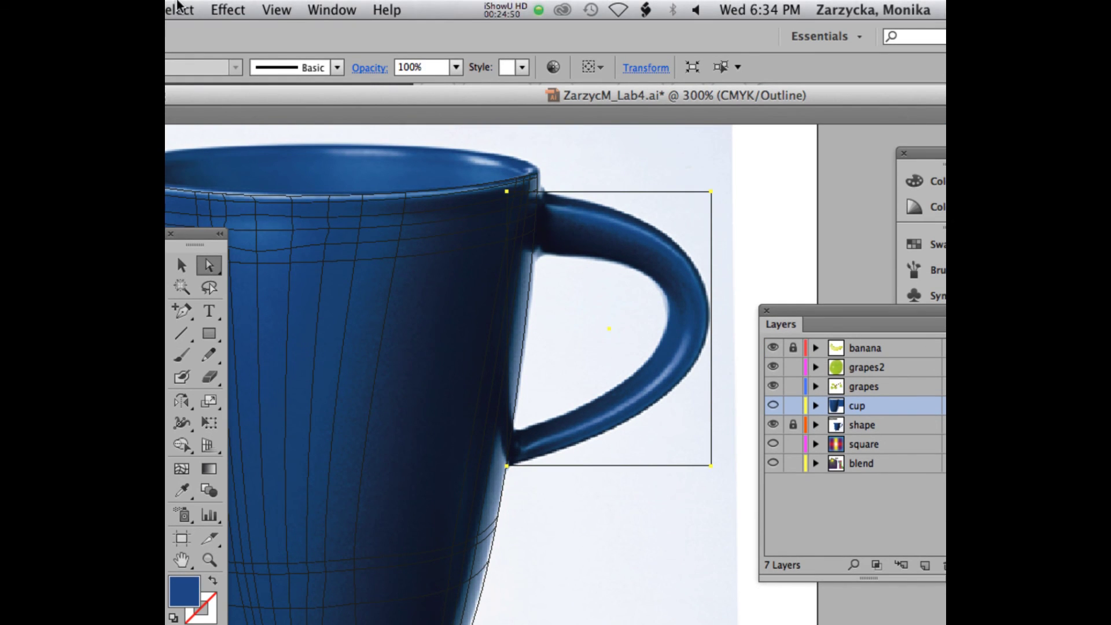
Step: Convert the handle rectangle into a flat gradient mesh with 2 rows and 2 columns
{"action": "left_click", "coordinate": [175, 10]}
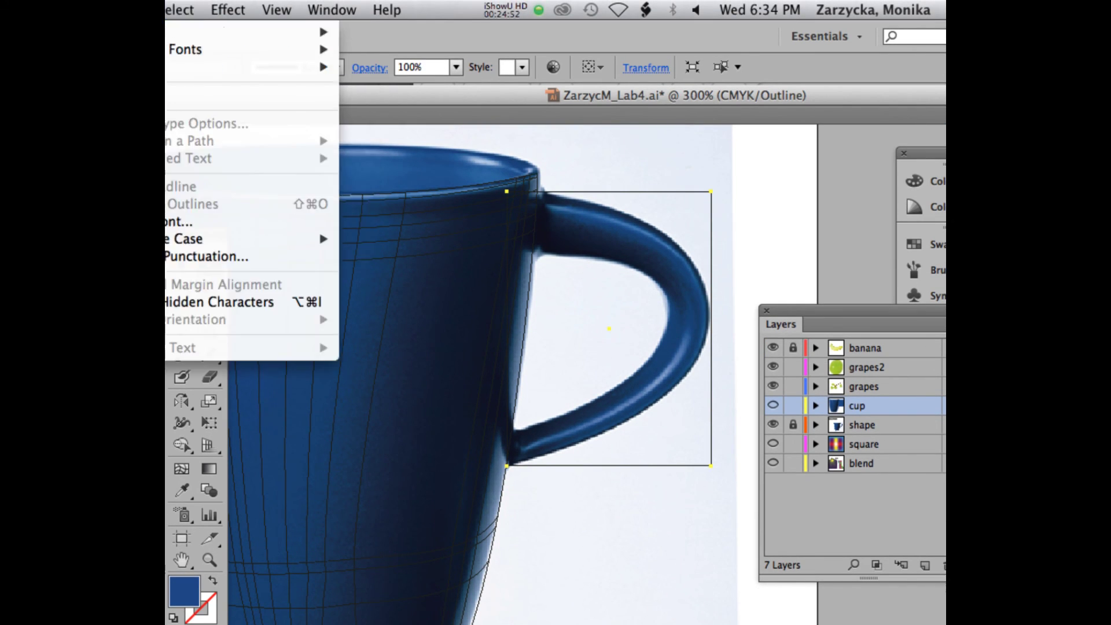
{"action": "mouse_move", "coordinate": [98, 10]}
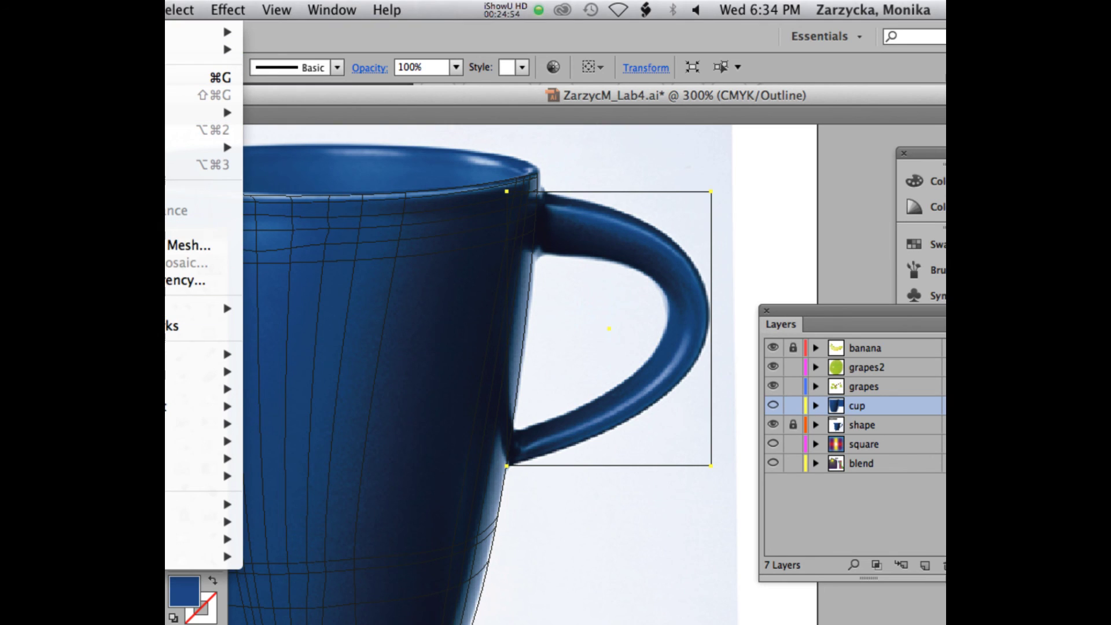
{"action": "mouse_move", "coordinate": [202, 370]}
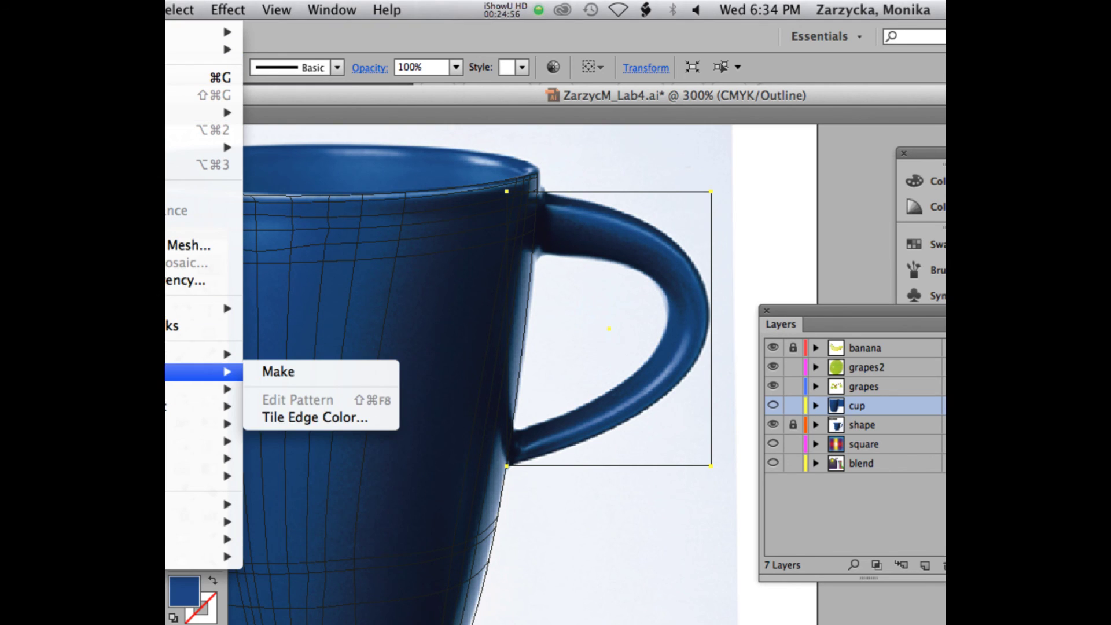
{"action": "left_click", "coordinate": [191, 245]}
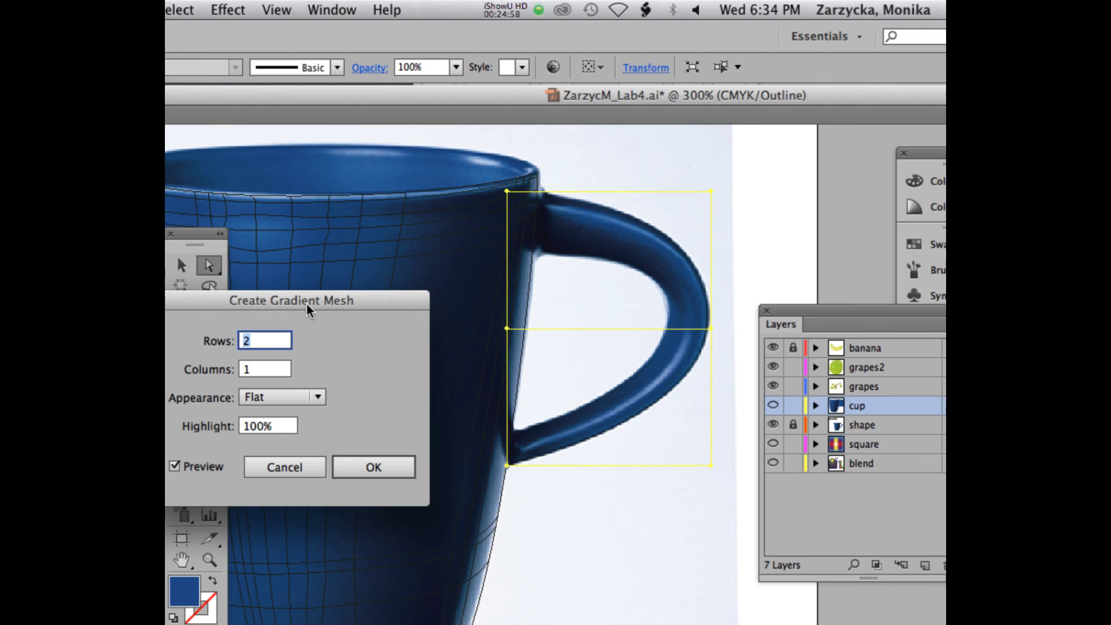
{"action": "type", "text": "1"}
{"action": "double_click", "coordinate": [324, 338]}
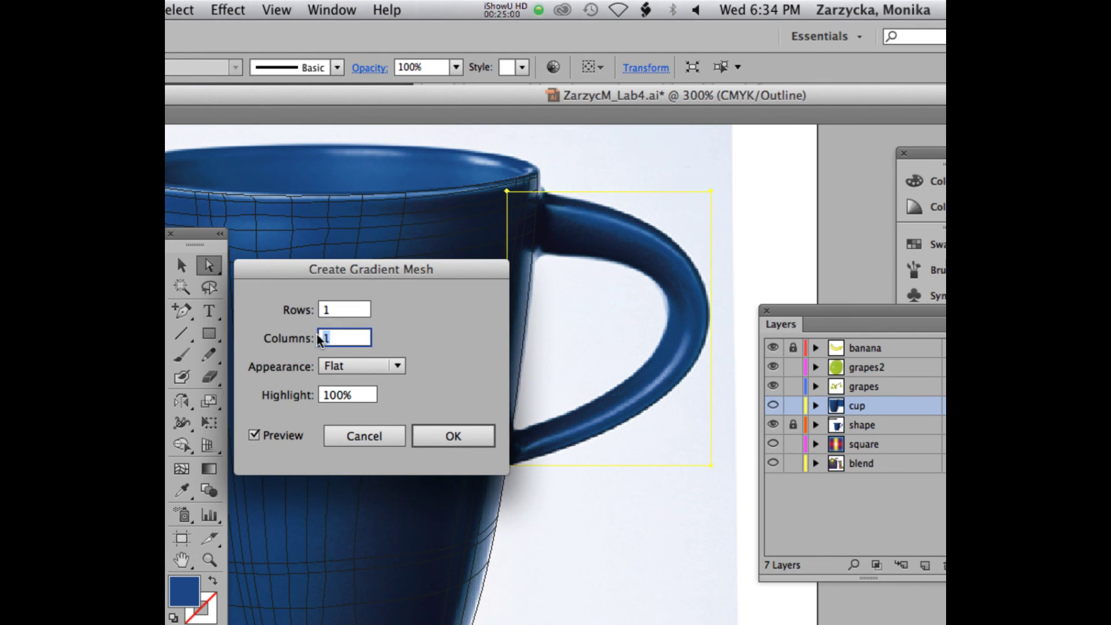
{"action": "type", "text": "2"}
{"action": "double_click", "coordinate": [331, 310]}
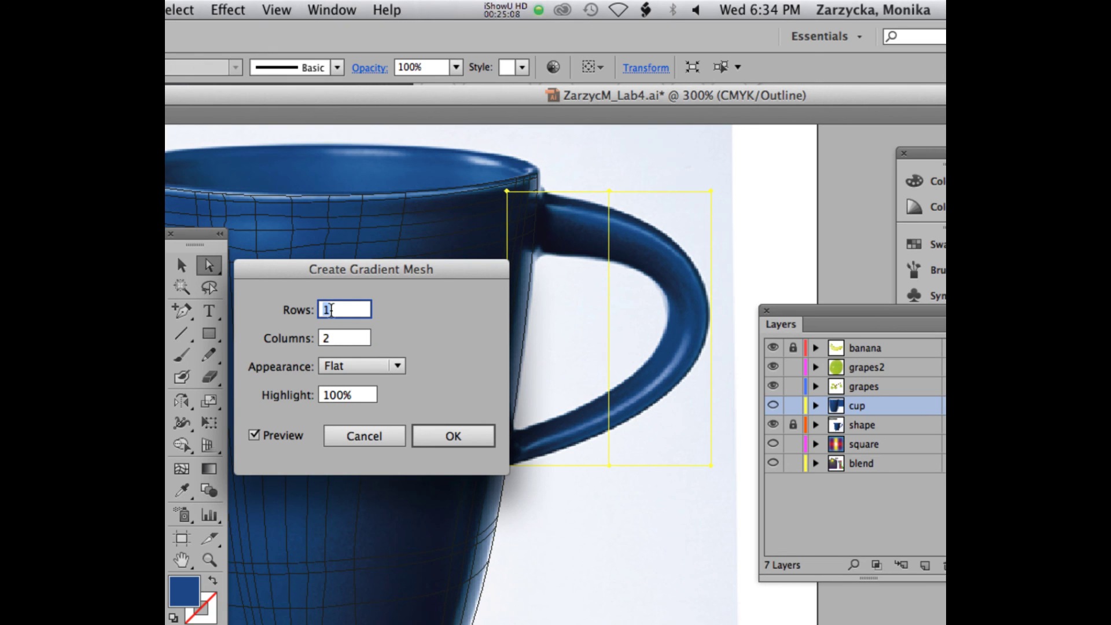
{"action": "type", "text": "2"}
{"action": "left_click", "coordinate": [439, 446]}
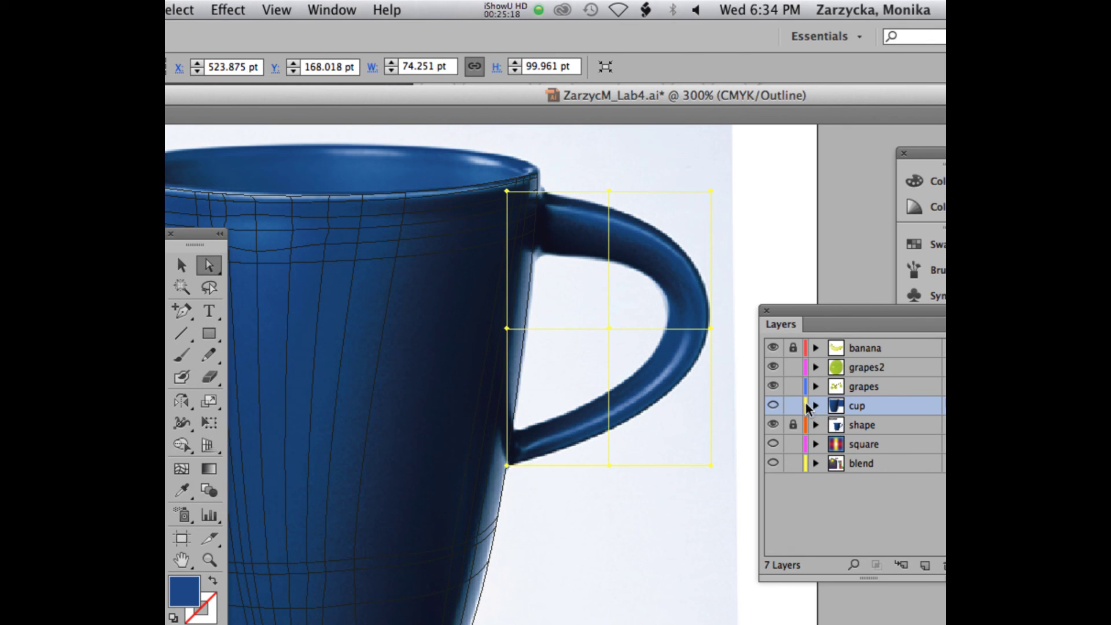
Step: Set the cup layer's colour to Magenta so the mesh lines stand out against the photo
{"action": "double_click", "coordinate": [839, 408]}
{"action": "left_click", "coordinate": [509, 311]}
{"action": "left_click", "coordinate": [462, 436]}
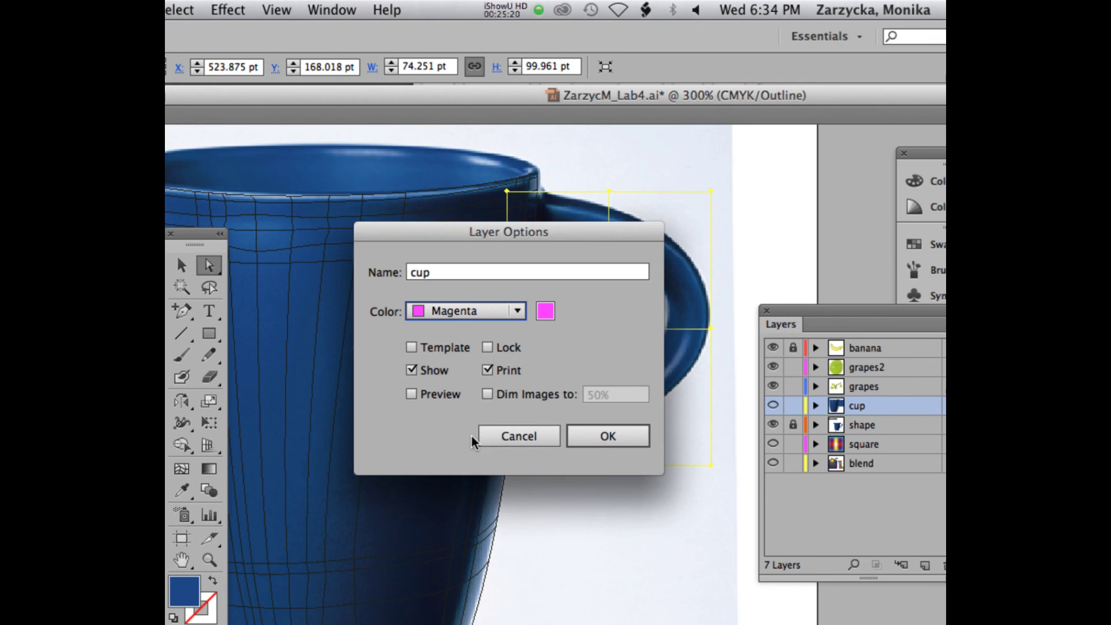
{"action": "left_click", "coordinate": [610, 436]}
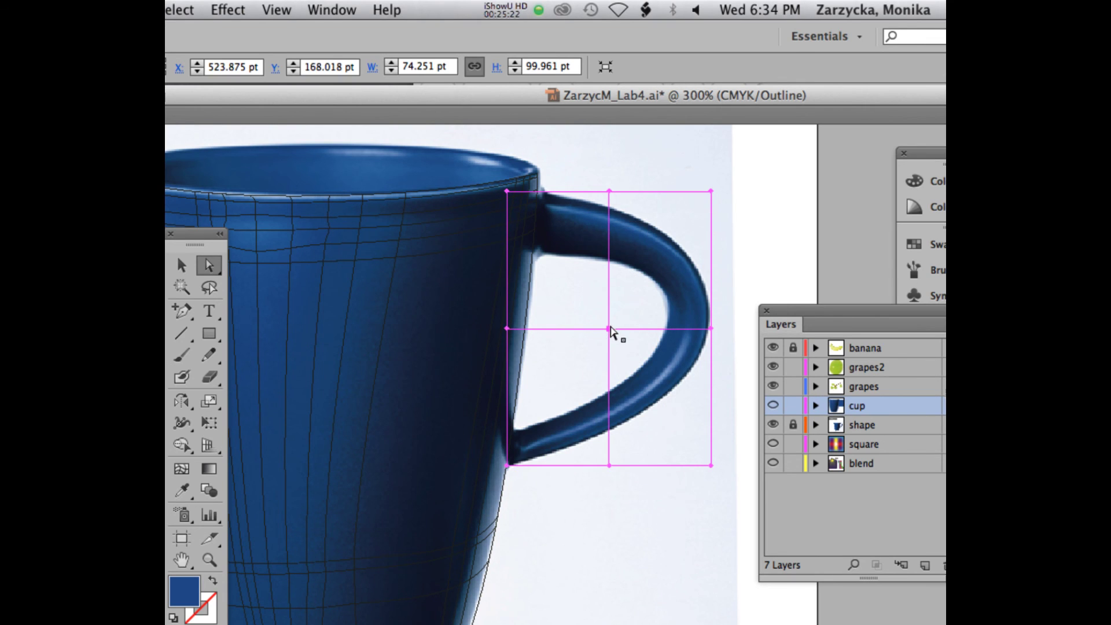
Step: Move the mesh's centre point horizontally onto the outermost bend of the cup's handle and deselect the mesh
{"action": "left_click", "coordinate": [610, 328]}
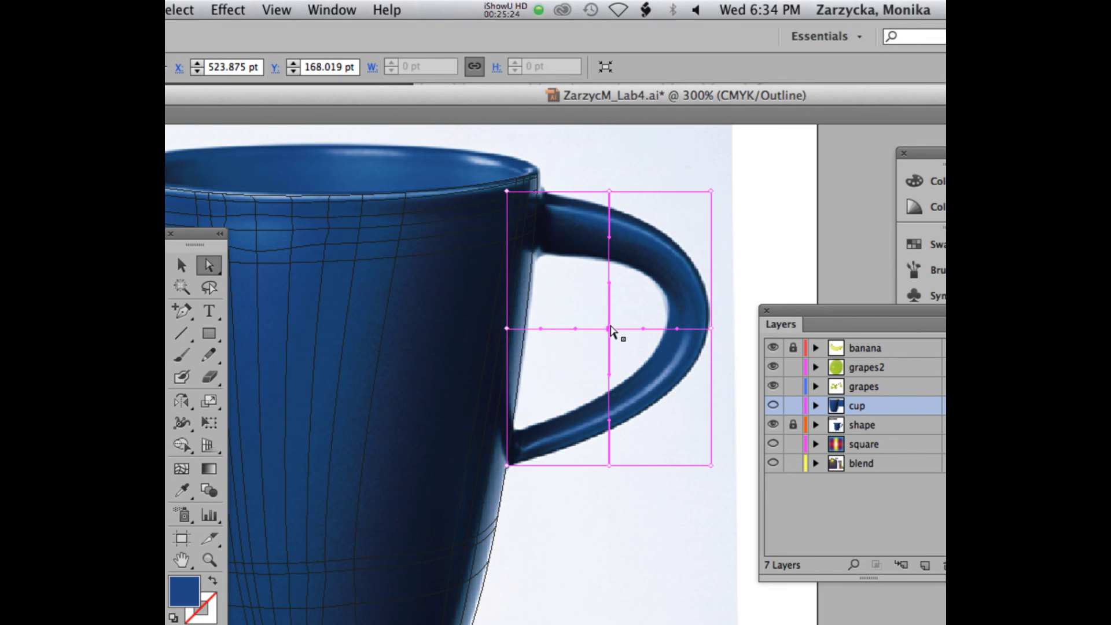
{"action": "left_click_drag", "start_coordinate": [613, 329], "coordinate": [686, 320]}
{"action": "key", "text": "super+z"}
{"action": "key", "text": "super+z"}
{"action": "left_click_drag", "start_coordinate": [609, 329], "coordinate": [685, 328]}
{"action": "key", "text": "super+shift+a"}
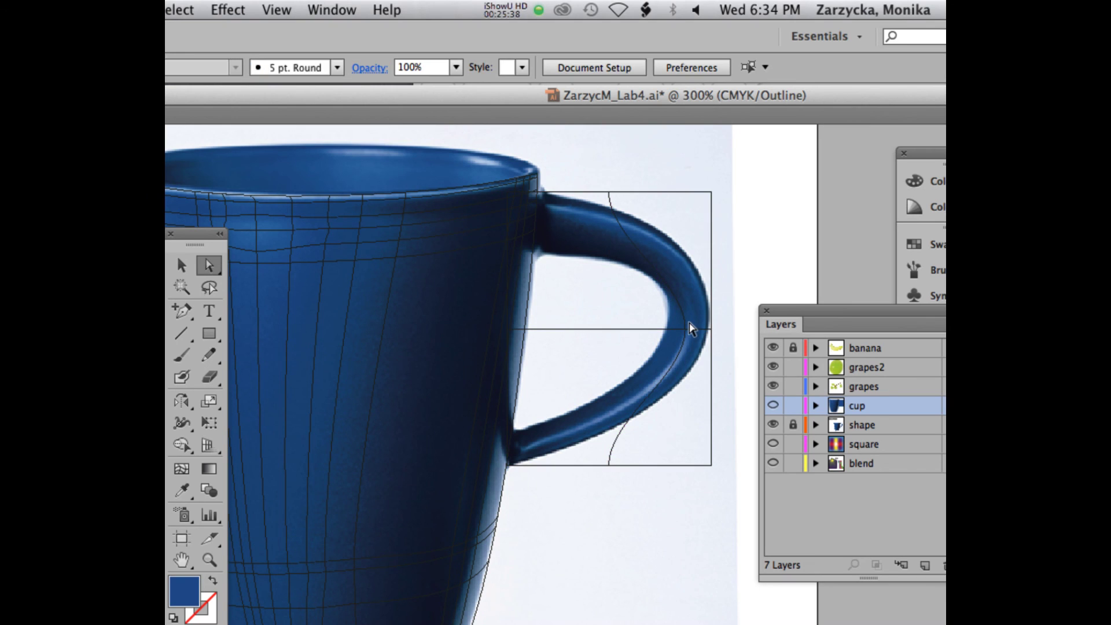
Step: Move the top-middle mesh point onto the handle's upper edge and the bottom-middle point onto its lower edge, angling their direction lines along the handle
{"action": "left_click", "coordinate": [609, 192]}
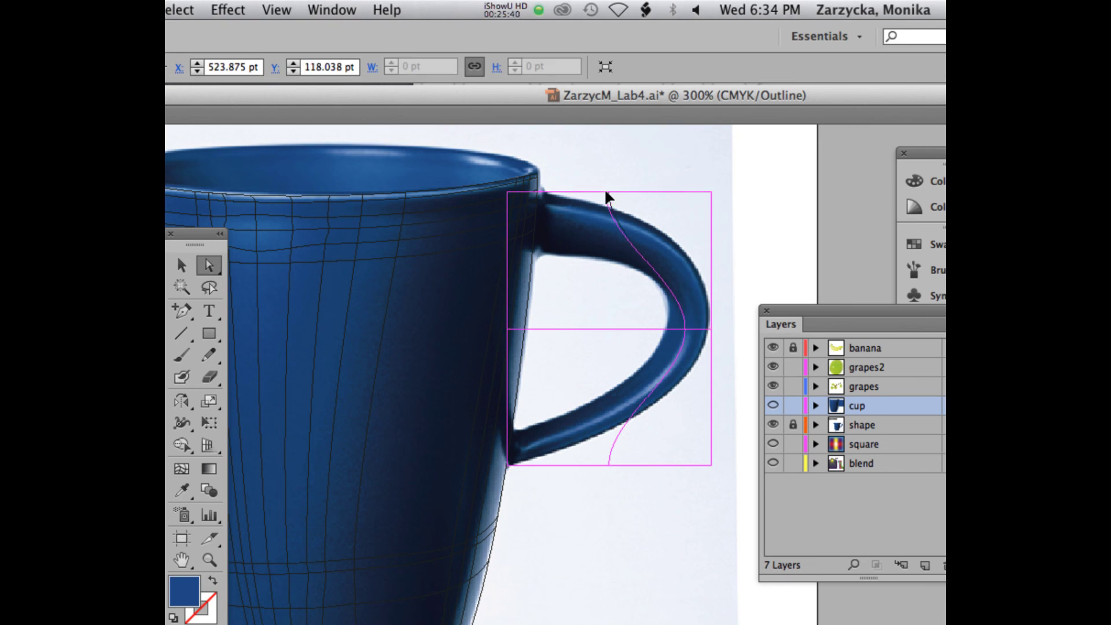
{"action": "left_click_drag", "start_coordinate": [604, 241], "coordinate": [599, 205]}
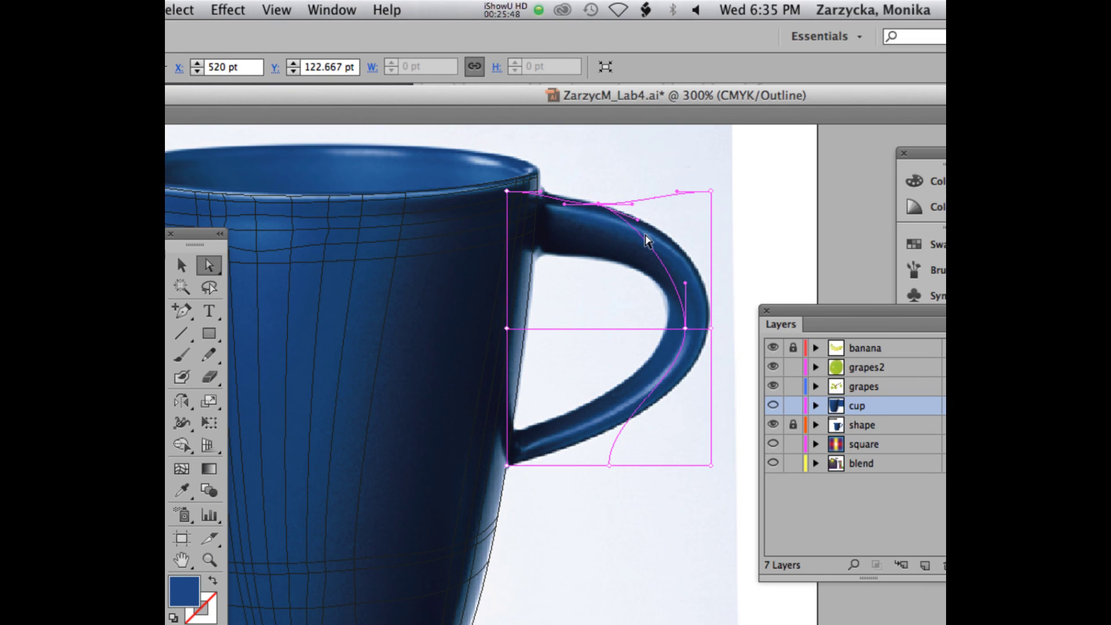
{"action": "left_click", "coordinate": [609, 466]}
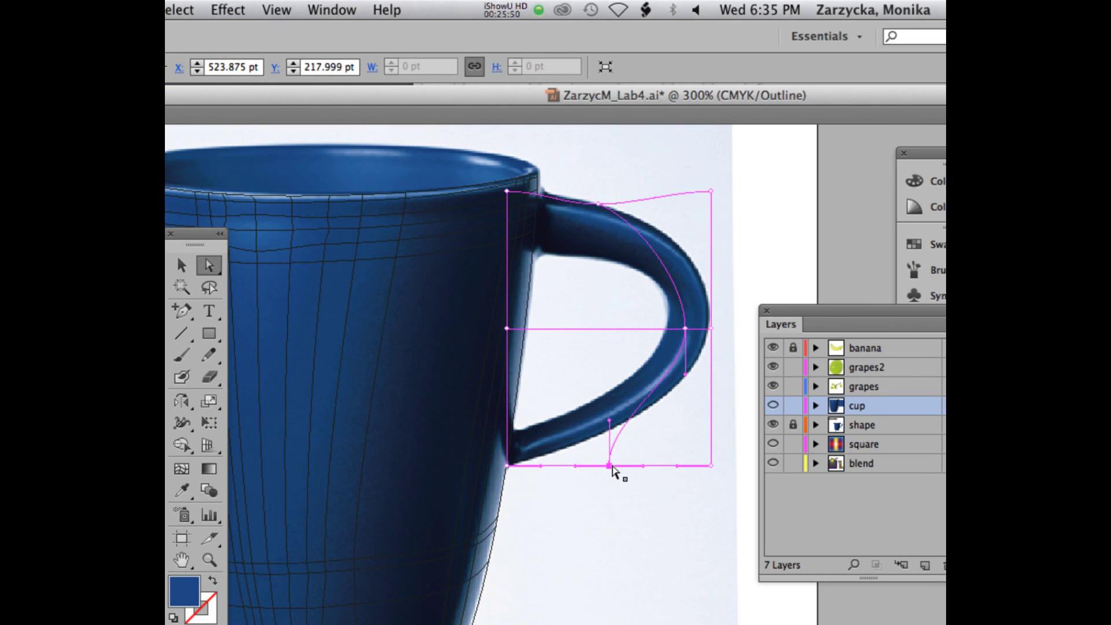
{"action": "left_click_drag", "start_coordinate": [609, 421], "coordinate": [595, 444]}
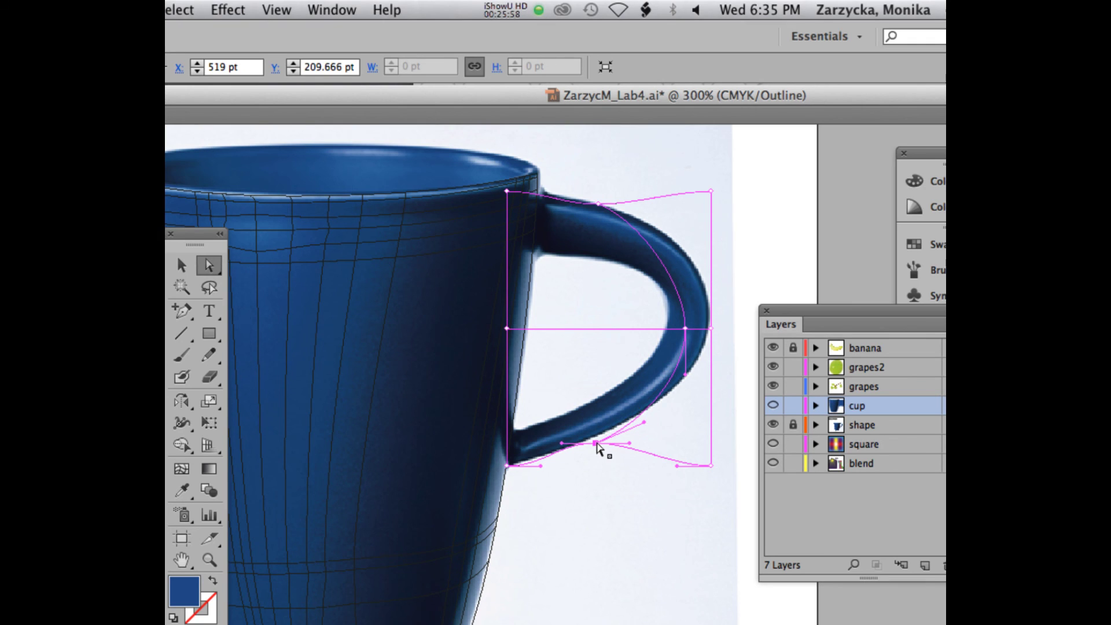
{"action": "mouse_move", "coordinate": [597, 444]}
{"action": "left_mouse_down"}
{"action": "mouse_move", "coordinate": [587, 435]}
{"action": "mouse_move", "coordinate": [589, 446]}
{"action": "left_mouse_up"}
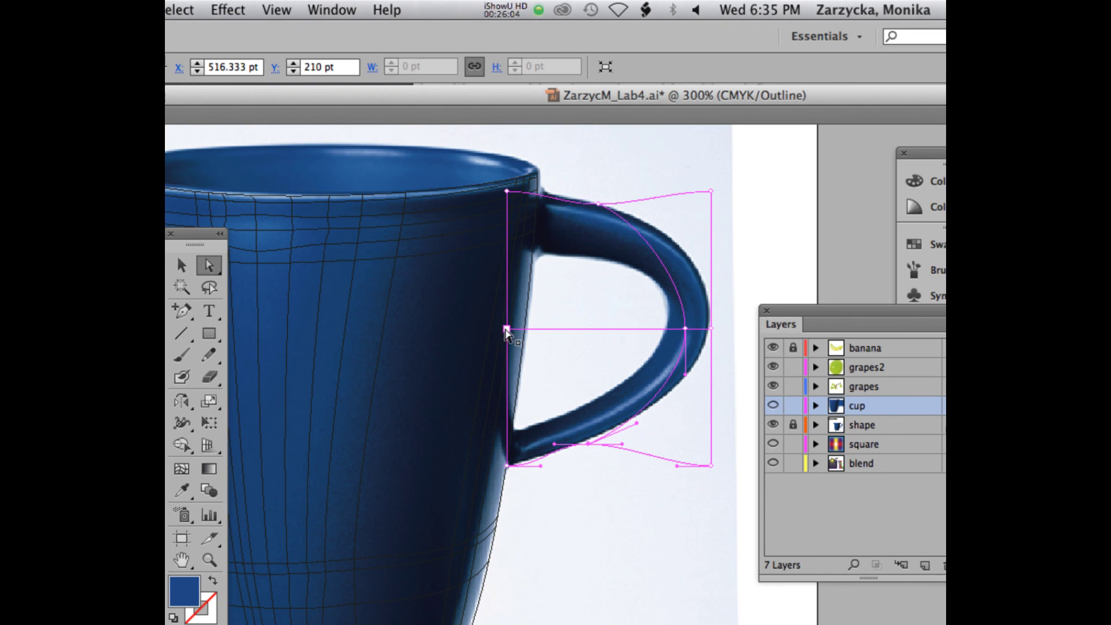
Step: Move the mesh's bottom-right corner point onto the handle's lower outer edge, at about X 547 pt, Y 191 pt
{"action": "left_click", "coordinate": [711, 466]}
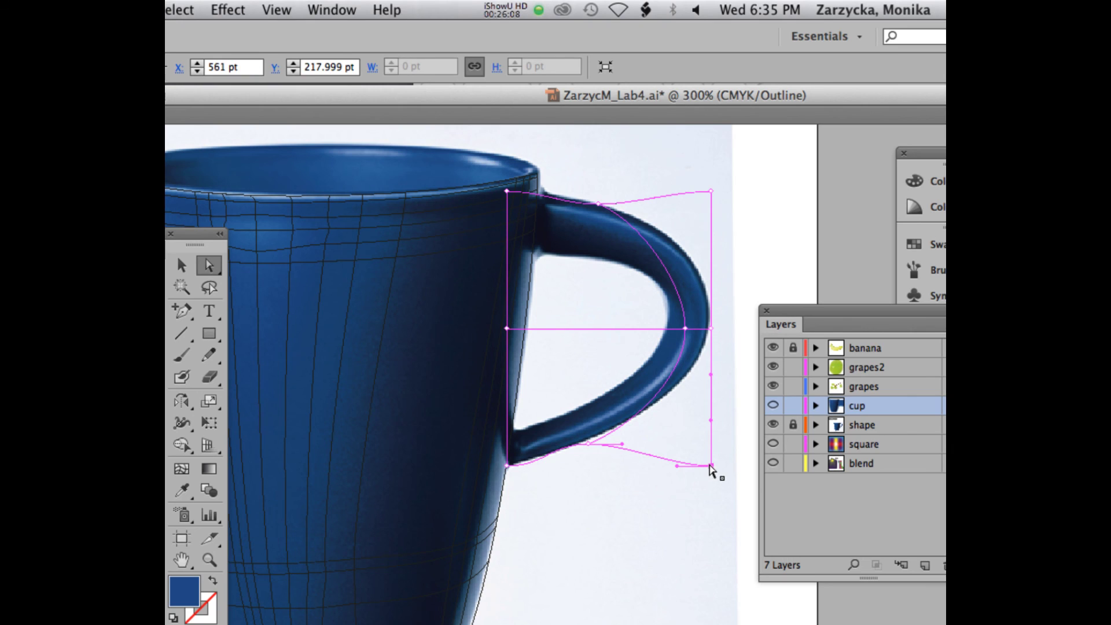
{"action": "left_click_drag", "start_coordinate": [713, 469], "coordinate": [639, 437]}
{"action": "left_click_drag", "start_coordinate": [678, 360], "coordinate": [671, 393]}
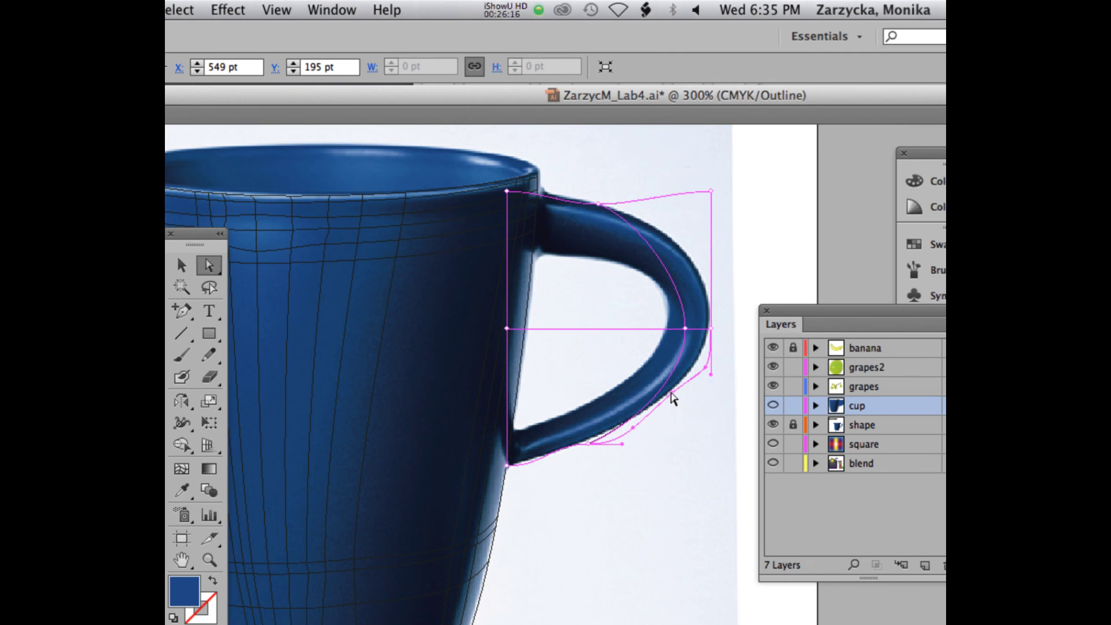
Step: Angle the bottom-middle mesh point's direction line along the handle's edge and move the point inward to about X 514 pt, Y 206 pt
{"action": "mouse_move", "coordinate": [622, 444]}
{"action": "left_mouse_down"}
{"action": "mouse_move", "coordinate": [627, 453]}
{"action": "mouse_move", "coordinate": [626, 435]}
{"action": "left_mouse_up"}
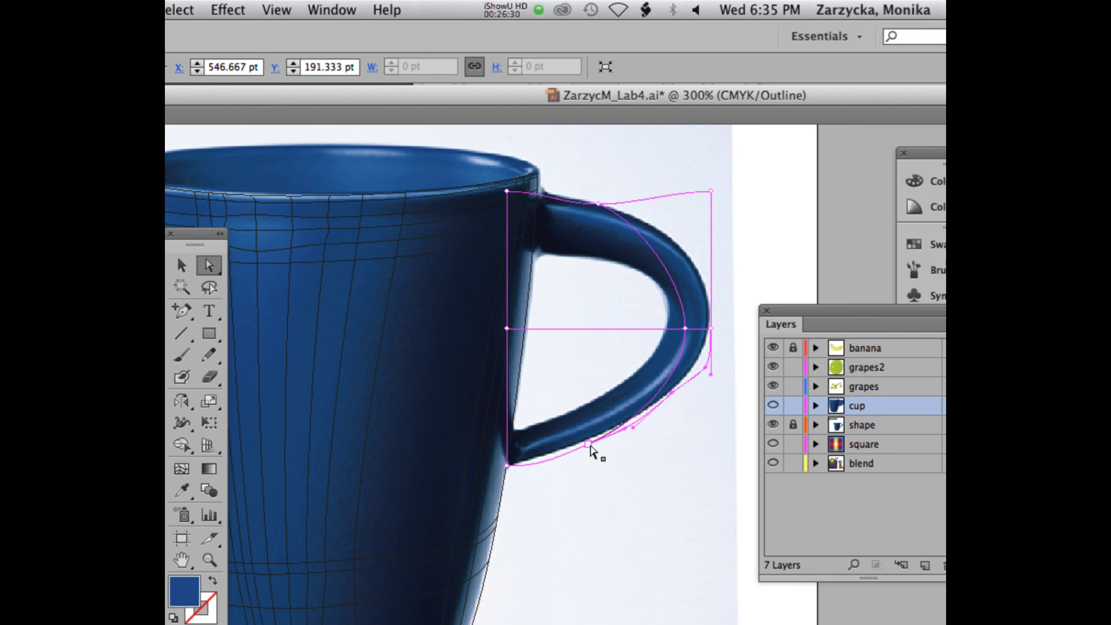
{"action": "left_click", "coordinate": [588, 444]}
{"action": "left_click_drag", "start_coordinate": [588, 444], "coordinate": [585, 434]}
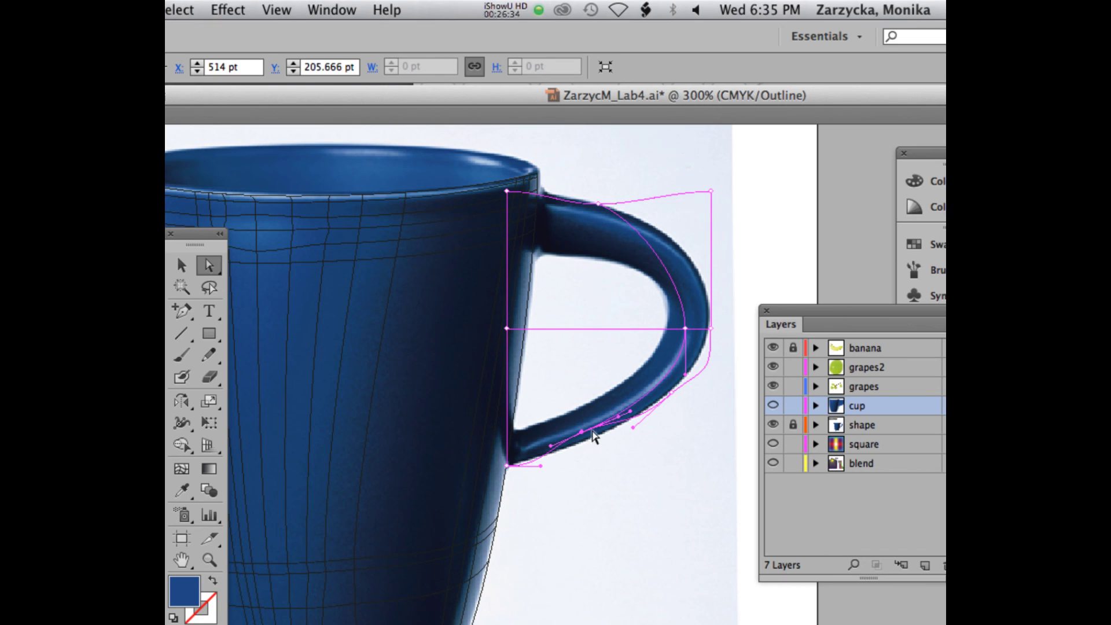
Step: Move the bottom-middle mesh point down to about X 515 pt, Y 209 pt and align its direction line with the handle's lower edge
{"action": "left_click", "coordinate": [584, 447]}
{"action": "left_click", "coordinate": [585, 449]}
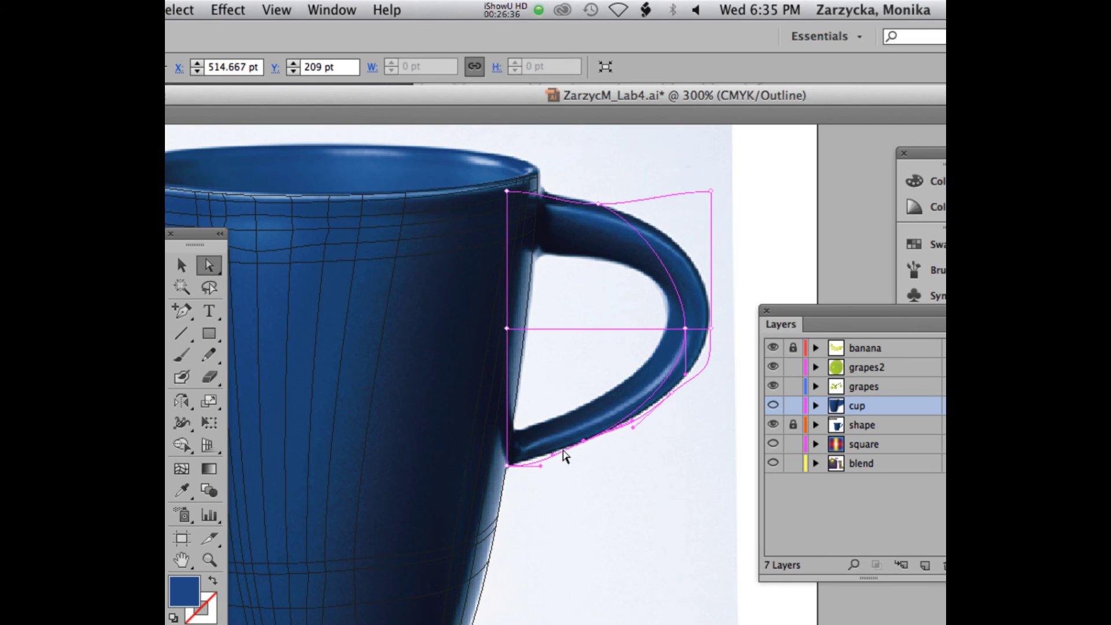
{"action": "left_click_drag", "start_coordinate": [554, 451], "coordinate": [555, 457]}
Step: Move the mesh's top-right corner point onto the handle's upper outer edge, about X 550 pt, Y 136 pt, and angle the neighbouring direction lines along it
{"action": "left_click", "coordinate": [710, 192]}
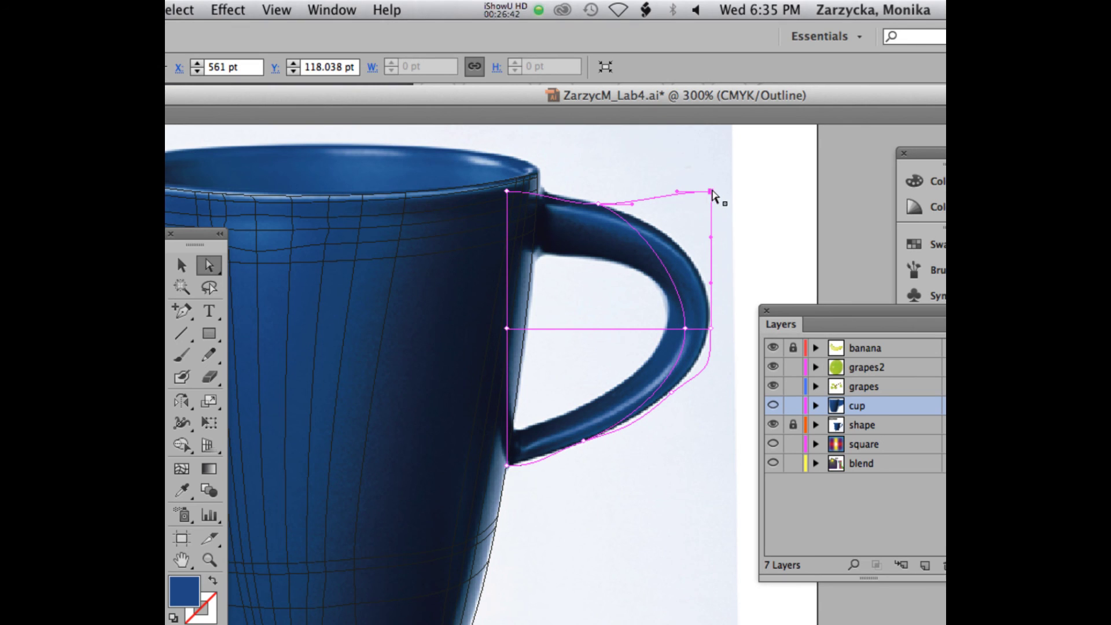
{"action": "left_click_drag", "start_coordinate": [711, 191], "coordinate": [681, 243]}
{"action": "left_click_drag", "start_coordinate": [681, 286], "coordinate": [707, 284]}
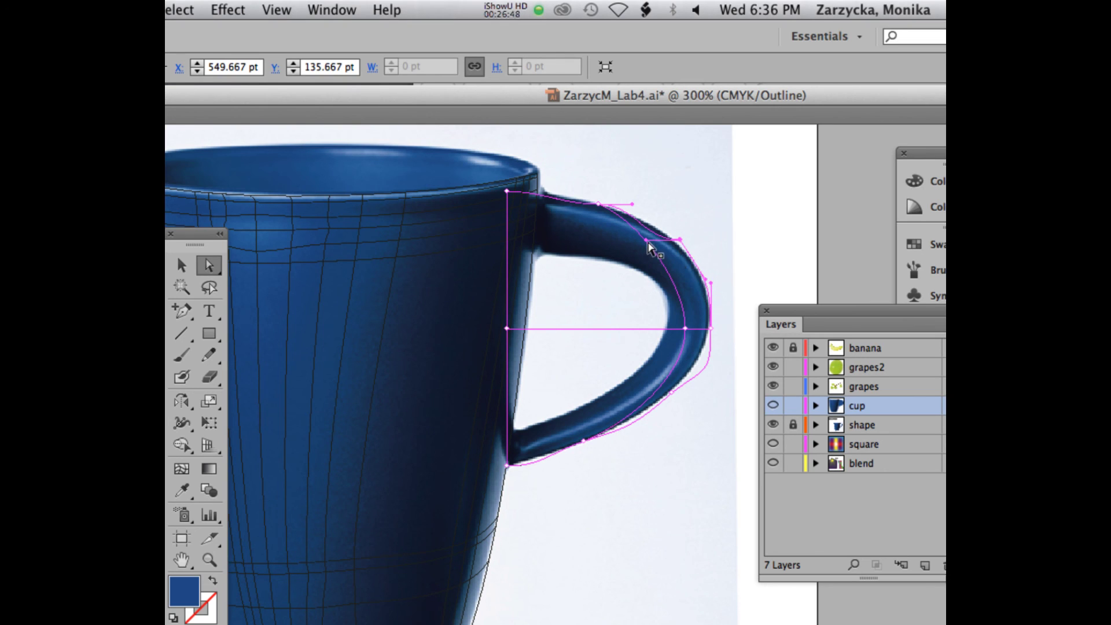
{"action": "left_click_drag", "start_coordinate": [647, 240], "coordinate": [643, 212]}
{"action": "left_click_drag", "start_coordinate": [629, 204], "coordinate": [633, 211]}
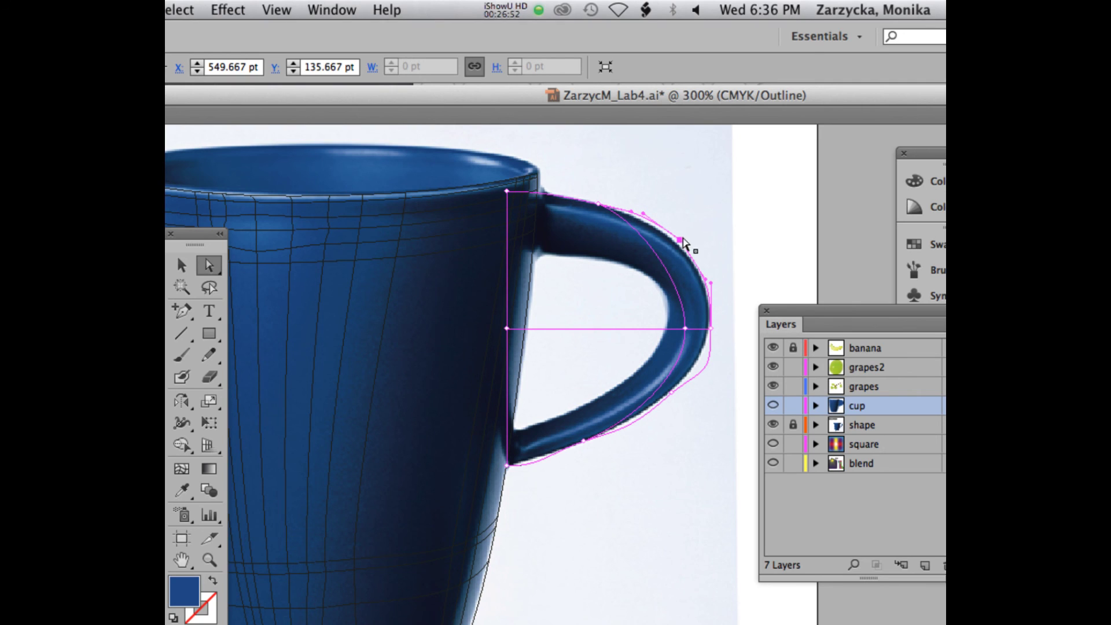
{"action": "left_click_drag", "start_coordinate": [679, 238], "coordinate": [683, 249]}
Step: Tilt the right-middle mesh point's vertical direction lines to follow the outermost bend of the handle
{"action": "left_click", "coordinate": [710, 329]}
{"action": "left_click_drag", "start_coordinate": [705, 368], "coordinate": [694, 382]}
{"action": "left_click_drag", "start_coordinate": [725, 282], "coordinate": [715, 283]}
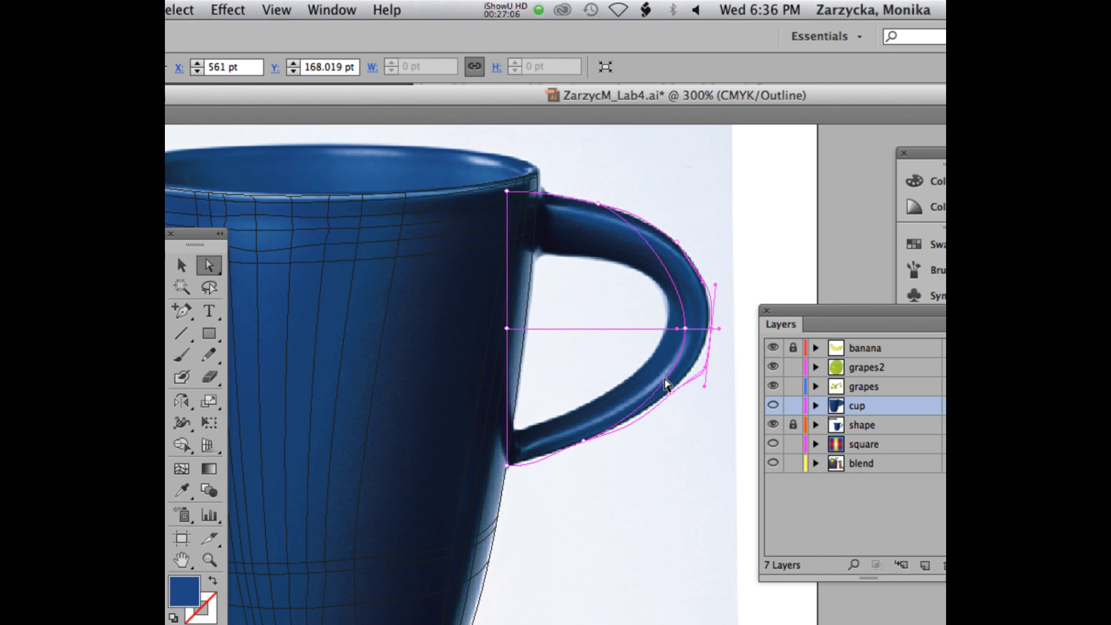
Step: Shift the bottom-right corner point to about X 546 pt, Y 191 pt and angle the bottom-middle and bottom-left direction lines along the handle's lower edge
{"action": "left_click", "coordinate": [583, 442]}
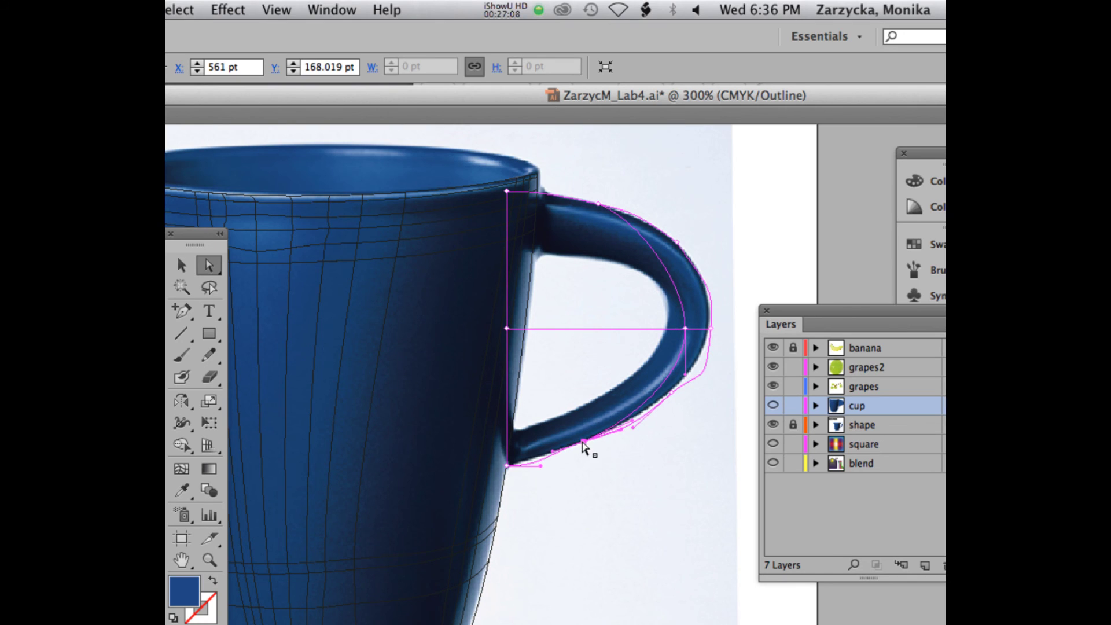
{"action": "left_click_drag", "start_coordinate": [553, 452], "coordinate": [529, 461]}
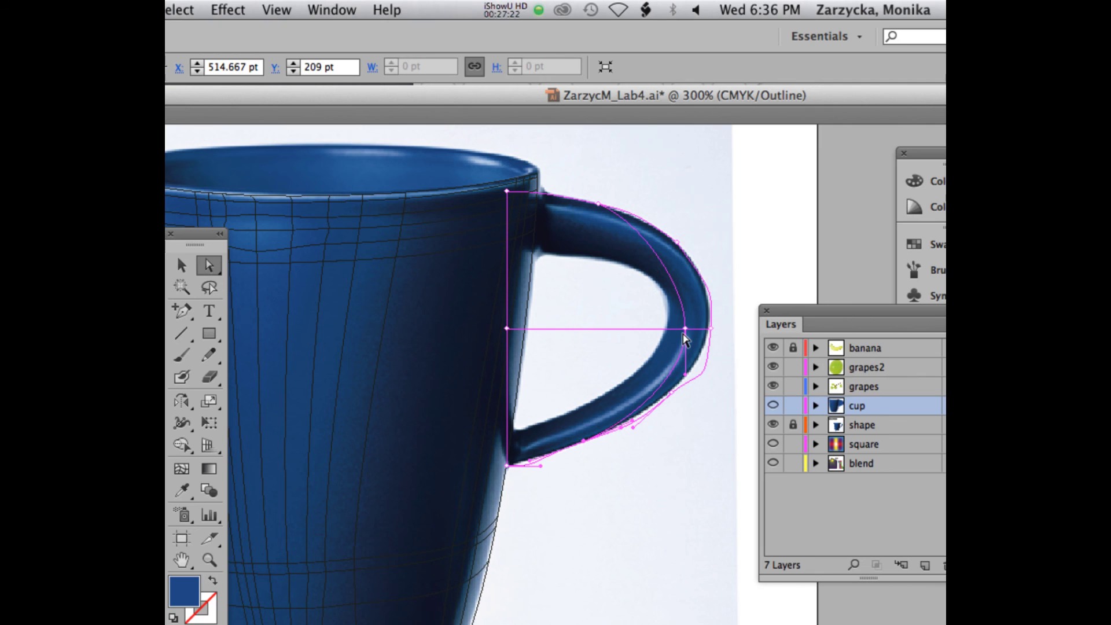
{"action": "left_click", "coordinate": [672, 395]}
{"action": "left_click_drag", "start_coordinate": [672, 396], "coordinate": [669, 397]}
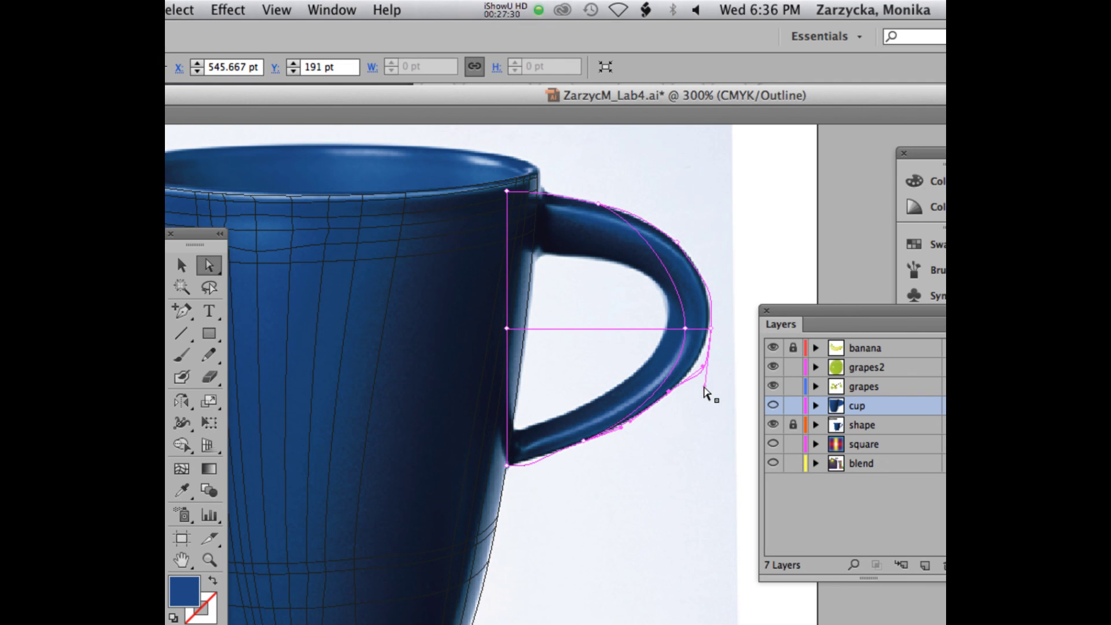
{"action": "left_click", "coordinate": [508, 466]}
{"action": "left_click_drag", "start_coordinate": [538, 467], "coordinate": [536, 454]}
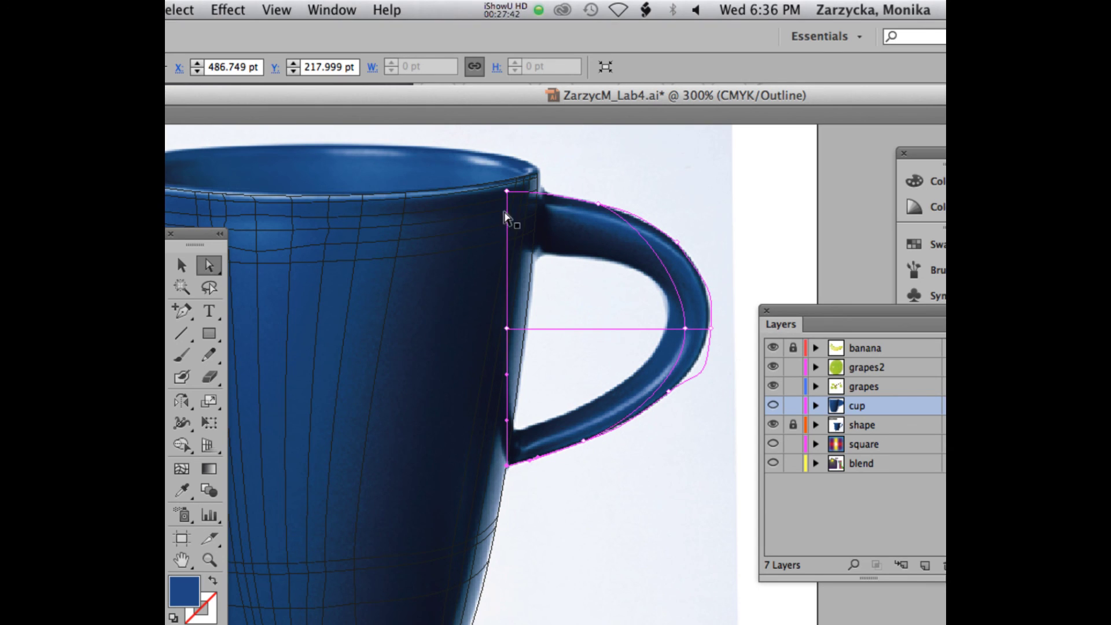
Step: Move the top-left corner to about X 498 pt and the left-middle point to about X 492 pt, Y 167 pt, aligning direction lines with cup and handle
{"action": "left_click", "coordinate": [508, 192]}
{"action": "left_click_drag", "start_coordinate": [505, 191], "coordinate": [537, 191]}
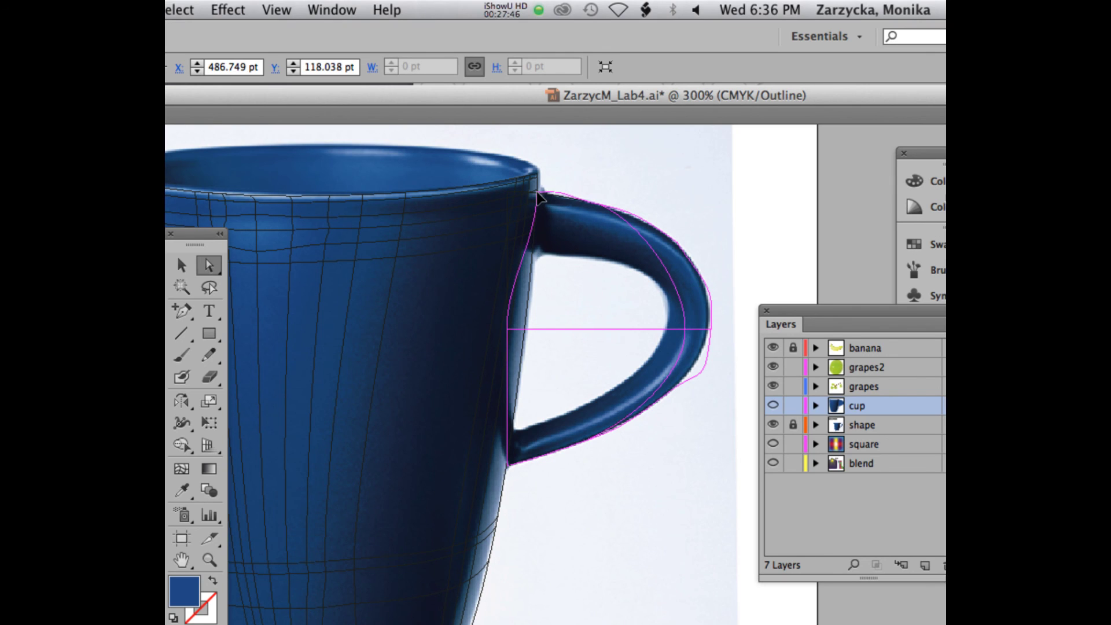
{"action": "left_click_drag", "start_coordinate": [508, 327], "coordinate": [523, 327]}
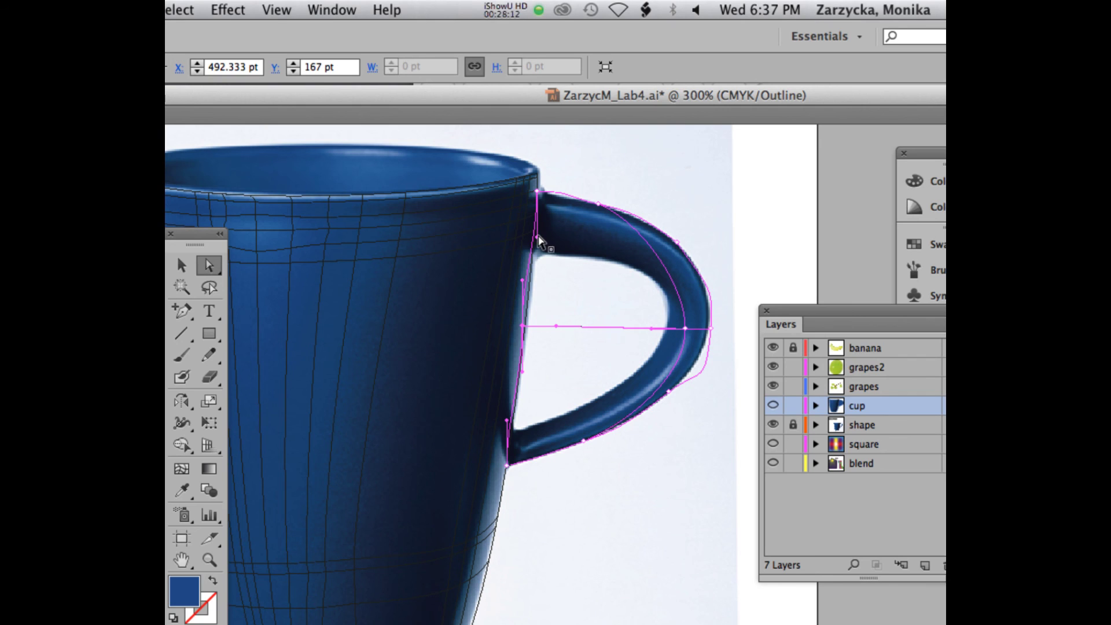
{"action": "left_click_drag", "start_coordinate": [537, 238], "coordinate": [531, 238]}
{"action": "left_click", "coordinate": [535, 193]}
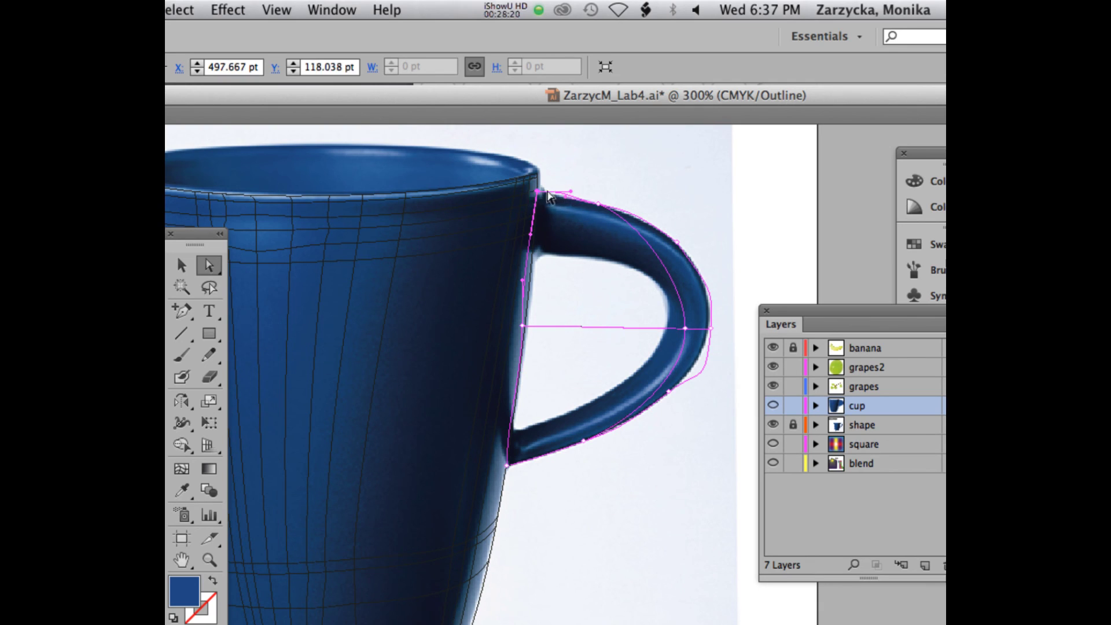
{"action": "left_click_drag", "start_coordinate": [569, 198], "coordinate": [580, 196]}
Step: Try to move the left-middle mesh point up into the handle's upper attachment, at about X 498 pt, Y 130 pt
{"action": "left_click", "coordinate": [523, 326]}
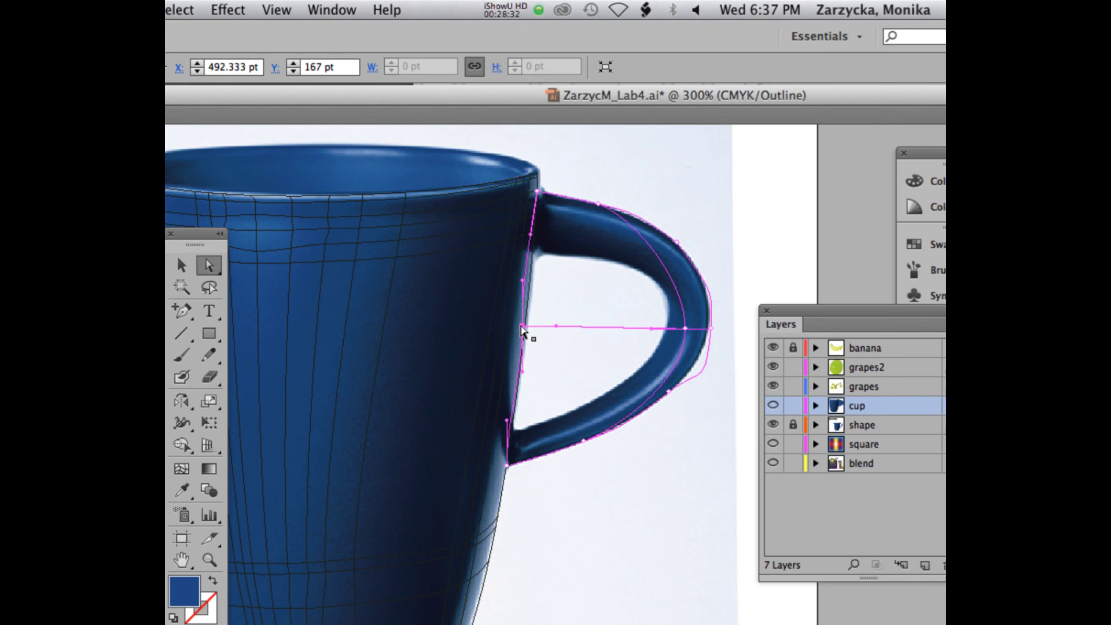
{"action": "left_click_drag", "start_coordinate": [523, 326], "coordinate": [538, 228]}
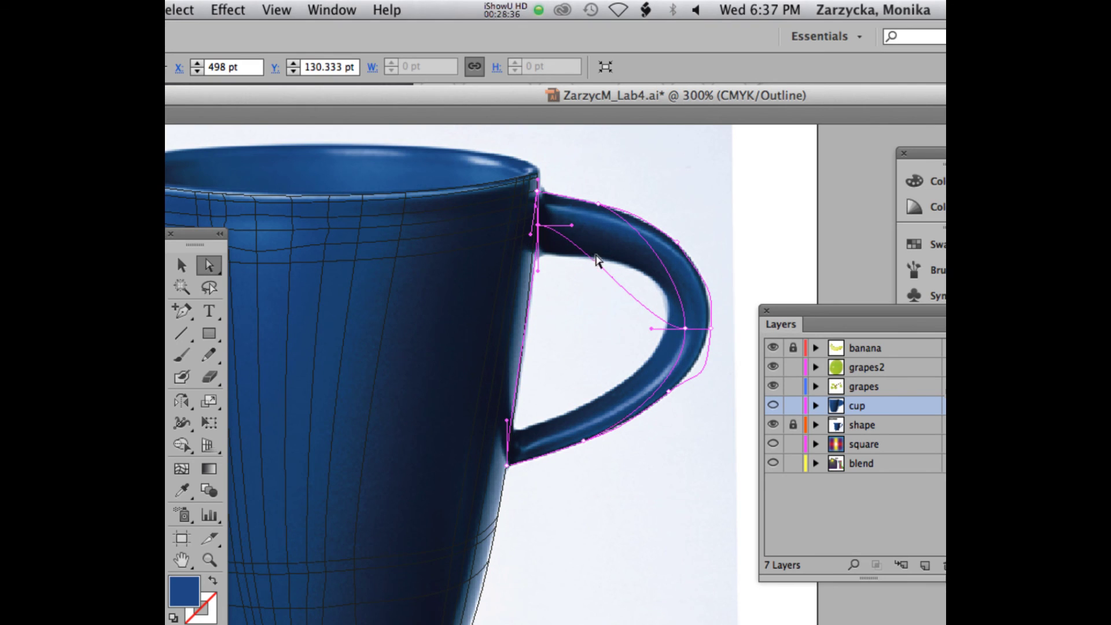
{"action": "left_click_drag", "start_coordinate": [651, 328], "coordinate": [688, 303]}
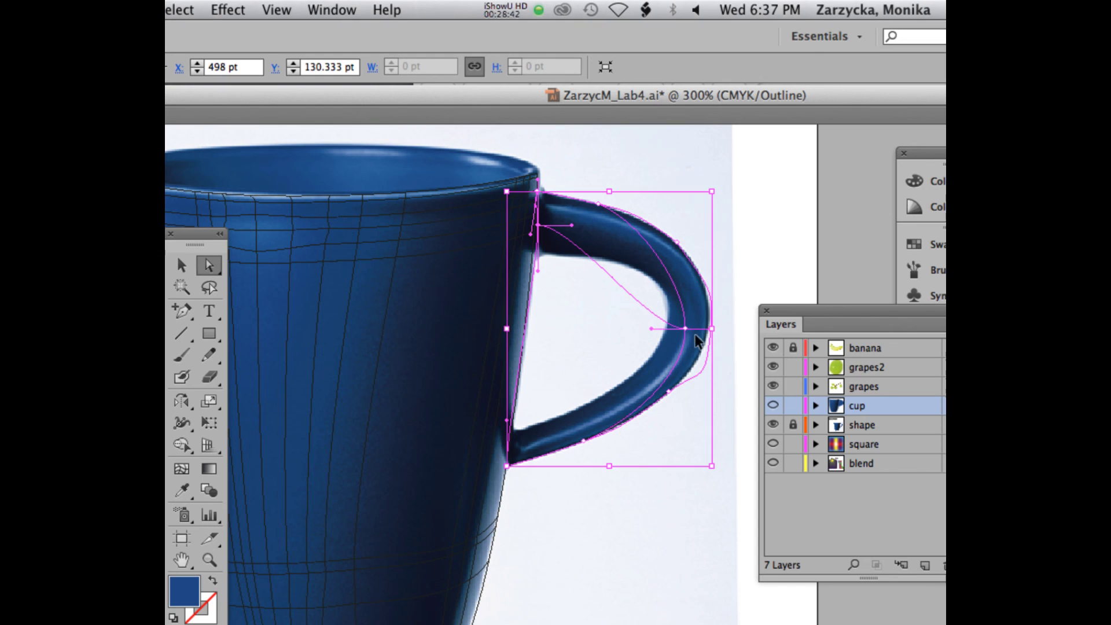
{"action": "left_click", "coordinate": [687, 328]}
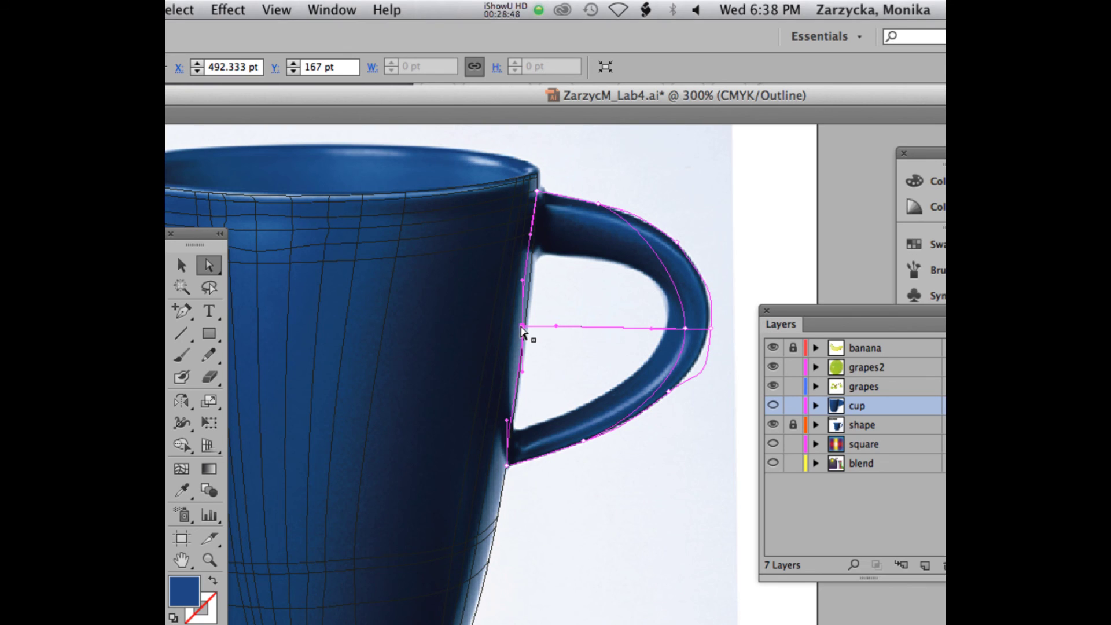
Step: Delete the centre mesh point to remove the mesh's horizontal middle line, and deselect the mesh
{"action": "left_click", "coordinate": [711, 328]}
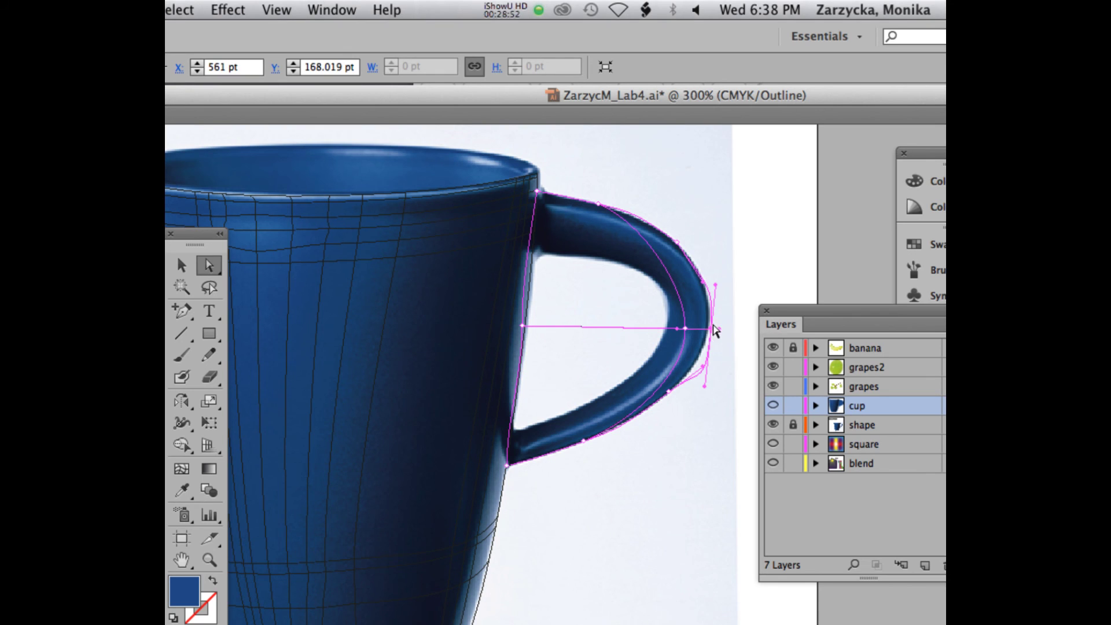
{"action": "left_click", "coordinate": [716, 327]}
{"action": "left_click", "coordinate": [687, 329]}
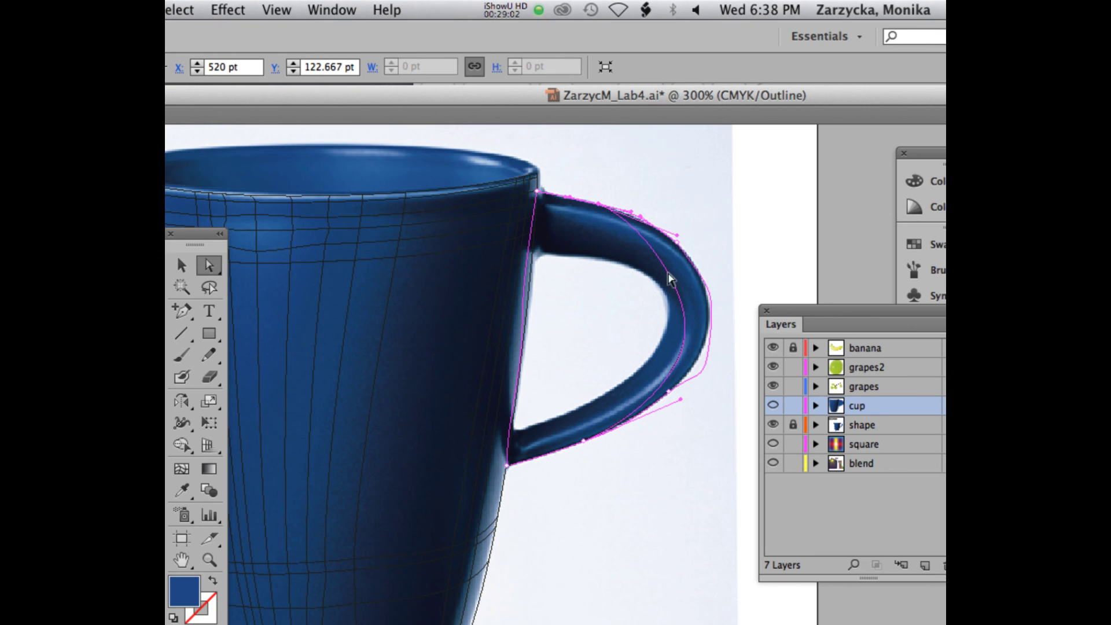
{"action": "key", "text": "Delete"}
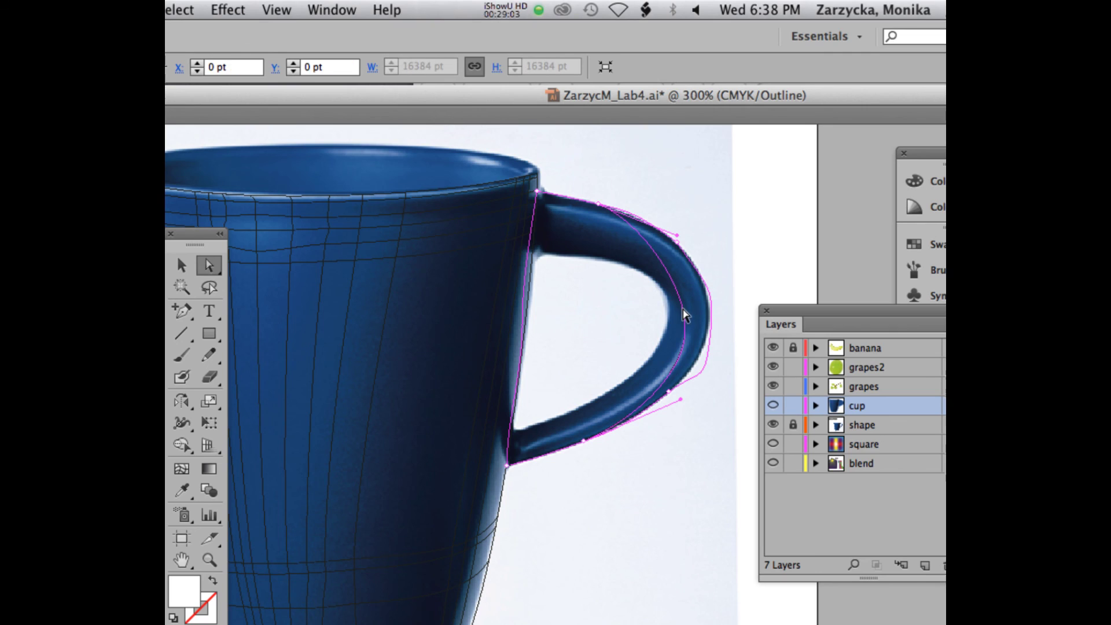
{"action": "left_click", "coordinate": [684, 407]}
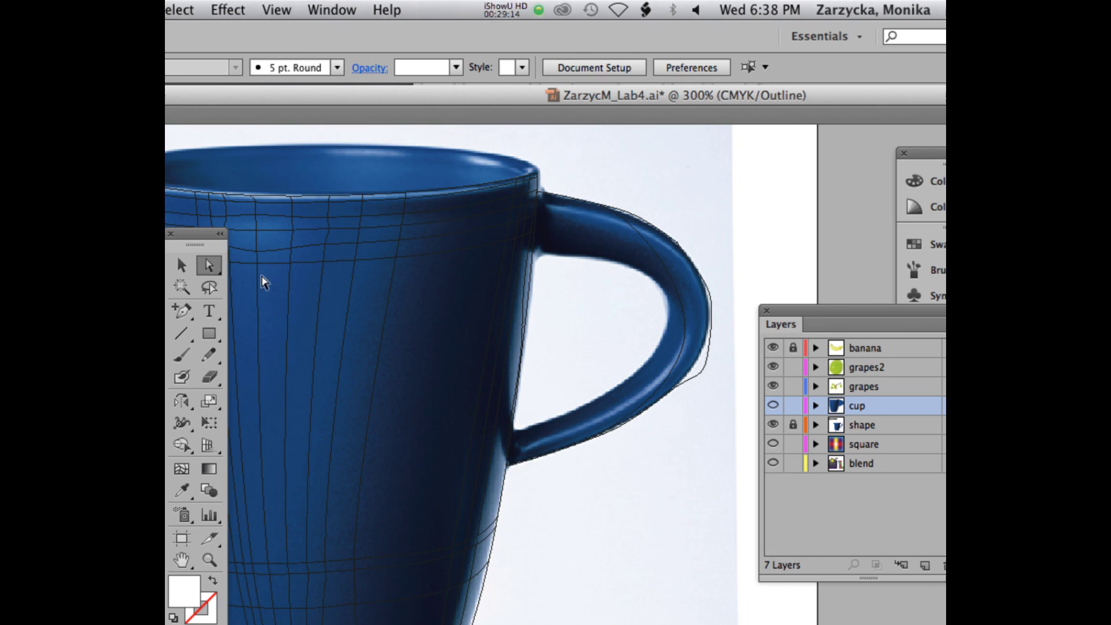
Step: Add an anchor point on the mesh's outer edge at the handle's outermost bend and move it to about X 560 pt, Y 162 pt
{"action": "left_click", "coordinate": [179, 313]}
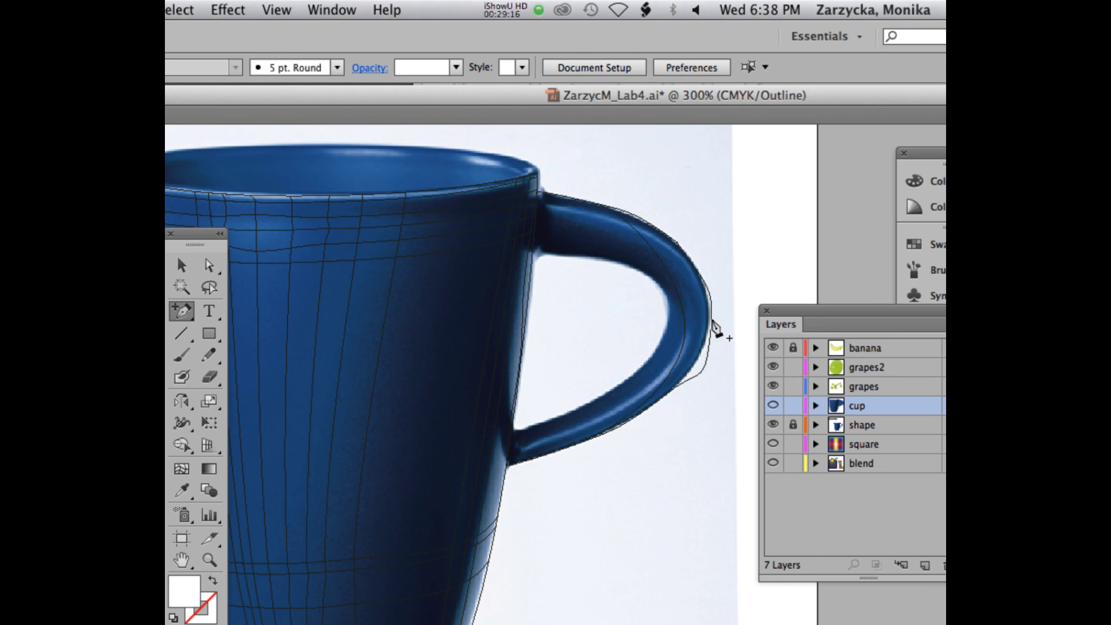
{"action": "left_click", "coordinate": [712, 322]}
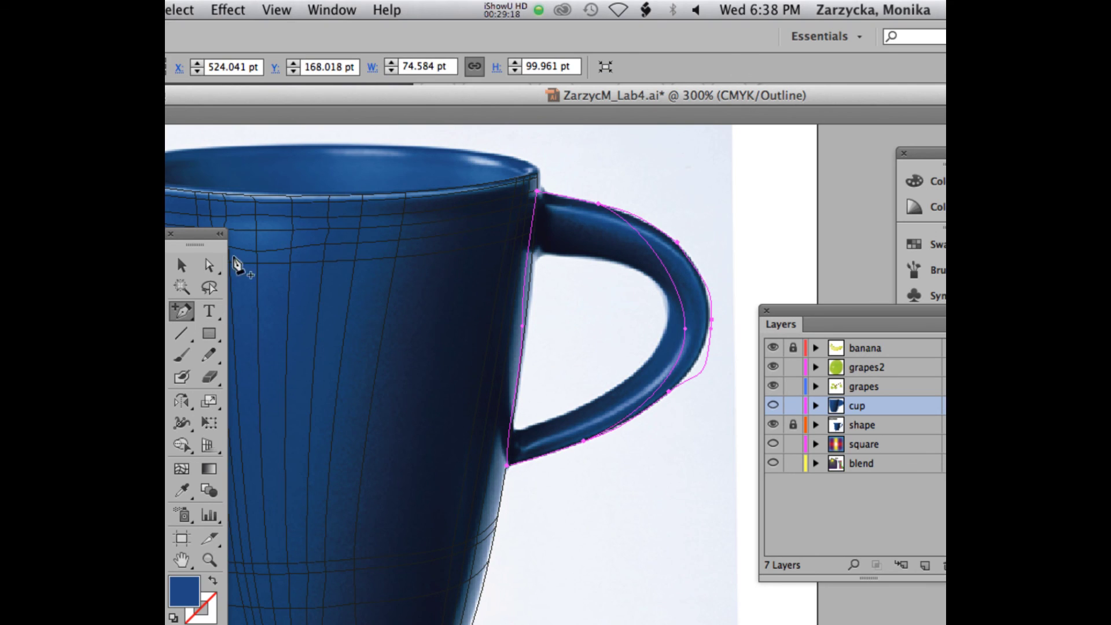
{"action": "left_click", "coordinate": [209, 265]}
{"action": "left_click_drag", "start_coordinate": [712, 320], "coordinate": [707, 319]}
{"action": "key", "text": "cmd+z"}
{"action": "left_click", "coordinate": [711, 319]}
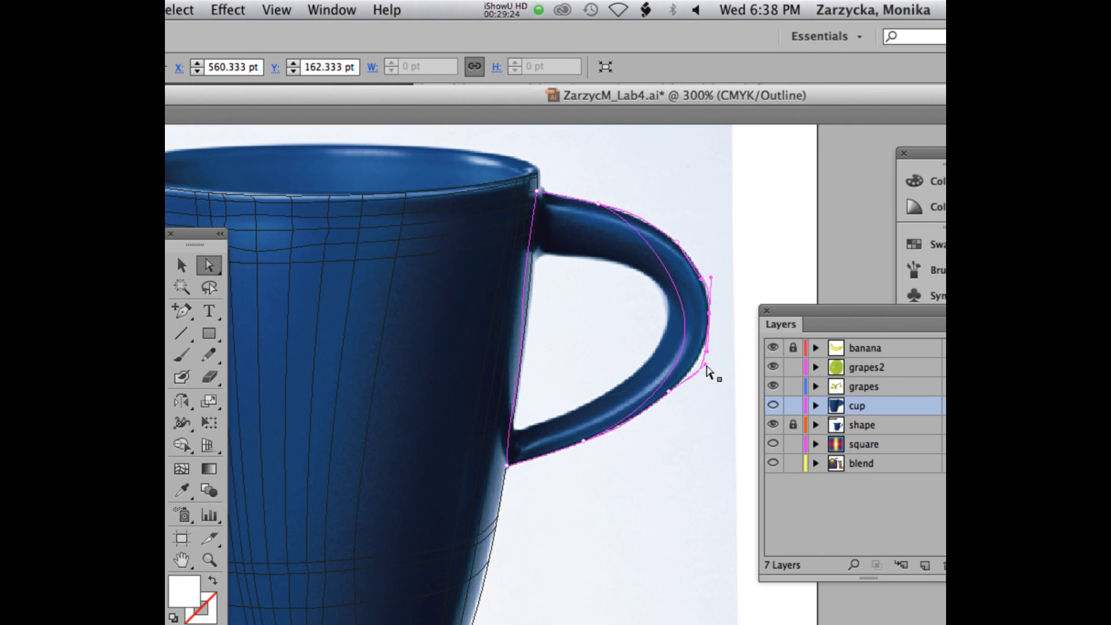
Step: Adjust the new outer-bend anchor point's direction lines so the mesh edge follows the handle's outline
{"action": "left_click", "coordinate": [710, 277]}
{"action": "left_click", "coordinate": [716, 392]}
{"action": "left_click", "coordinate": [709, 296]}
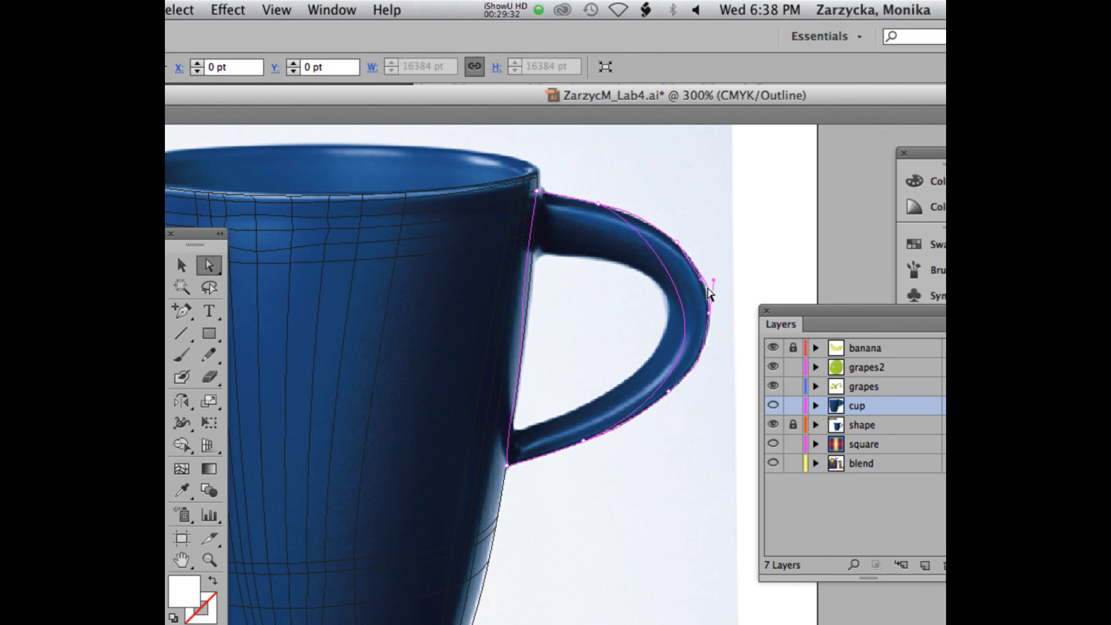
{"action": "key", "text": "super+equal"}
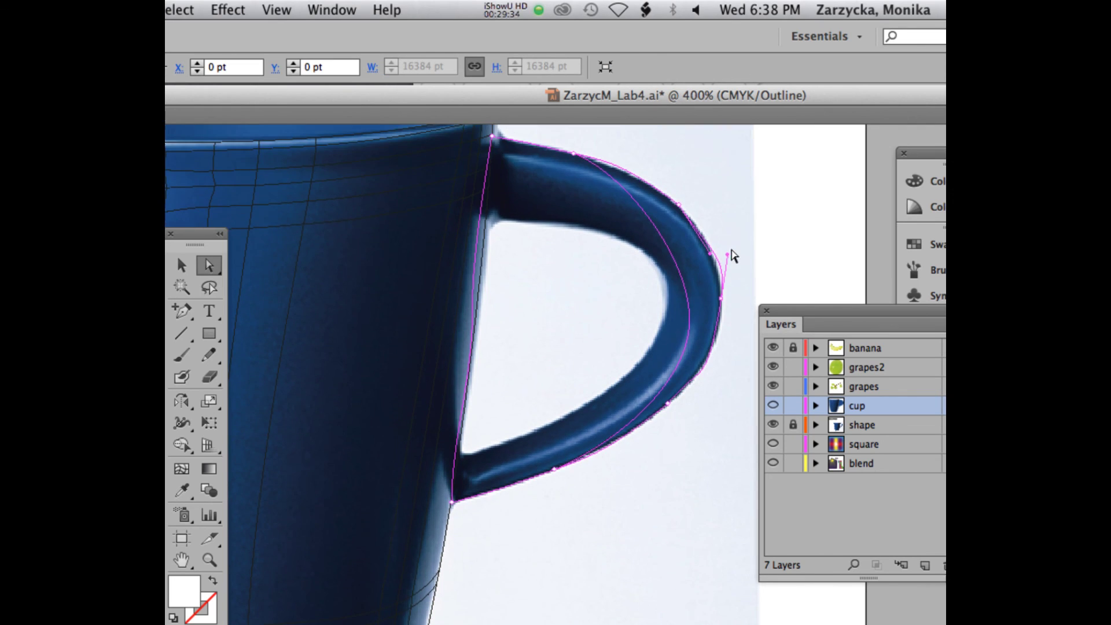
{"action": "left_click_drag", "start_coordinate": [725, 256], "coordinate": [718, 256]}
{"action": "left_click", "coordinate": [722, 298]}
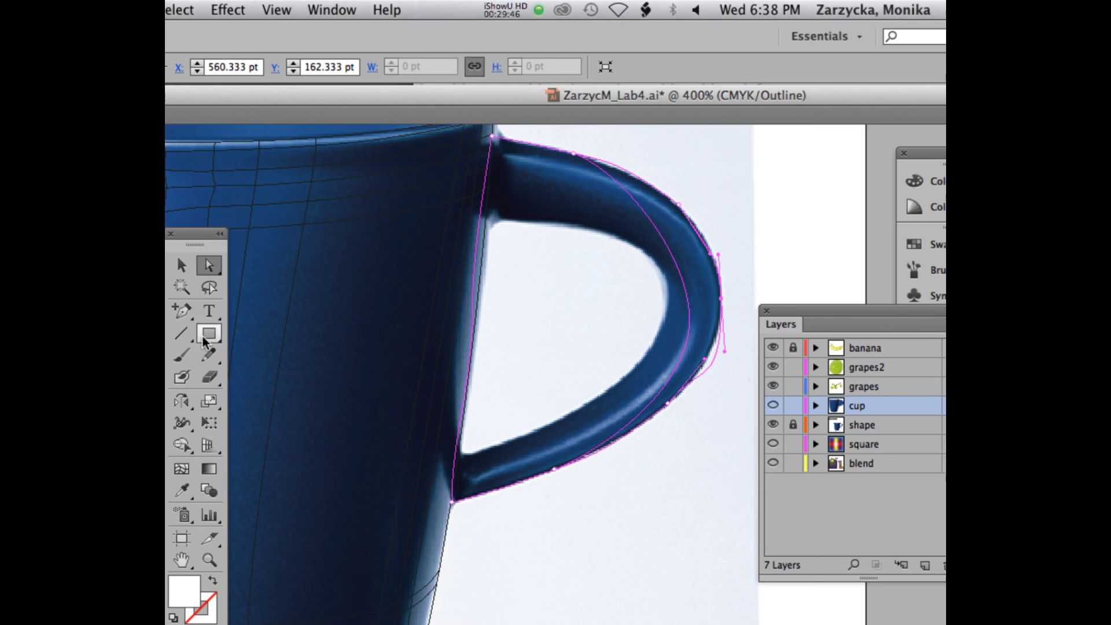
Step: Add an anchor point on the mesh's lower outer bend and move it inward onto the handle's edge, at about X 556 pt, Y 179 pt
{"action": "left_click", "coordinate": [182, 311]}
{"action": "left_click", "coordinate": [713, 366]}
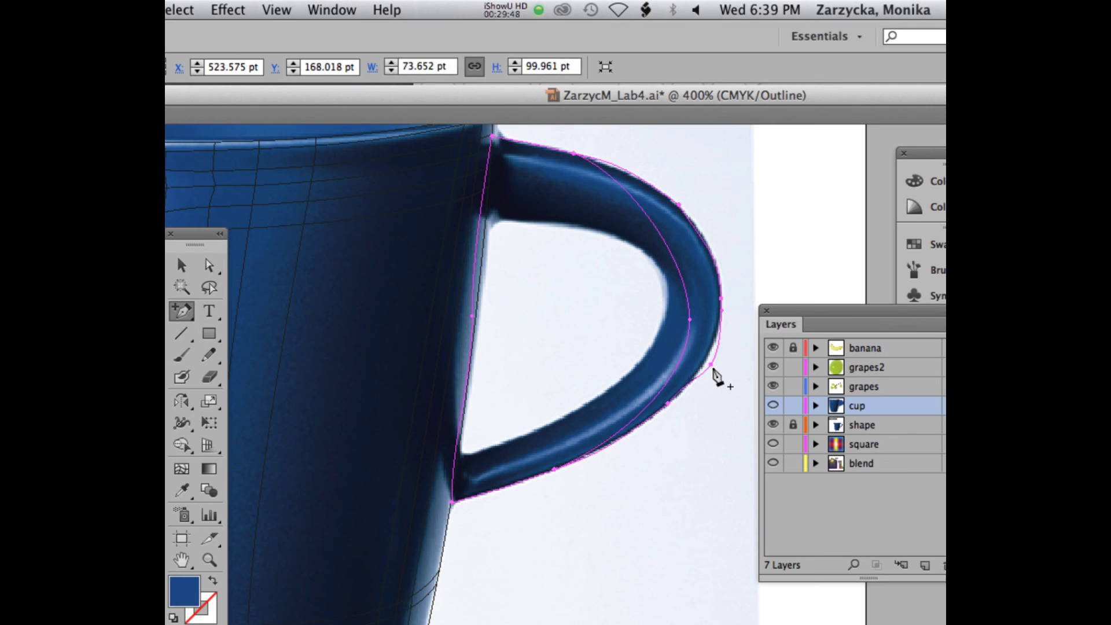
{"action": "left_click", "coordinate": [209, 265]}
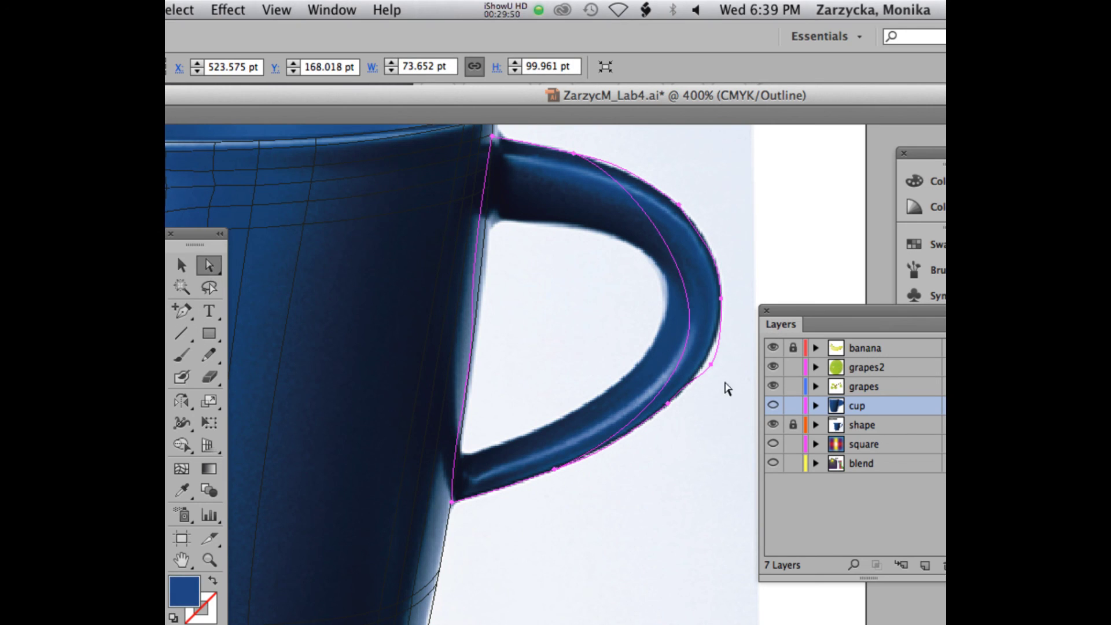
{"action": "left_click", "coordinate": [711, 365]}
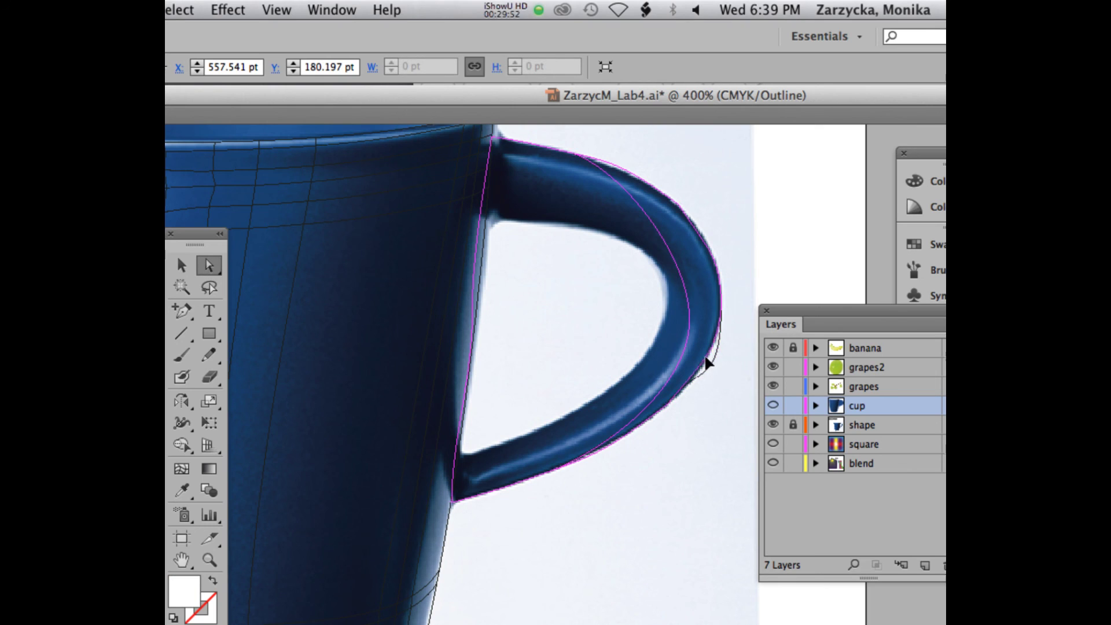
{"action": "left_click_drag", "start_coordinate": [707, 363], "coordinate": [711, 367]}
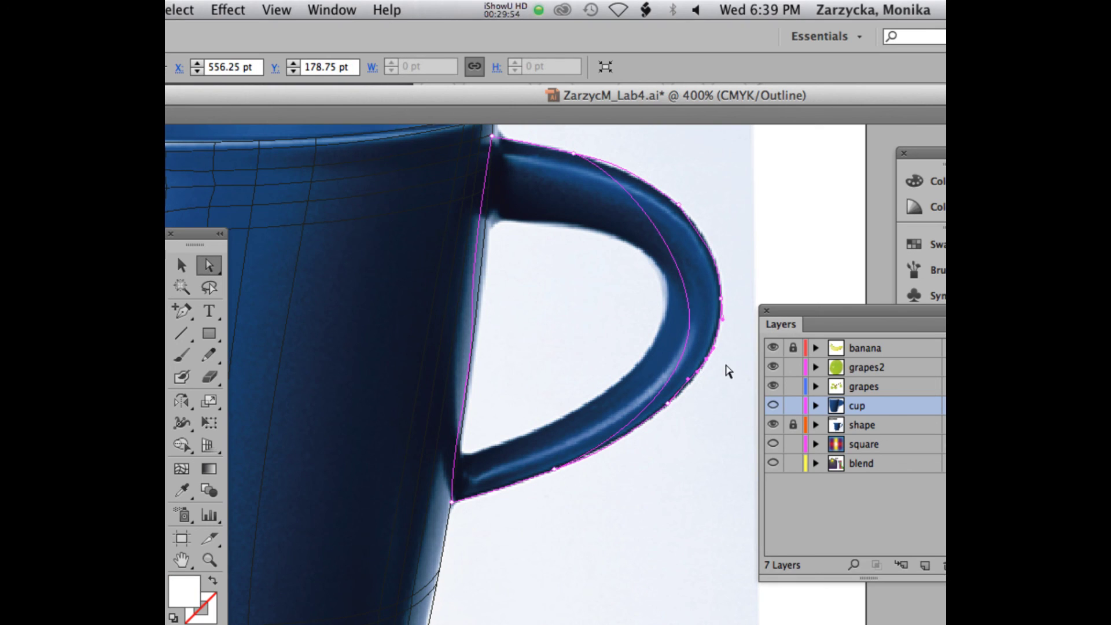
Step: Add a mesh row from the left edge just below the top-left corner, at about X 497 pt, Y 124 pt
{"action": "left_click", "coordinate": [616, 167]}
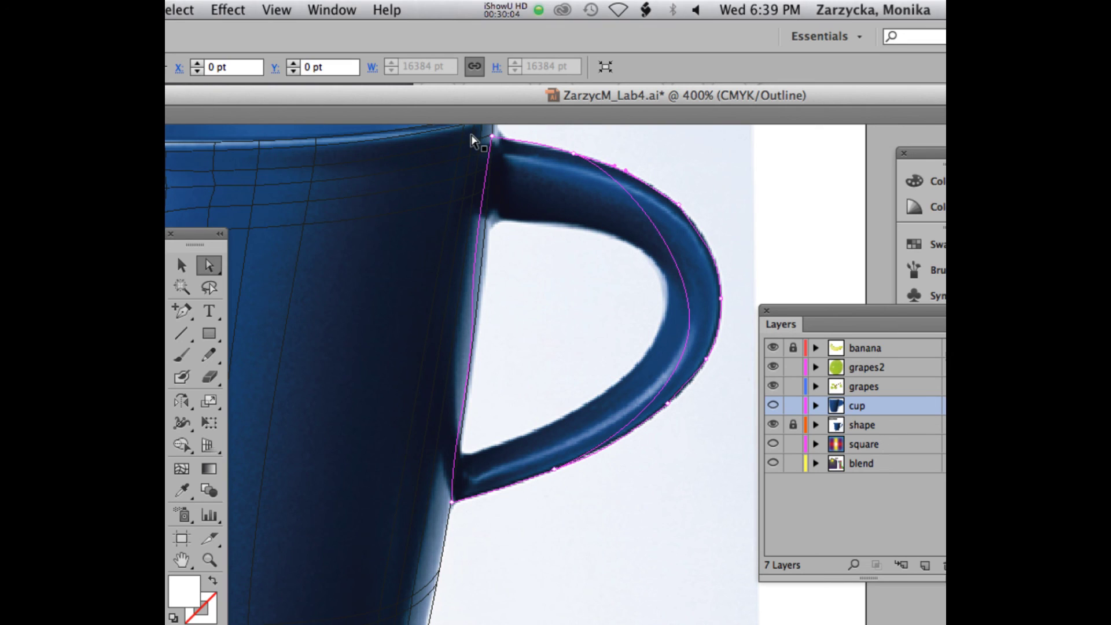
{"action": "left_click", "coordinate": [575, 156]}
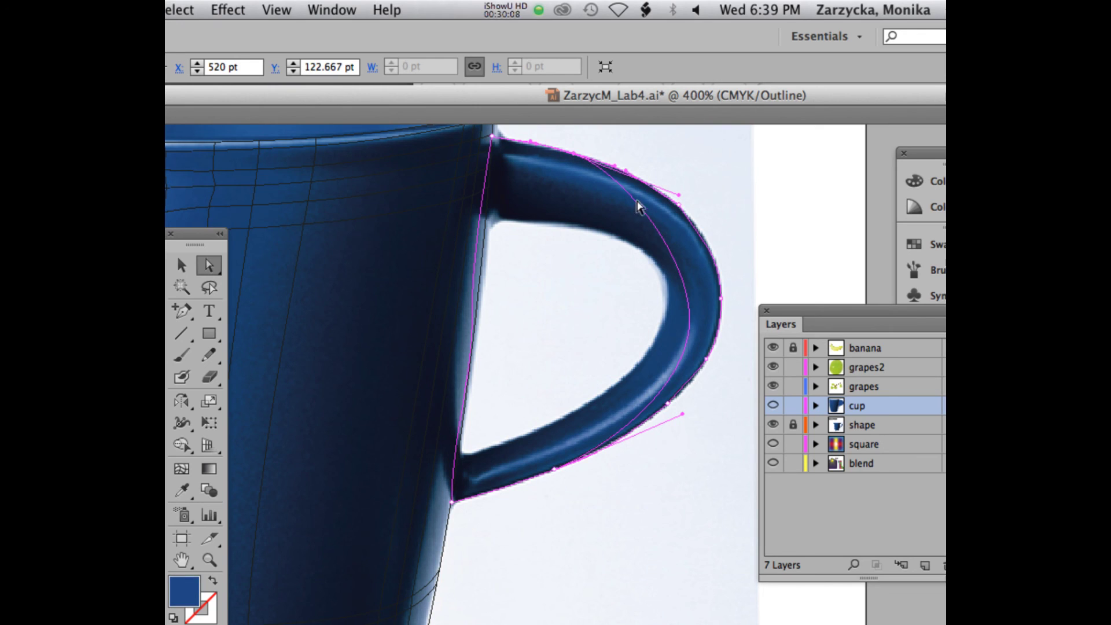
{"action": "left_click", "coordinate": [181, 468]}
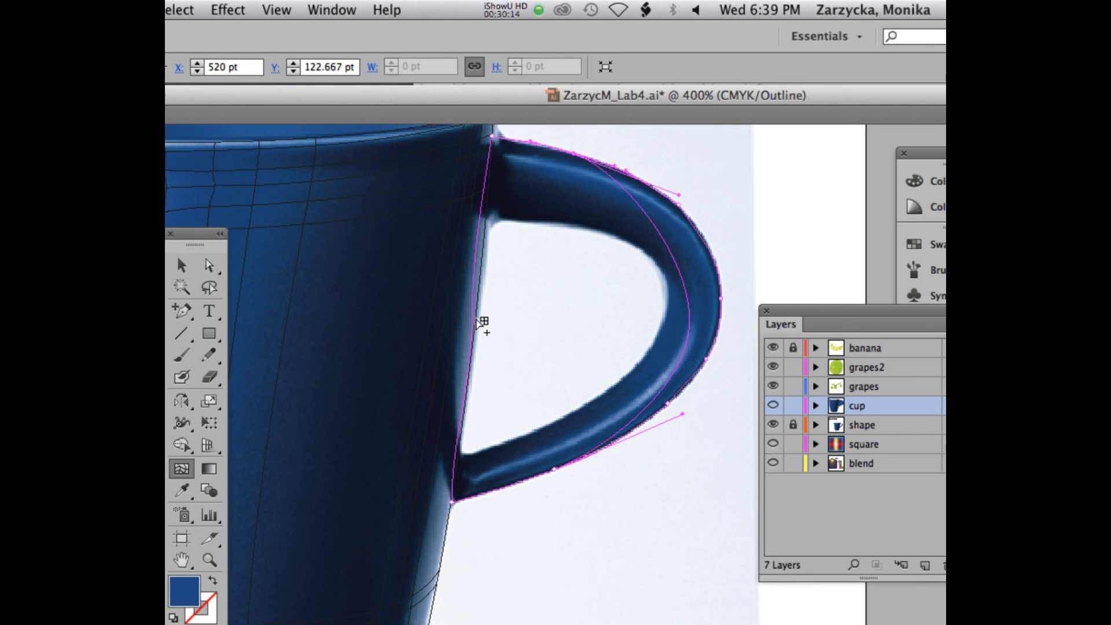
{"action": "left_click", "coordinate": [490, 160]}
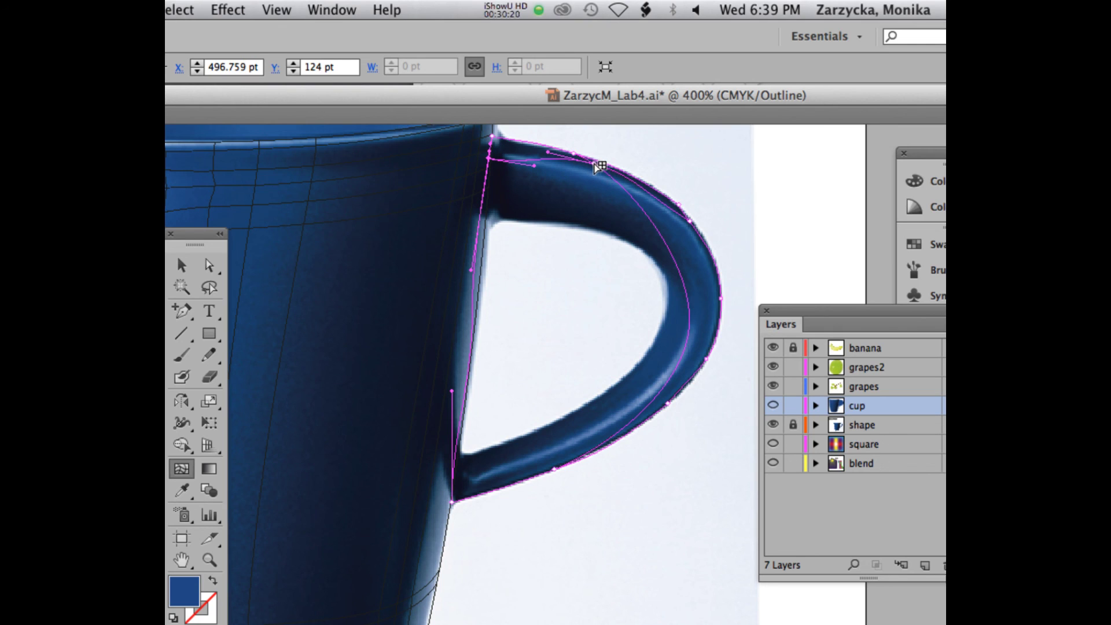
{"action": "left_click", "coordinate": [209, 265]}
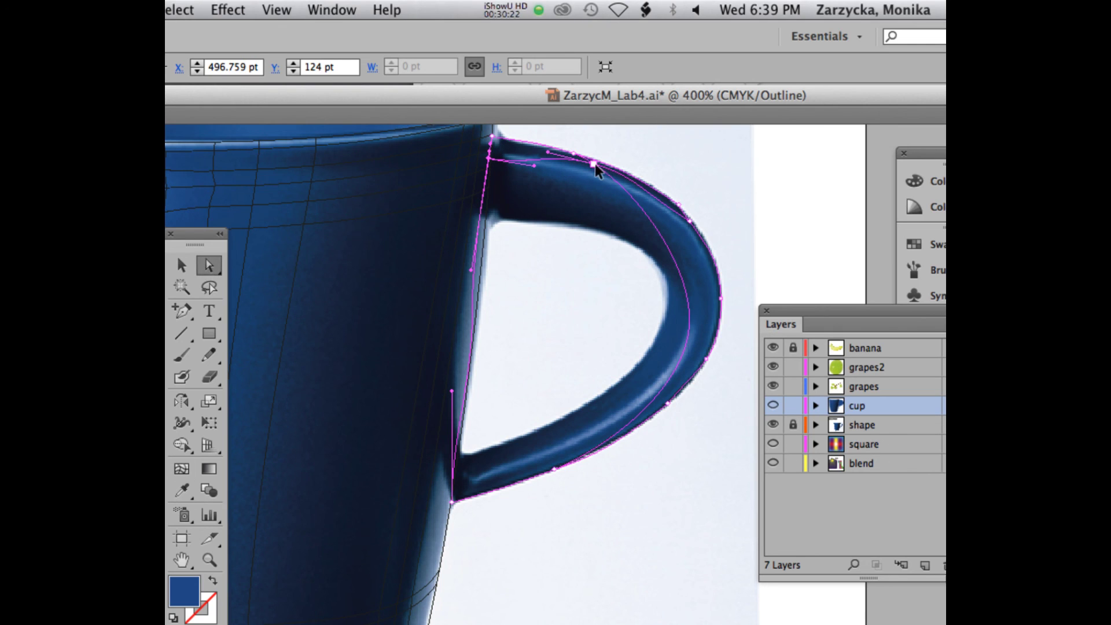
Step: Move the first row's upper-bend mesh point to X 526.25 pt, Y 127.75 pt and add left-edge rows at about Y 128 pt and Y 212 pt
{"action": "left_click_drag", "start_coordinate": [594, 164], "coordinate": [601, 179]}
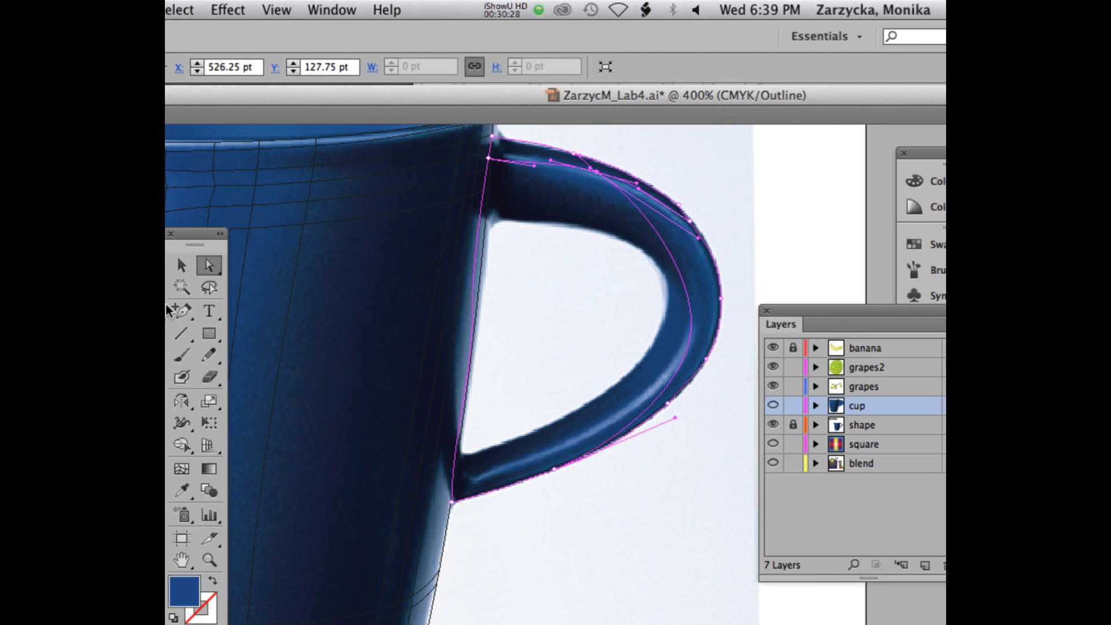
{"action": "left_click", "coordinate": [181, 468]}
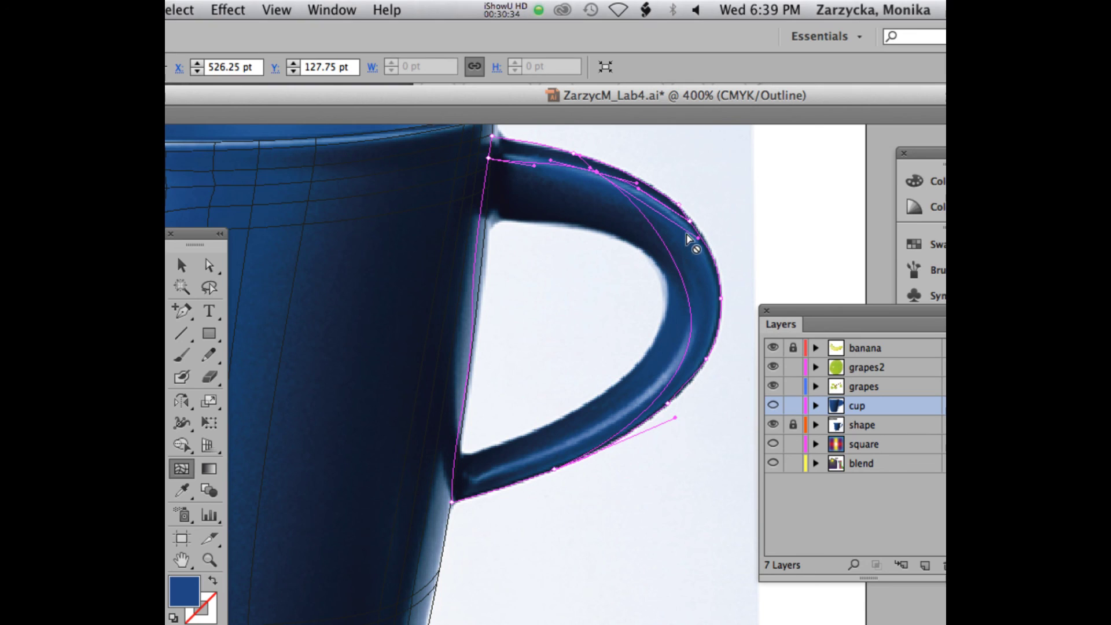
{"action": "left_click", "coordinate": [487, 173]}
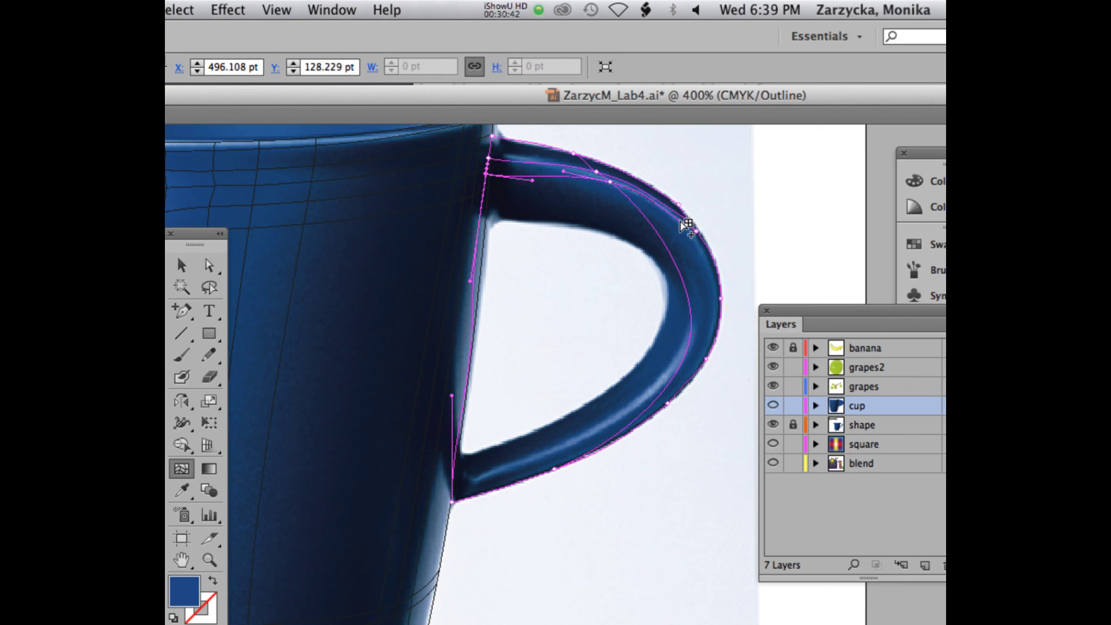
{"action": "left_click", "coordinate": [453, 481]}
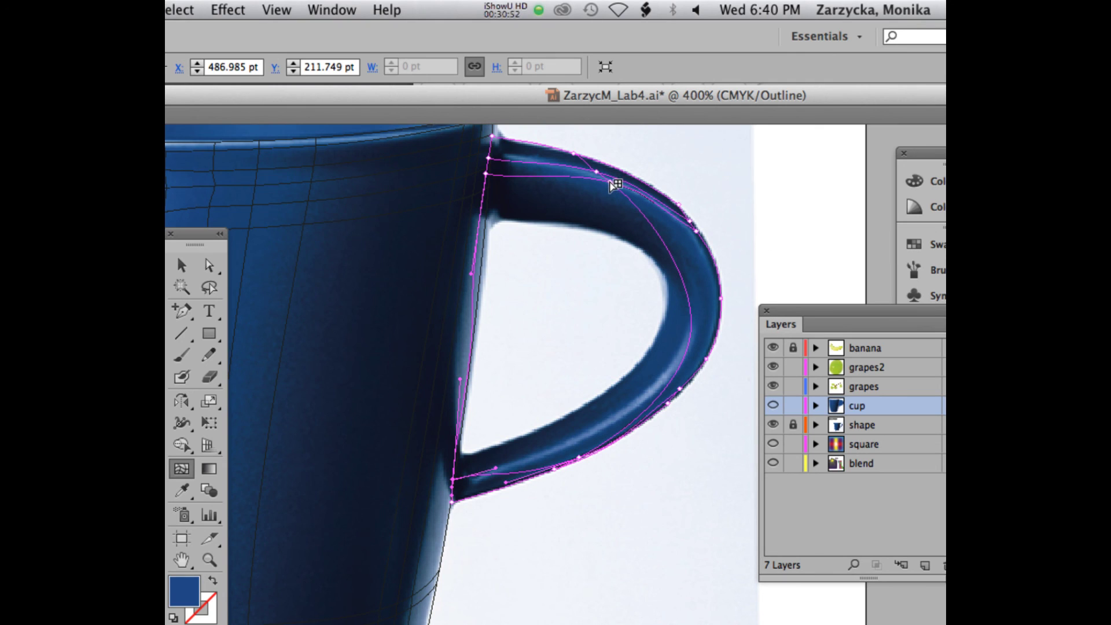
Step: Move the second row's upper-bend mesh point to X 530.25 pt, Y 132.5 pt and the first row's left-edge point to X 497 pt, Y 123 pt
{"action": "key", "text": "a"}
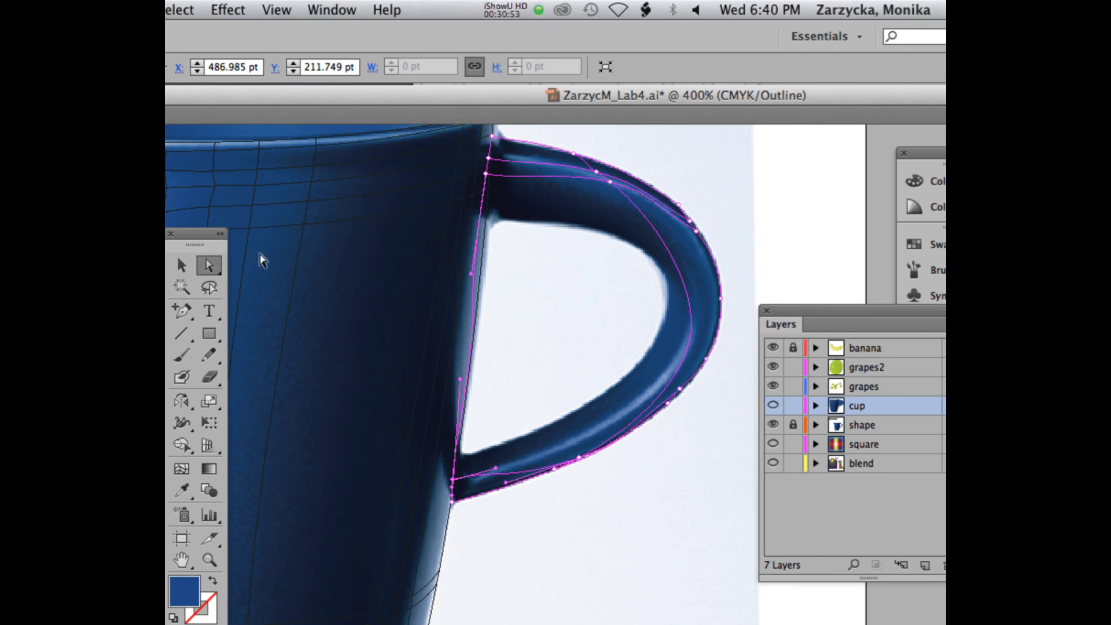
{"action": "left_click", "coordinate": [610, 181]}
{"action": "left_click", "coordinate": [611, 192]}
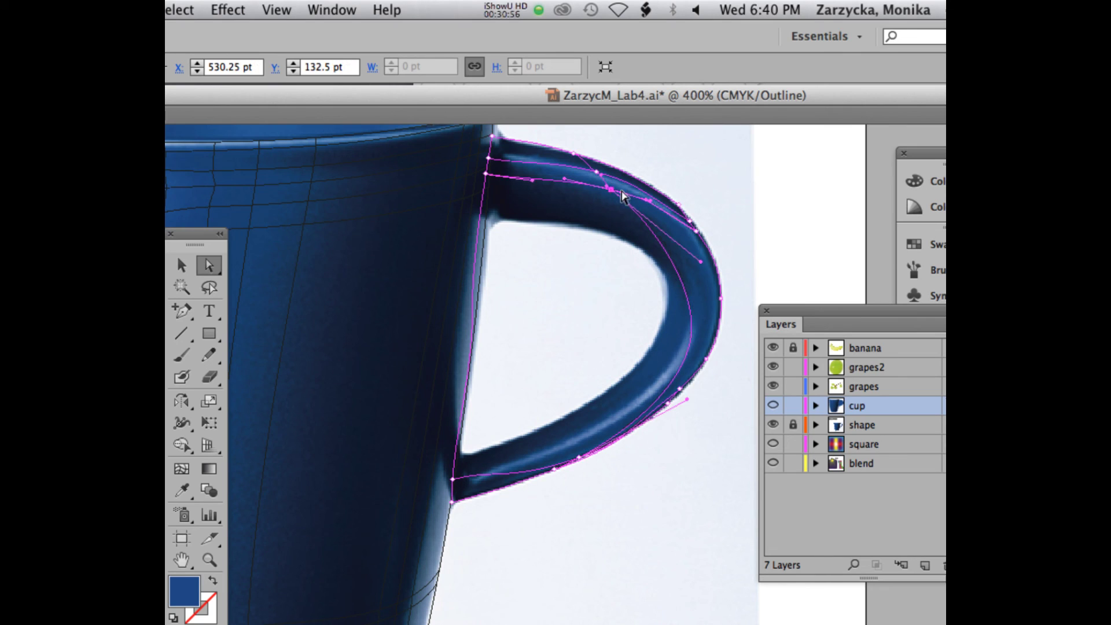
{"action": "left_click", "coordinate": [488, 160]}
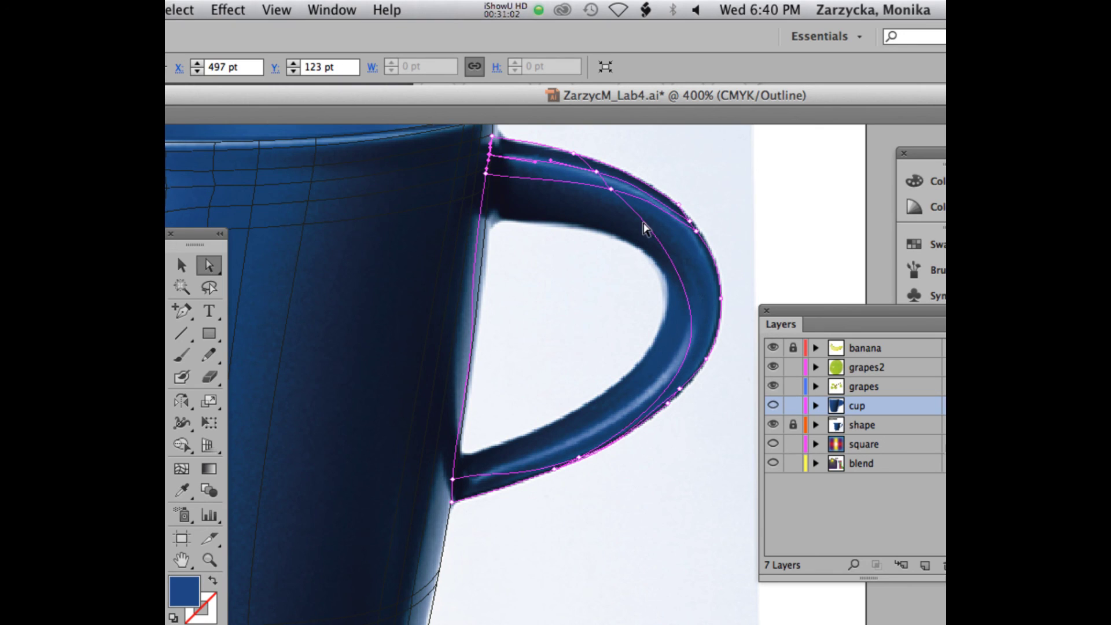
Step: Try moving the lowest row's bend point inward to X 521.5 pt, at Y 200.5 pt and Y 203 pt, and undo the moves
{"action": "left_click_drag", "start_coordinate": [582, 462], "coordinate": [583, 445]}
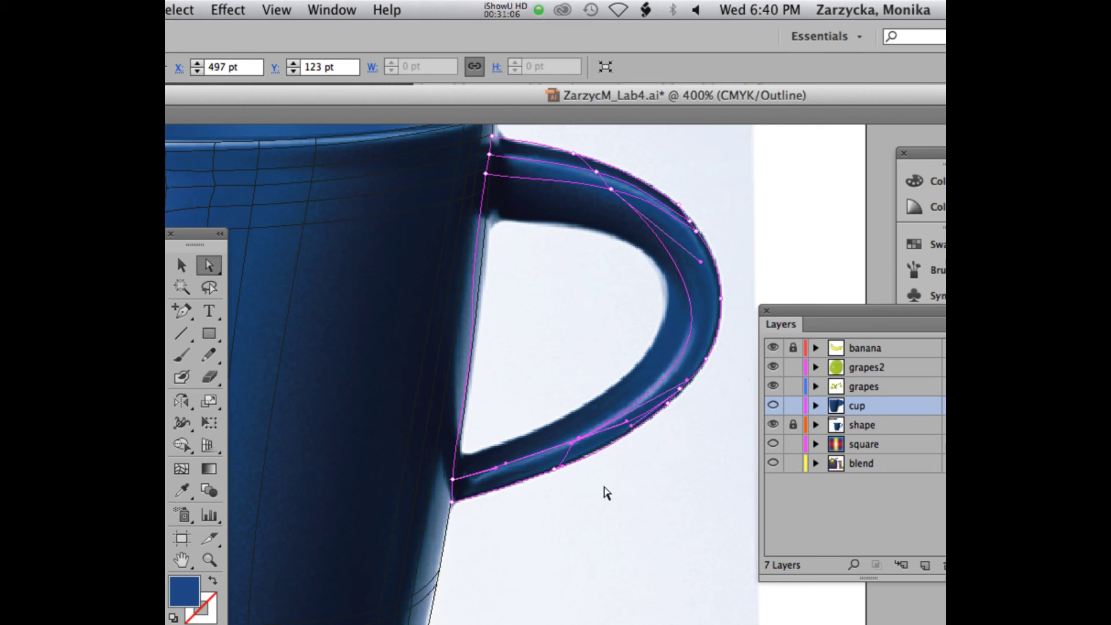
{"action": "left_click", "coordinate": [581, 448]}
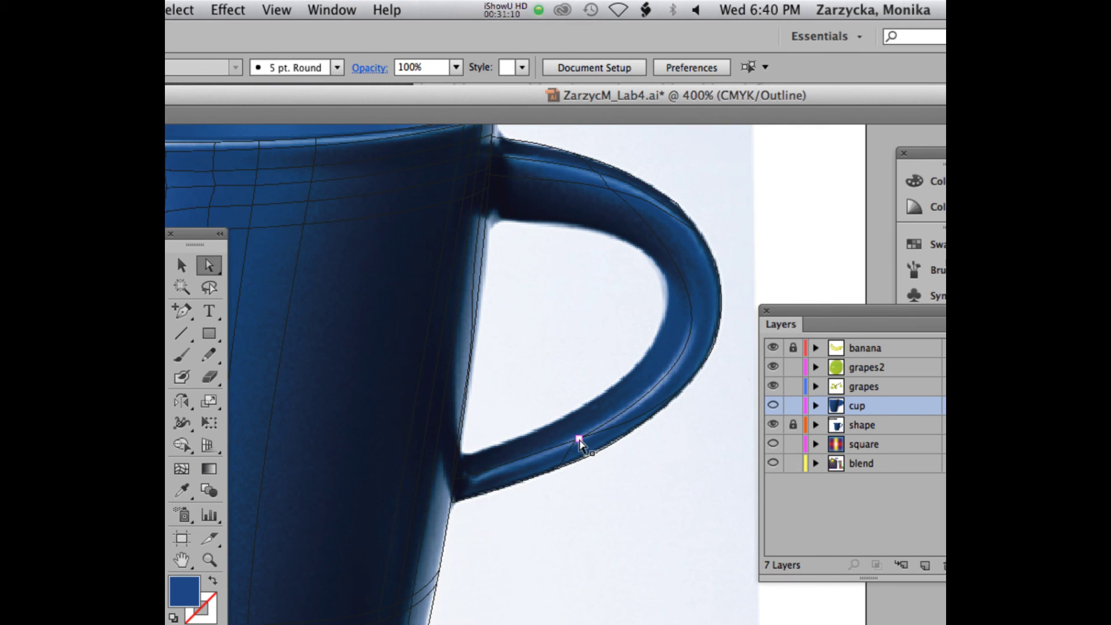
{"action": "left_click", "coordinate": [581, 440]}
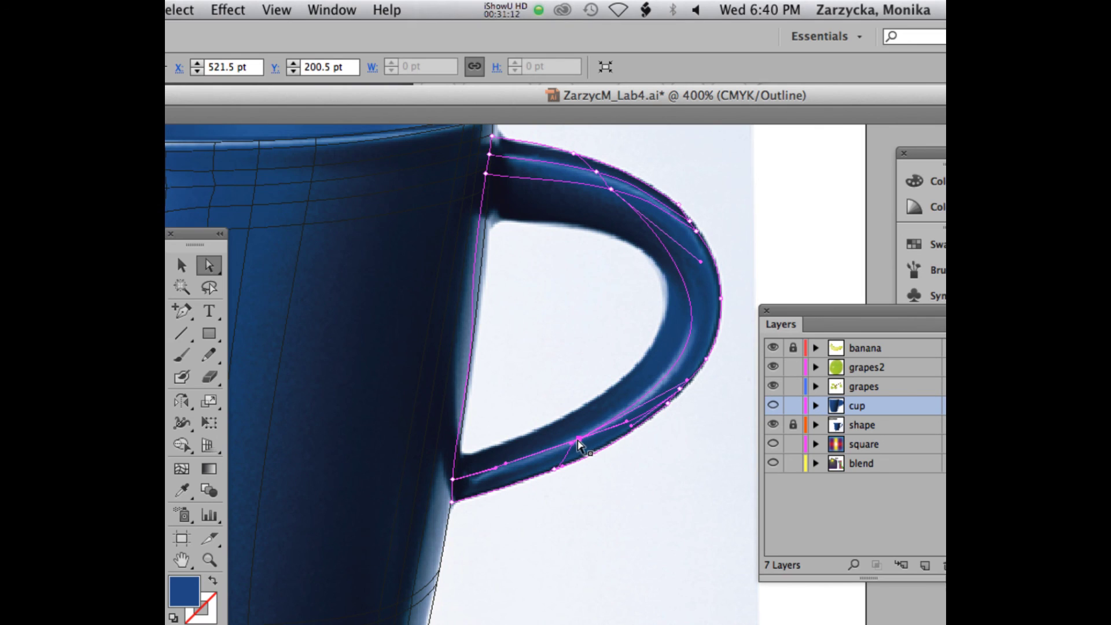
{"action": "left_click_drag", "start_coordinate": [577, 440], "coordinate": [578, 447]}
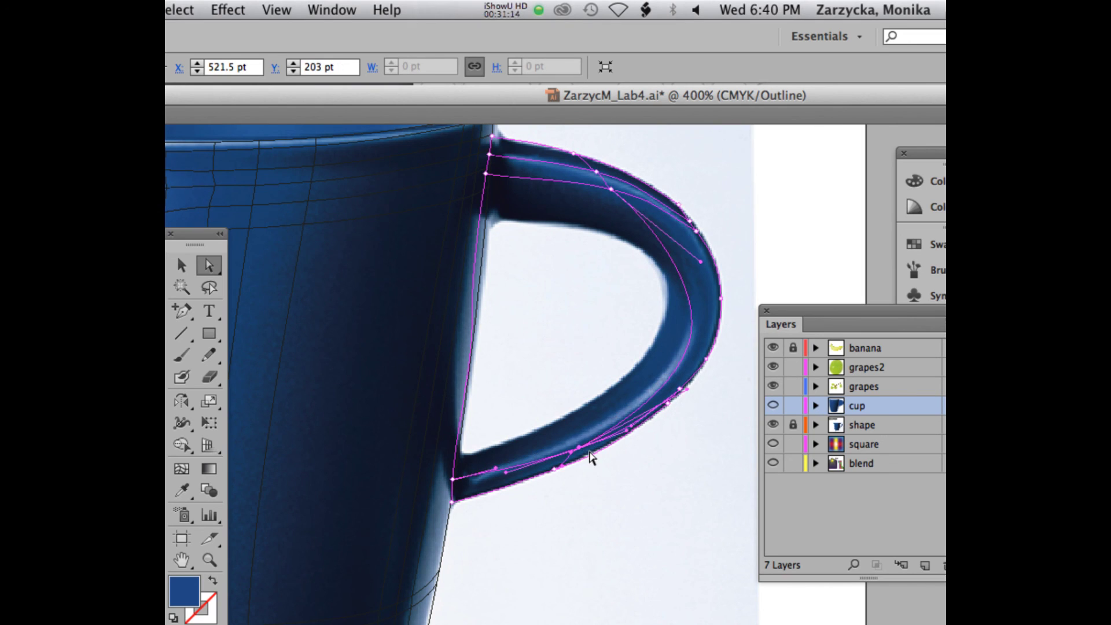
{"action": "key", "text": "super+z"}
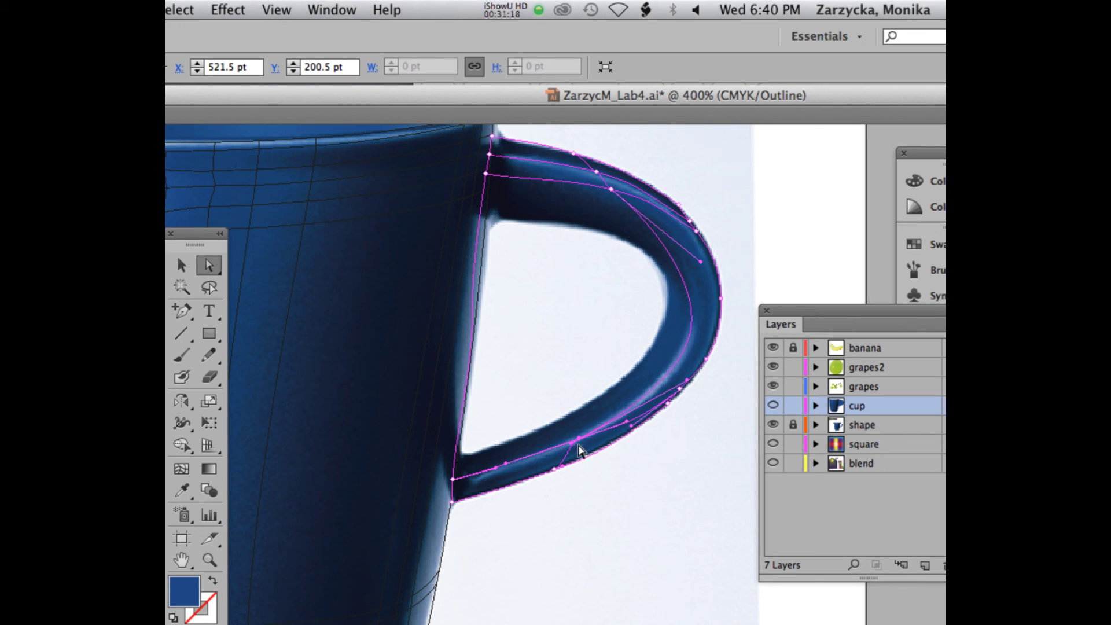
{"action": "left_click_drag", "start_coordinate": [579, 450], "coordinate": [582, 455]}
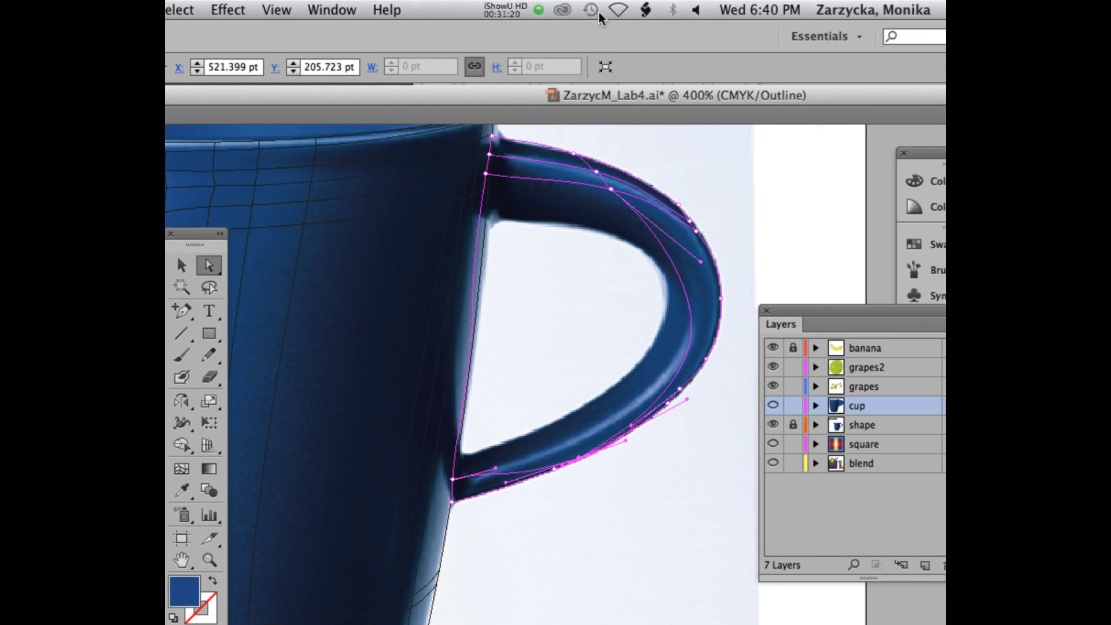
{"action": "left_click", "coordinate": [512, 6]}
{"action": "left_click", "coordinate": [516, 69]}
Step: Add a mesh column from the upper edge at about X 500 pt and a row from the left edge at about Y 141 pt
{"action": "left_click", "coordinate": [182, 469]}
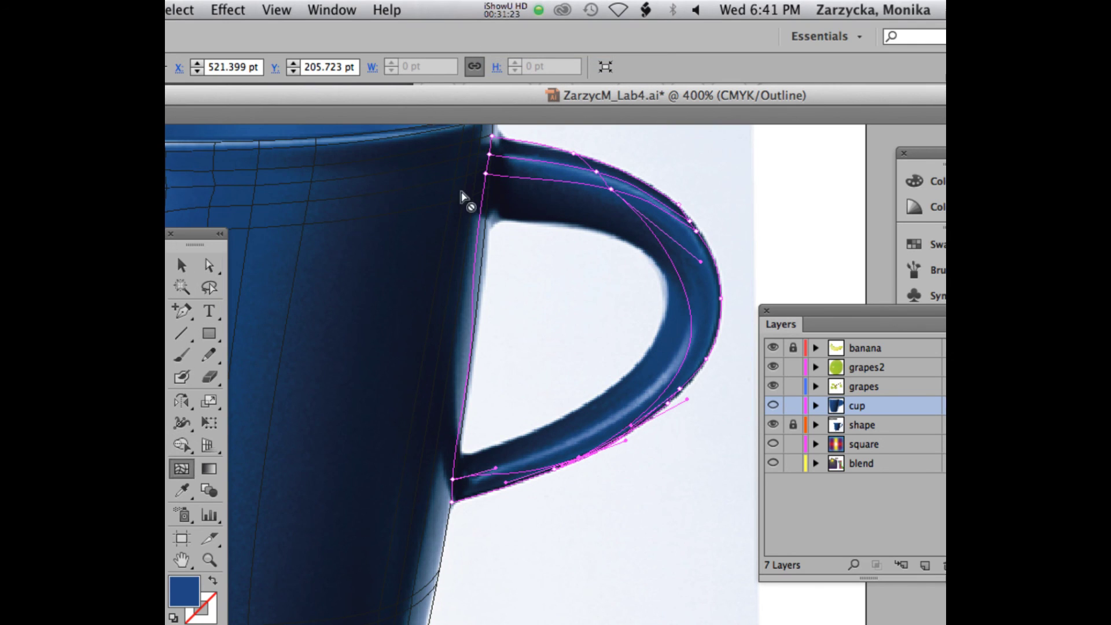
{"action": "left_click", "coordinate": [503, 142]}
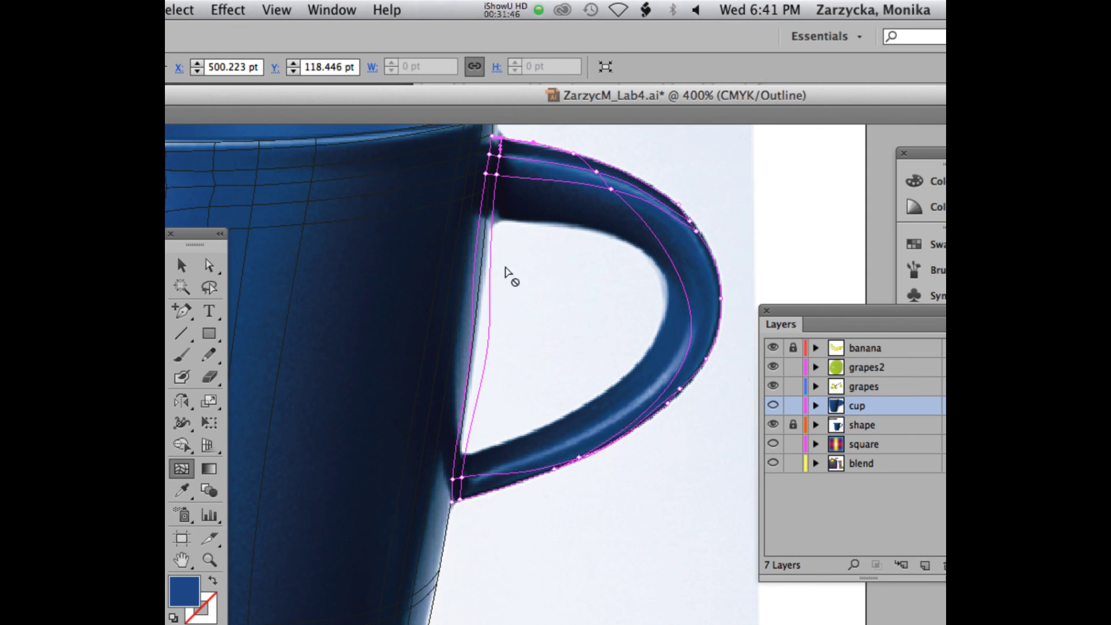
{"action": "left_click", "coordinate": [482, 220]}
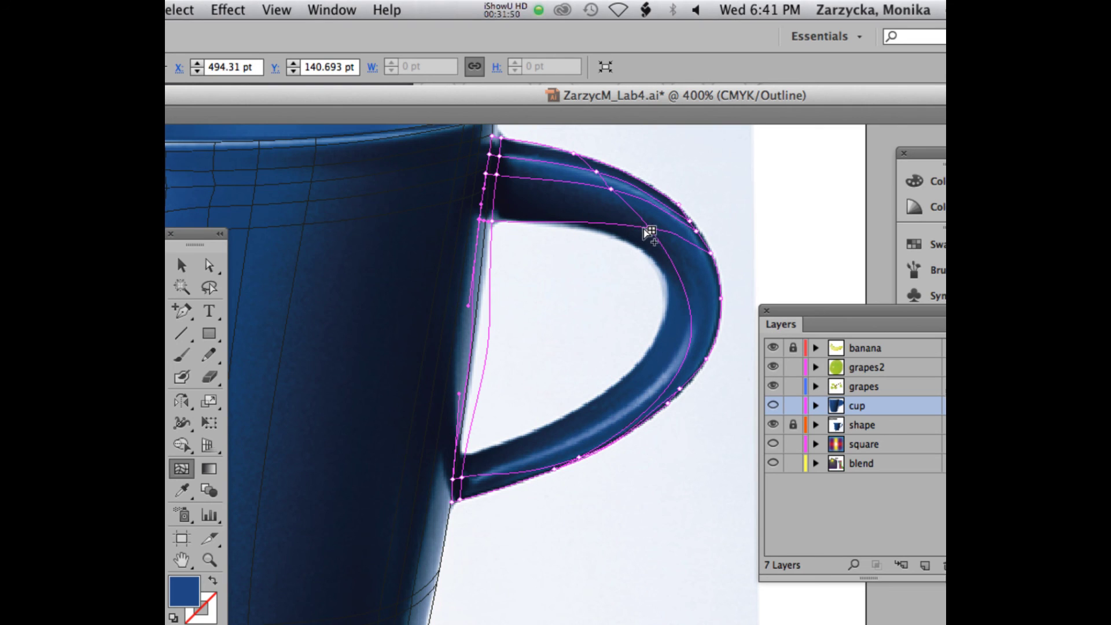
{"action": "left_click", "coordinate": [505, 9]}
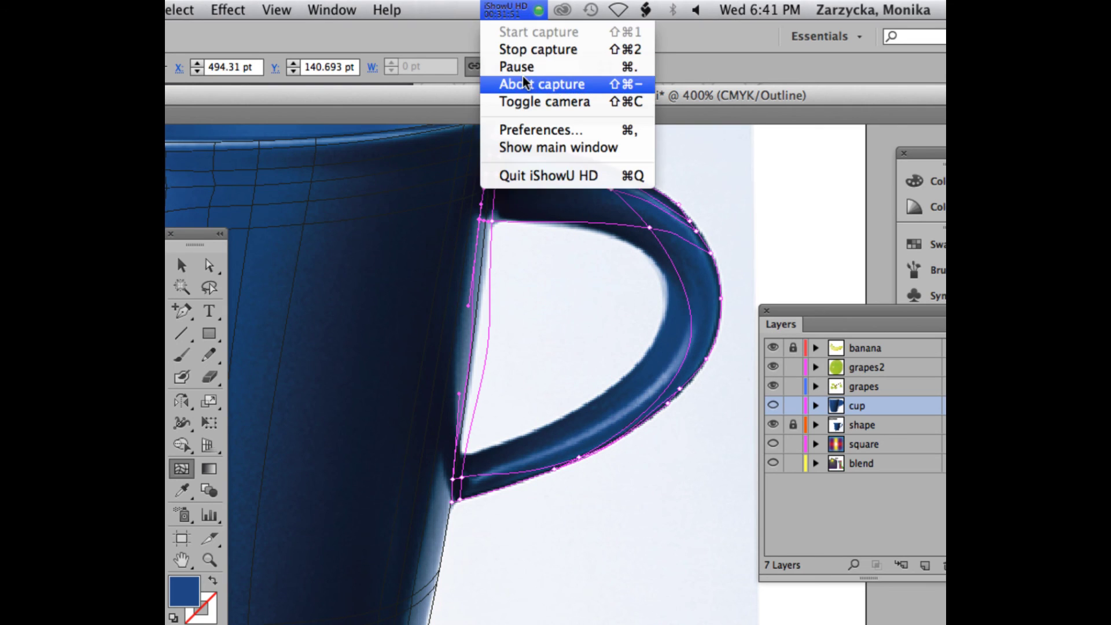
{"action": "key", "text": "Escape"}
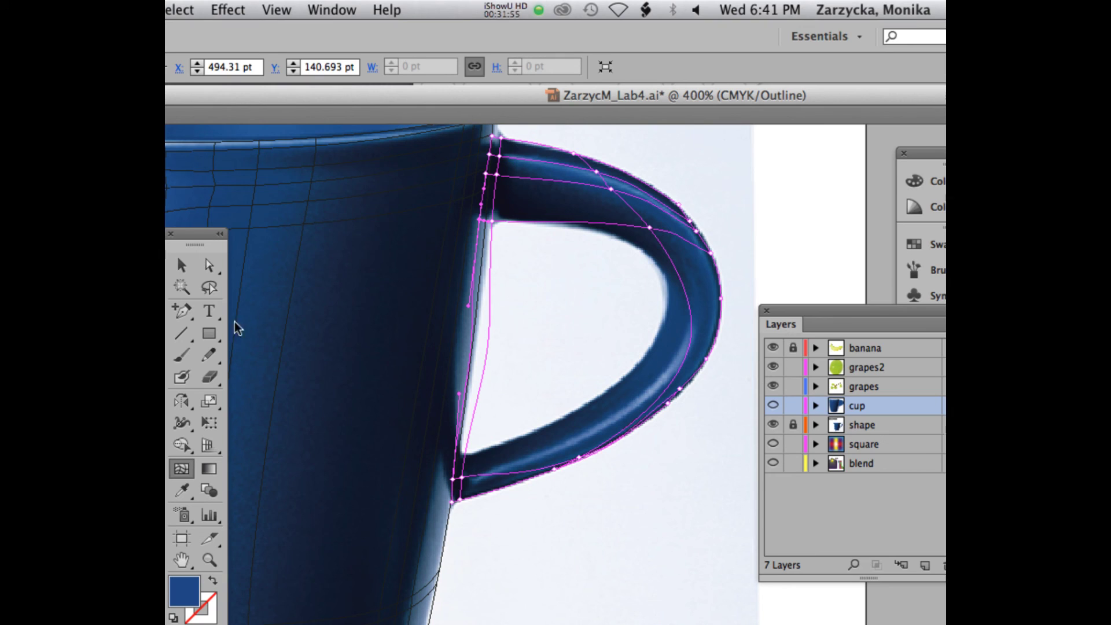
Step: Delete the whole handle mesh
{"action": "left_click", "coordinate": [181, 265]}
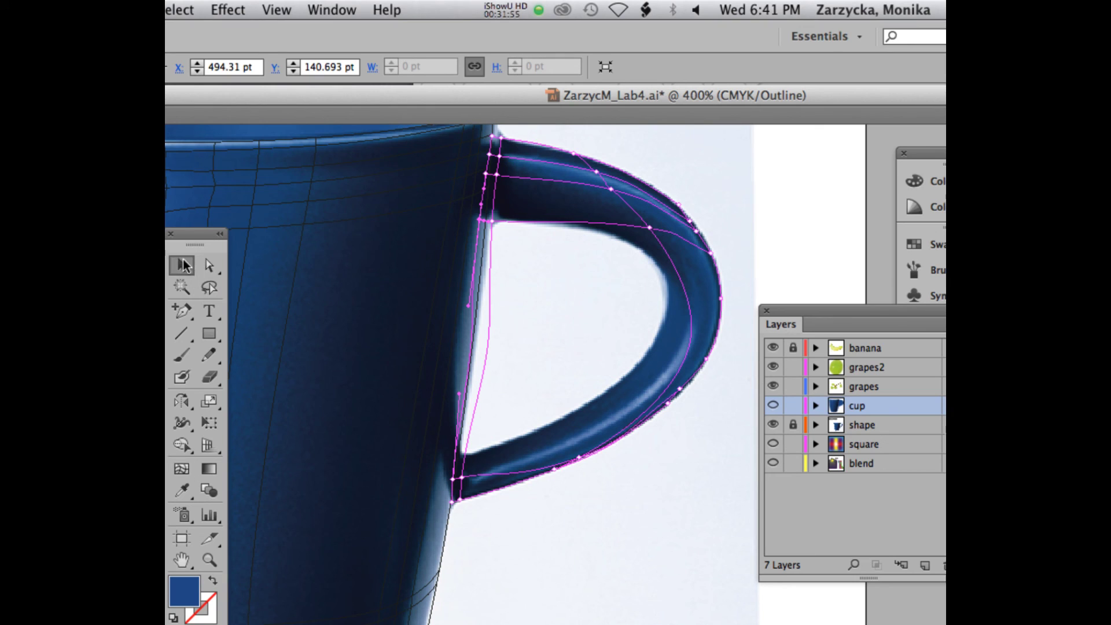
{"action": "left_click", "coordinate": [661, 226]}
{"action": "key", "text": "Delete"}
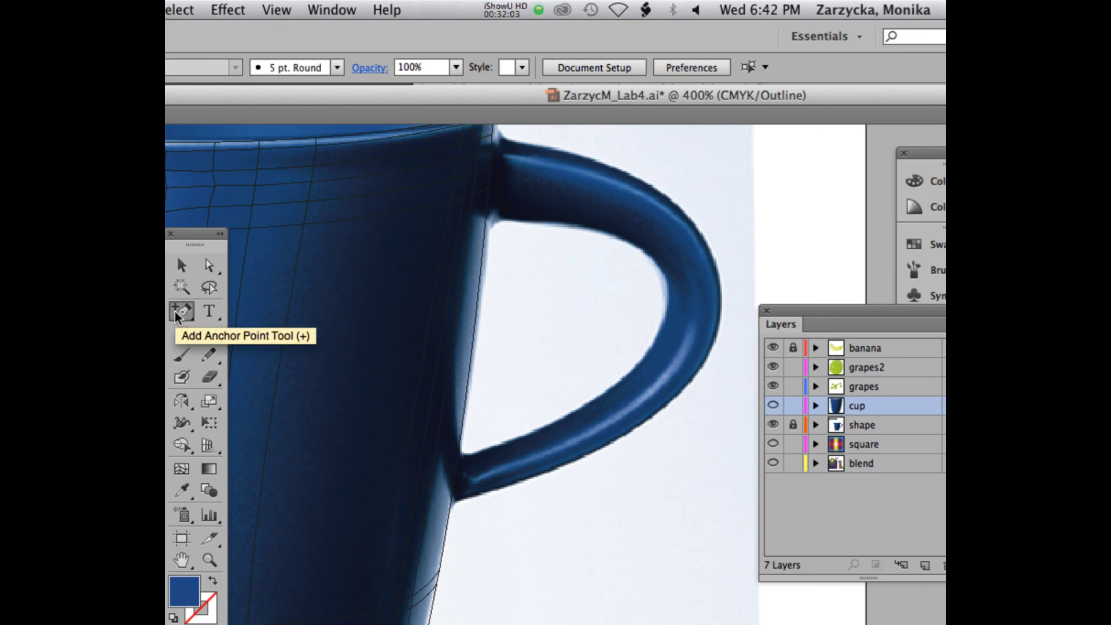
Step: Draw a closed Pen path from the upper handle joint around X 559.25 pt, Y 156 pt to a corner at X 486.75 pt, Y 217.5 pt
{"action": "left_click_drag", "start_coordinate": [175, 311], "coordinate": [199, 310]}
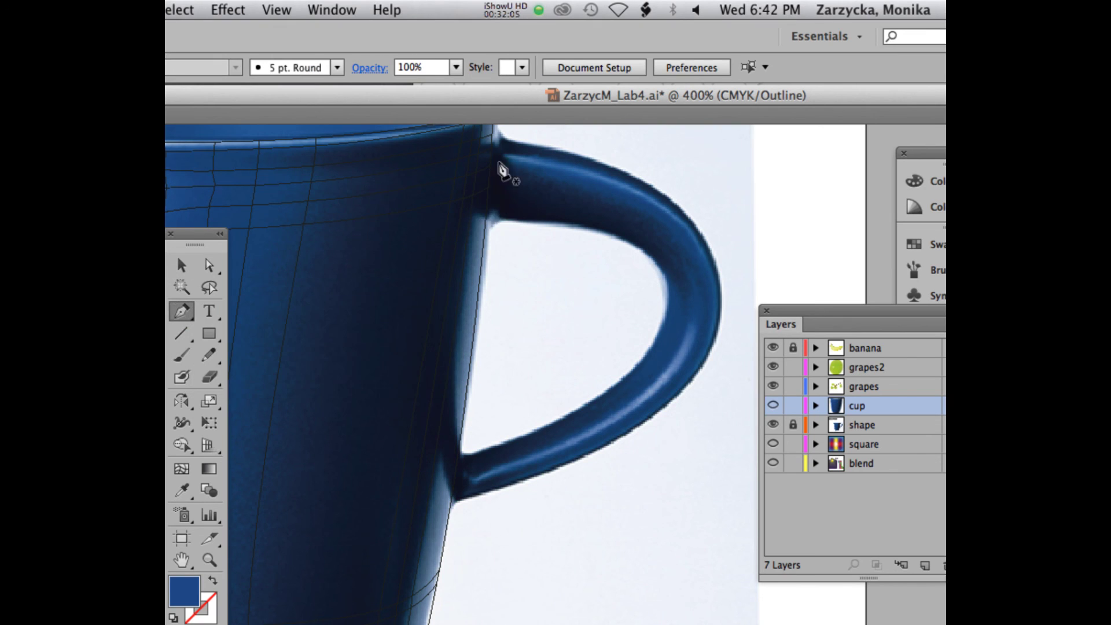
{"action": "left_click", "coordinate": [498, 132]}
{"action": "scroll", "coordinate": [501, 142], "scroll_direction": "up", "scroll_amount": 2}
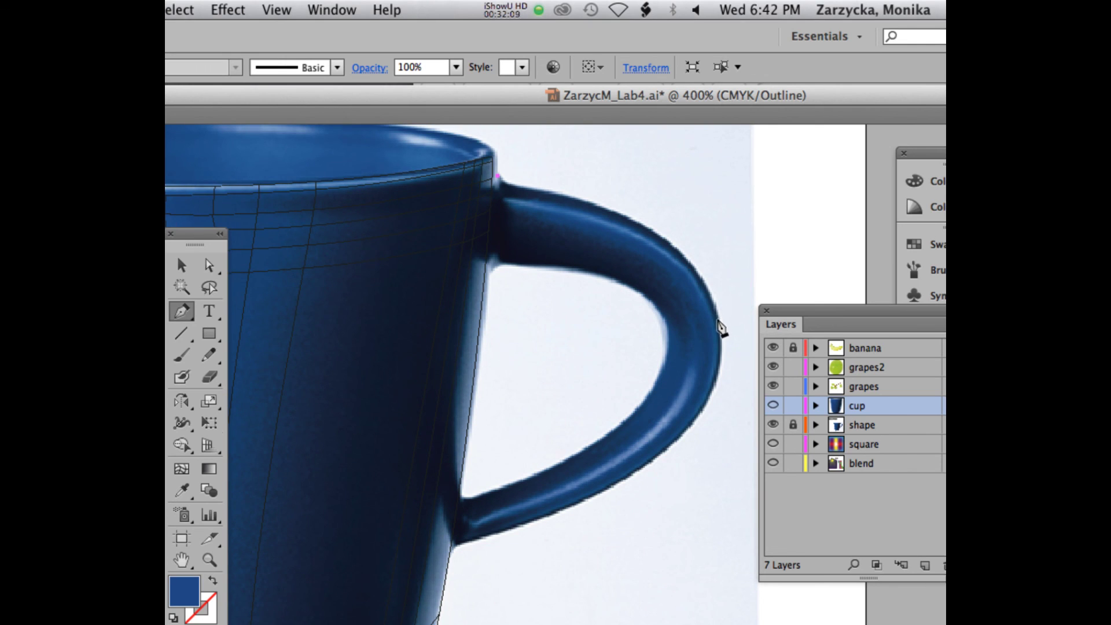
{"action": "left_click_drag", "start_coordinate": [717, 318], "coordinate": [722, 412]}
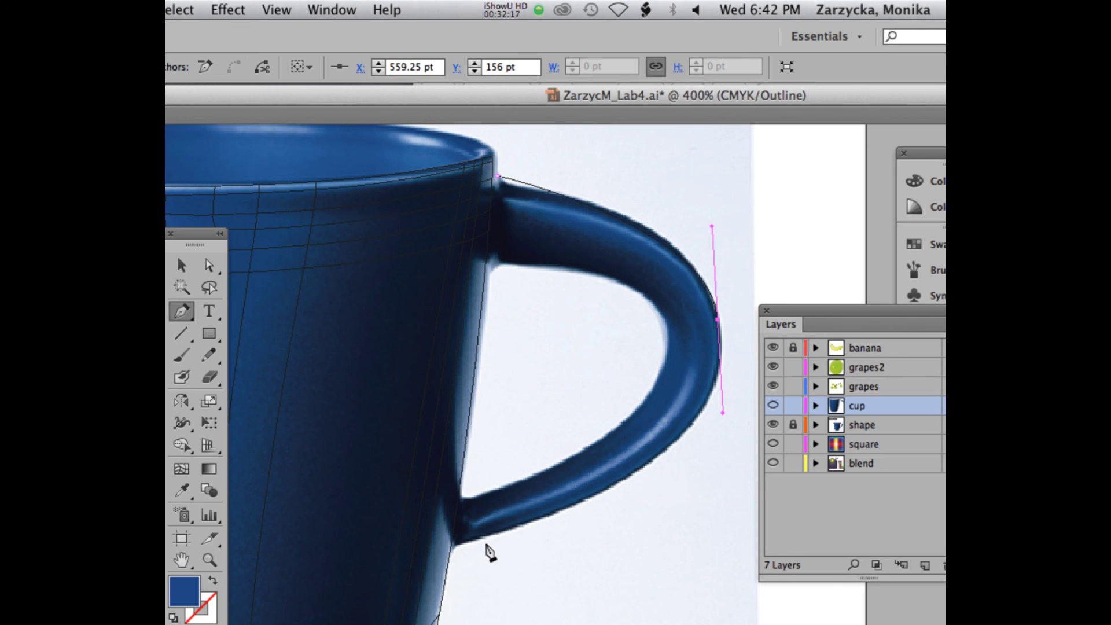
{"action": "left_click_drag", "start_coordinate": [465, 544], "coordinate": [256, 602]}
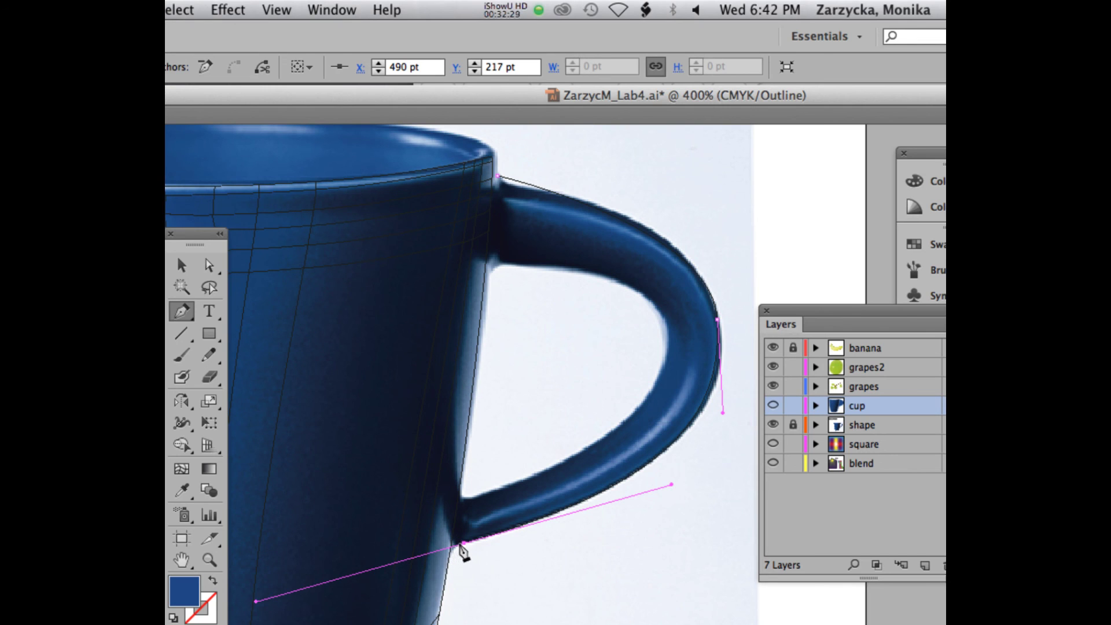
{"action": "left_click_drag", "start_coordinate": [462, 547], "coordinate": [226, 605]}
{"action": "key", "text": "super"}
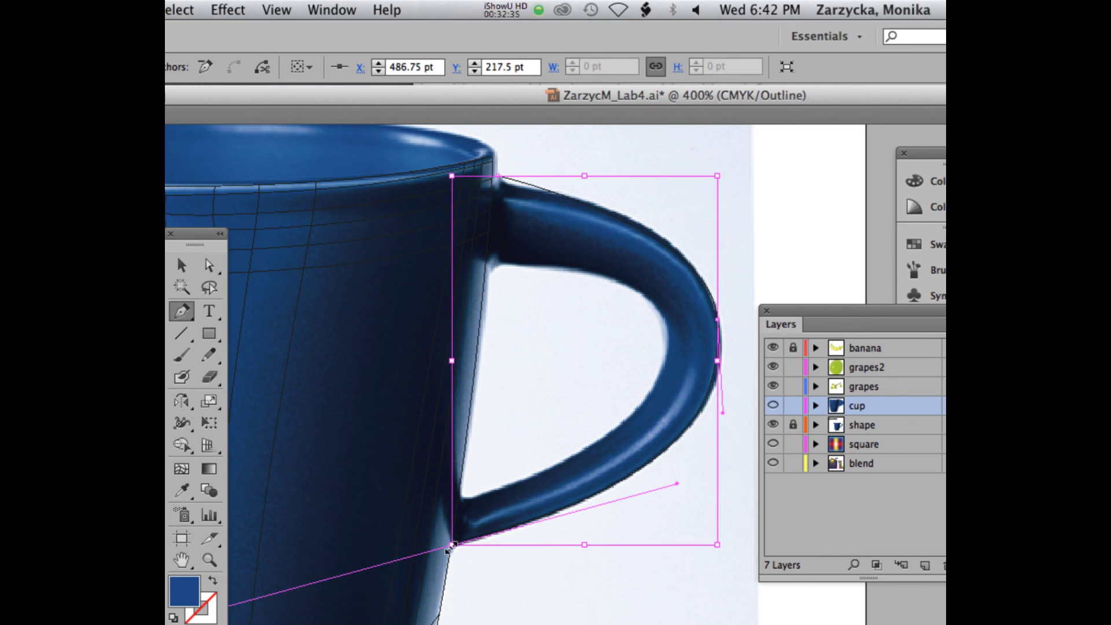
{"action": "left_click", "coordinate": [451, 544]}
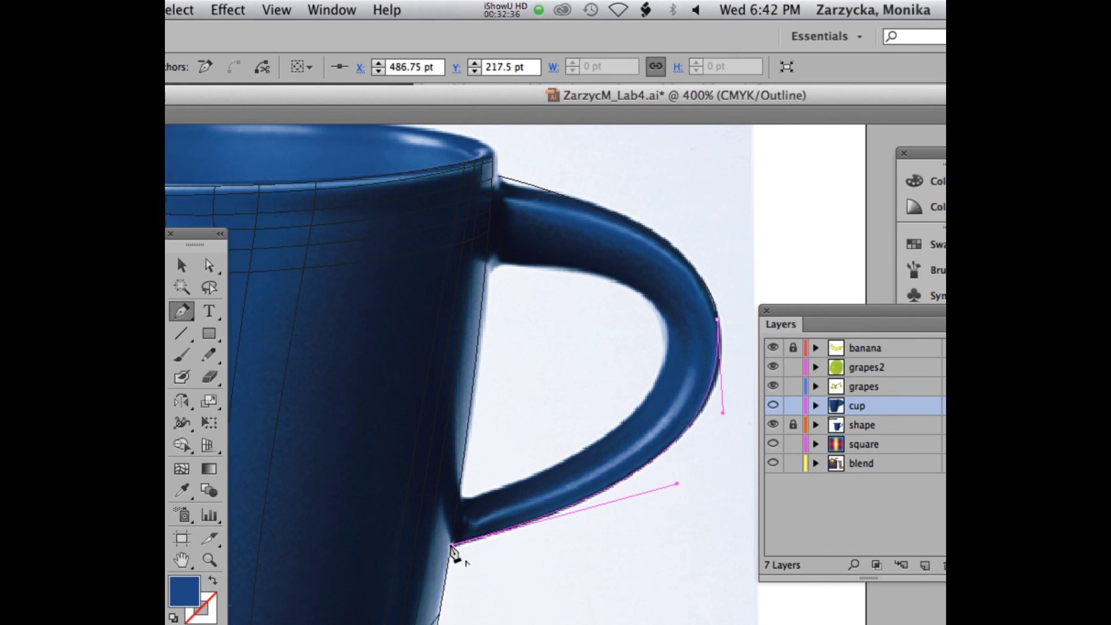
{"action": "left_click", "coordinate": [498, 177]}
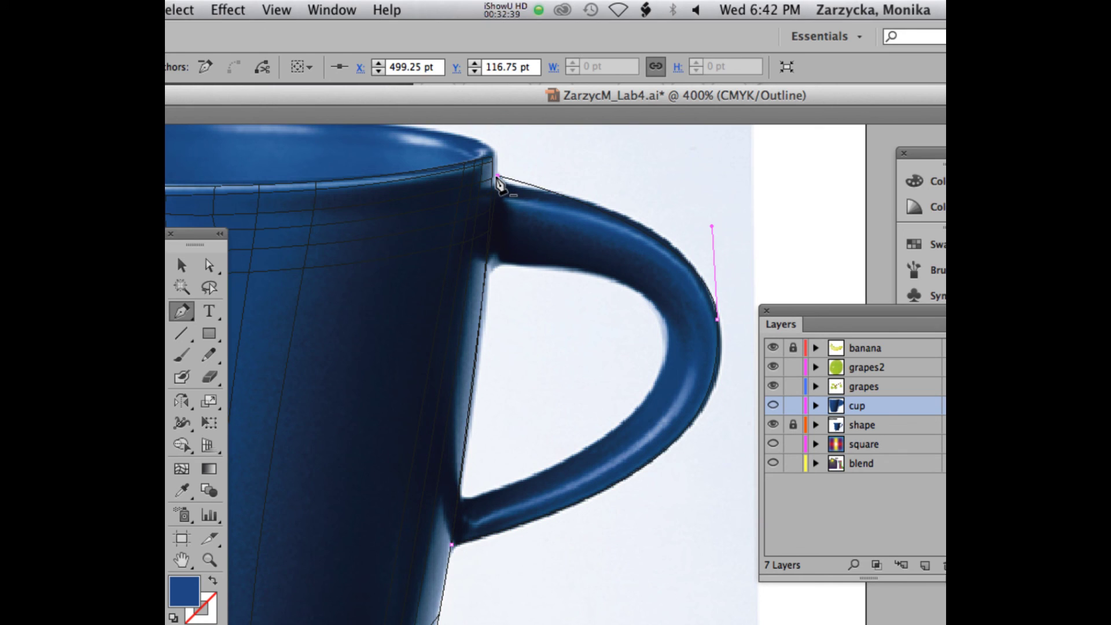
Step: Delete the path's top anchor point and start a new Pen path at the upper joint, curving through X 544 pt, Y 133.25 pt
{"action": "left_click", "coordinate": [209, 265]}
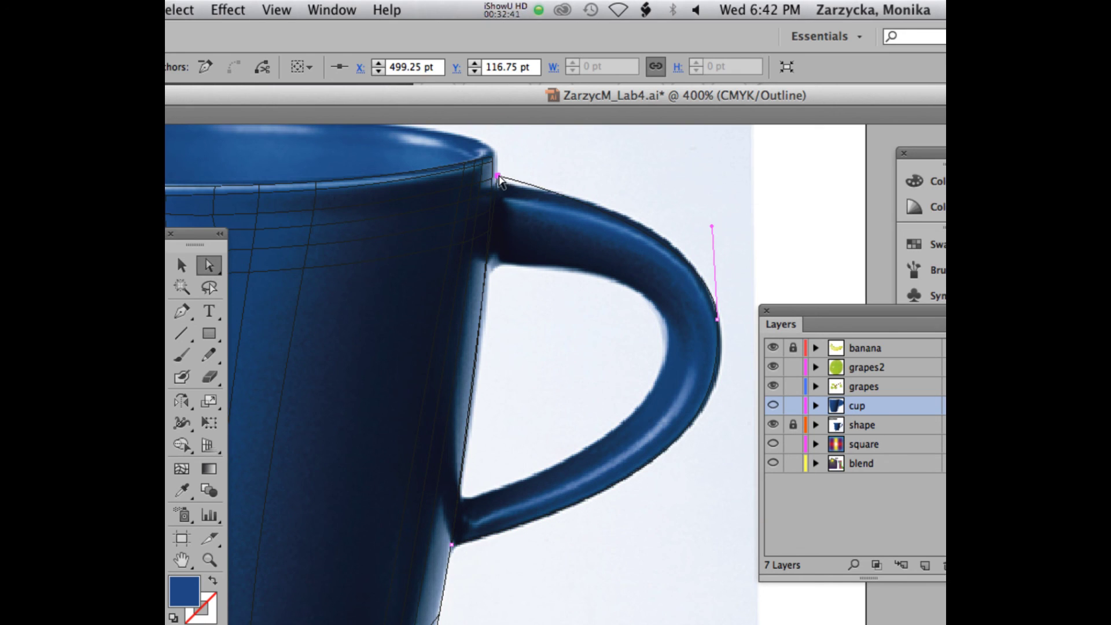
{"action": "left_click_drag", "start_coordinate": [498, 178], "coordinate": [499, 252]}
{"action": "left_click", "coordinate": [549, 398]}
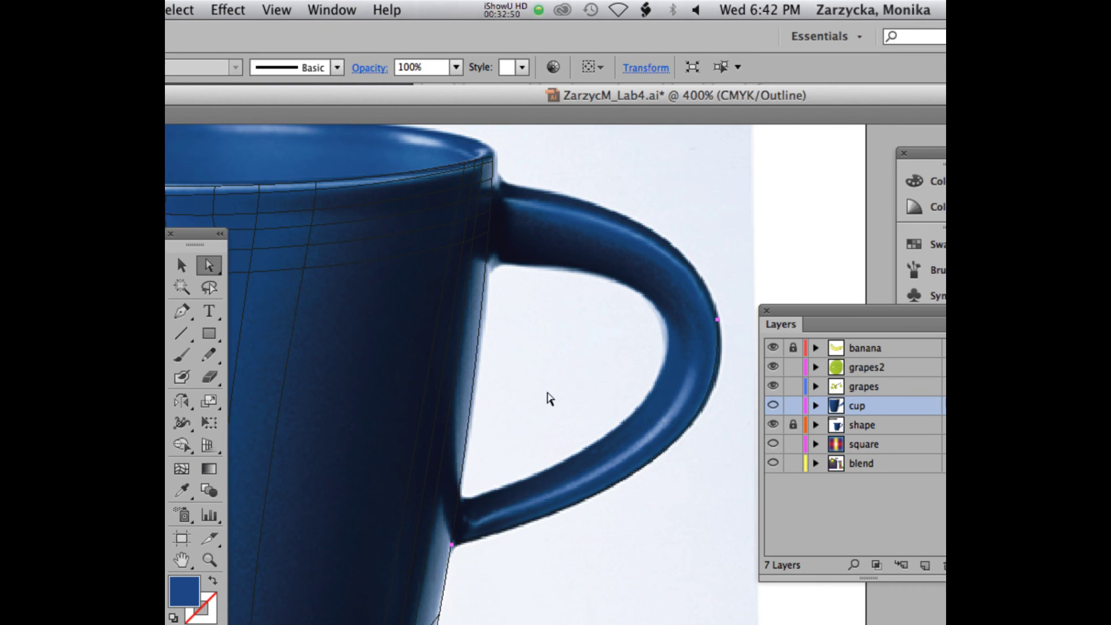
{"action": "left_click", "coordinate": [181, 313]}
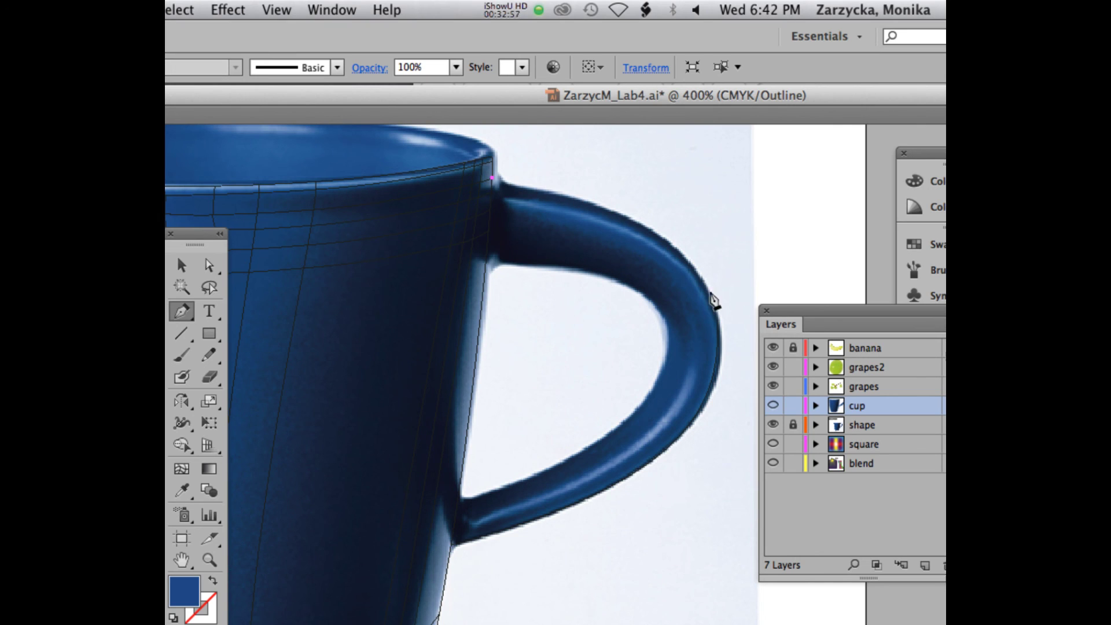
{"action": "left_click_drag", "start_coordinate": [661, 236], "coordinate": [698, 266]}
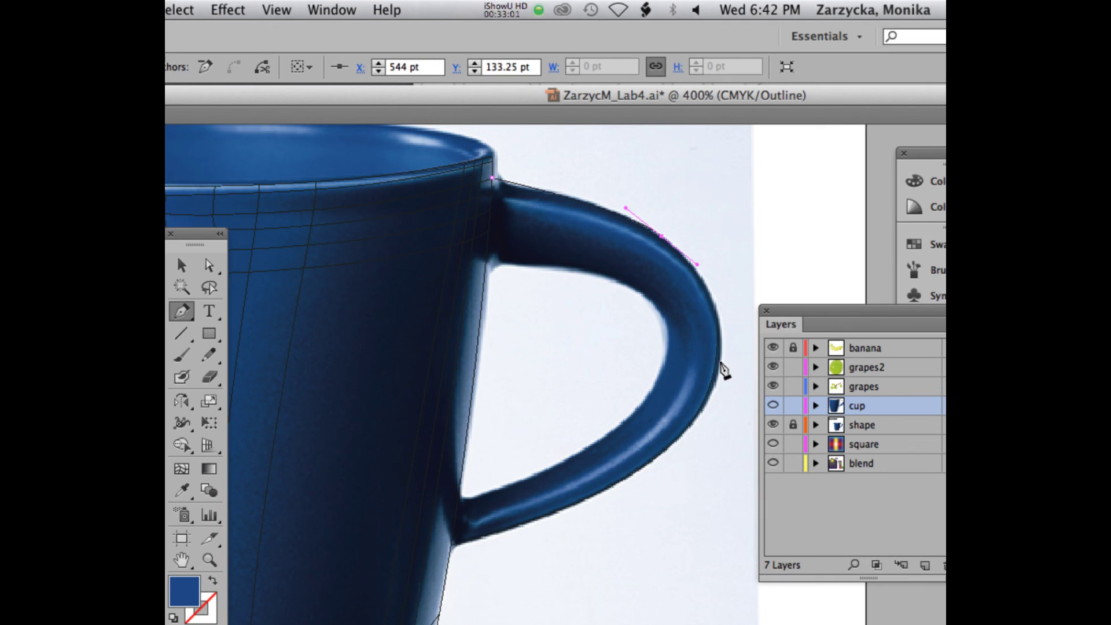
Step: Try continuing the new path around the outer bend through X 527.25 pt, Y 203.75 pt to the lower joint at X 486.75 pt, Y 217.5 pt
{"action": "left_click_drag", "start_coordinate": [720, 362], "coordinate": [705, 409]}
{"action": "left_click_drag", "start_coordinate": [599, 494], "coordinate": [555, 513]}
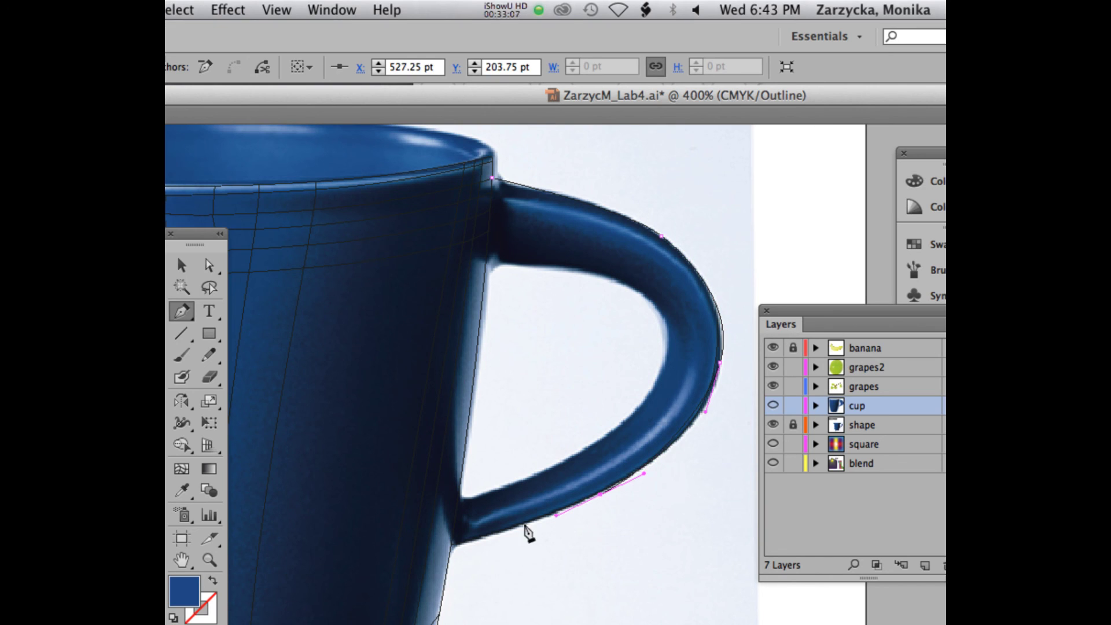
{"action": "left_click", "coordinate": [451, 545]}
{"action": "left_click_drag", "start_coordinate": [452, 547], "coordinate": [475, 539]}
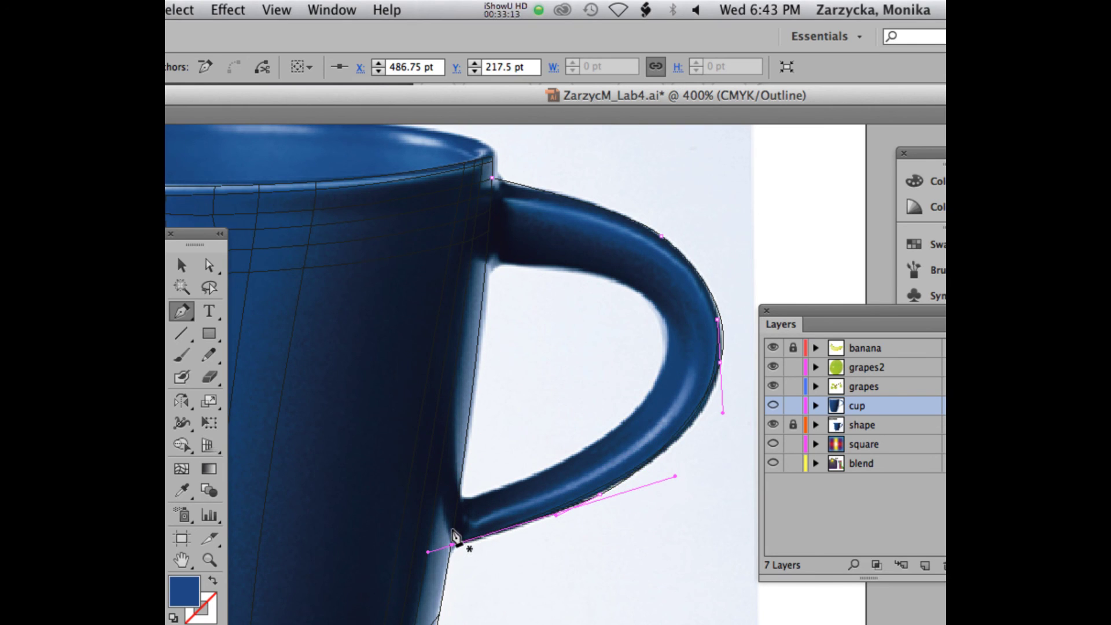
{"action": "left_click", "coordinate": [463, 497]}
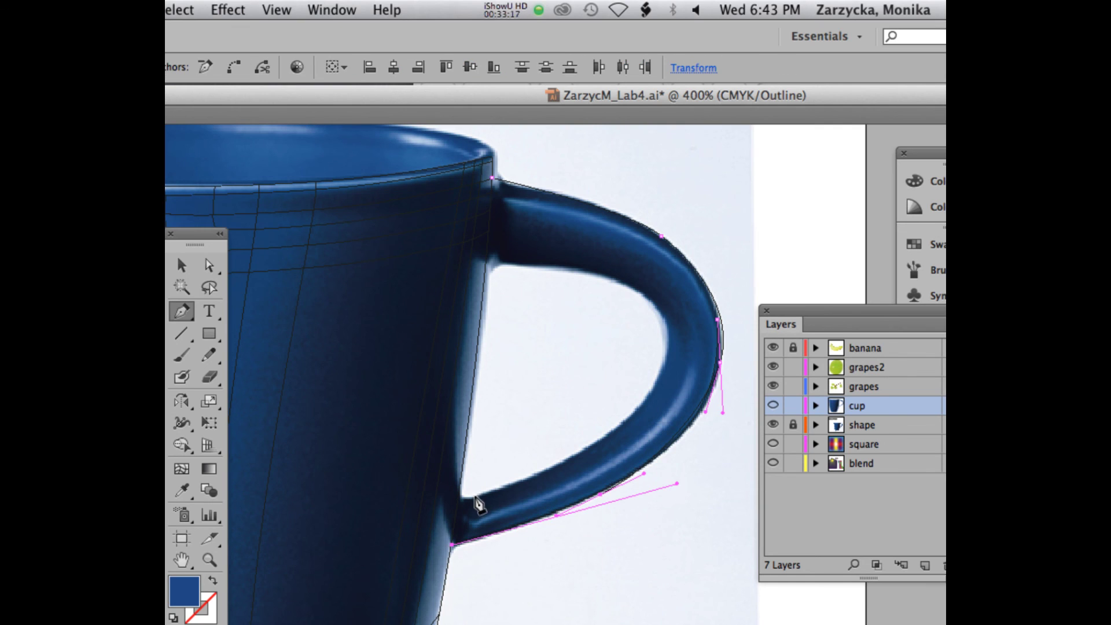
{"action": "left_click", "coordinate": [477, 503], "text": "super"}
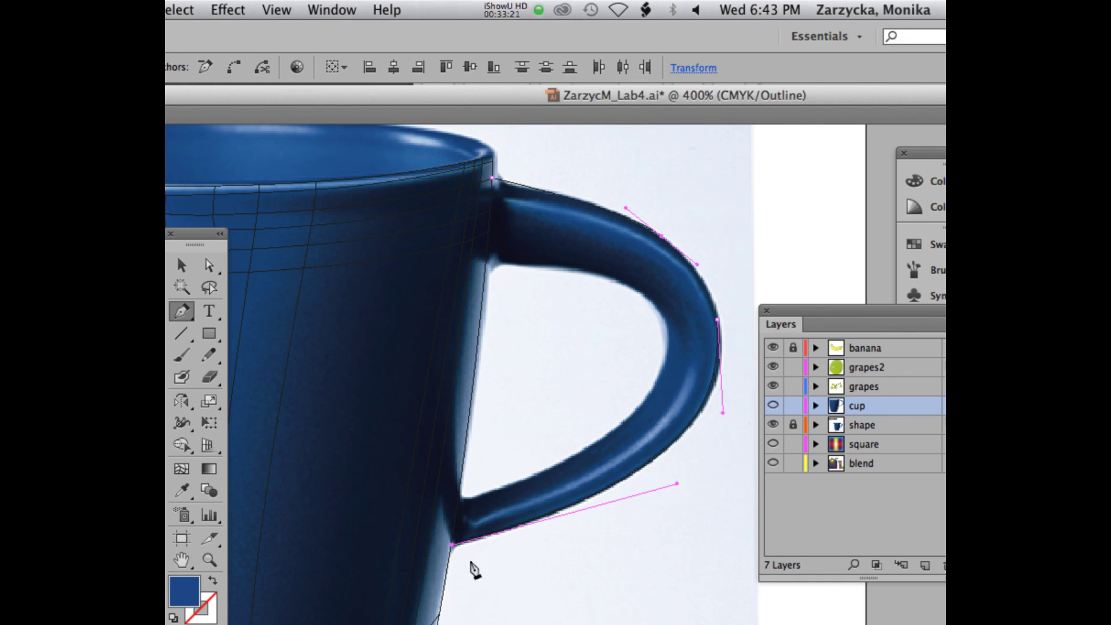
Step: Redraw the handle path's lower joint at X 486.75 pt, Y 217.5 pt and add the inner lower corner at X 489.25 pt, Y 205.25 pt
{"action": "left_click", "coordinate": [457, 509]}
{"action": "key", "text": "super+z"}
{"action": "left_click_drag", "start_coordinate": [719, 323], "coordinate": [719, 339]}
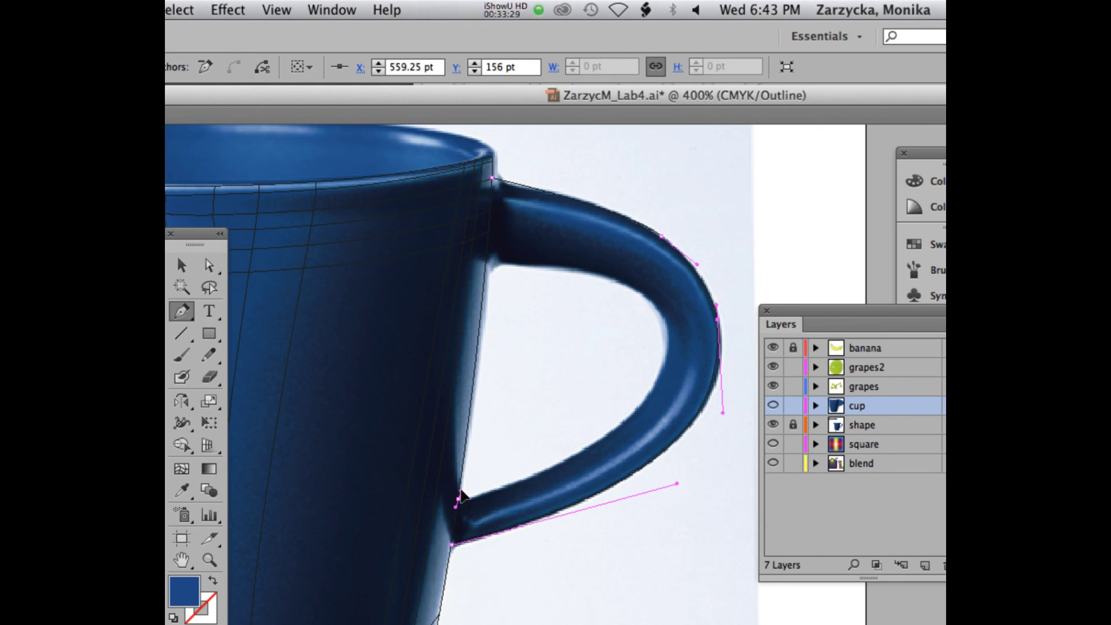
{"action": "left_click", "coordinate": [461, 497]}
{"action": "mouse_move", "coordinate": [453, 547]}
{"action": "left_mouse_down"}
{"action": "mouse_move", "coordinate": [435, 533]}
{"action": "mouse_move", "coordinate": [443, 548]}
{"action": "left_mouse_up"}
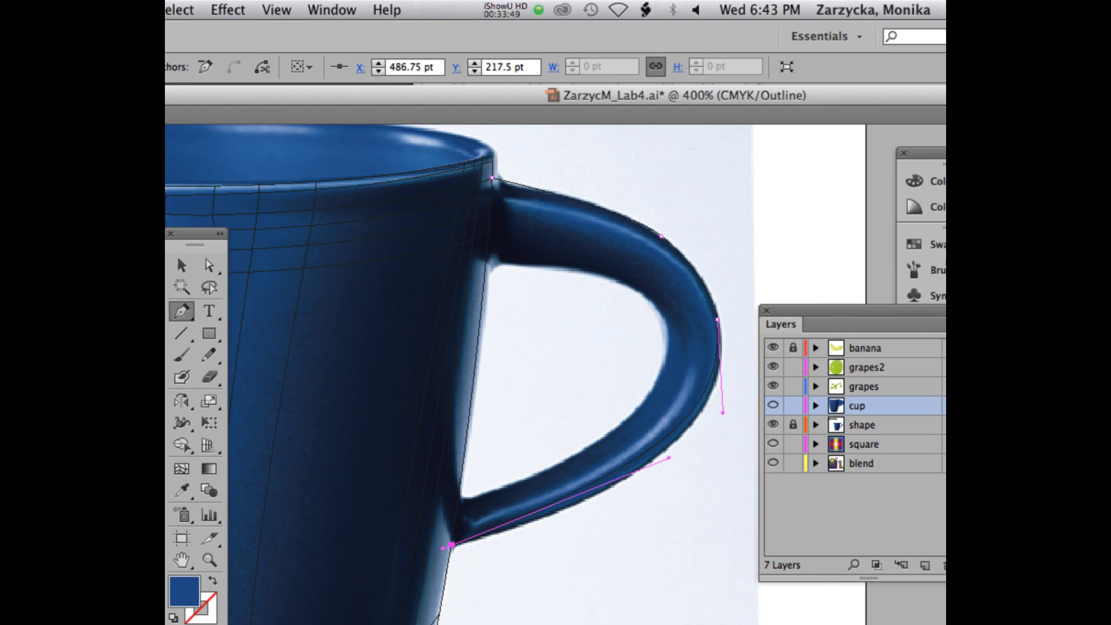
{"action": "left_click", "coordinate": [461, 499]}
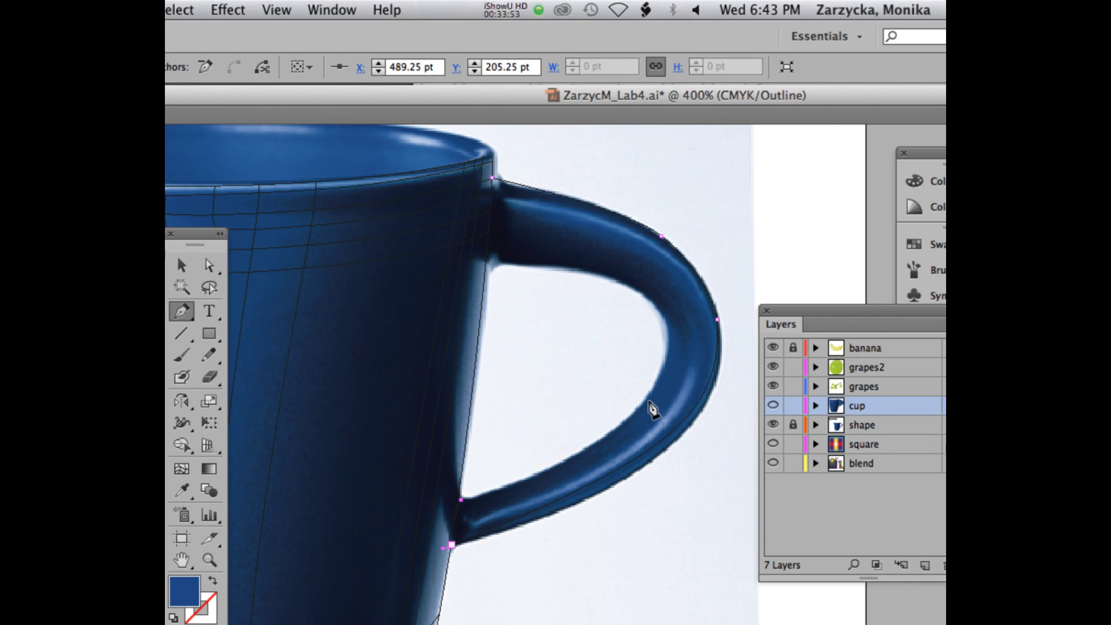
Step: Continue the path along the handle's inner bend to the upper inner corner at X 495.75 pt, Y 141.25 pt and close it at its starting anchor
{"action": "left_click_drag", "start_coordinate": [648, 398], "coordinate": [670, 351]}
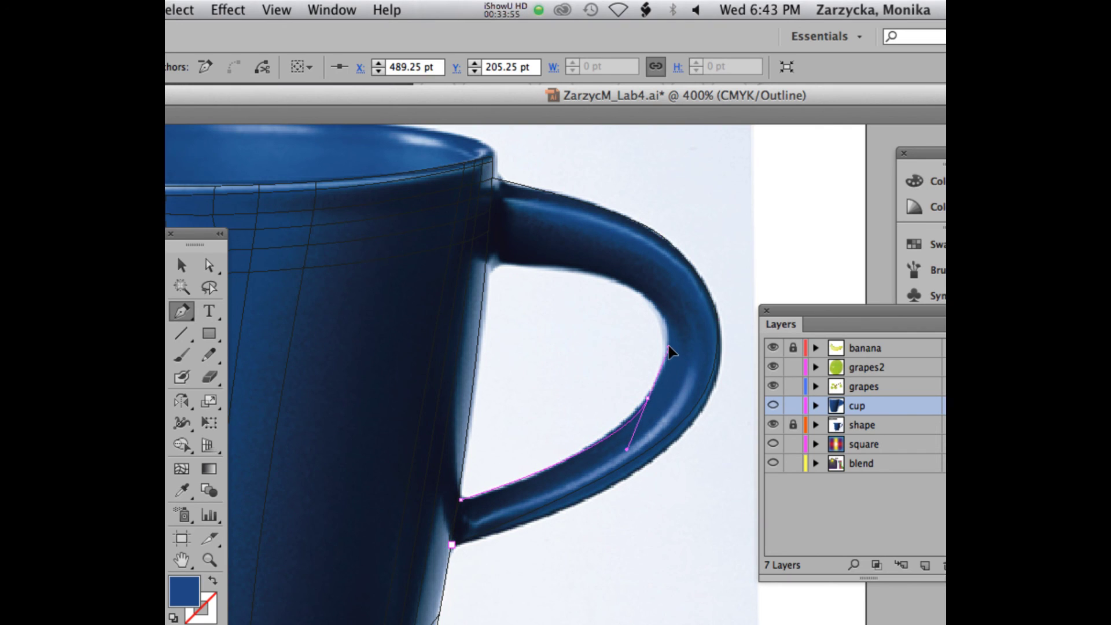
{"action": "left_click", "coordinate": [670, 346]}
{"action": "left_click_drag", "start_coordinate": [654, 305], "coordinate": [634, 286]}
{"action": "left_click_drag", "start_coordinate": [558, 267], "coordinate": [483, 269]}
{"action": "left_click", "coordinate": [484, 268]}
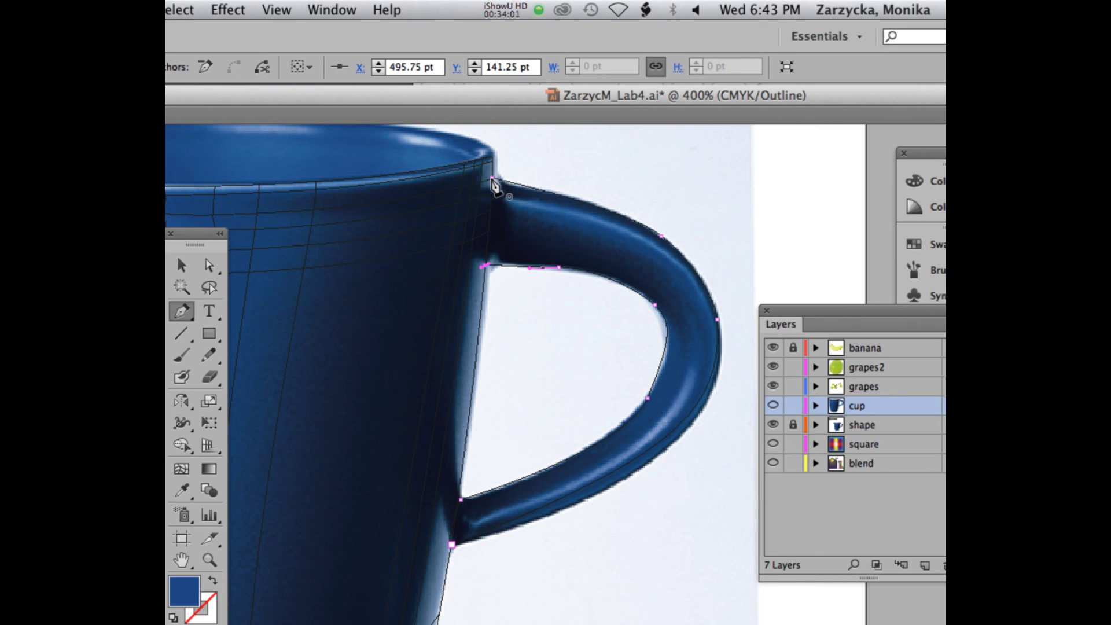
{"action": "left_click", "coordinate": [493, 181]}
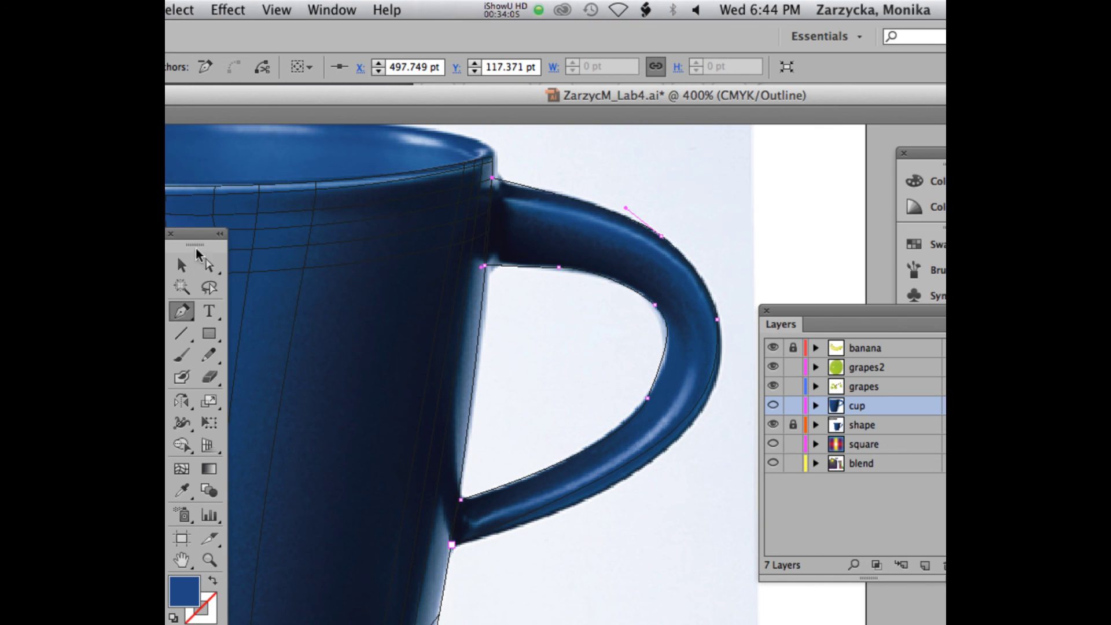
Step: Adjust the direction handles on the path's lower outer curve and inner bend around X 540.25 pt, Y 177.5 pt to follow the photographed handle
{"action": "key", "text": "a"}
{"action": "left_click", "coordinate": [685, 424]}
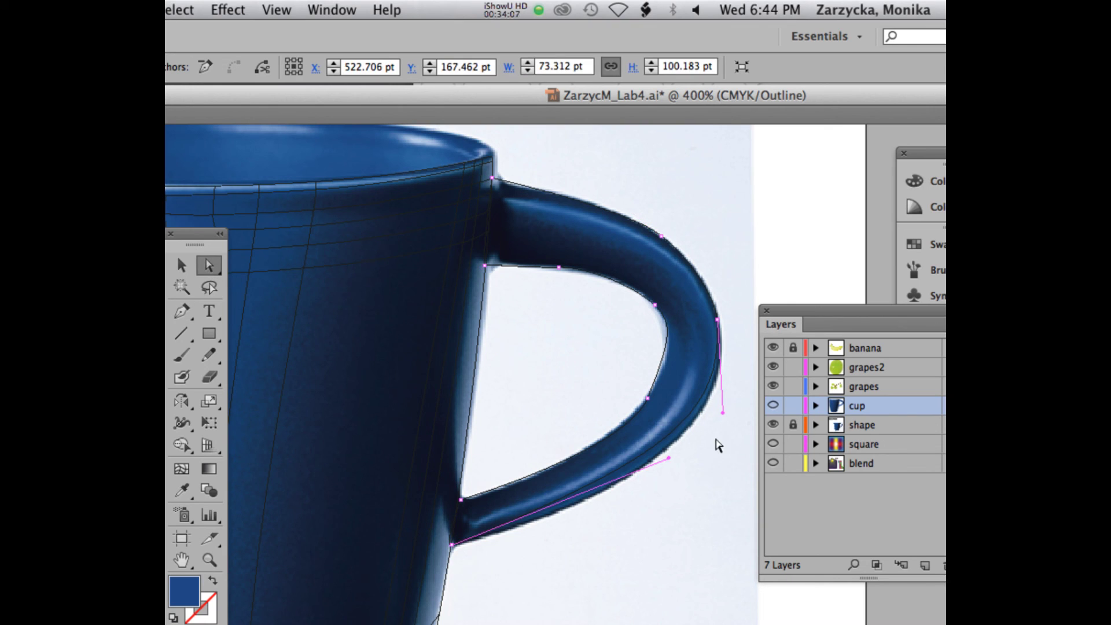
{"action": "mouse_move", "coordinate": [670, 463]}
{"action": "left_mouse_down"}
{"action": "mouse_move", "coordinate": [675, 488]}
{"action": "mouse_move", "coordinate": [674, 475]}
{"action": "left_mouse_up"}
{"action": "left_click", "coordinate": [648, 398]}
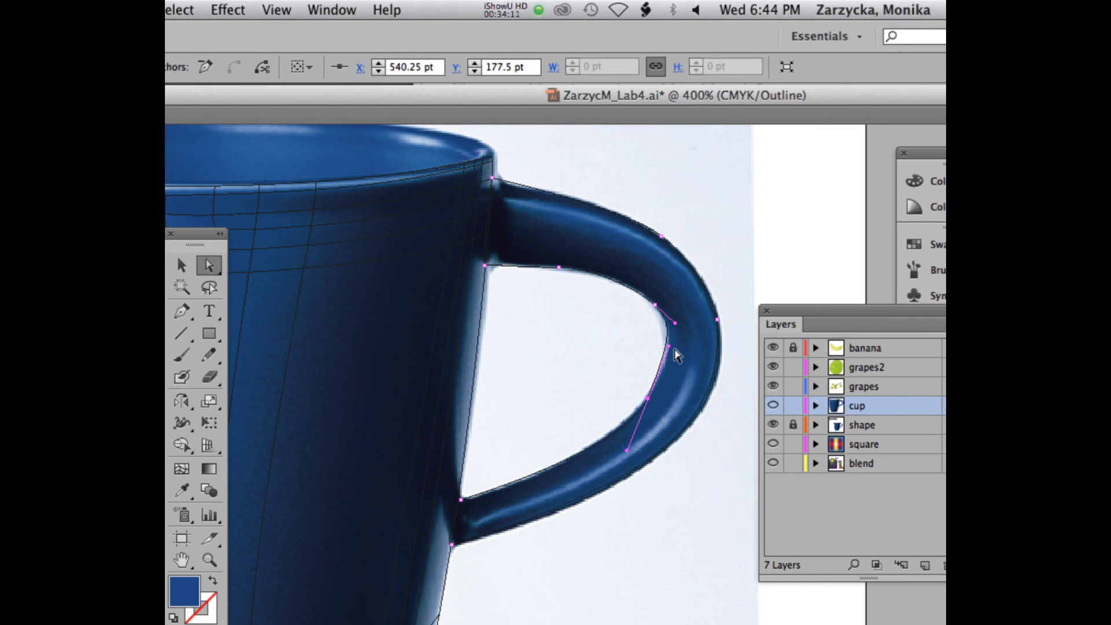
{"action": "left_click_drag", "start_coordinate": [669, 348], "coordinate": [676, 354]}
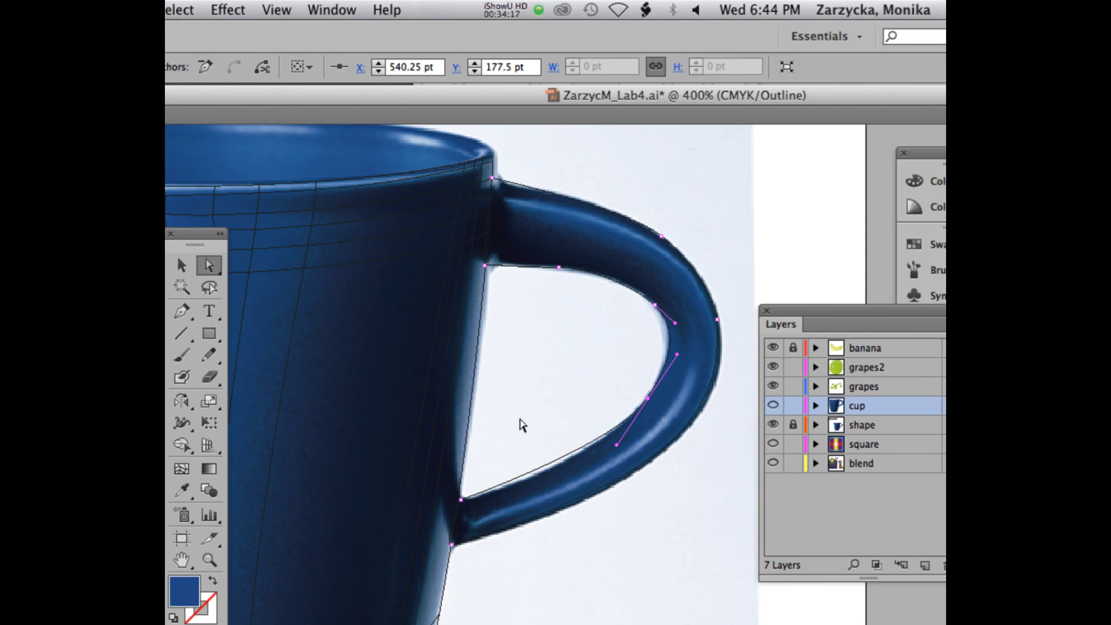
{"action": "left_click", "coordinate": [461, 498]}
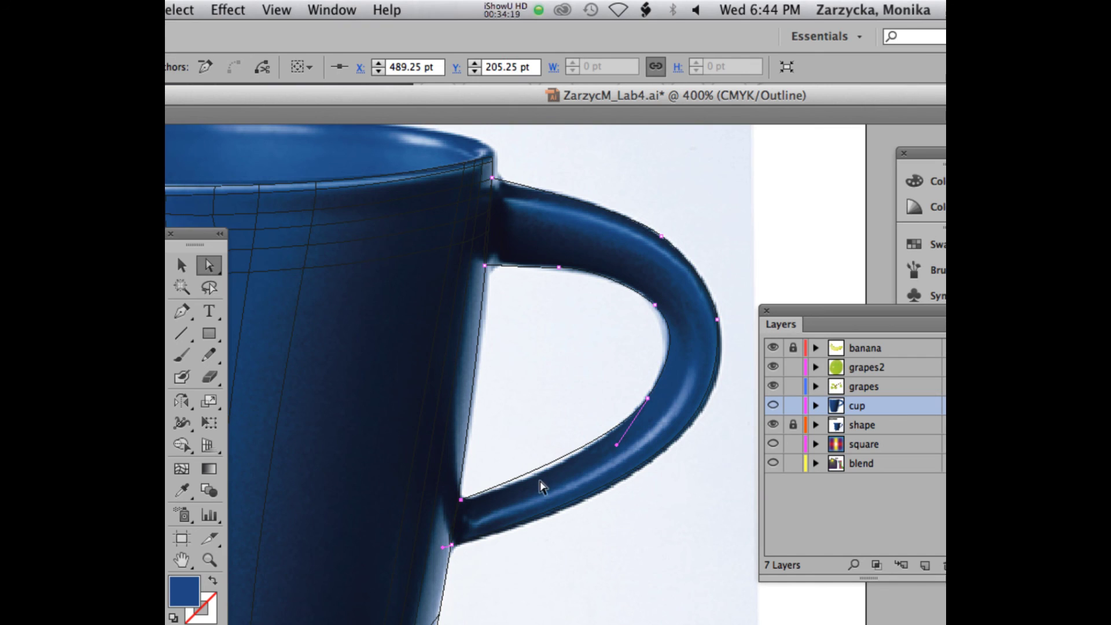
{"action": "left_click_drag", "start_coordinate": [617, 446], "coordinate": [620, 448]}
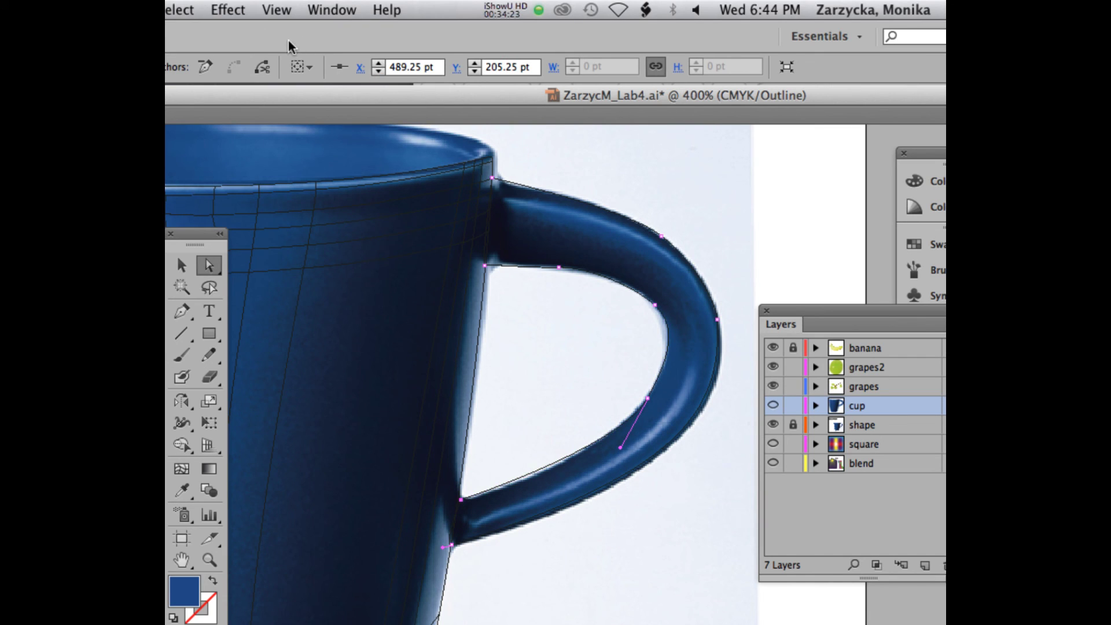
Step: Turn the handle path into a gradient mesh with a mesh point on its inner edge at X 526.469 pt, Y 143.597 pt
{"action": "left_click", "coordinate": [181, 468]}
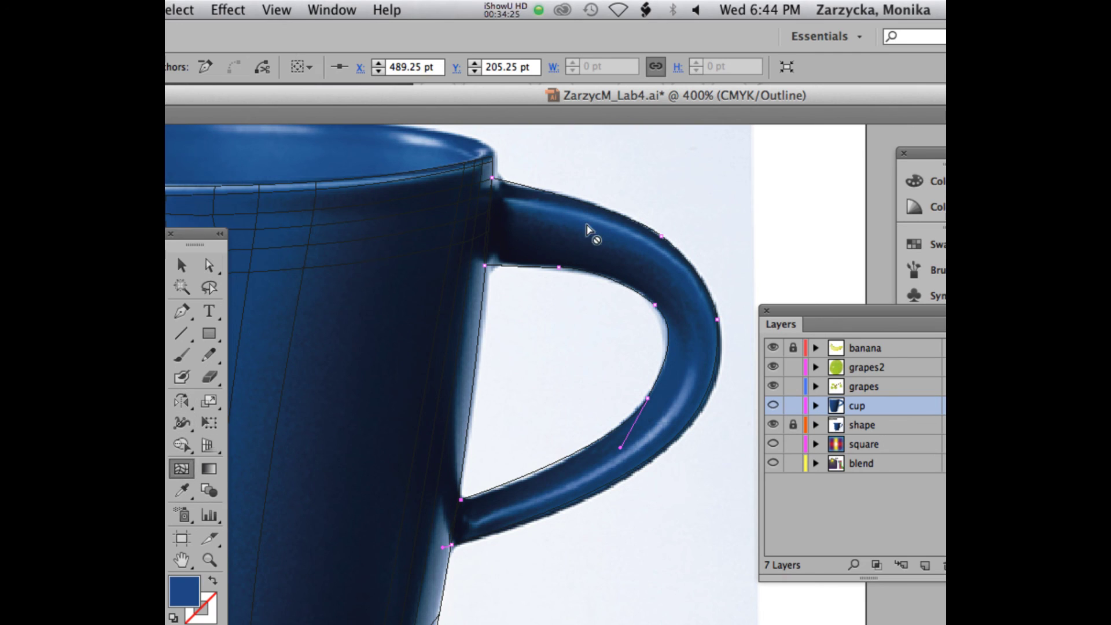
{"action": "left_click_drag", "start_coordinate": [602, 280], "coordinate": [641, 298]}
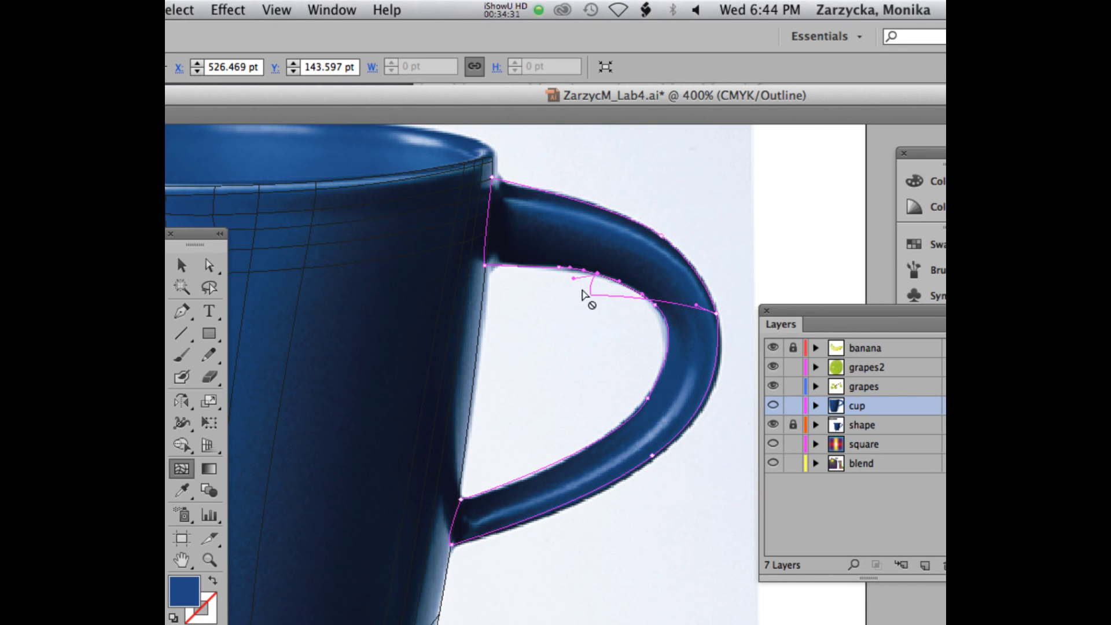
Step: Try reshaping the mesh line that leaves the handle at the upper inner mesh point, and undo the change
{"action": "left_click", "coordinate": [209, 265]}
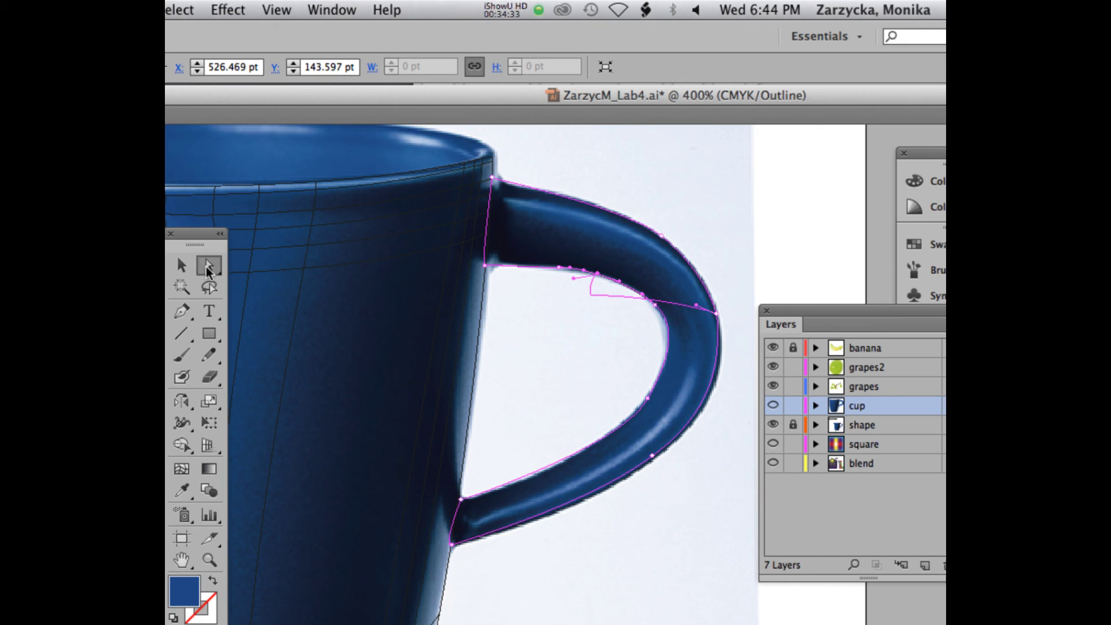
{"action": "left_click", "coordinate": [577, 284]}
{"action": "mouse_move", "coordinate": [599, 298]}
{"action": "left_mouse_down"}
{"action": "mouse_move", "coordinate": [558, 278]}
{"action": "mouse_move", "coordinate": [611, 296]}
{"action": "left_mouse_up"}
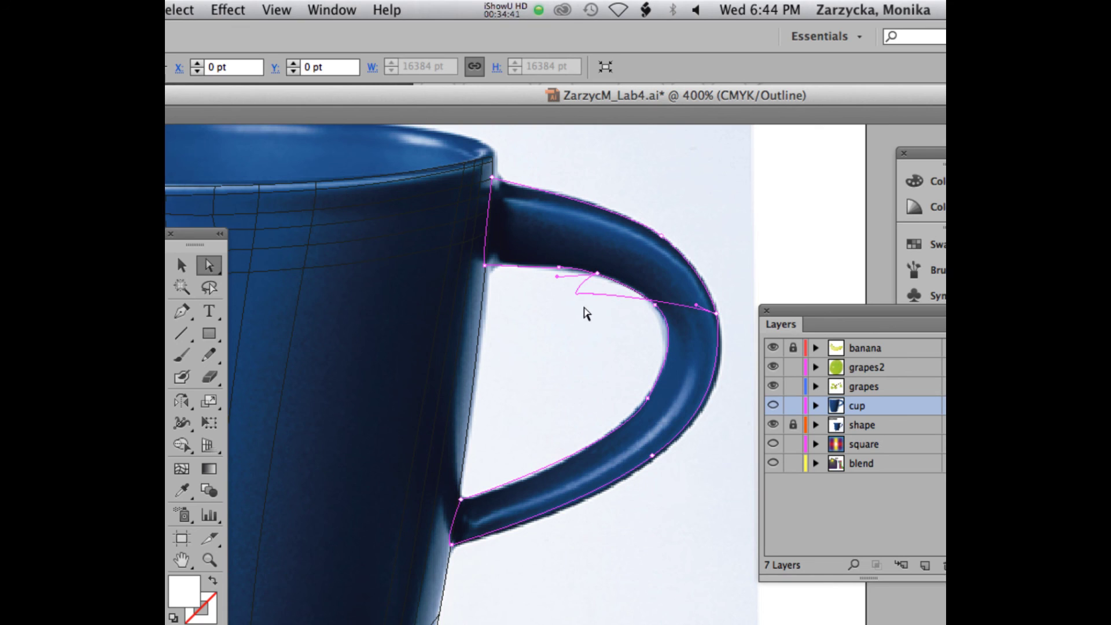
{"action": "key", "text": "super+z"}
{"action": "key", "text": "u"}
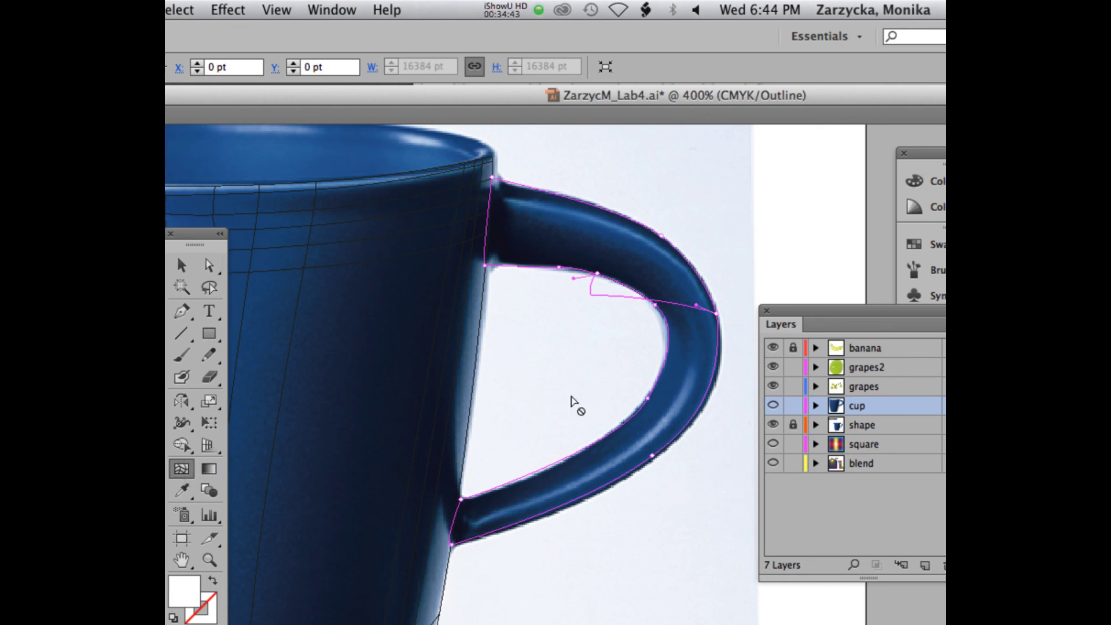
Step: Add another mesh point on the handle's inner bend at X 542.166 pt, Y 173.839 pt
{"action": "left_click", "coordinate": [654, 384]}
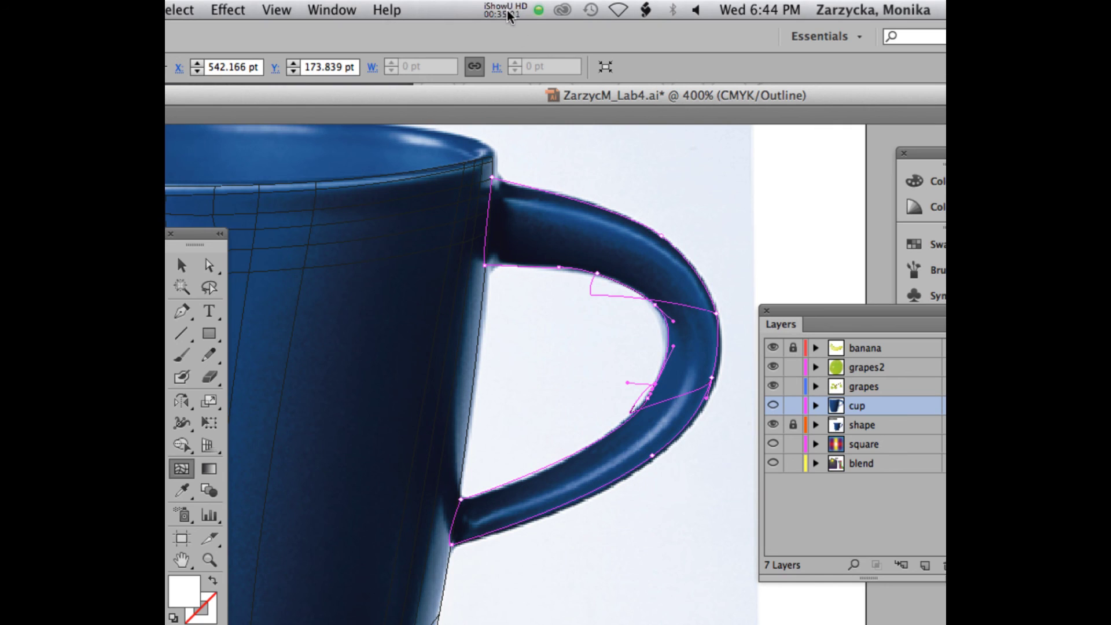
{"action": "key", "text": "super+minus"}
{"action": "key", "text": "super+minus"}
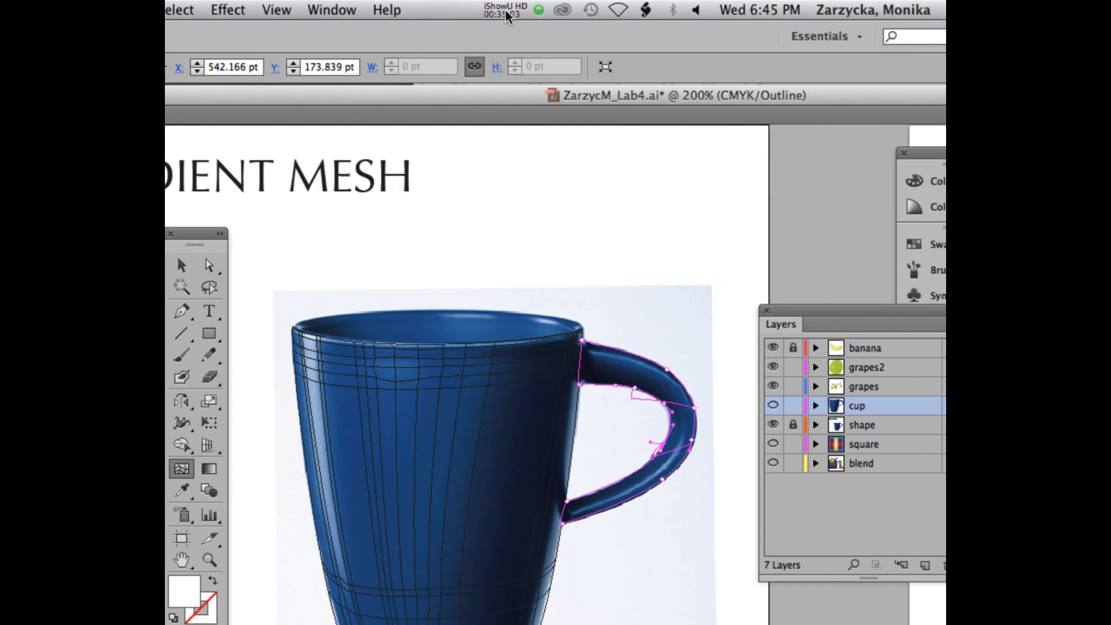
Step: Unlock the banana layer and bring the artboard with the banana photo into clear view
{"action": "left_click", "coordinate": [793, 348]}
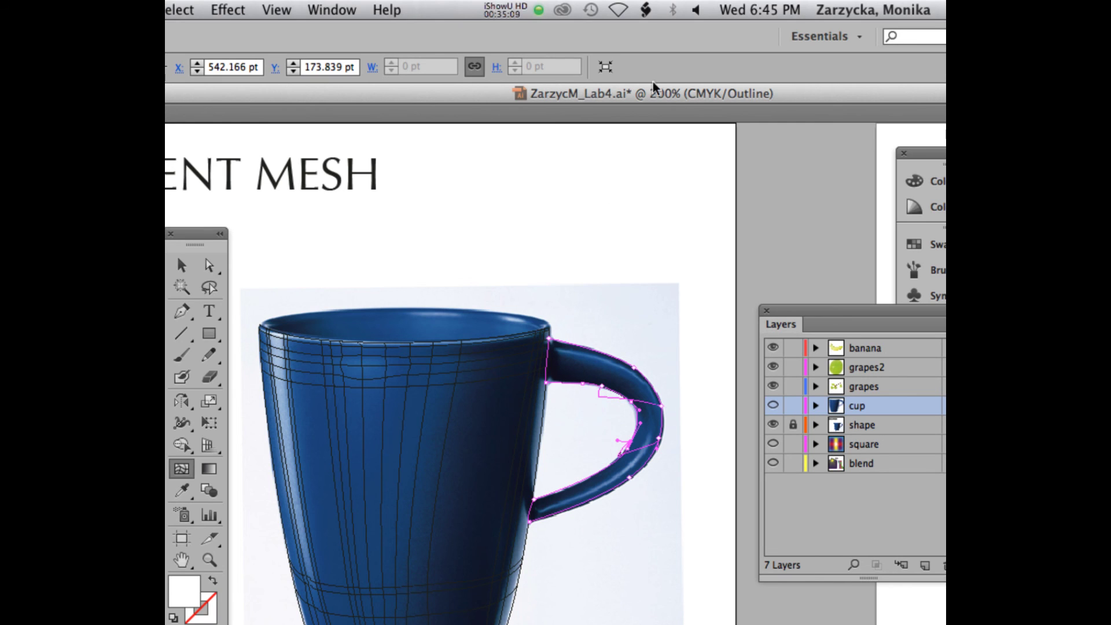
{"action": "left_click_drag", "start_coordinate": [650, 97], "coordinate": [502, 112]}
{"action": "key", "text": "super+minus"}
{"action": "key", "text": "super+minus"}
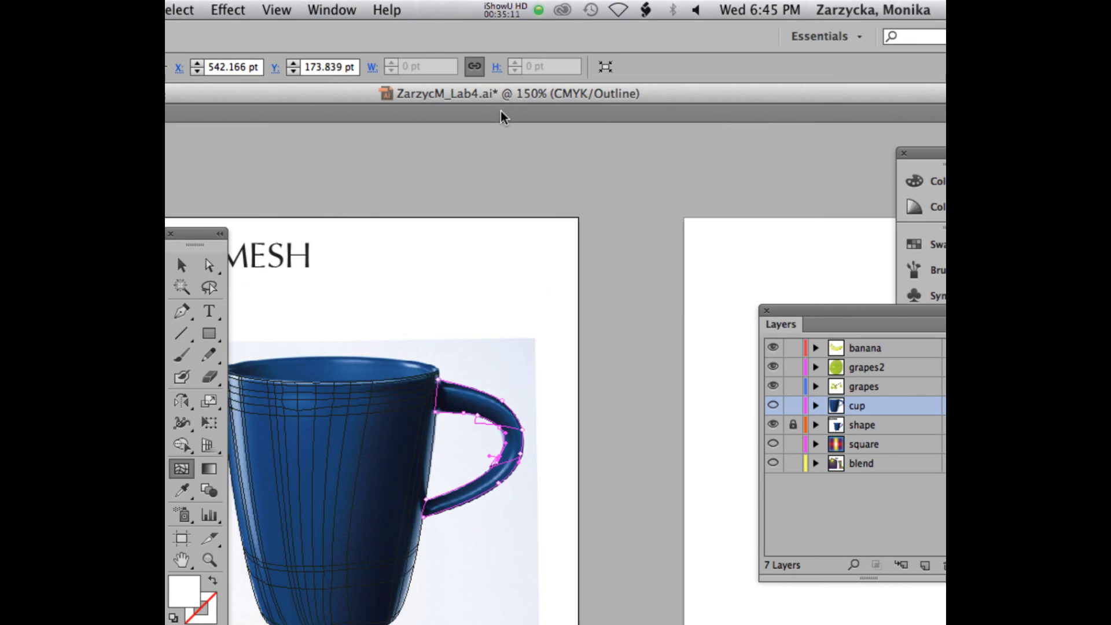
{"action": "left_click_drag", "start_coordinate": [671, 92], "coordinate": [336, 102]}
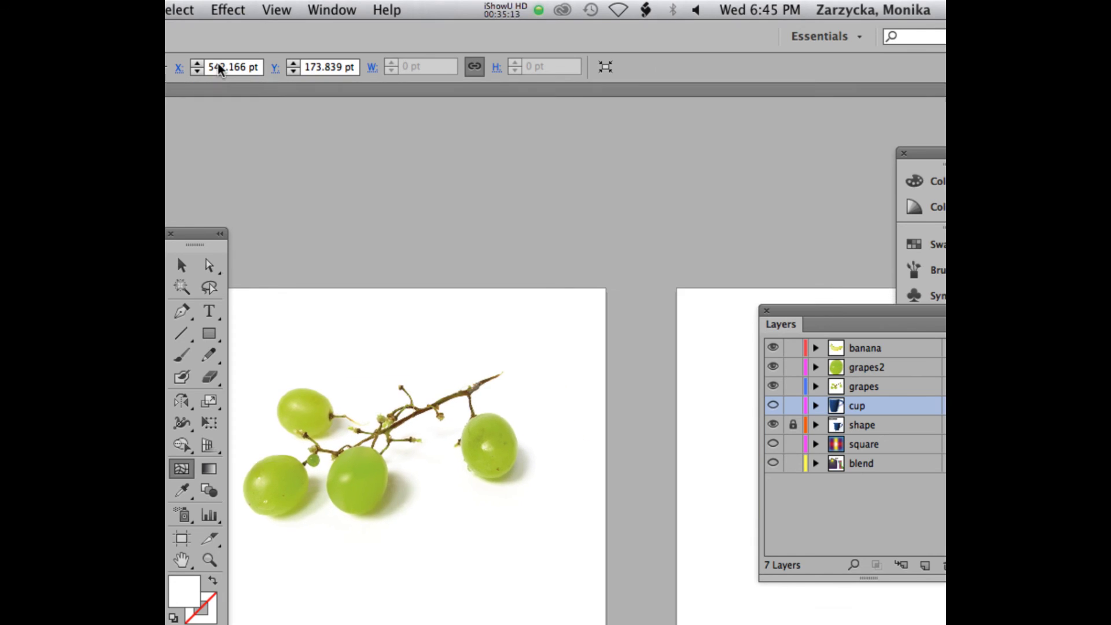
{"action": "left_click_drag", "start_coordinate": [631, 94], "coordinate": [390, 81]}
{"action": "scroll", "coordinate": [513, 389], "scroll_direction": "down", "scroll_amount": 5}
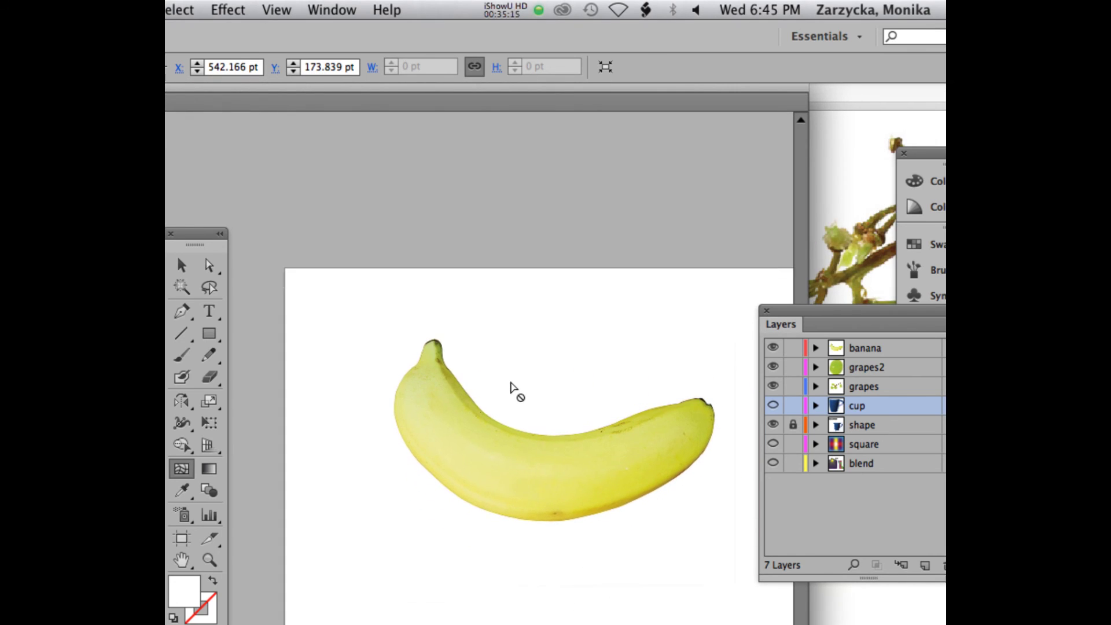
{"action": "left_click_drag", "start_coordinate": [230, 96], "coordinate": [263, 102]}
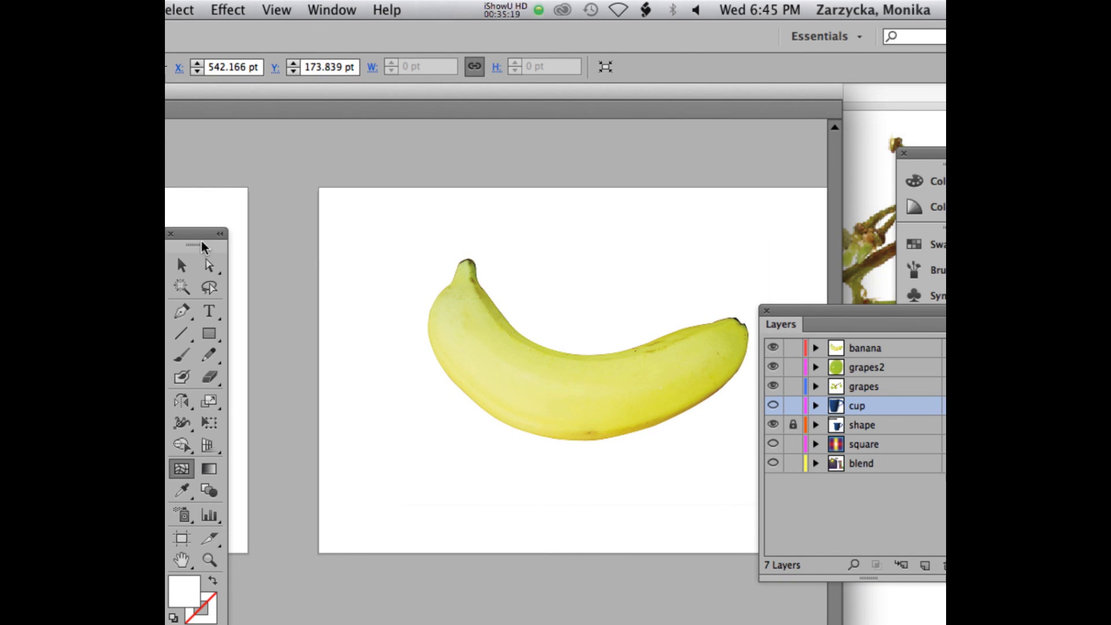
{"action": "left_click_drag", "start_coordinate": [202, 245], "coordinate": [272, 198]}
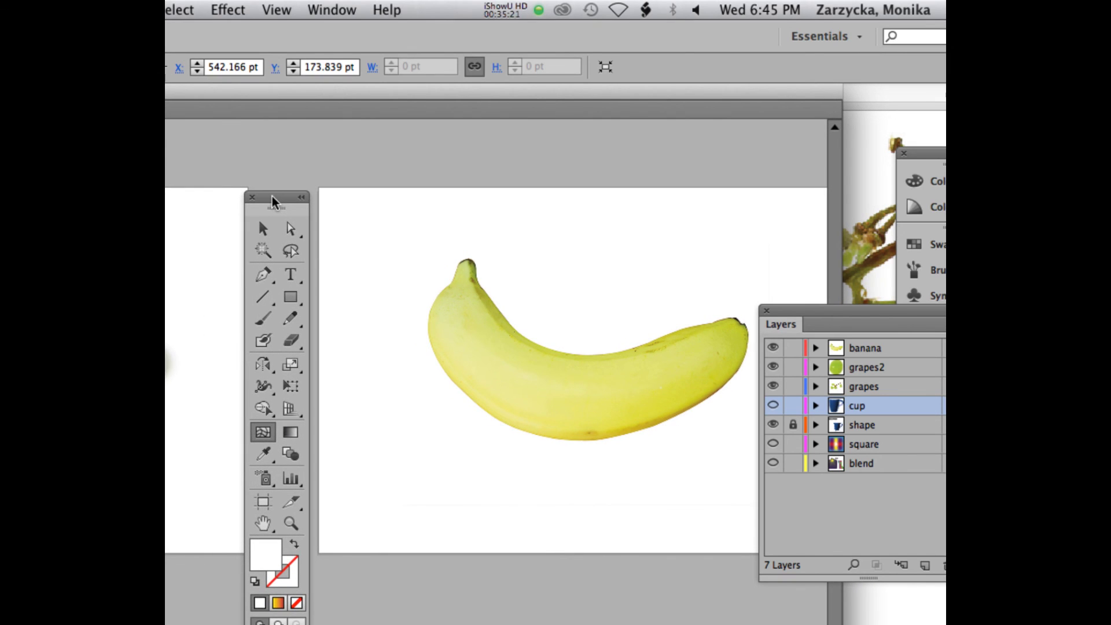
{"action": "left_click_drag", "start_coordinate": [370, 103], "coordinate": [334, 103]}
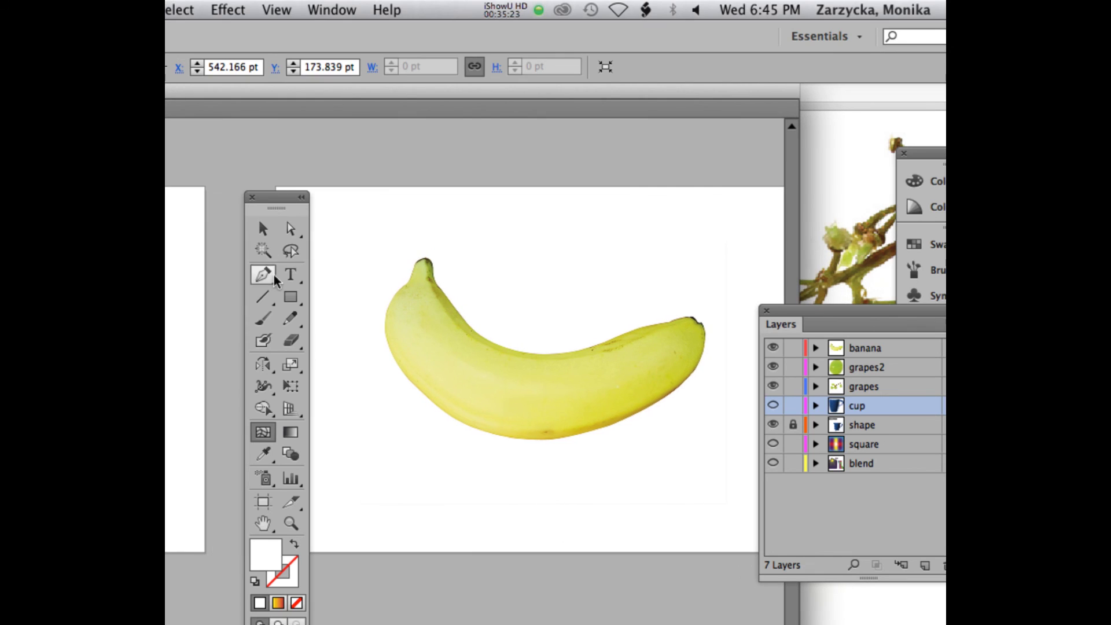
Step: Try drawing a rectangle around the banana while the cup layer is active
{"action": "left_click", "coordinate": [291, 297]}
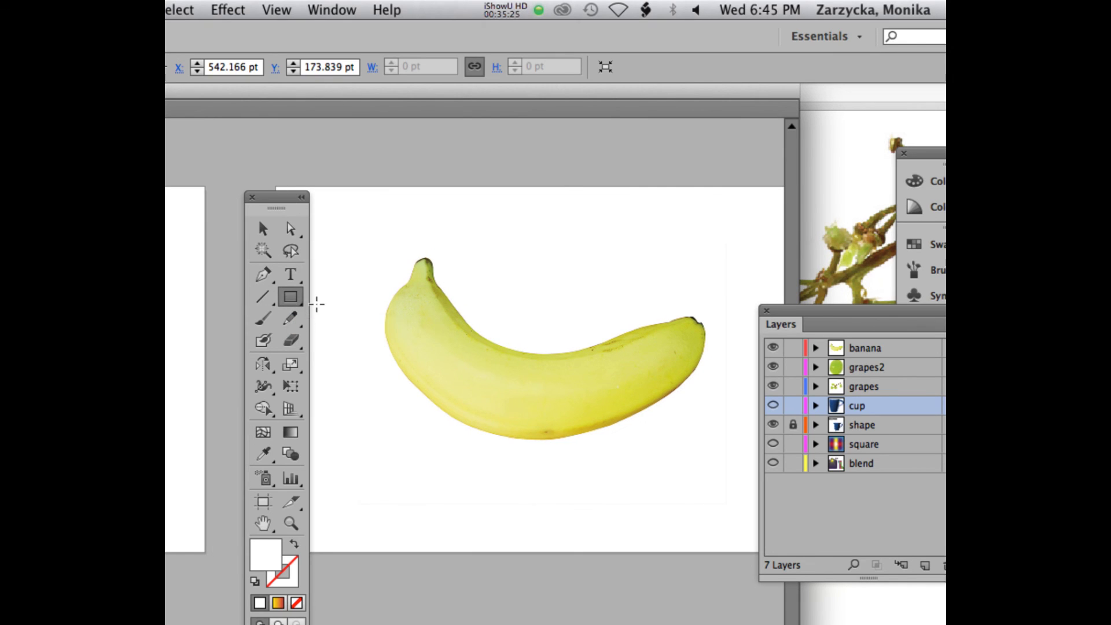
{"action": "left_click_drag", "start_coordinate": [428, 92], "coordinate": [380, 96]}
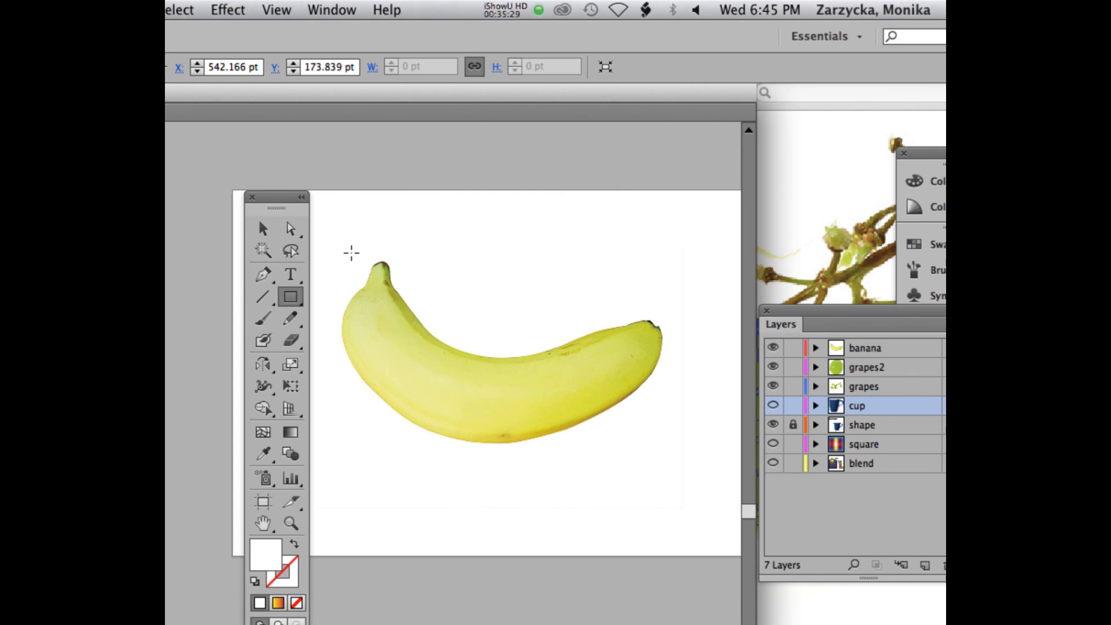
{"action": "mouse_move", "coordinate": [332, 244]}
{"action": "left_mouse_down"}
{"action": "mouse_move", "coordinate": [553, 393]}
{"action": "mouse_move", "coordinate": [679, 443]}
{"action": "mouse_move", "coordinate": [663, 445]}
{"action": "left_mouse_up"}
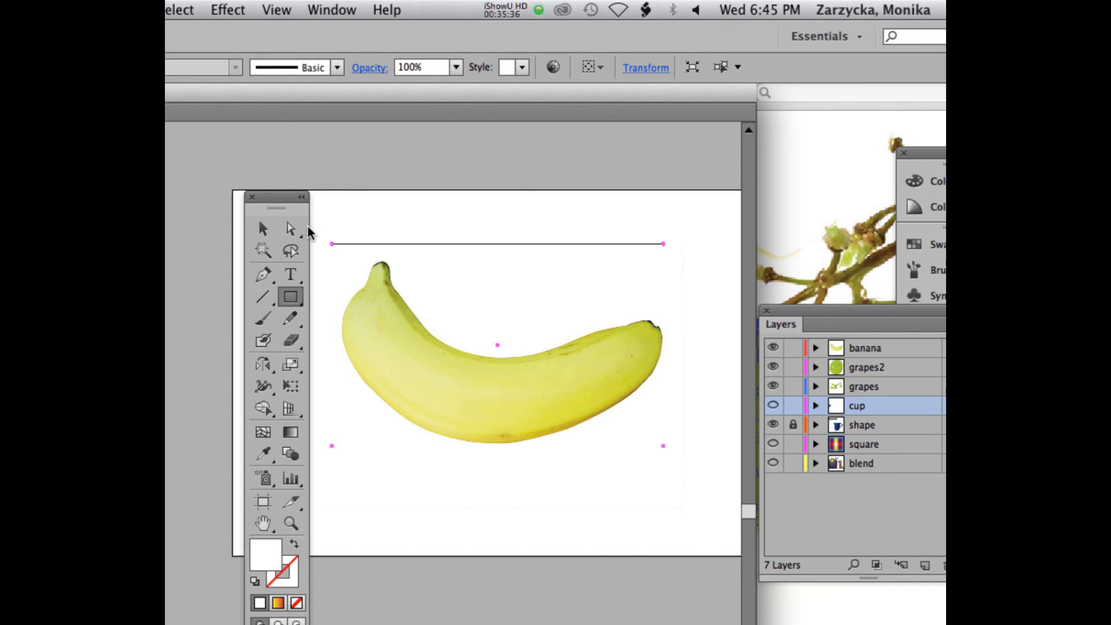
{"action": "left_click", "coordinate": [263, 229]}
Step: Create a new layer directly above the banana layer and switch it to outline display
{"action": "left_click", "coordinate": [859, 354]}
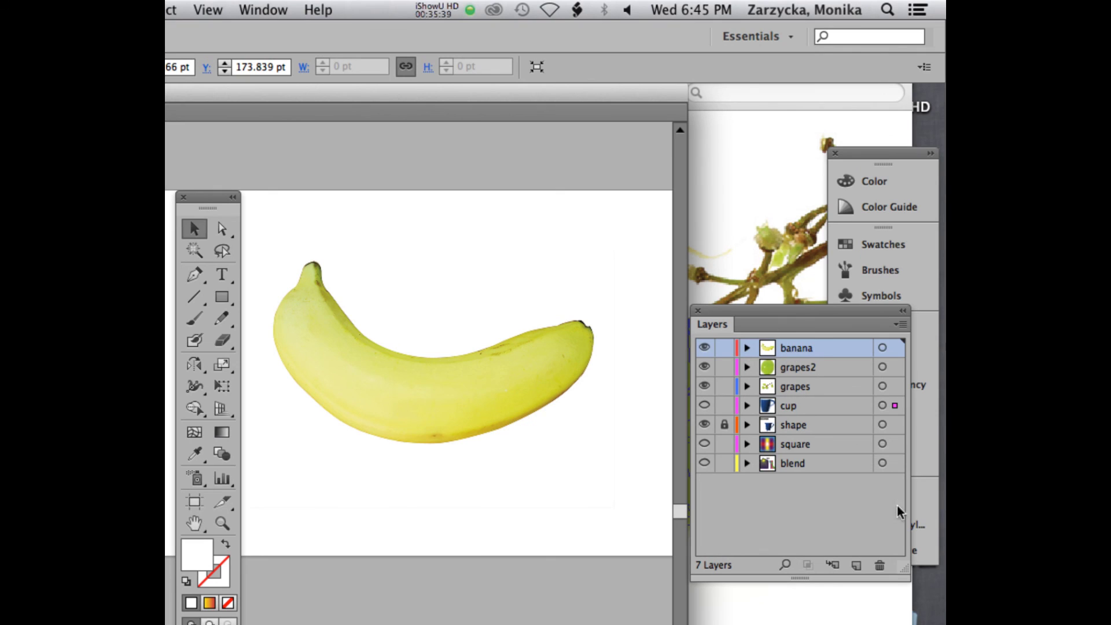
{"action": "left_click", "coordinate": [857, 565]}
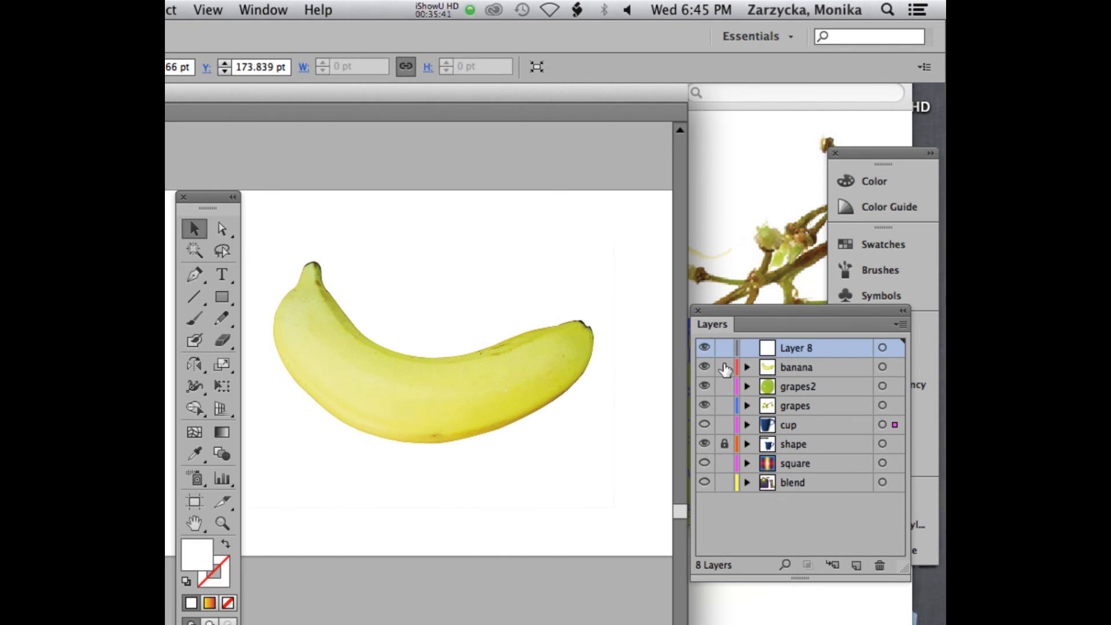
{"action": "left_click", "coordinate": [704, 347]}
Step: Draw a rectangle around the banana on the new layer and tighten its upper and stem-side edges to the banana's extents
{"action": "left_click", "coordinate": [221, 296]}
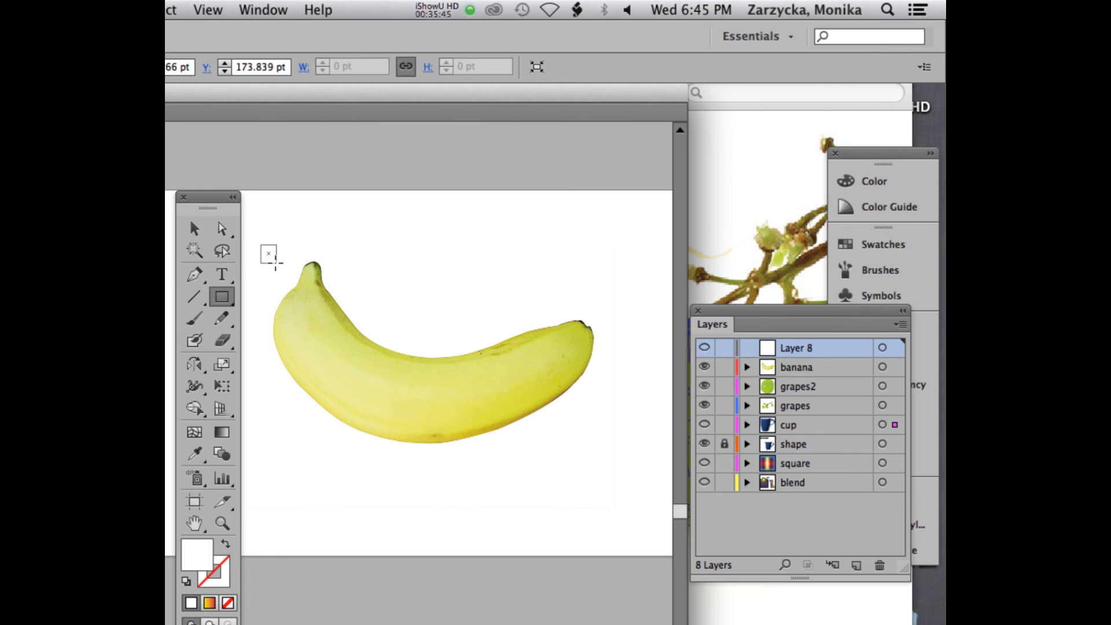
{"action": "left_click_drag", "start_coordinate": [260, 246], "coordinate": [594, 444]}
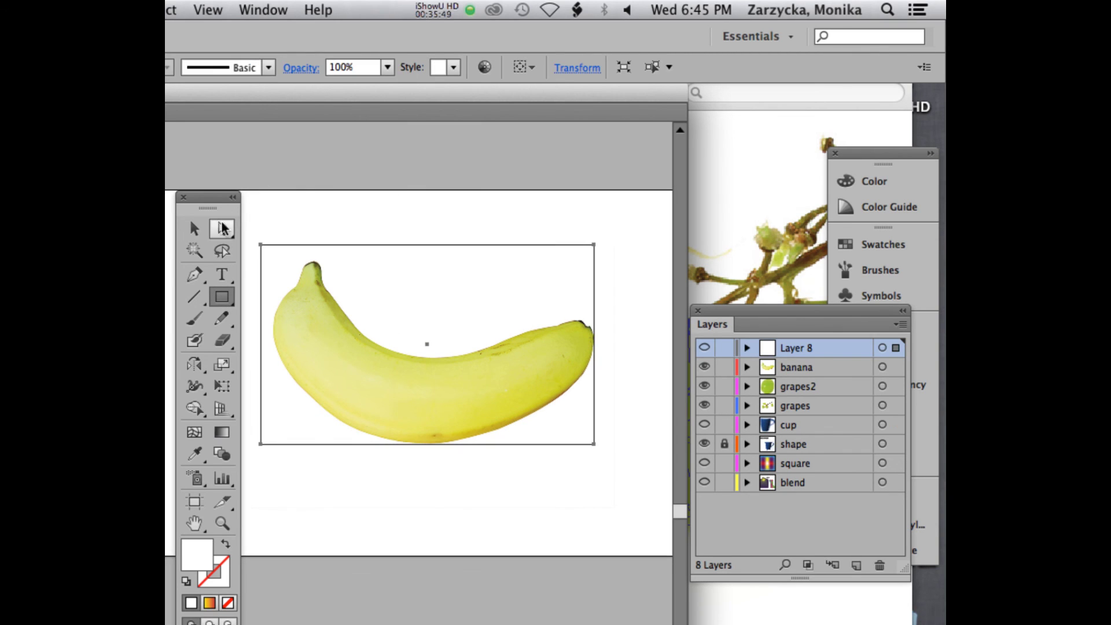
{"action": "key", "text": "v"}
{"action": "left_click_drag", "start_coordinate": [427, 245], "coordinate": [427, 261]}
{"action": "left_click_drag", "start_coordinate": [261, 351], "coordinate": [271, 351]}
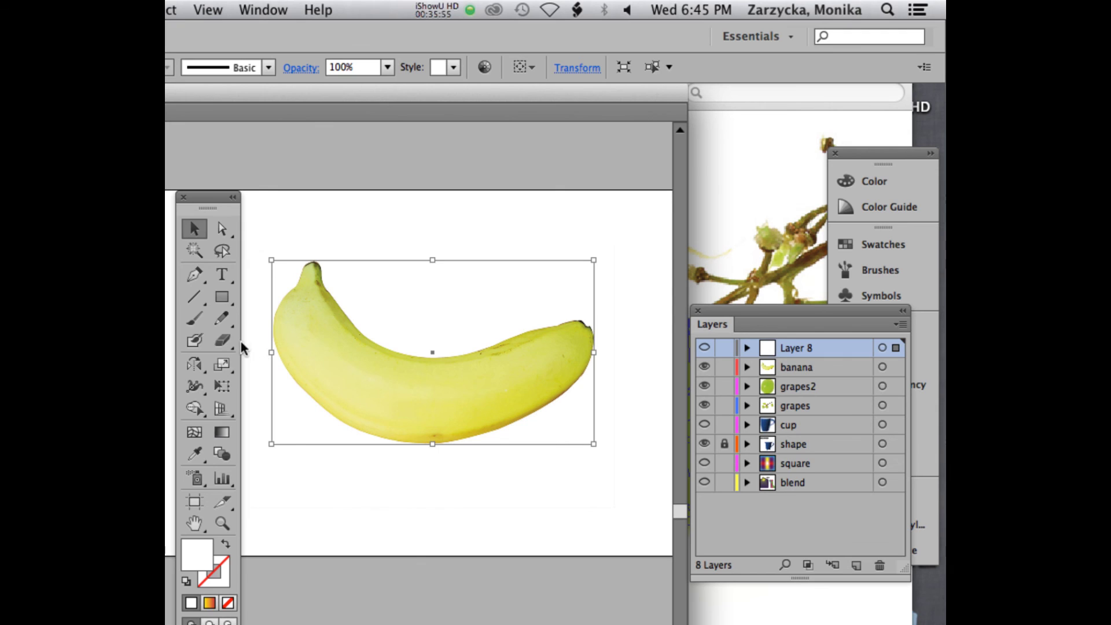
Step: Add a vertical mesh line through the middle of the banana rectangle with the Mesh tool, starting on its upper edge at Y 76 pt
{"action": "left_click", "coordinate": [194, 432]}
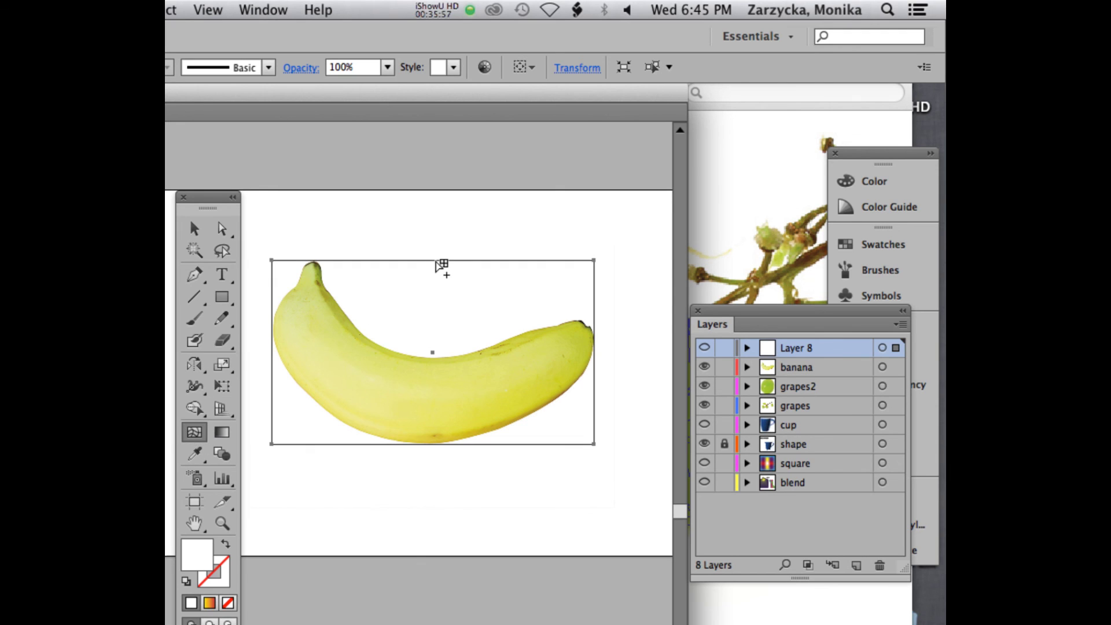
{"action": "left_click", "coordinate": [435, 261]}
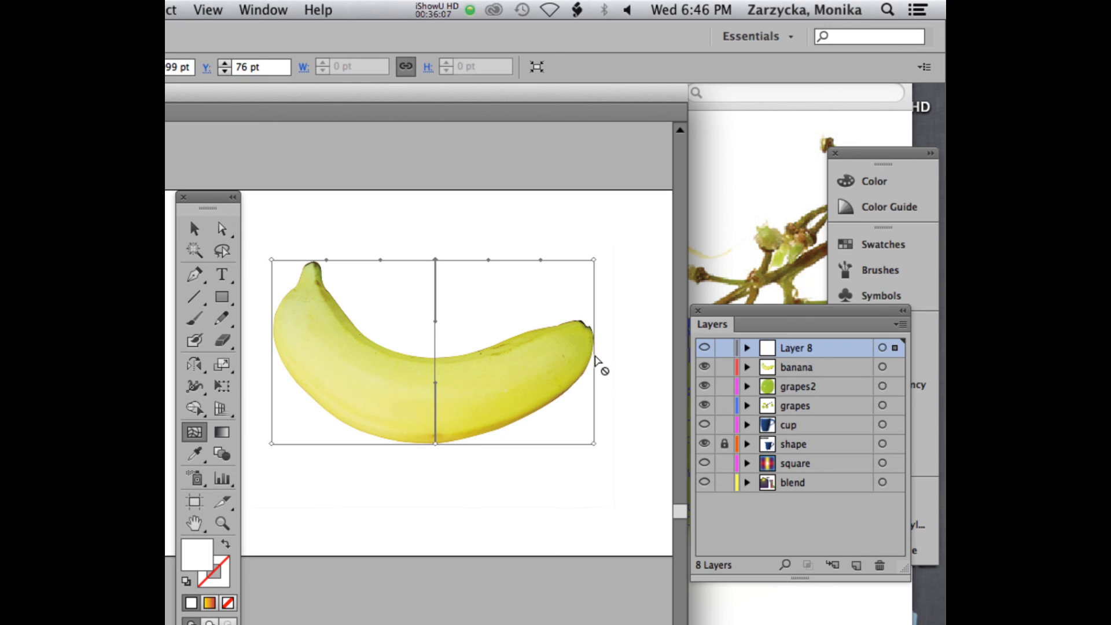
Step: Lock the banana layer and select the rectangle mesh on Layer 8
{"action": "key", "text": "a"}
{"action": "left_click", "coordinate": [426, 269]}
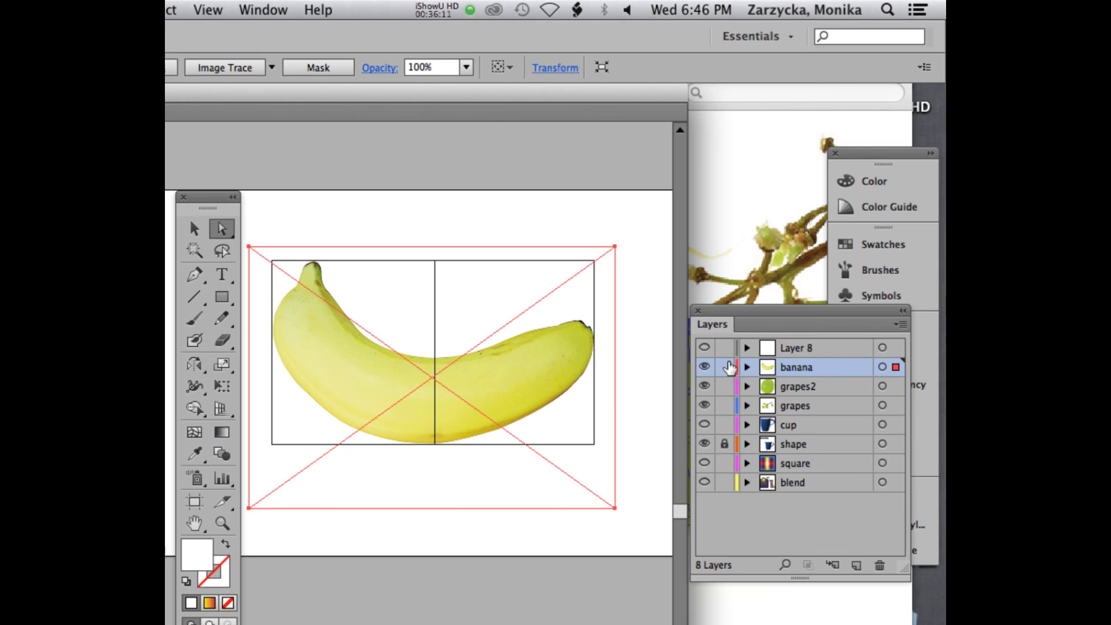
{"action": "left_click", "coordinate": [785, 354]}
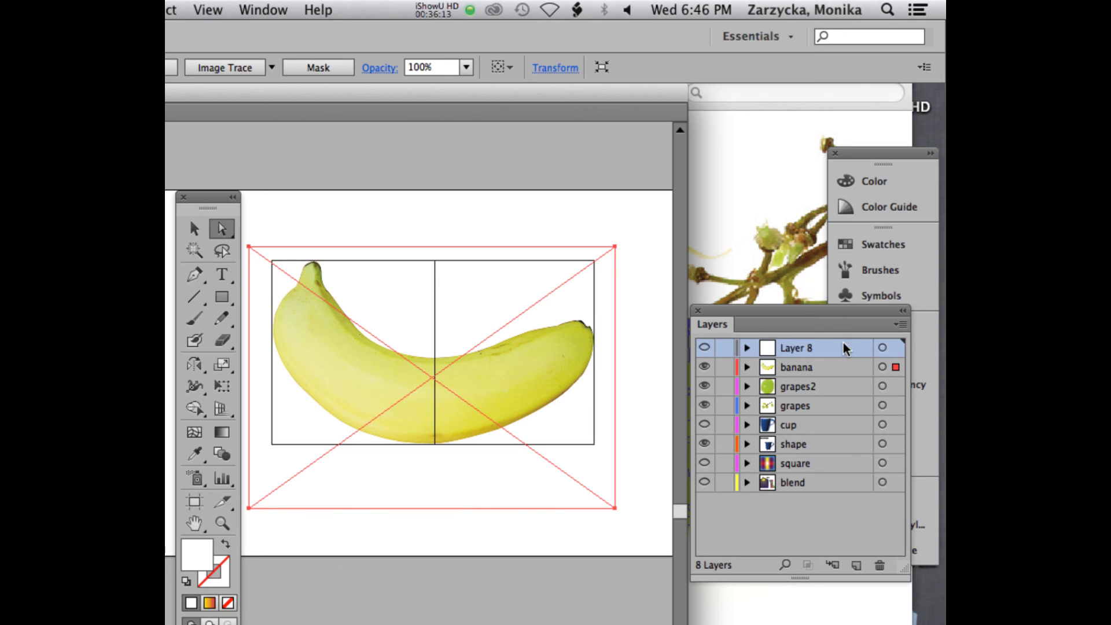
{"action": "left_click", "coordinate": [340, 220]}
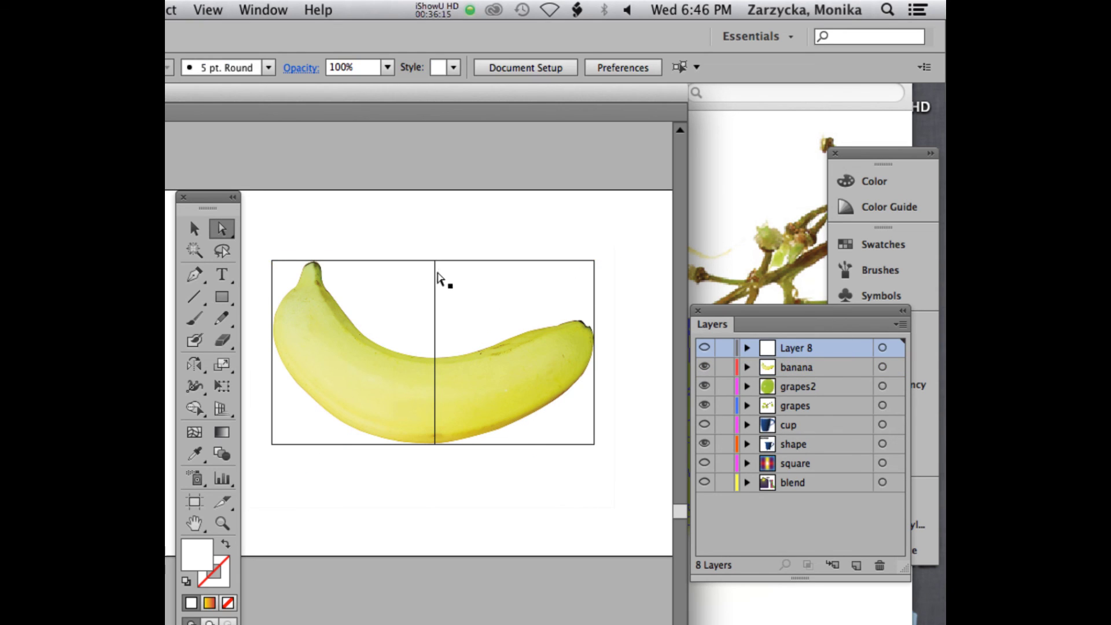
{"action": "left_click", "coordinate": [438, 277]}
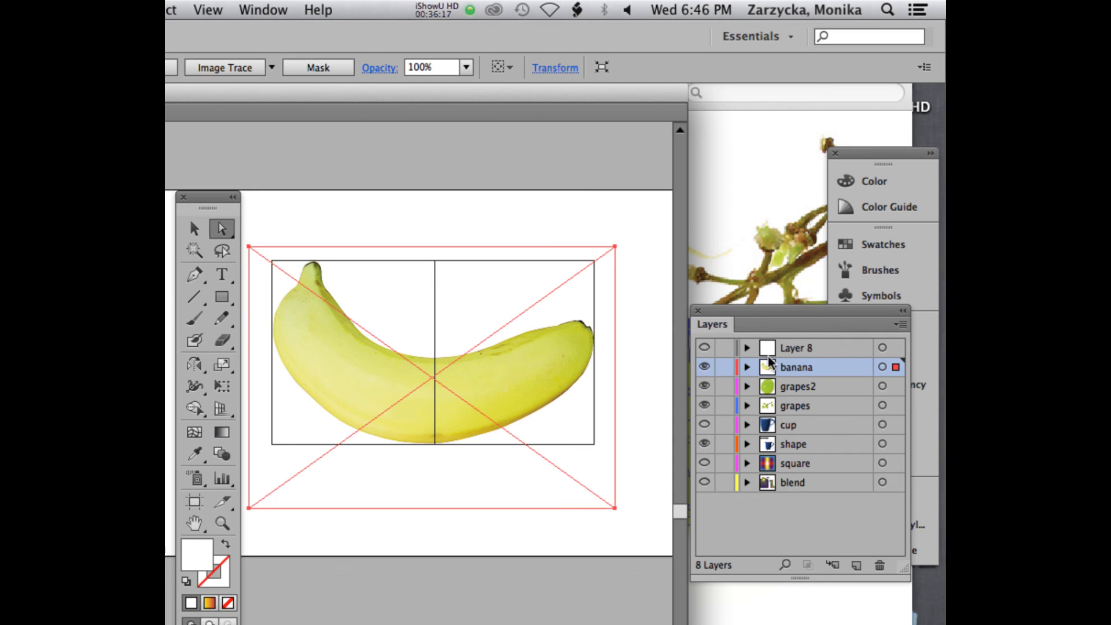
{"action": "left_click", "coordinate": [724, 367]}
{"action": "left_click", "coordinate": [805, 348]}
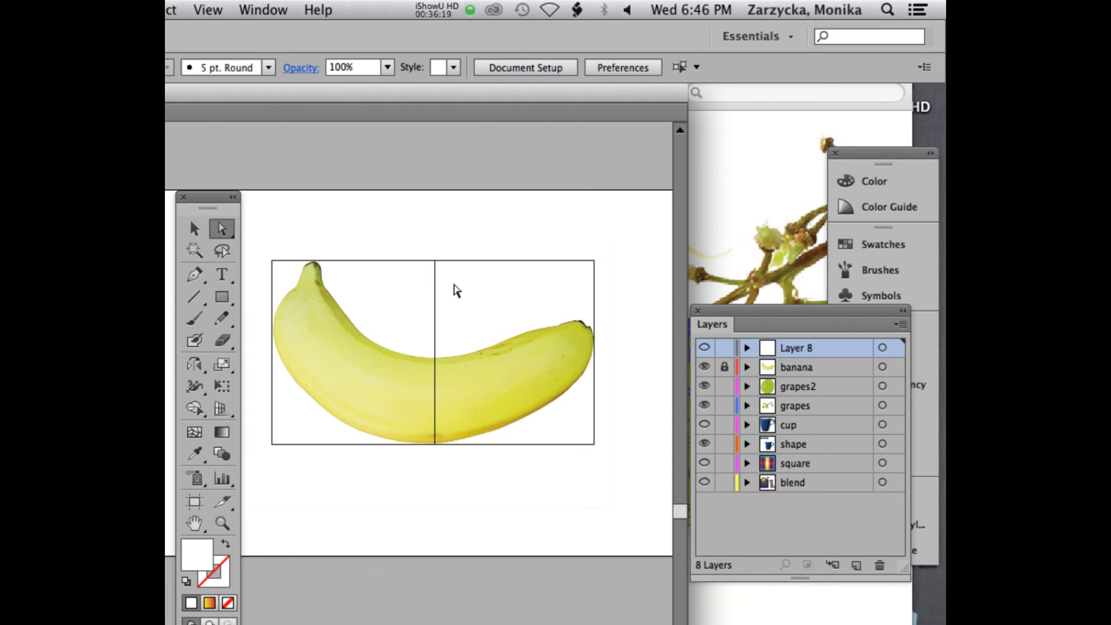
{"action": "left_click", "coordinate": [435, 287]}
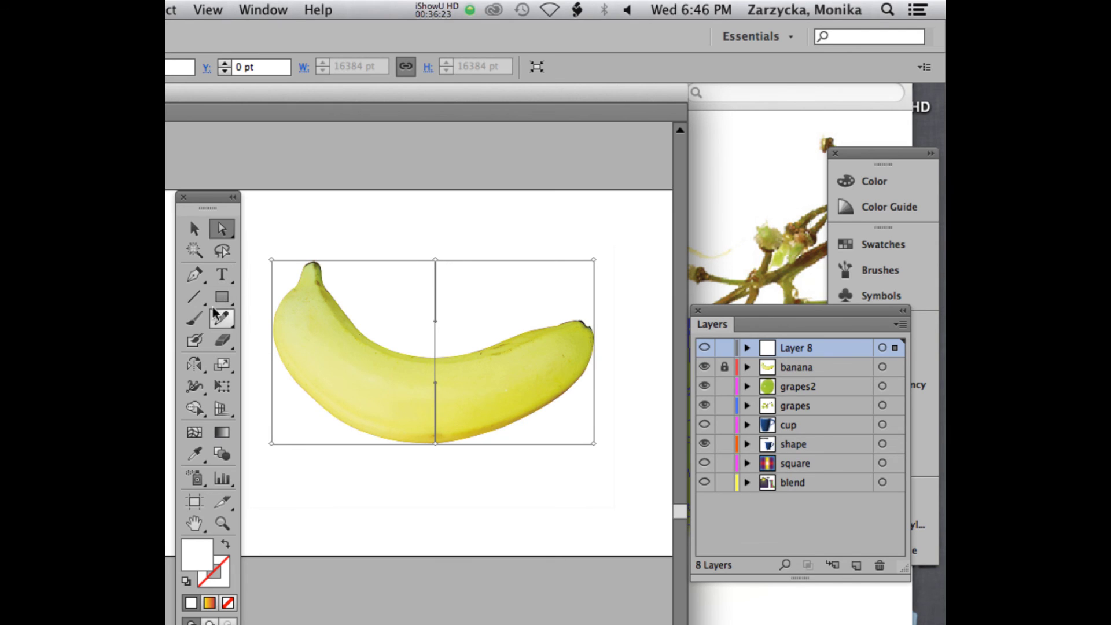
Step: Add a horizontal mesh line at Y 189 pt on the rectangle's vertical centre line with the Mesh tool
{"action": "left_click", "coordinate": [194, 452]}
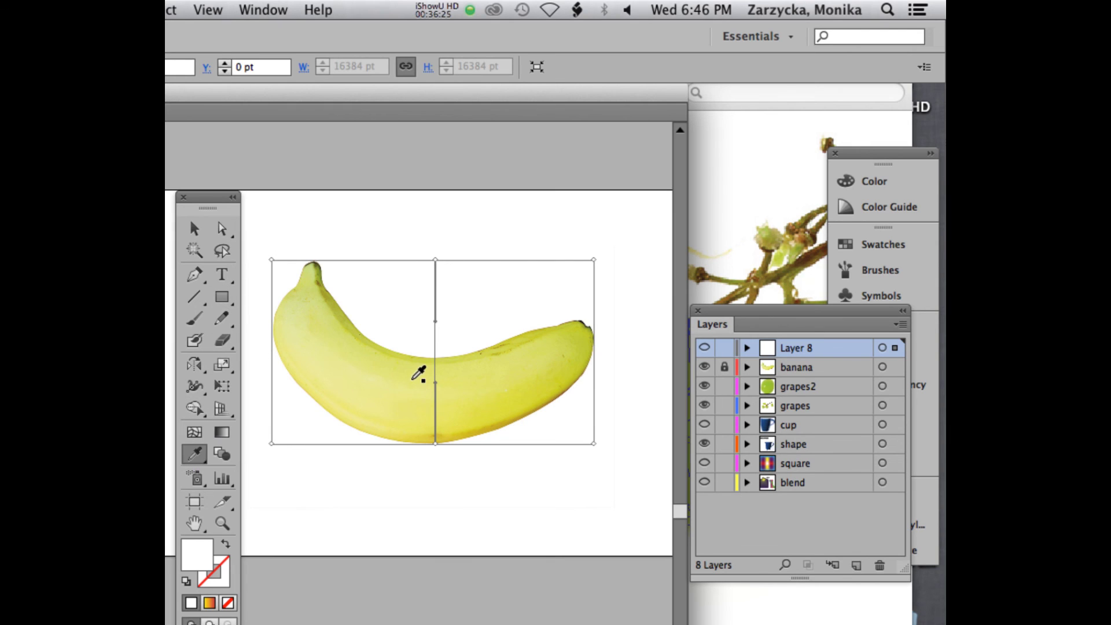
{"action": "left_click", "coordinate": [194, 432]}
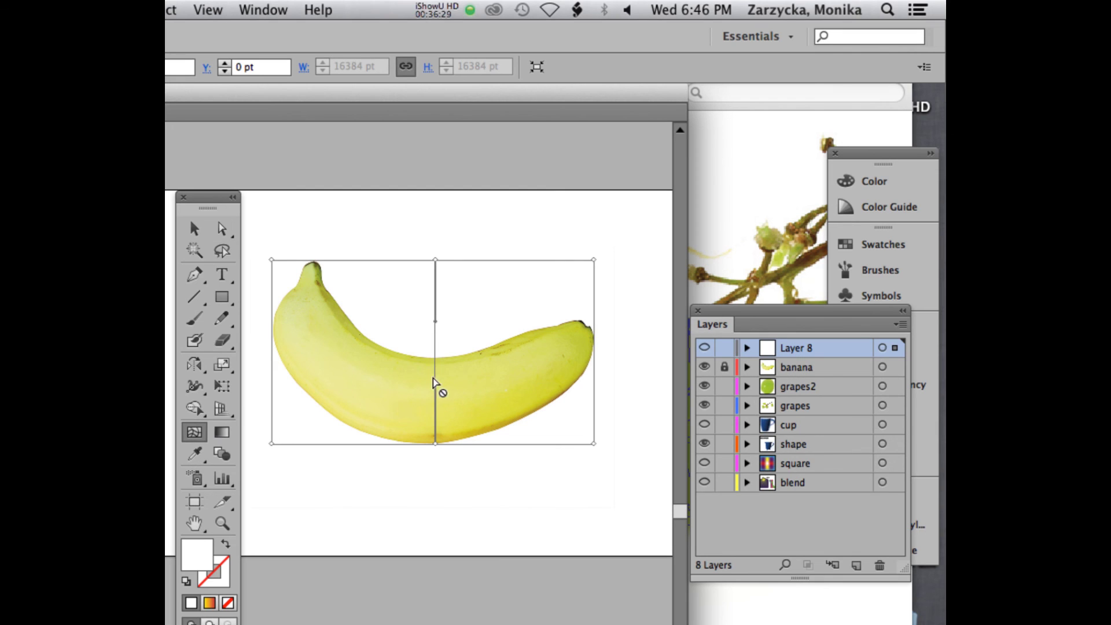
{"action": "left_click", "coordinate": [435, 363]}
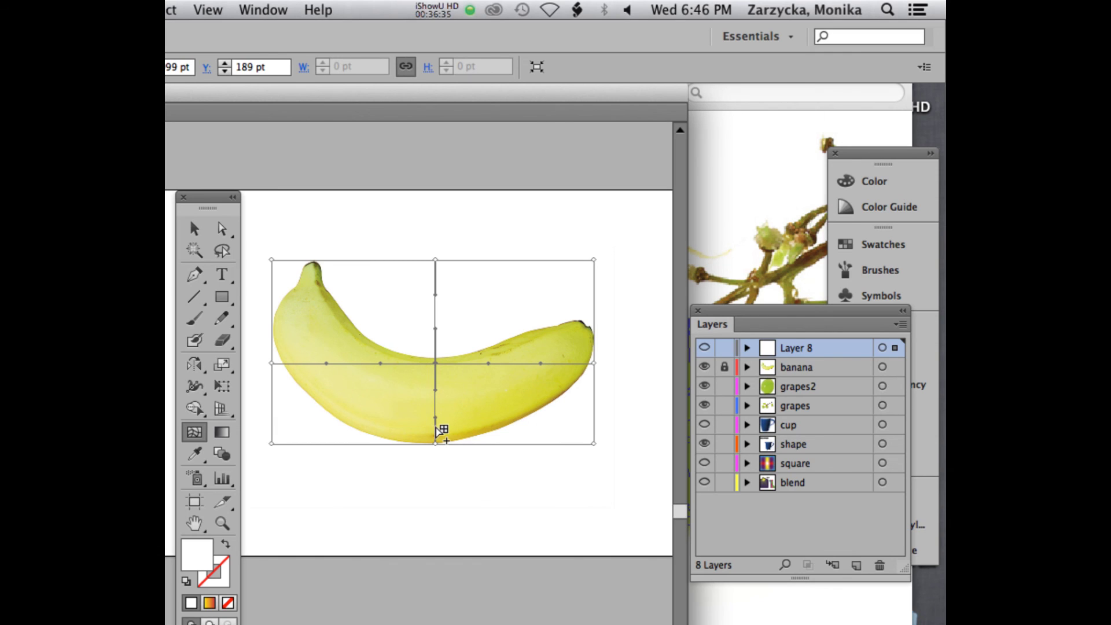
Step: Move the central mesh point down to about Y 237 pt and bend the horizontal line's end handles to follow the banana's curve
{"action": "key", "text": "a"}
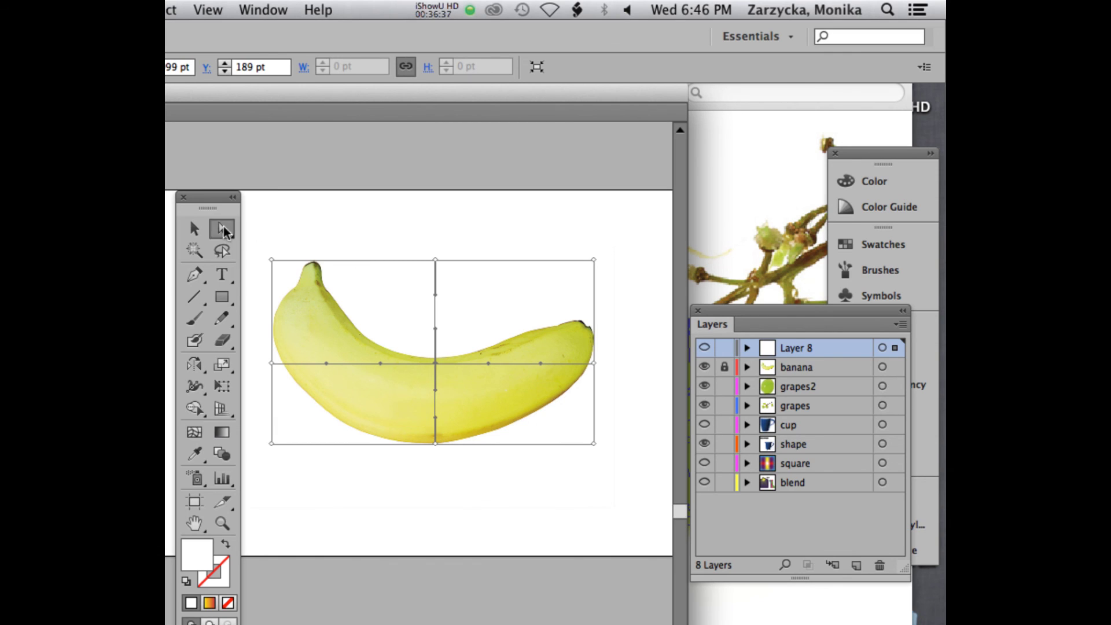
{"action": "left_click_drag", "start_coordinate": [438, 369], "coordinate": [434, 408]}
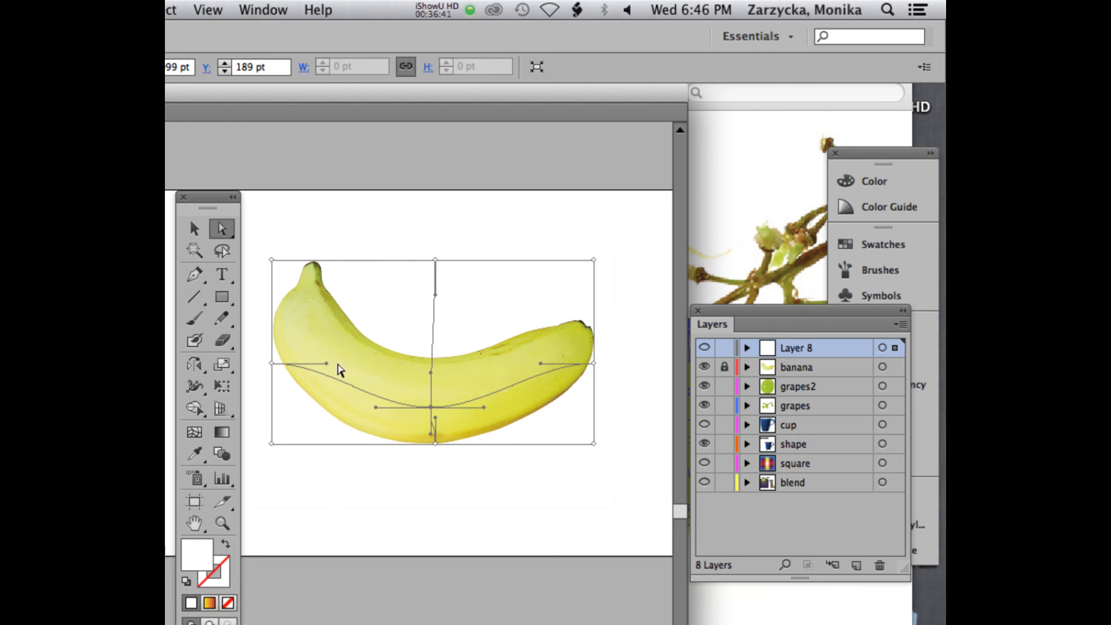
{"action": "left_click_drag", "start_coordinate": [322, 376], "coordinate": [318, 391]}
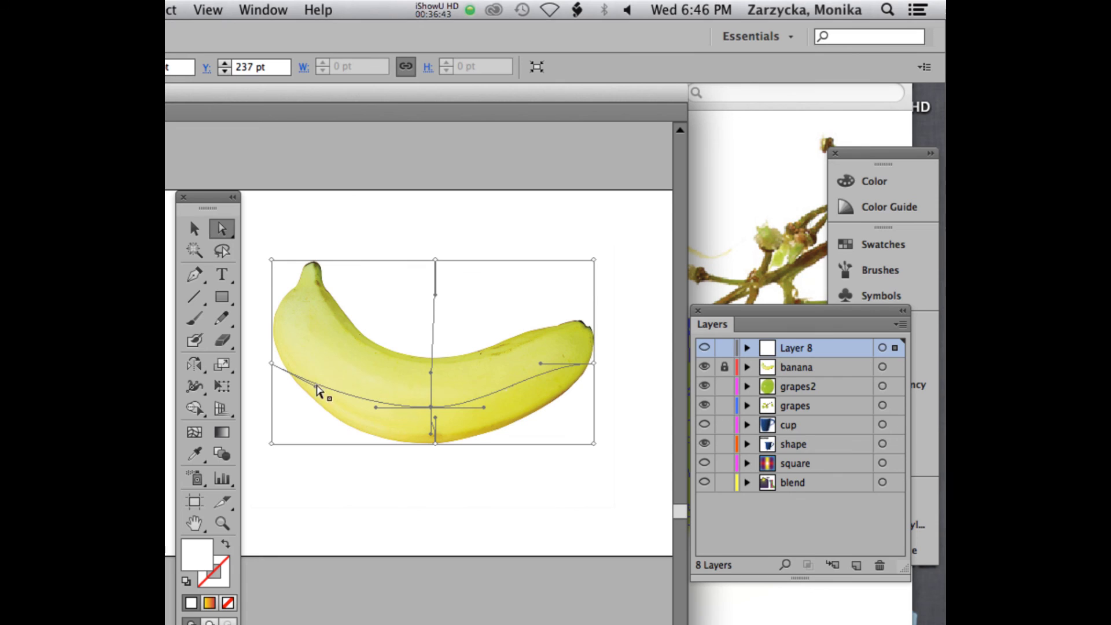
{"action": "left_click_drag", "start_coordinate": [543, 369], "coordinate": [547, 395]}
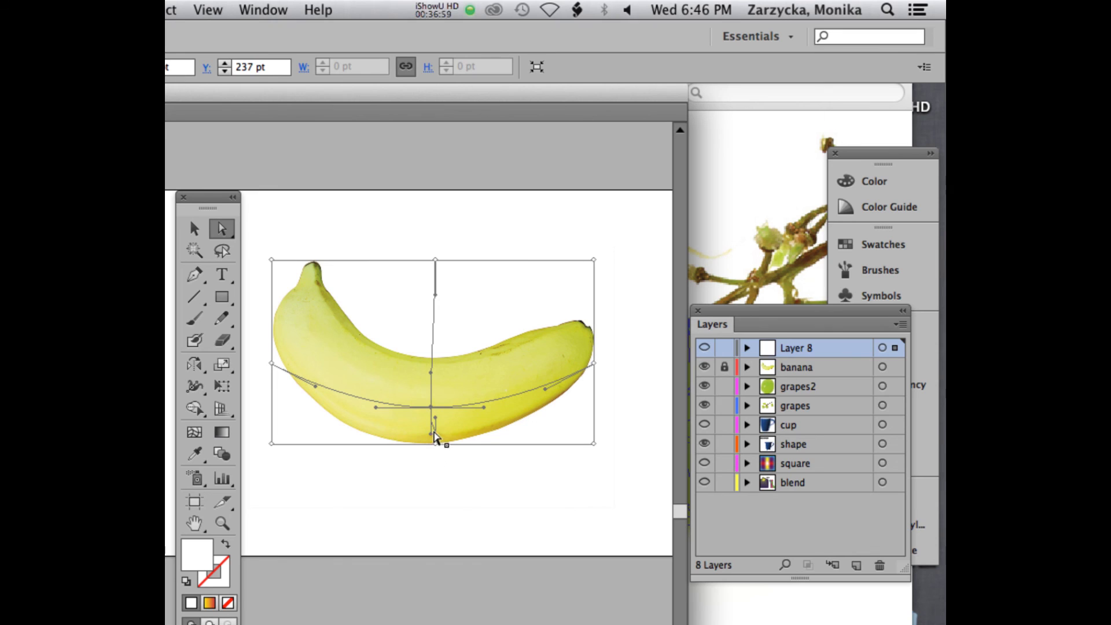
Step: Align the lower edge's midpoint under the central mesh point and raise the curved line's tip-side end to Y 183 pt, lowering its handle
{"action": "left_click_drag", "start_coordinate": [435, 444], "coordinate": [431, 445]}
{"action": "left_click", "coordinate": [429, 408]}
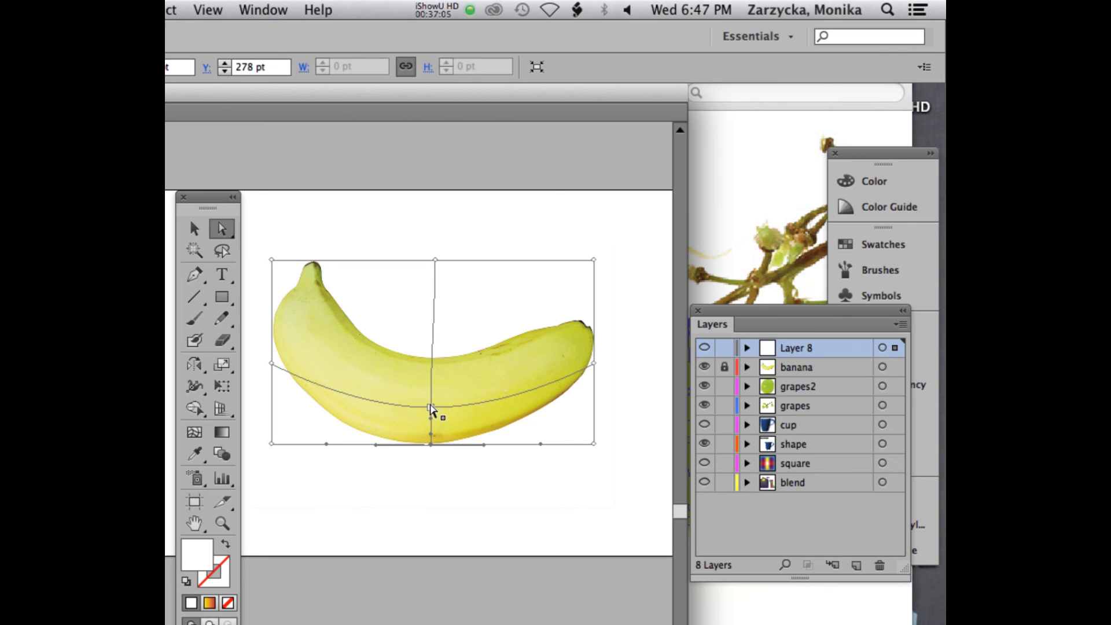
{"action": "left_click", "coordinate": [594, 364]}
{"action": "left_click_drag", "start_coordinate": [594, 365], "coordinate": [596, 357]}
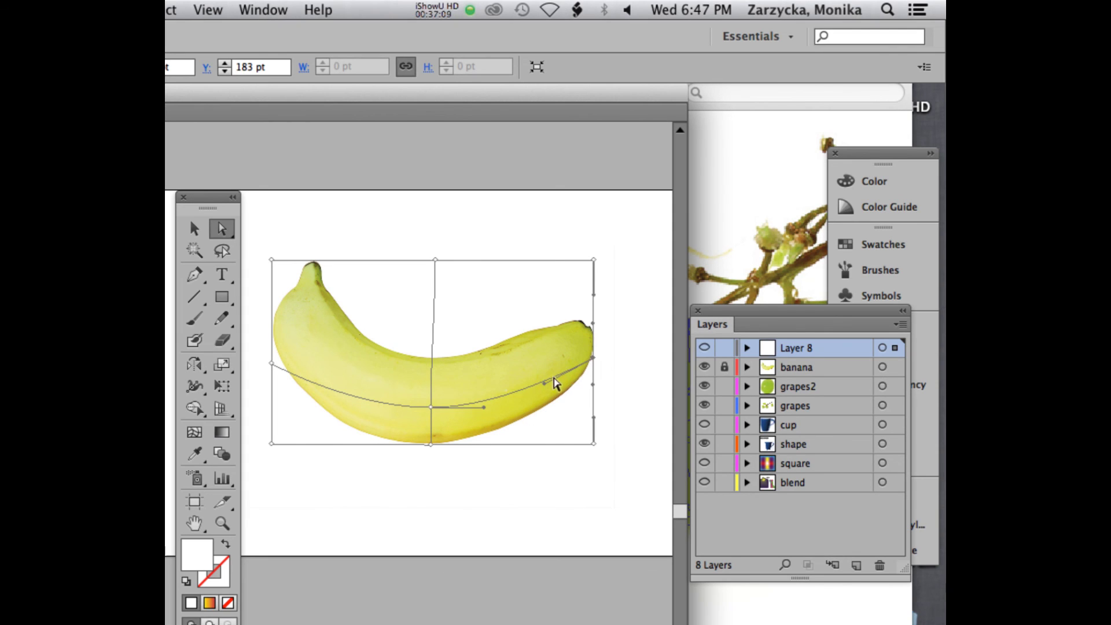
{"action": "left_click_drag", "start_coordinate": [544, 384], "coordinate": [550, 390]}
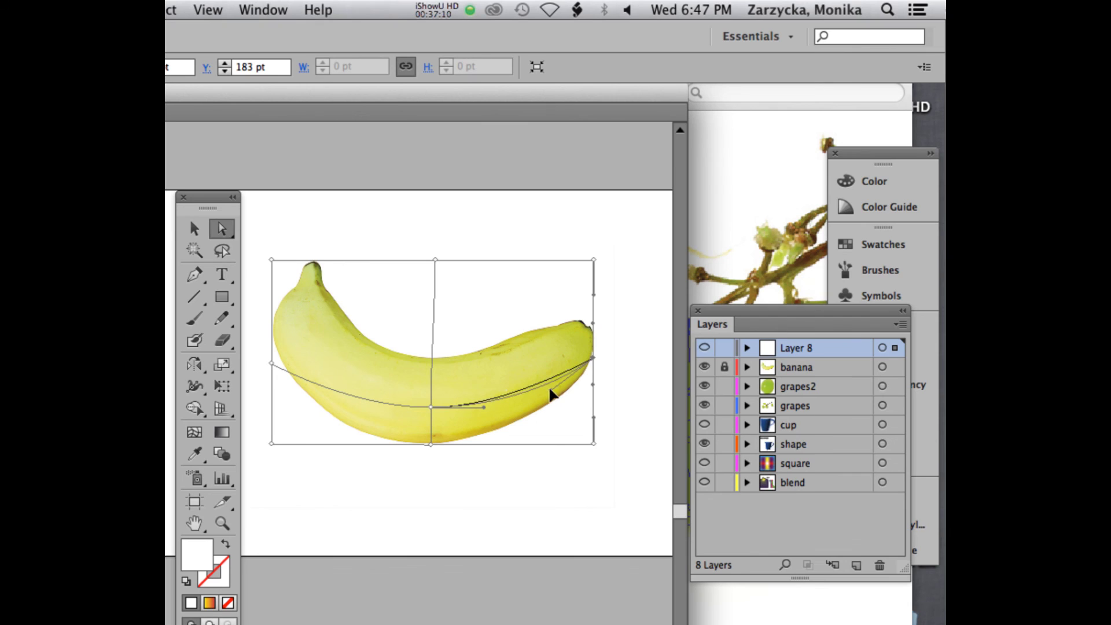
Step: Steepen the curved line's handle at the stem side and raise that end point to Y 182 pt
{"action": "left_click", "coordinate": [272, 363]}
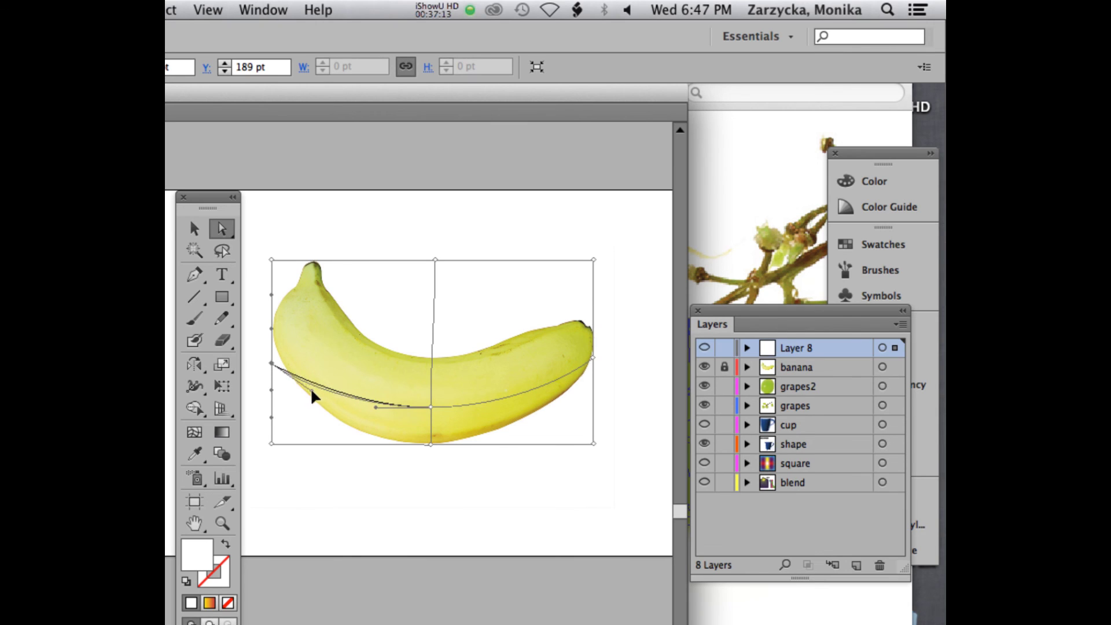
{"action": "left_click_drag", "start_coordinate": [311, 391], "coordinate": [310, 392]}
{"action": "left_click_drag", "start_coordinate": [272, 360], "coordinate": [276, 353]}
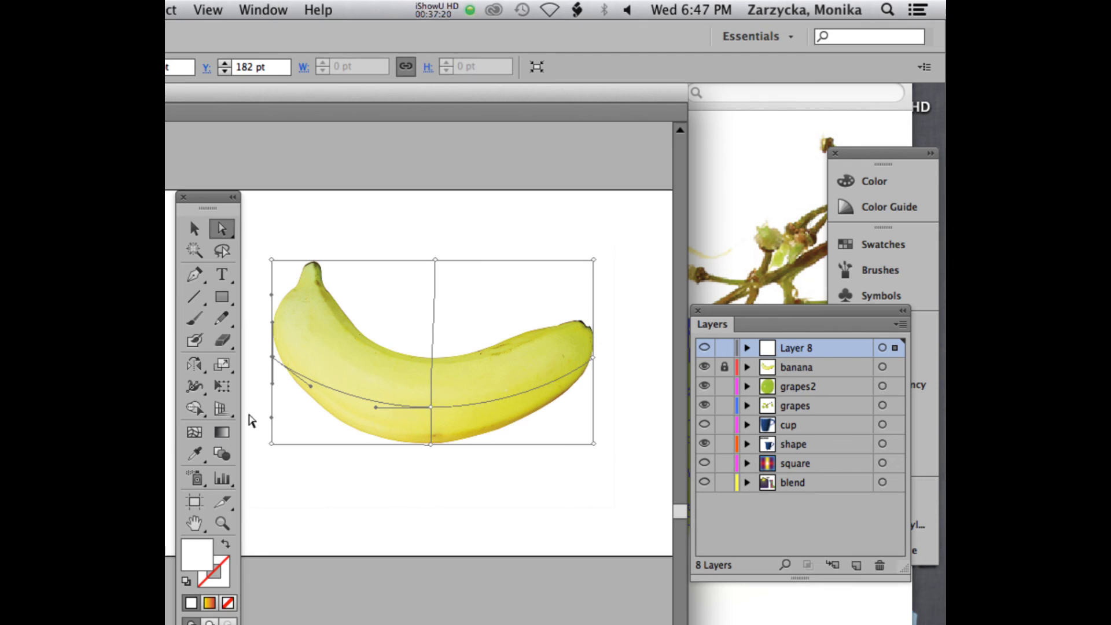
Step: Try adding a second horizontal mesh line at Y 265 pt and pulling its stem-side end onto the banana's outline
{"action": "left_click", "coordinate": [194, 432]}
{"action": "left_click", "coordinate": [431, 438]}
{"action": "key", "text": "a"}
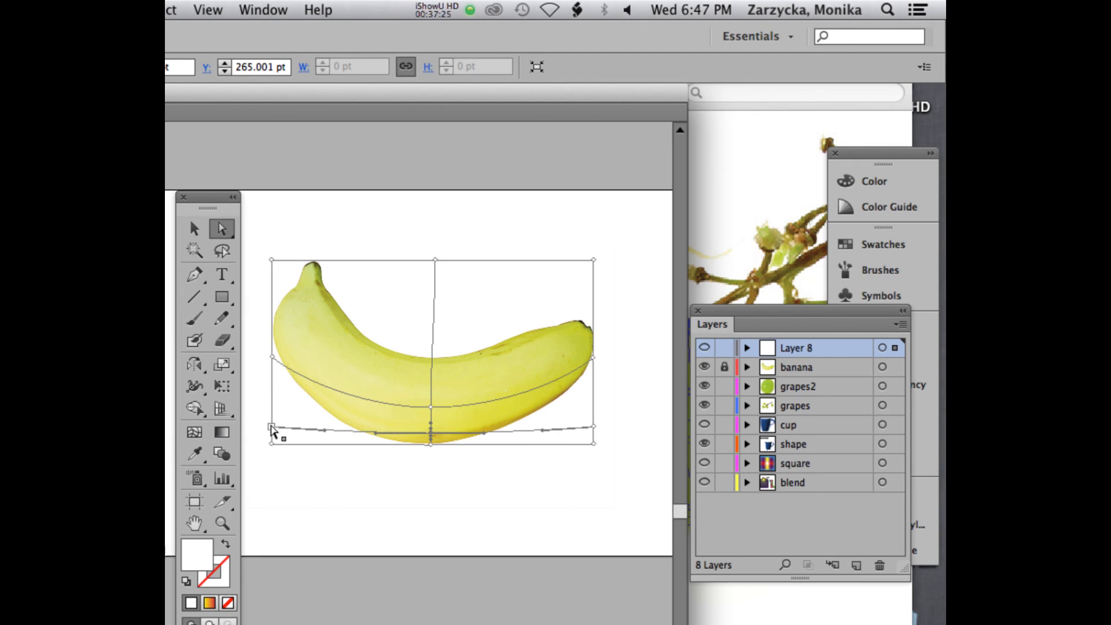
{"action": "left_click_drag", "start_coordinate": [272, 428], "coordinate": [313, 412]}
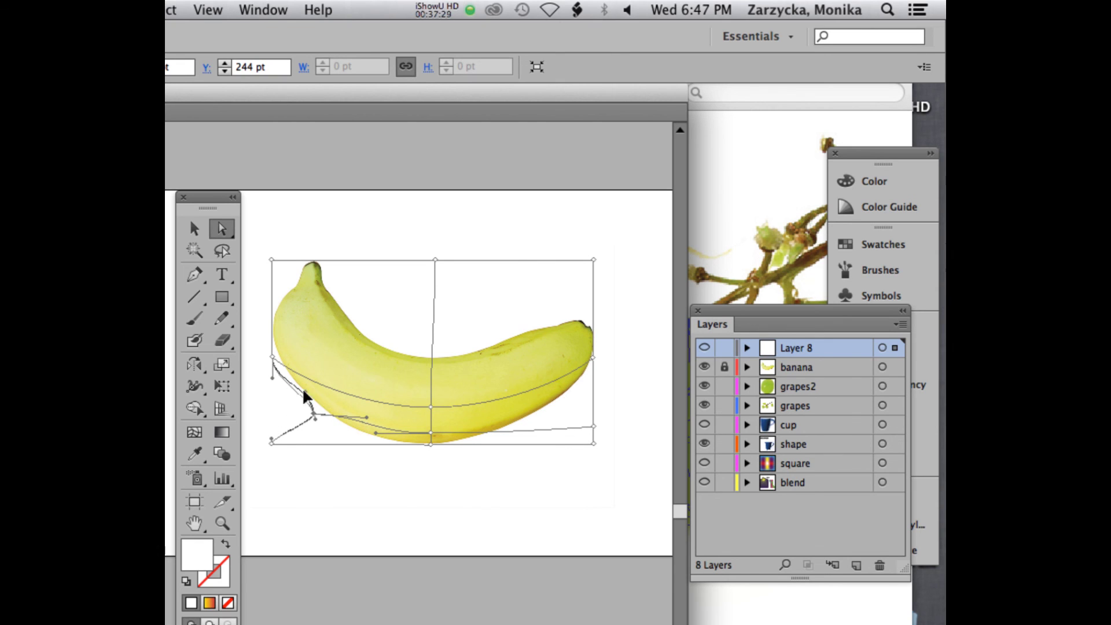
{"action": "left_click_drag", "start_coordinate": [353, 432], "coordinate": [370, 408]}
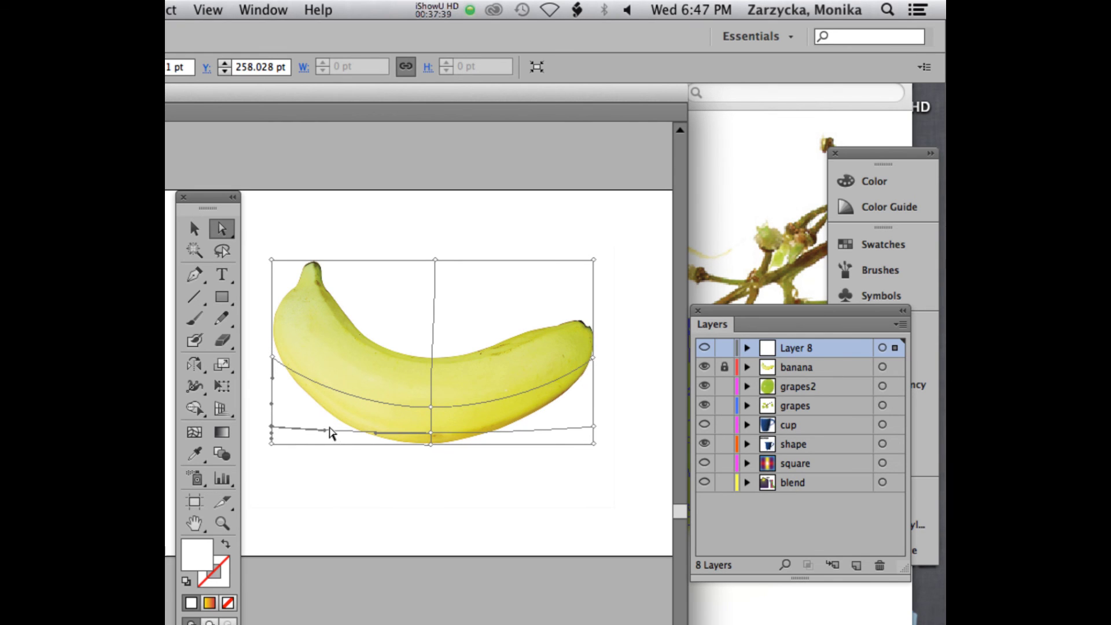
{"action": "left_click", "coordinate": [340, 431]}
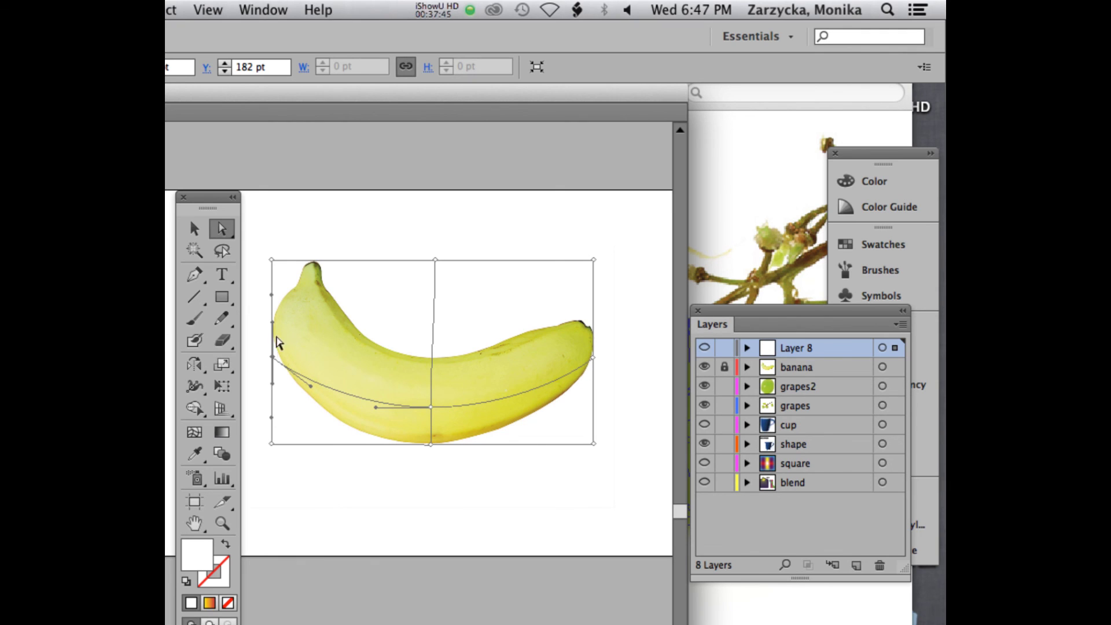
Step: Move the mesh's lower left corner to Y 251 pt beside the banana's underside and curve the adjoining edges
{"action": "left_click", "coordinate": [272, 445]}
{"action": "left_click_drag", "start_coordinate": [271, 445], "coordinate": [336, 422]}
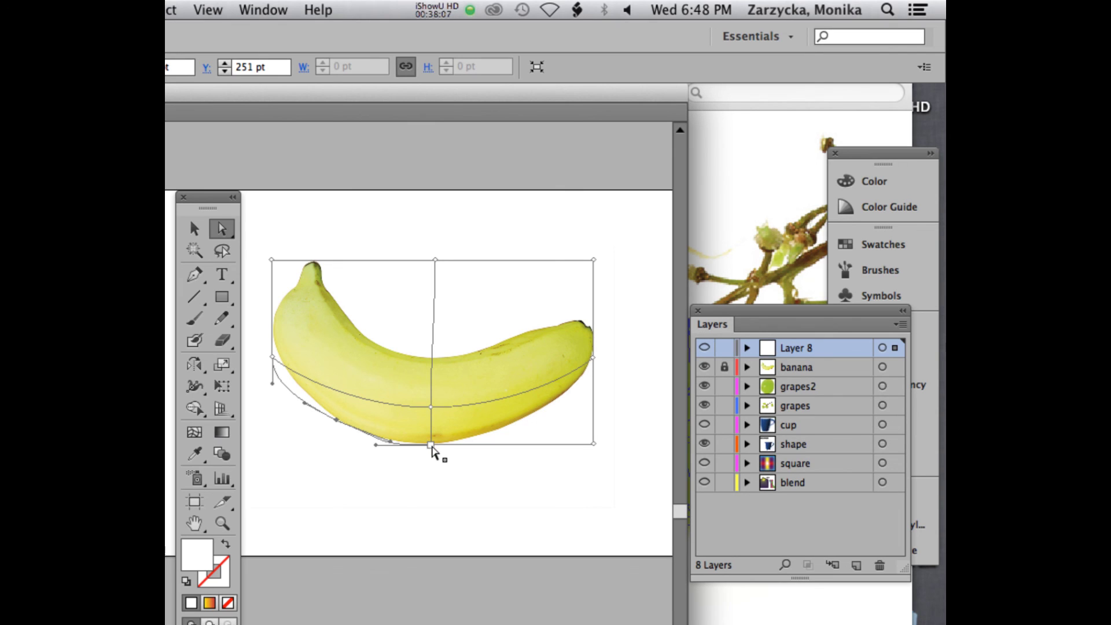
{"action": "left_click", "coordinate": [272, 358]}
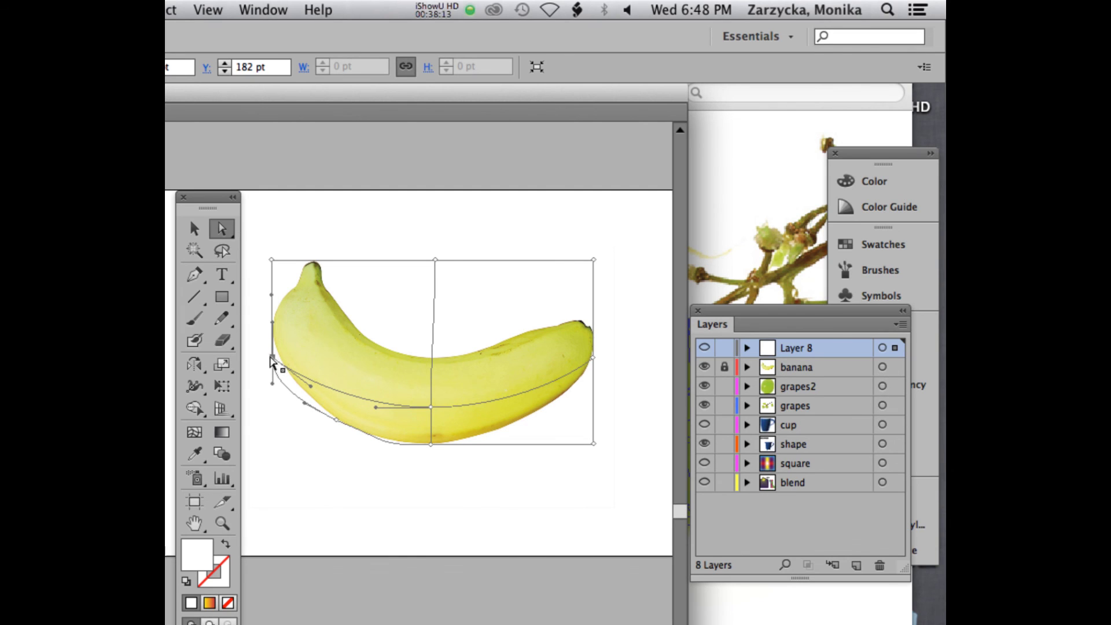
{"action": "left_click", "coordinate": [431, 444]}
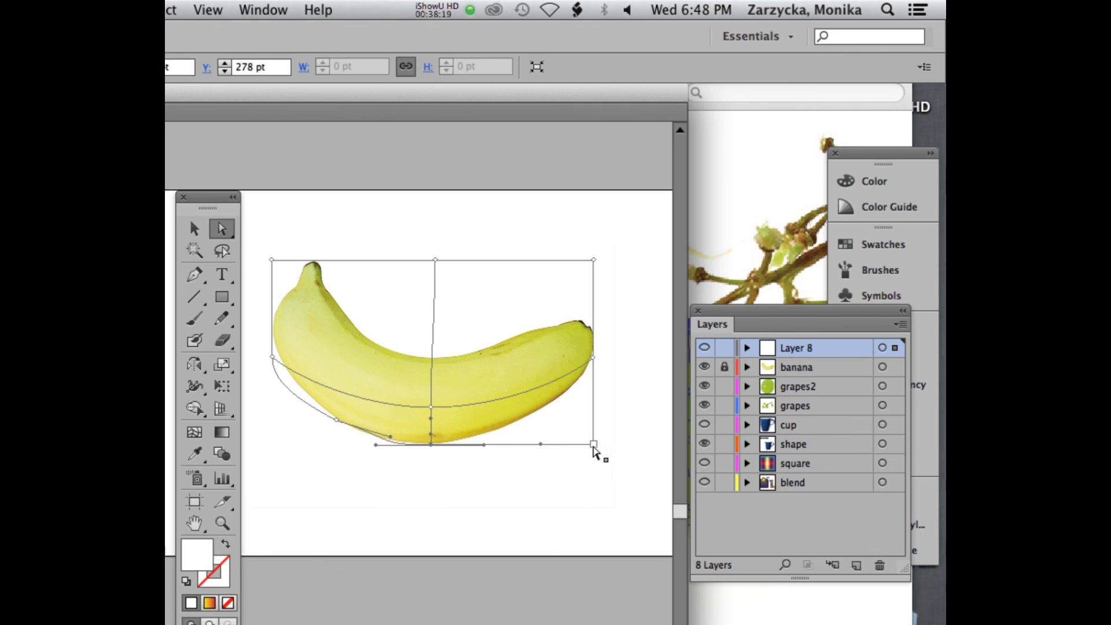
Step: Move the mesh's lower right corner onto the banana's underside at Y 234 pt and pull the adjoining edge handles toward the outline
{"action": "left_click_drag", "start_coordinate": [593, 445], "coordinate": [498, 431]}
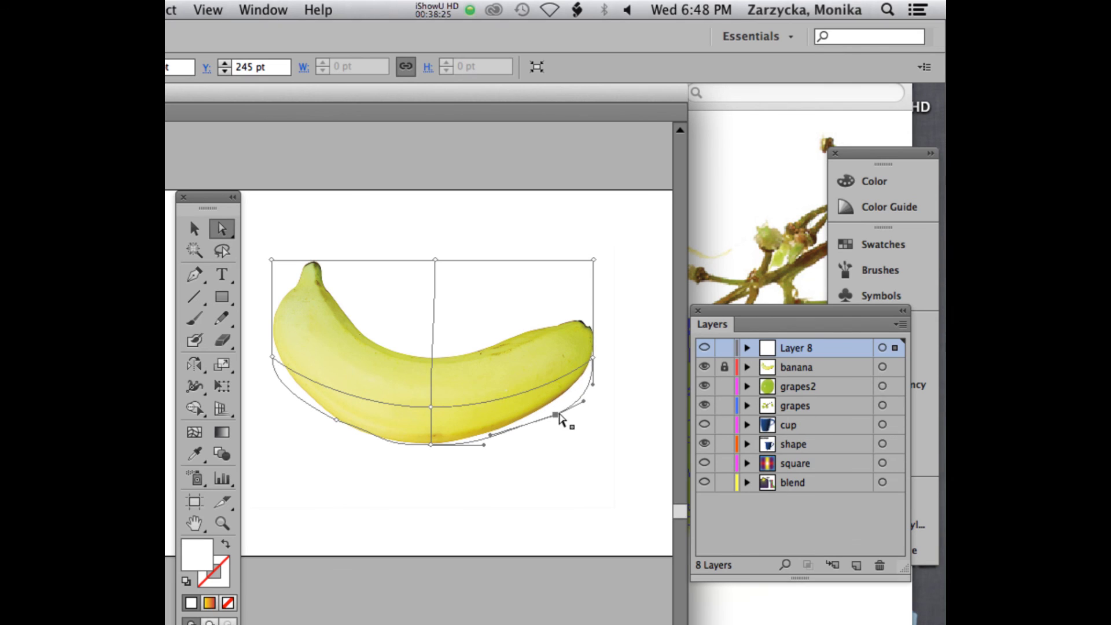
{"action": "left_click_drag", "start_coordinate": [564, 422], "coordinate": [549, 400]}
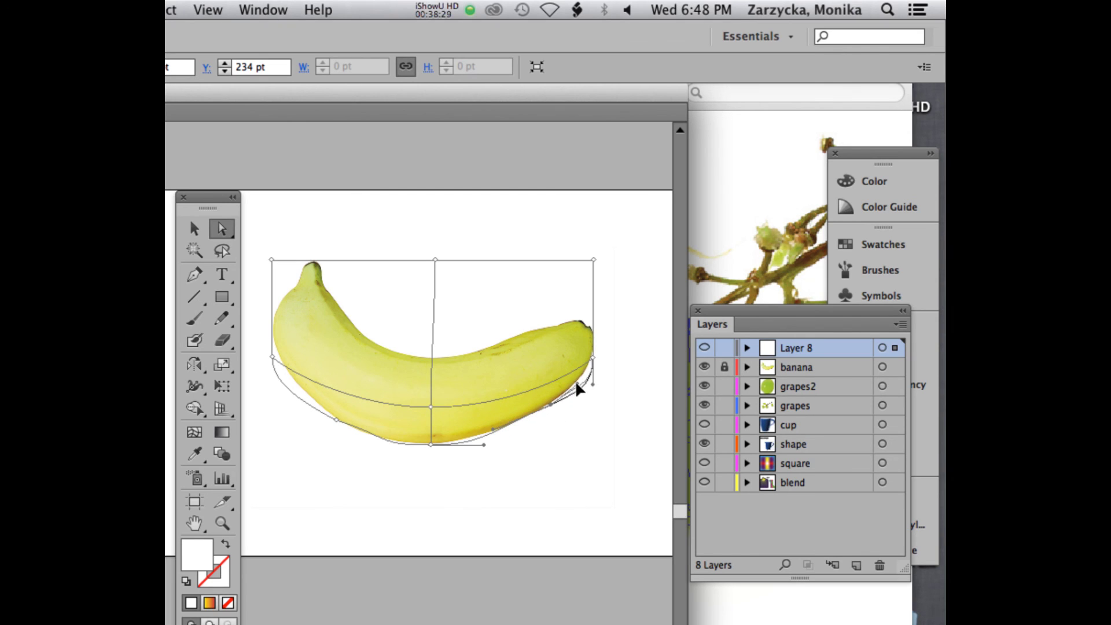
{"action": "mouse_move", "coordinate": [591, 384]}
{"action": "left_mouse_down"}
{"action": "mouse_move", "coordinate": [593, 365]}
{"action": "mouse_move", "coordinate": [591, 385]}
{"action": "mouse_move", "coordinate": [582, 380]}
{"action": "left_mouse_up"}
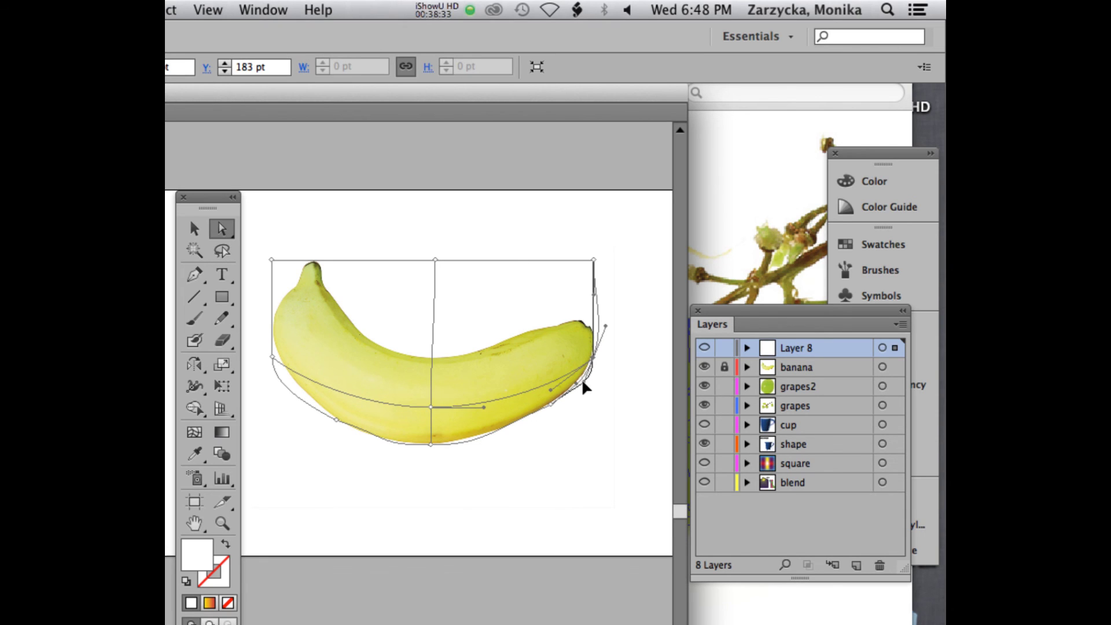
{"action": "left_click", "coordinate": [432, 450]}
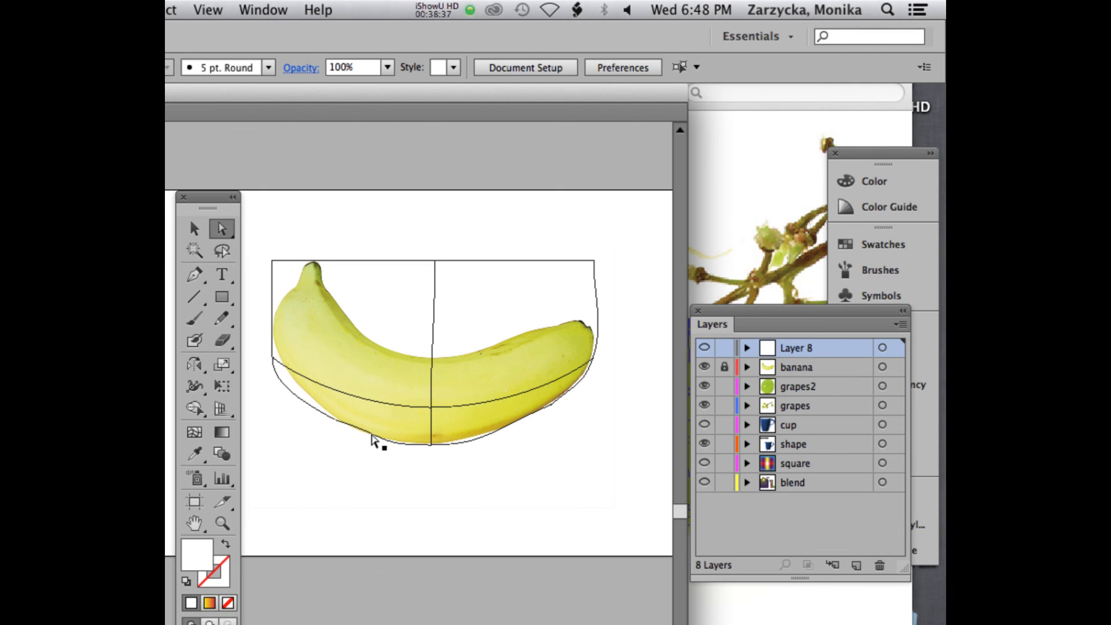
Step: Raise the curved line's stem-side end to Y 160 pt and fit the lower left edge handles to the banana's outline
{"action": "left_click", "coordinate": [432, 446]}
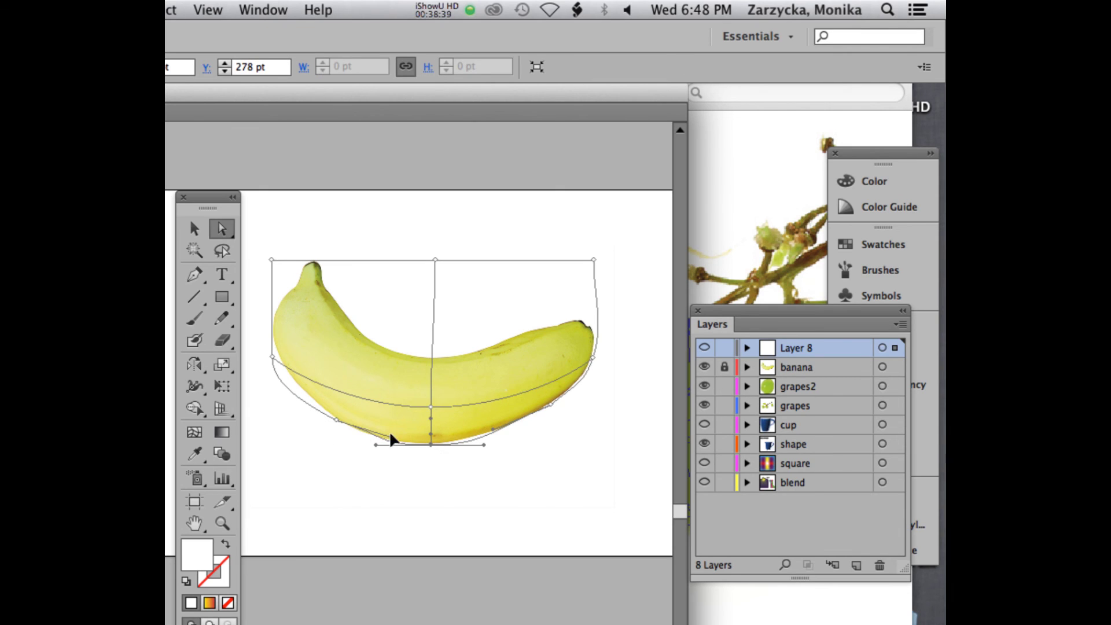
{"action": "left_click", "coordinate": [272, 357]}
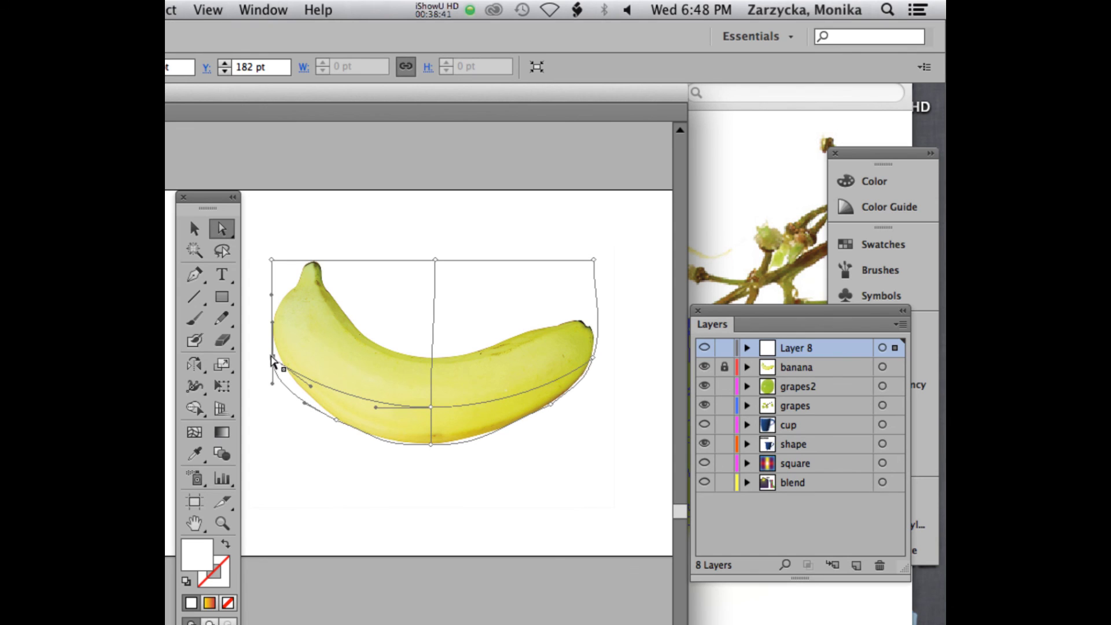
{"action": "left_click_drag", "start_coordinate": [271, 357], "coordinate": [271, 337]}
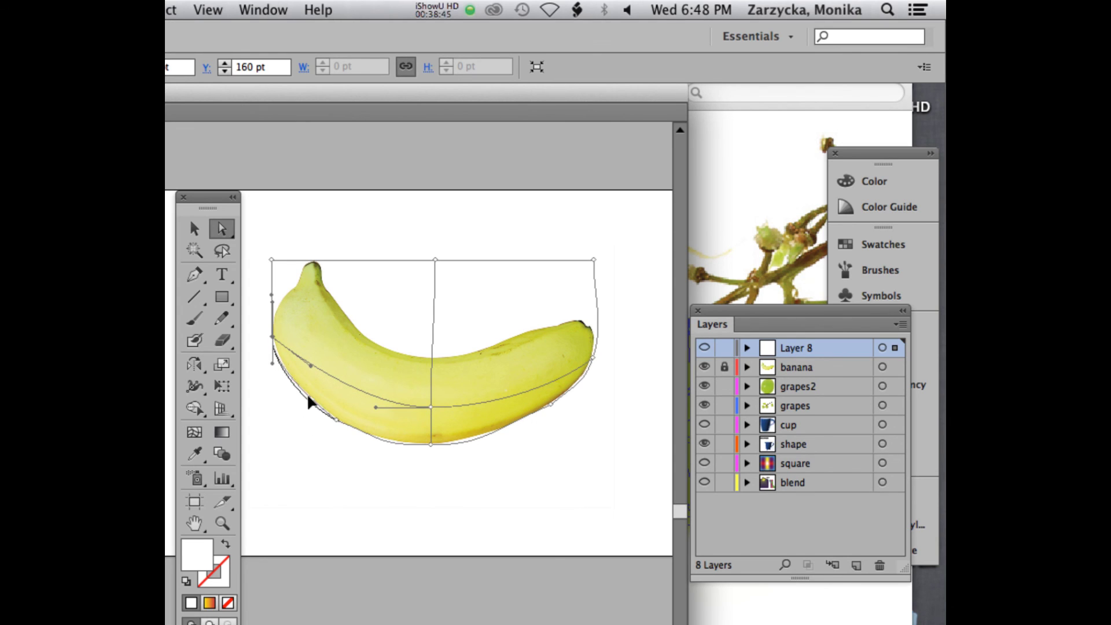
{"action": "left_click", "coordinate": [337, 425]}
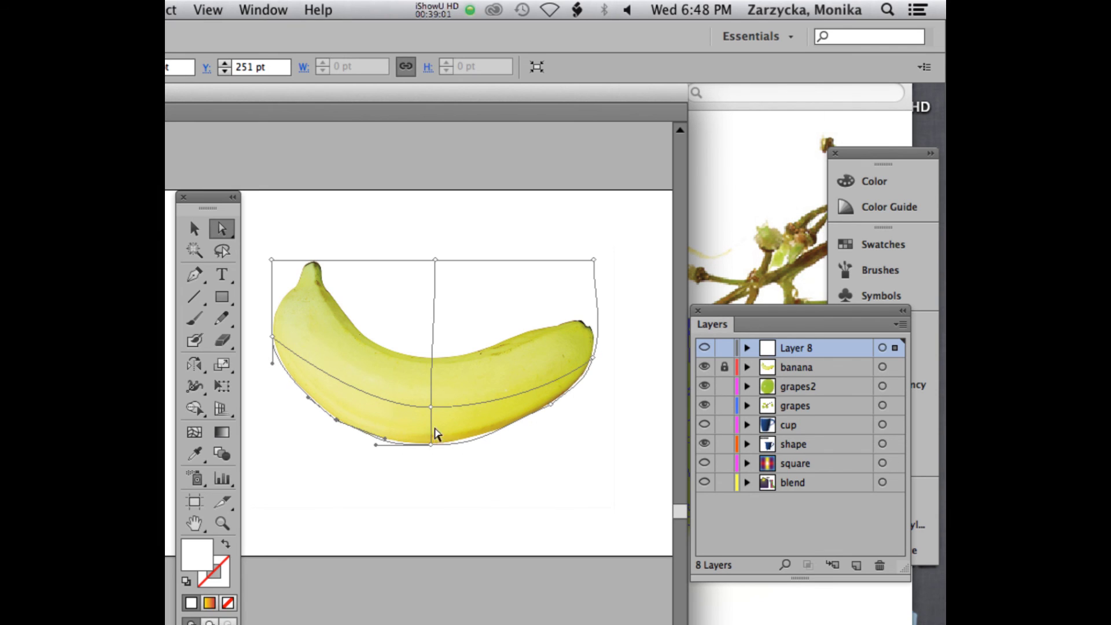
Step: Add a second horizontal mesh line just above the banana's lower edge at Y 265 pt, and deselect the mesh
{"action": "key", "text": "u"}
{"action": "left_click", "coordinate": [433, 434]}
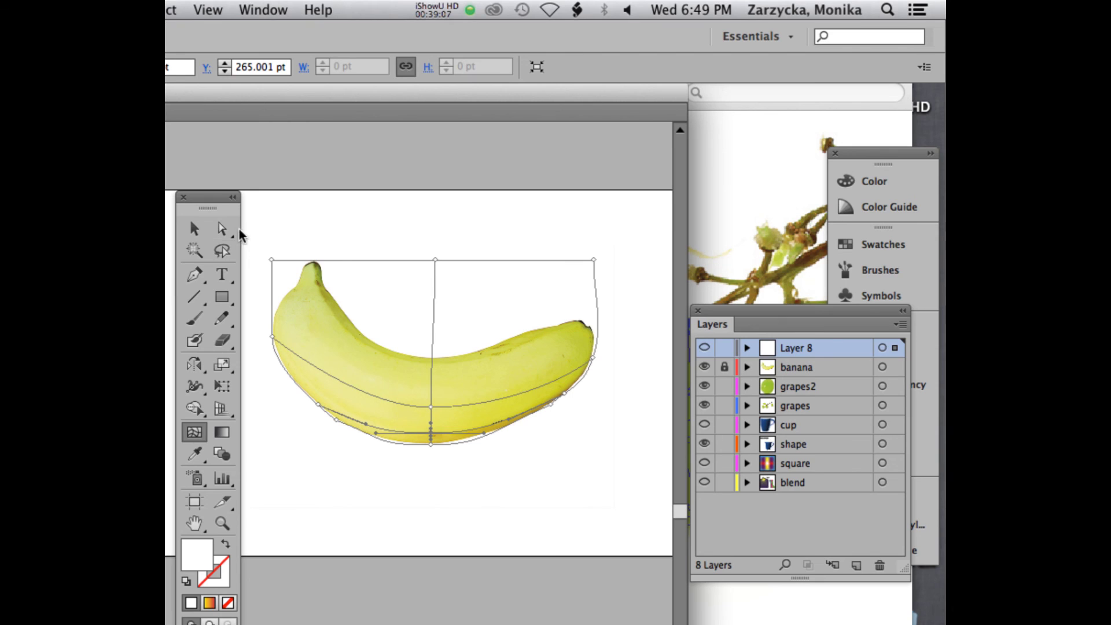
{"action": "left_click", "coordinate": [222, 230]}
{"action": "left_click", "coordinate": [435, 455]}
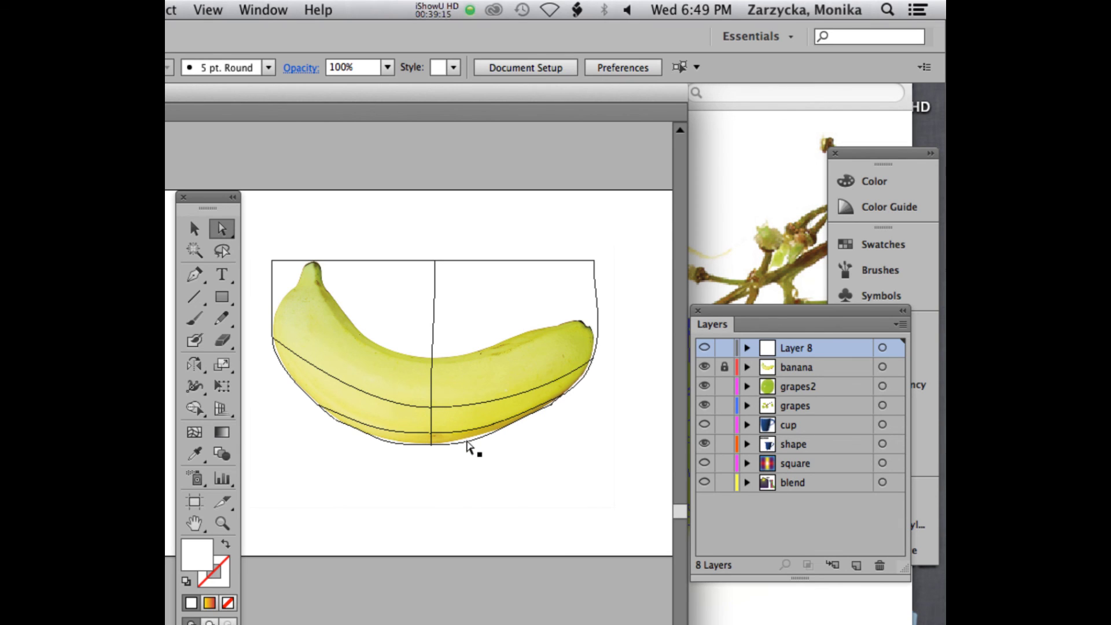
Step: Try to add an anchor point with the Pen tool on the mesh's lower edge, just blossom-side of the central vertical line
{"action": "left_click", "coordinate": [195, 274]}
{"action": "left_click", "coordinate": [473, 440]}
{"action": "left_click", "coordinate": [222, 228]}
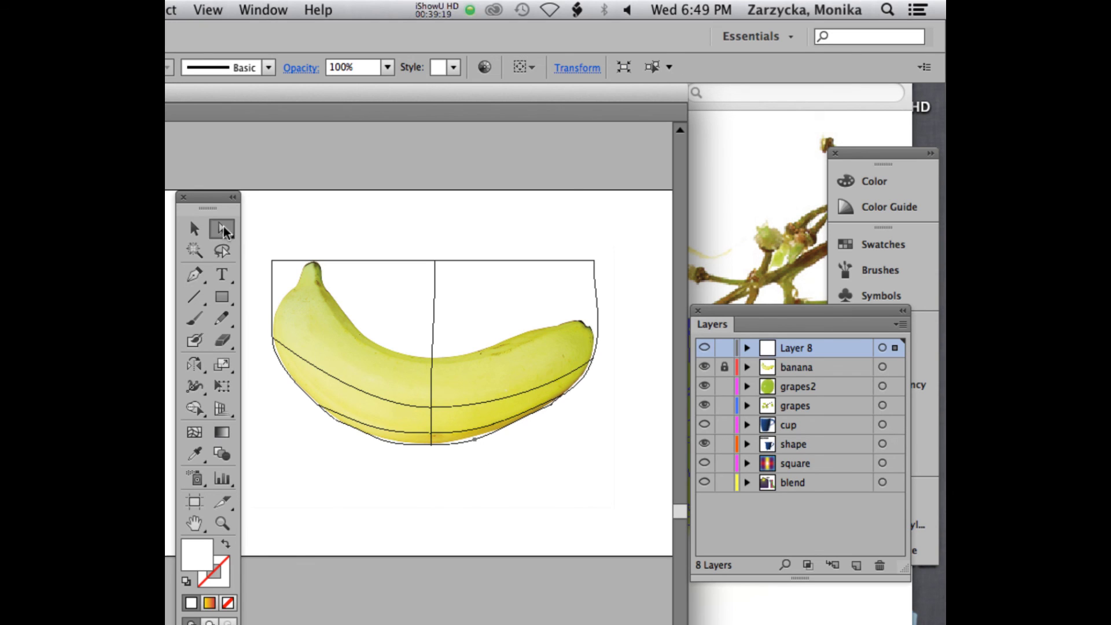
{"action": "left_click", "coordinate": [475, 439]}
{"action": "left_click", "coordinate": [477, 445]}
{"action": "left_click", "coordinate": [479, 446]}
{"action": "left_click", "coordinate": [476, 444]}
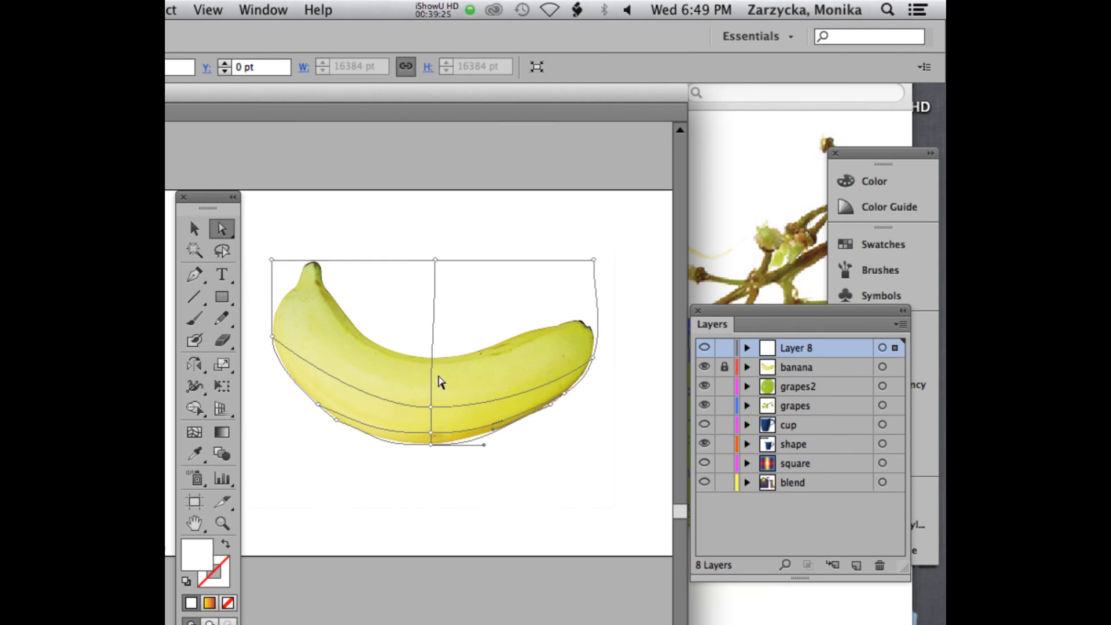
{"action": "key", "text": "p"}
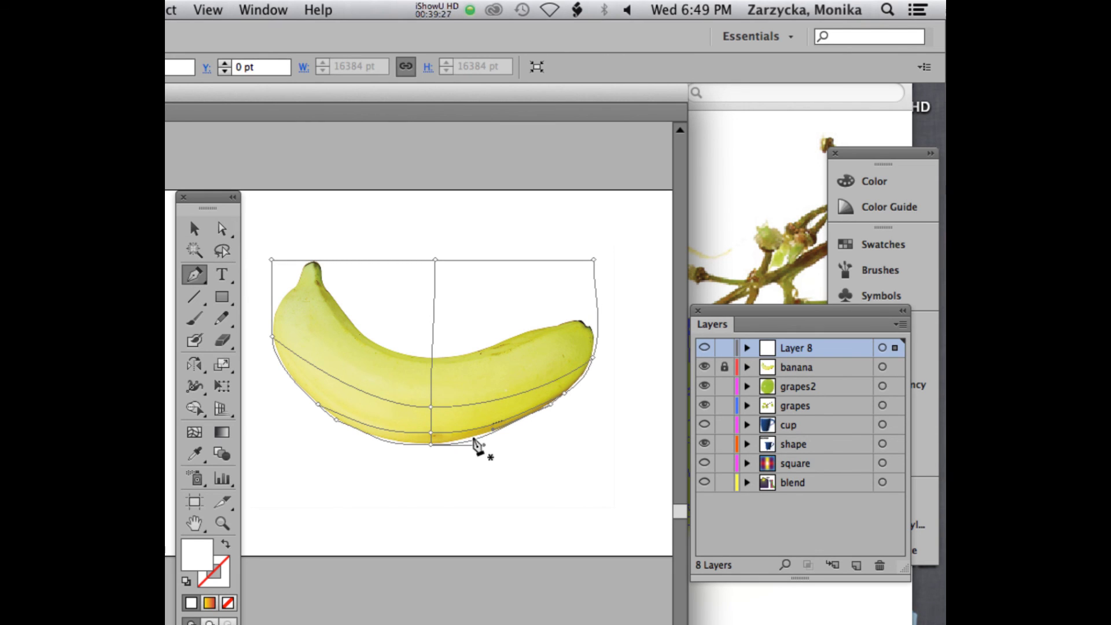
{"action": "left_click", "coordinate": [476, 444], "text": "super"}
{"action": "left_click", "coordinate": [285, 261], "text": "super"}
Step: Adjust both direction handles of the mesh's bottom centre point so the lower edge follows the banana's underside
{"action": "key", "text": "a"}
{"action": "left_click_drag", "start_coordinate": [484, 445], "coordinate": [484, 442]}
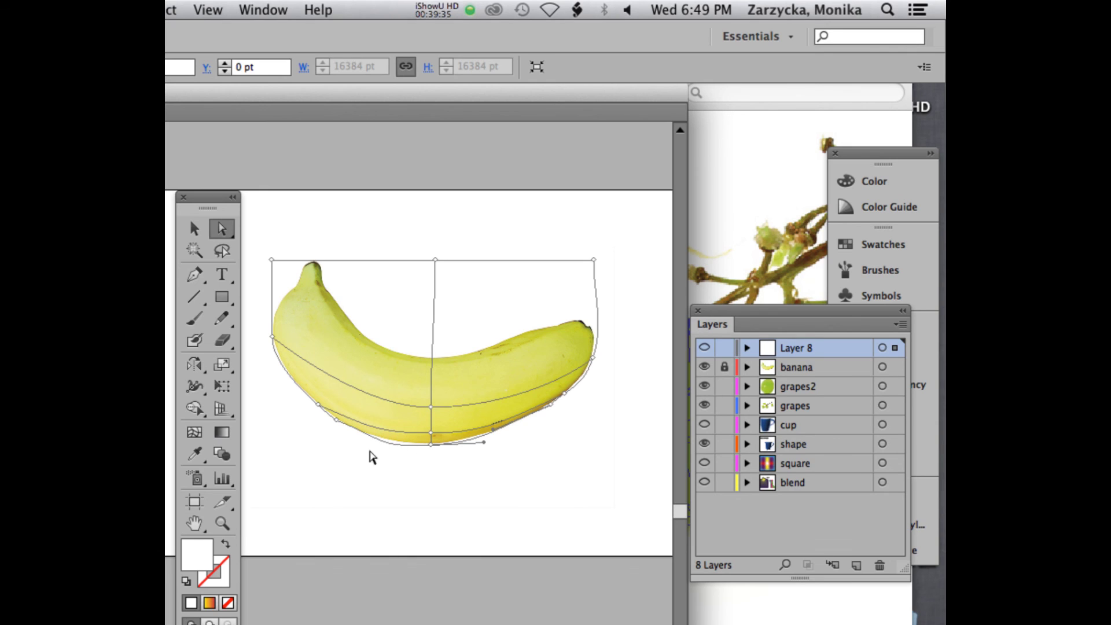
{"action": "left_click", "coordinate": [431, 444]}
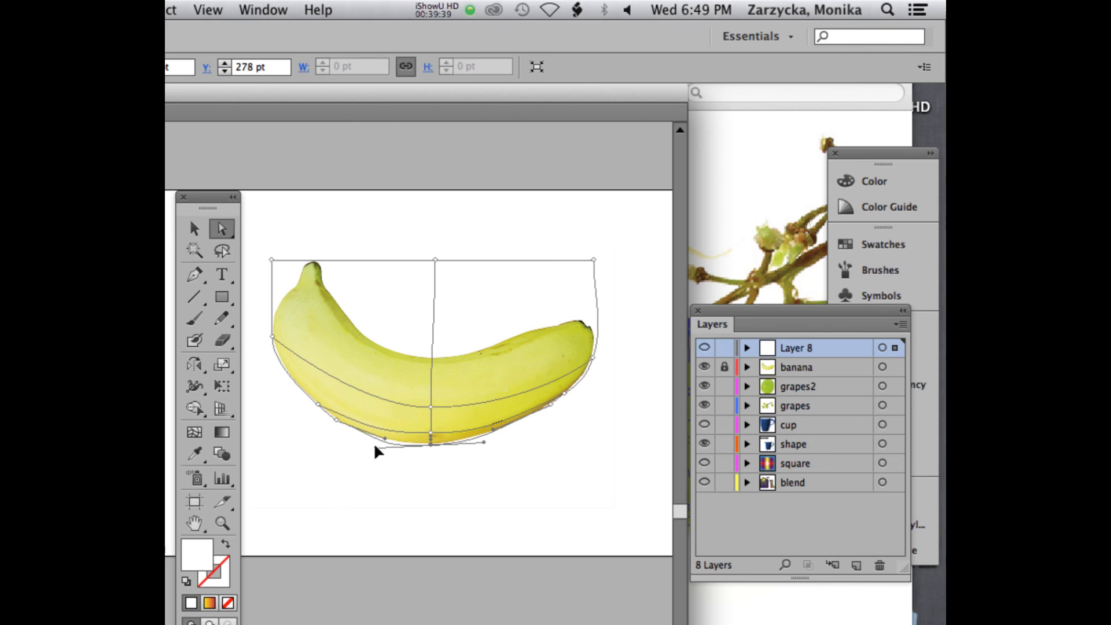
{"action": "left_click_drag", "start_coordinate": [376, 447], "coordinate": [376, 442]}
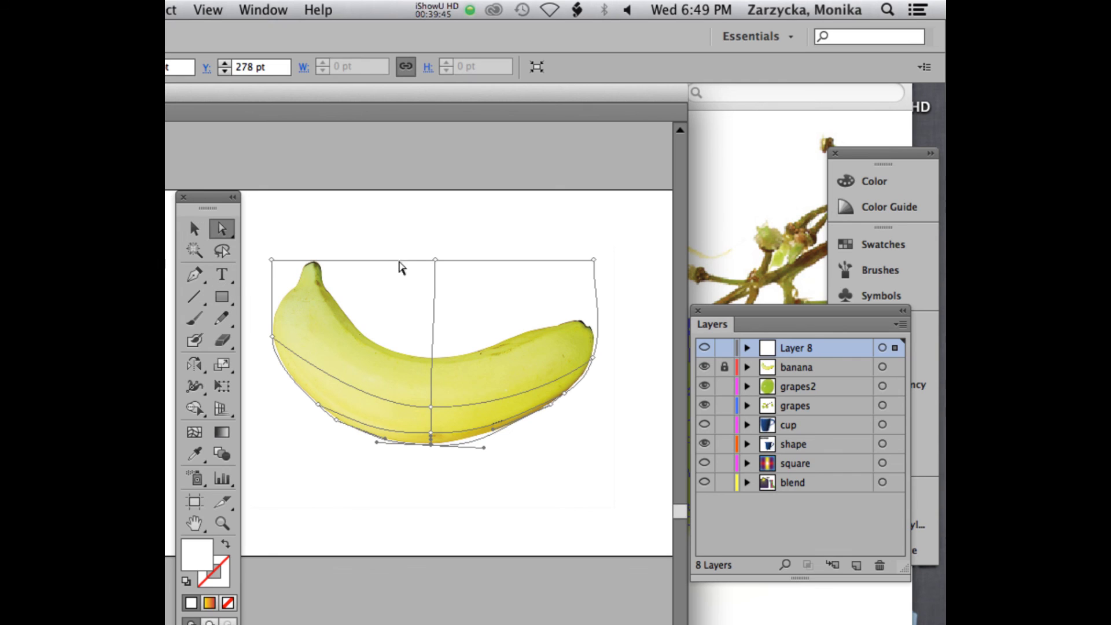
Step: Add two horizontal mesh lines across the banana's upper body, crossing the central vertical line at Y 214.01 pt and 192.004 pt
{"action": "left_click", "coordinate": [195, 431]}
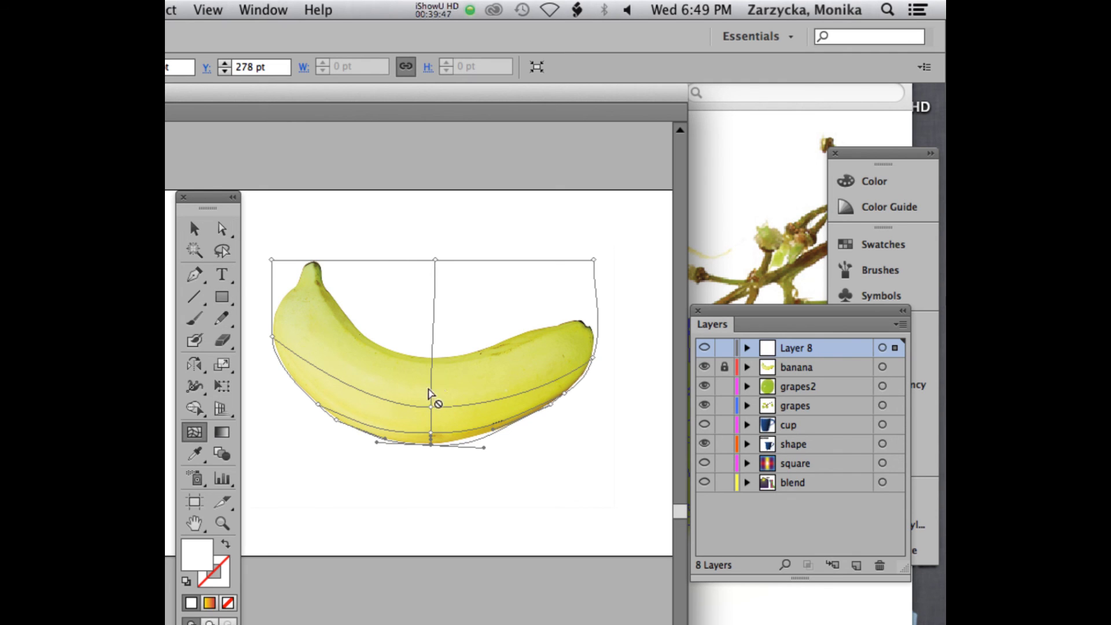
{"action": "left_click", "coordinate": [432, 386]}
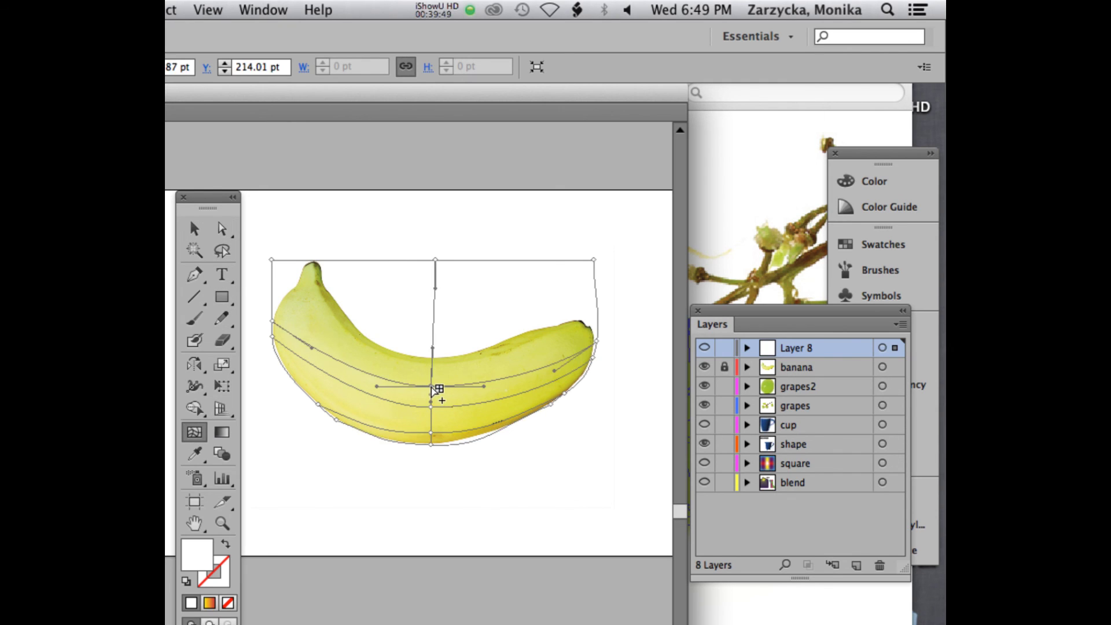
{"action": "left_click", "coordinate": [433, 367]}
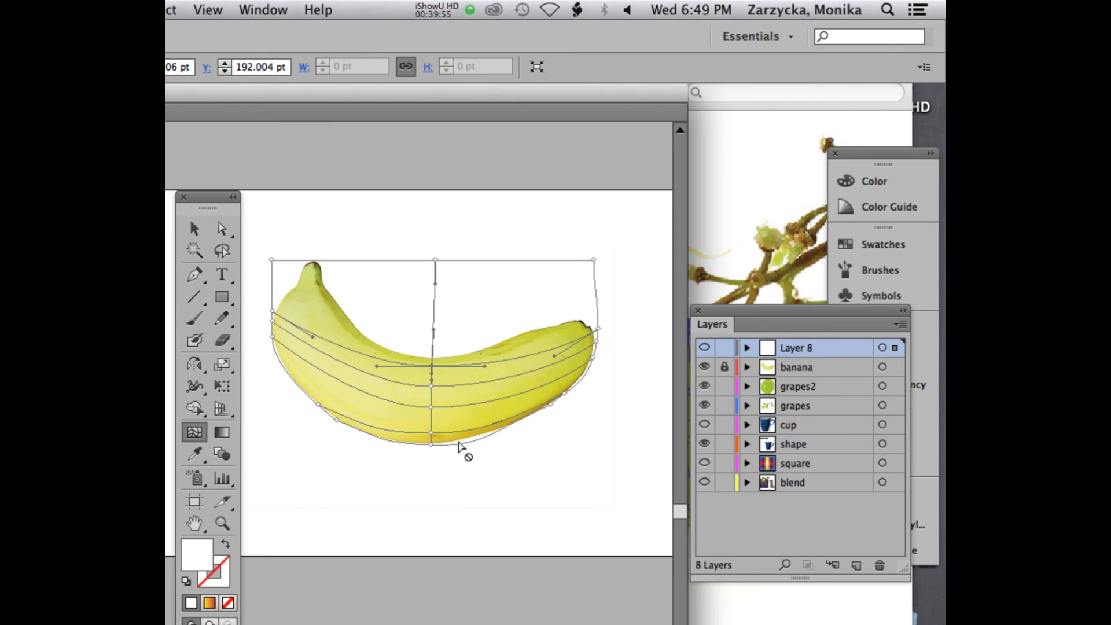
Step: Move the stem-side end of the uppermost curved mesh line onto the banana's outline at Y 127 pt
{"action": "left_click", "coordinate": [222, 229]}
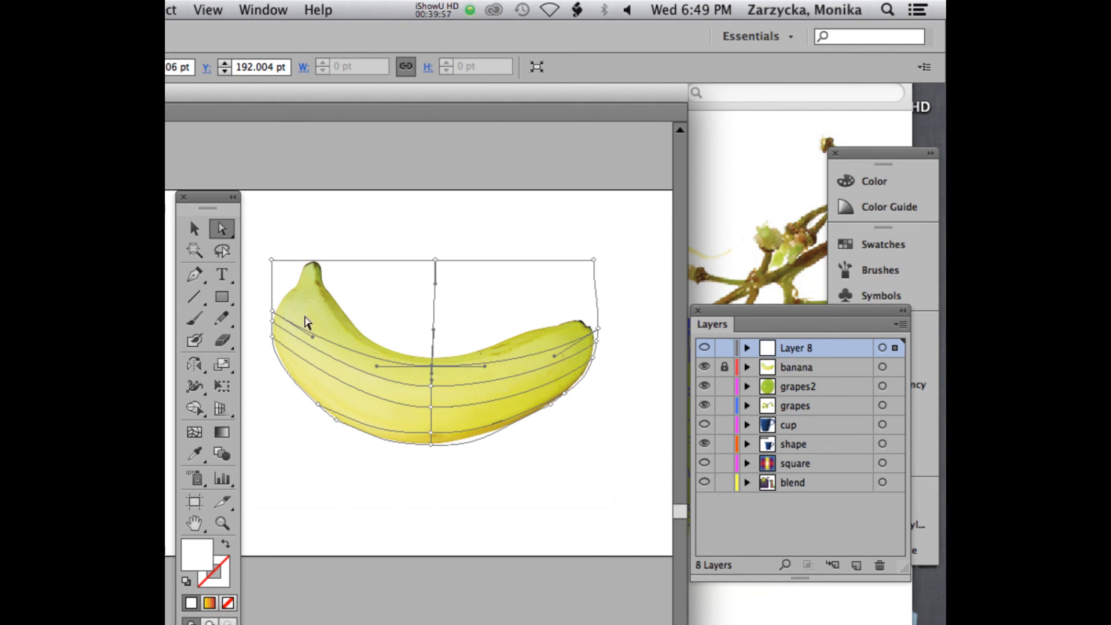
{"action": "left_click", "coordinate": [271, 310]}
{"action": "left_click_drag", "start_coordinate": [271, 308], "coordinate": [272, 310]}
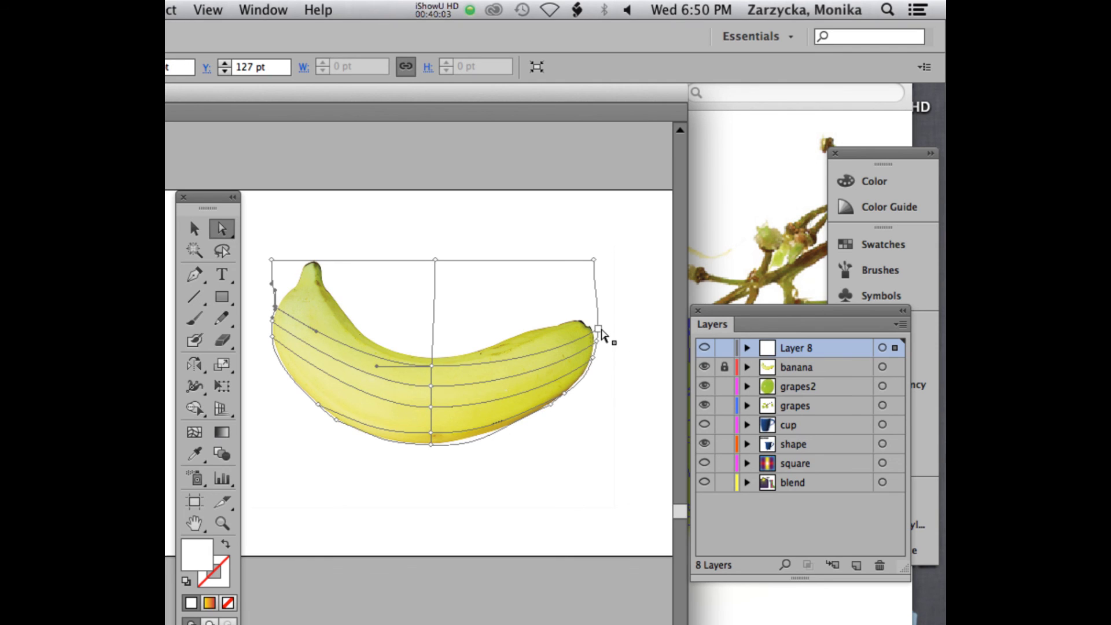
{"action": "left_click", "coordinate": [437, 10]}
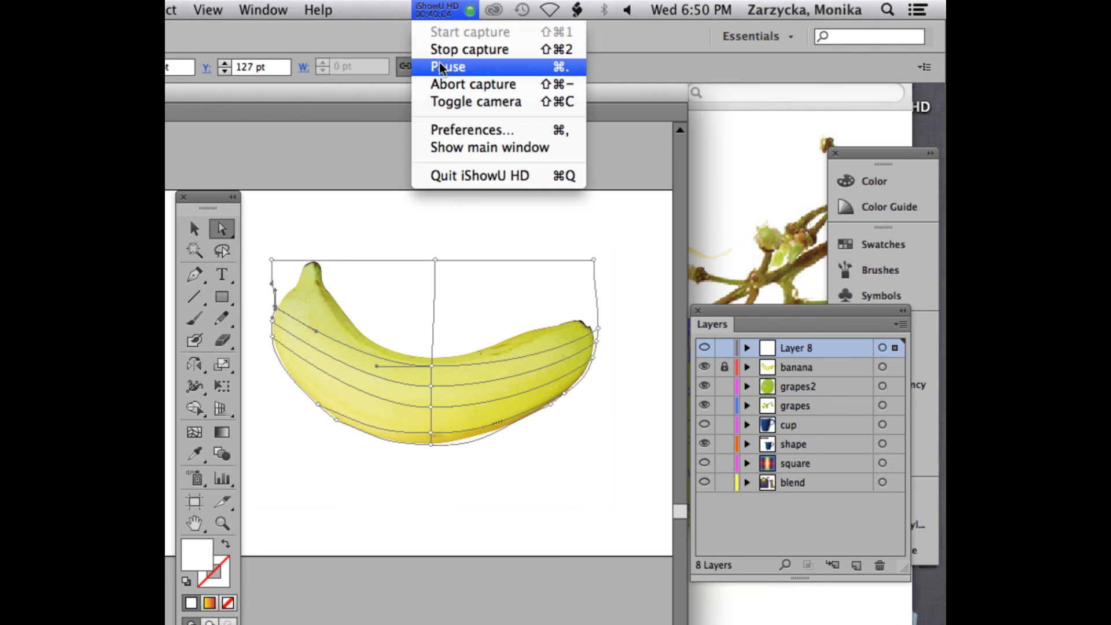